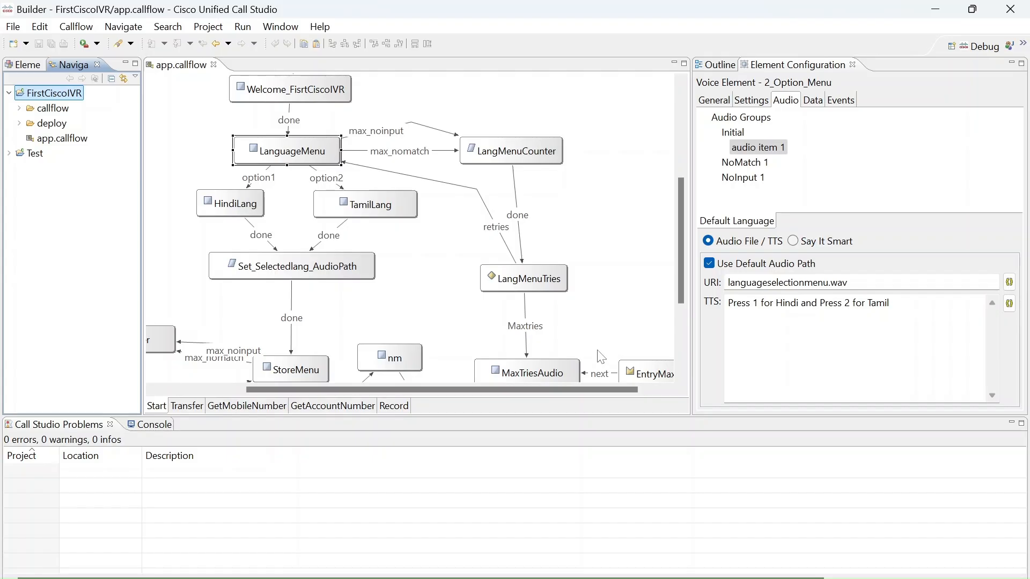
# Check the TTS prompt text of the LanguageMenu element's initial audio item.
pyautogui.click(571, 385)
pyautogui.hscroll(-3, 572, 388)
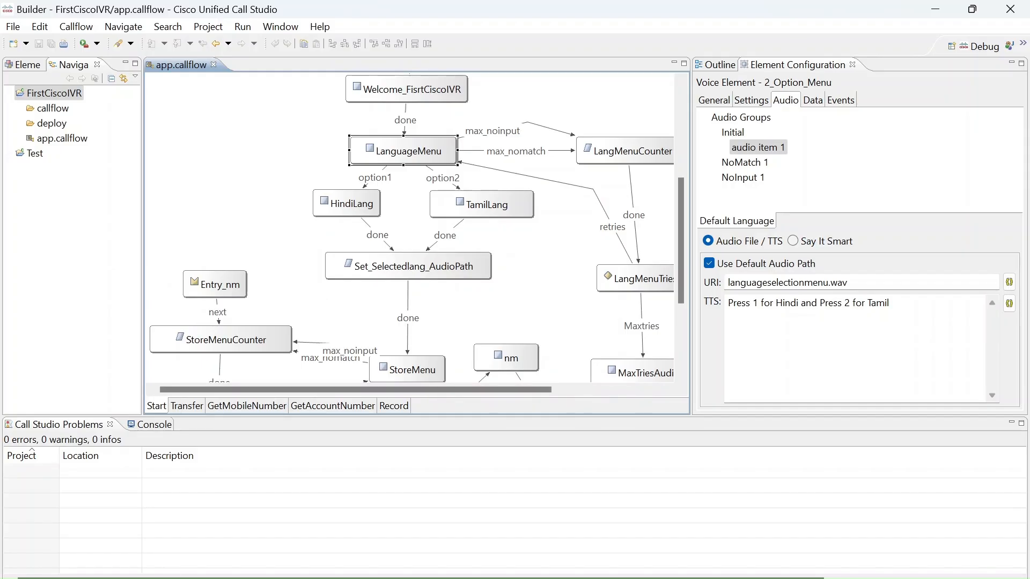
pyautogui.moveTo(892, 304); pyautogui.dragTo(727, 303)
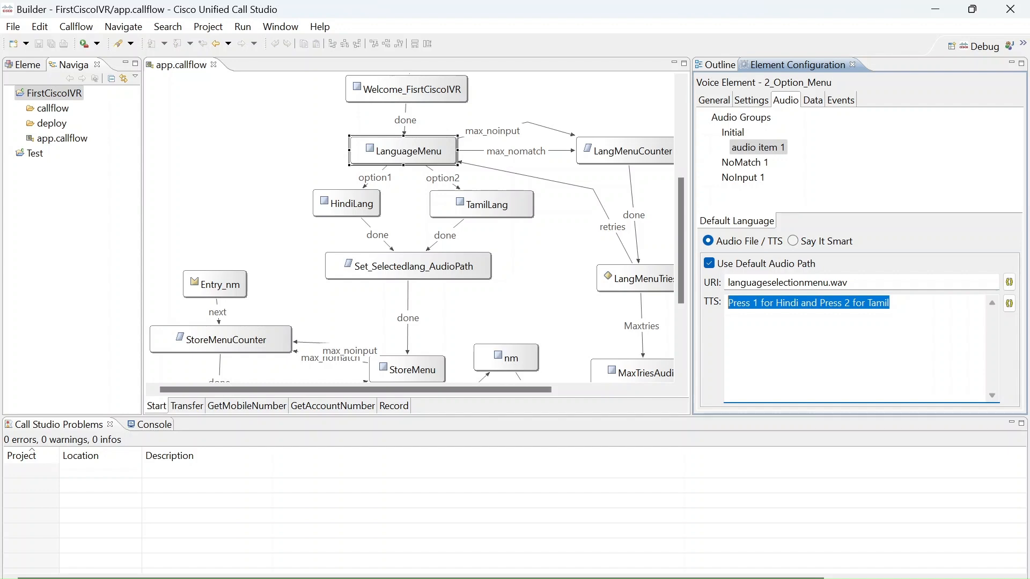
# Start debugging the FirstCiscoIVR Call Studio project and connect a test call in the Voice Application view.
pyautogui.click(76, 96)
pyautogui.rightClick(76, 96)
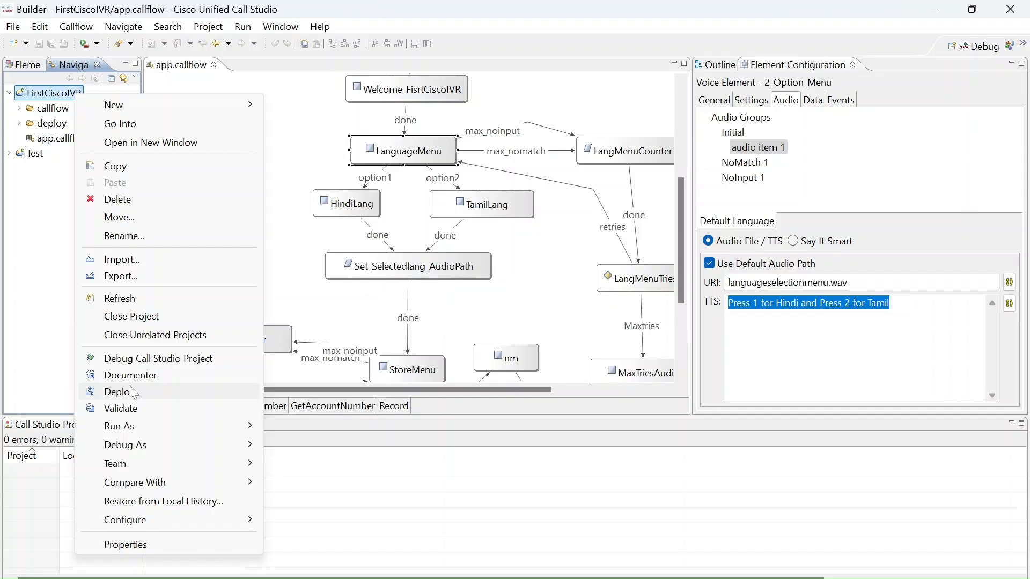
pyautogui.click(158, 359)
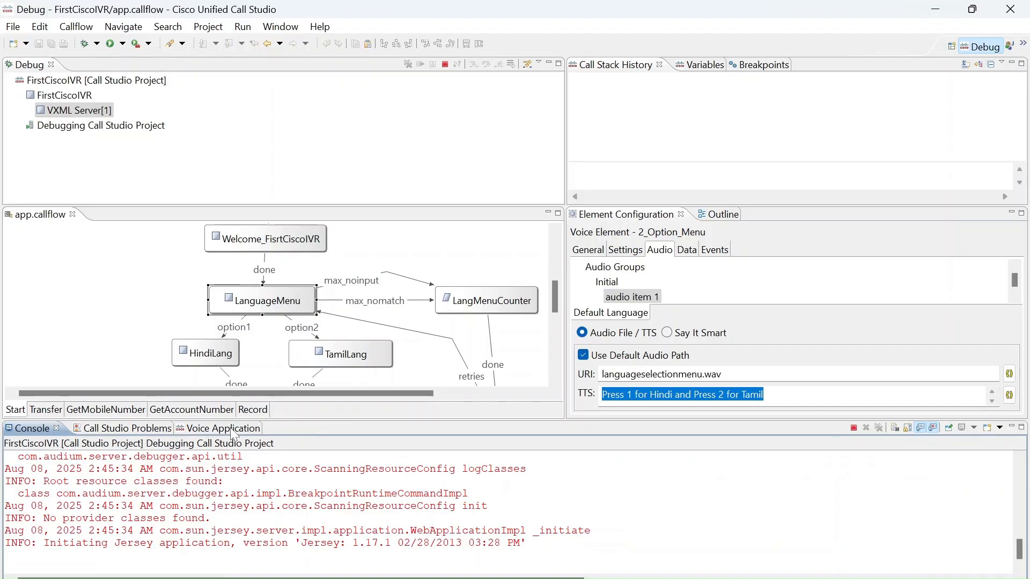
pyautogui.click(233, 429)
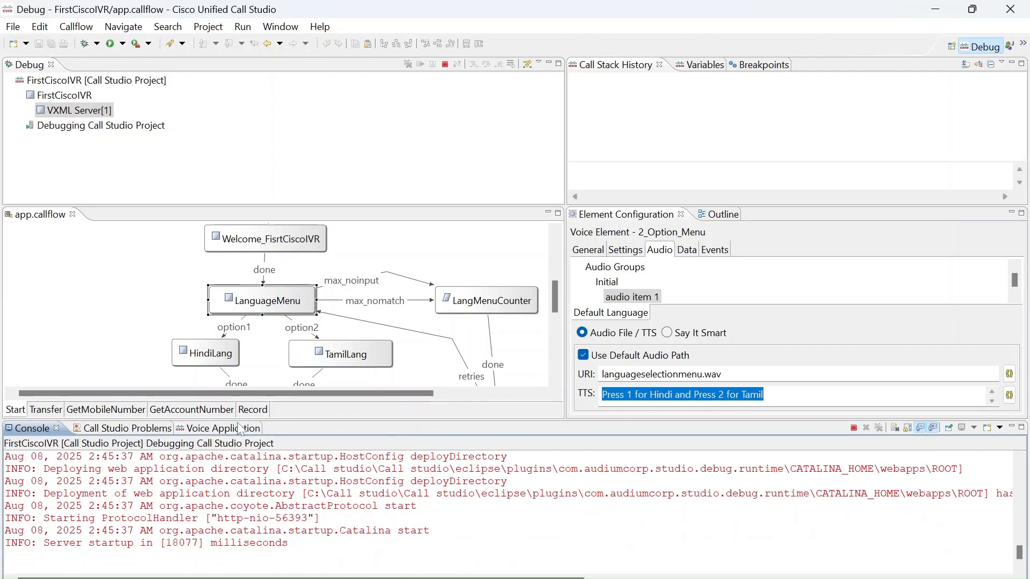
pyautogui.click(225, 429)
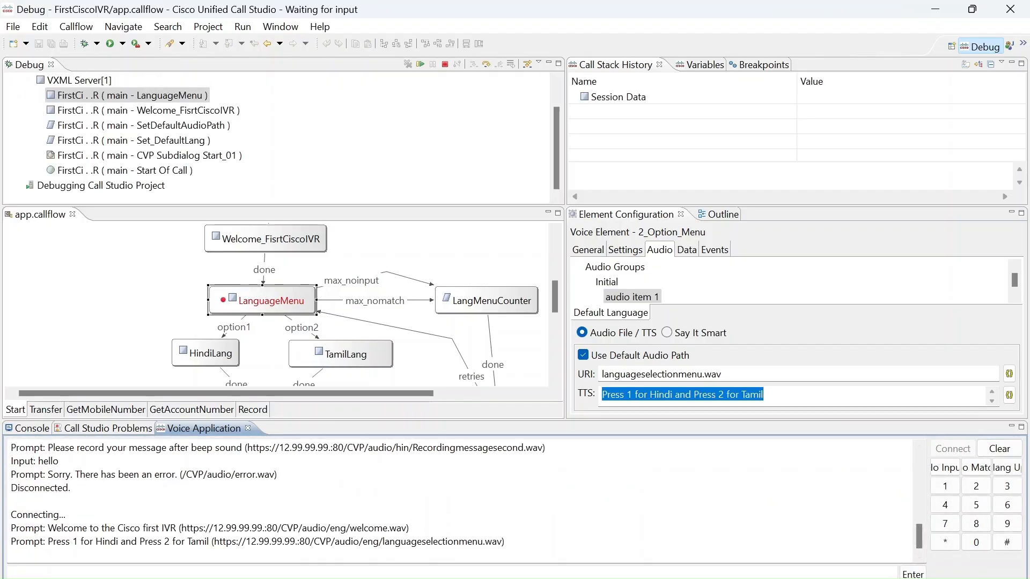
# Clear the test call's log and answer both the language menu and the store menu with 1.
pyautogui.click(999, 449)
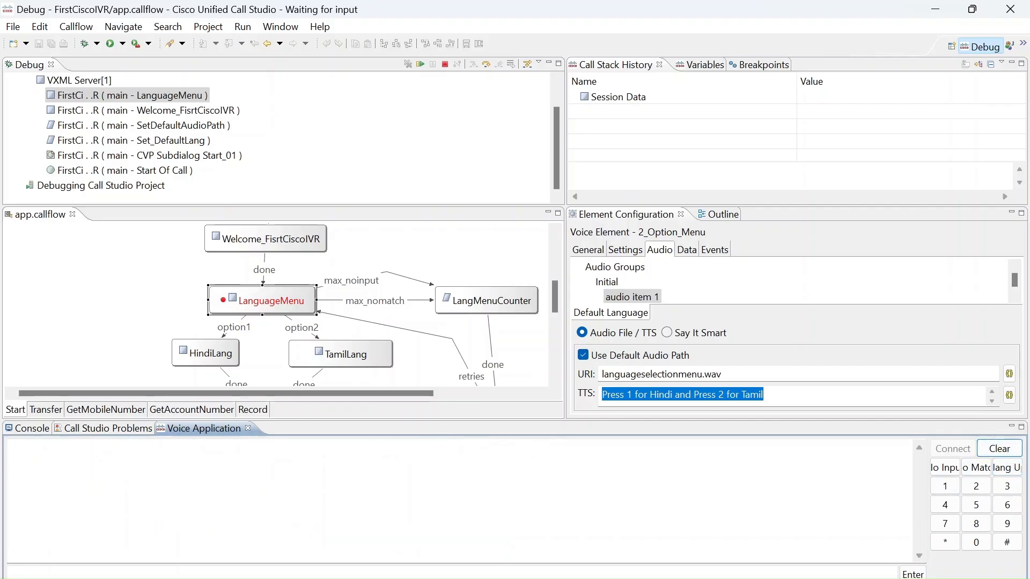
pyautogui.click(945, 486)
pyautogui.click(910, 574)
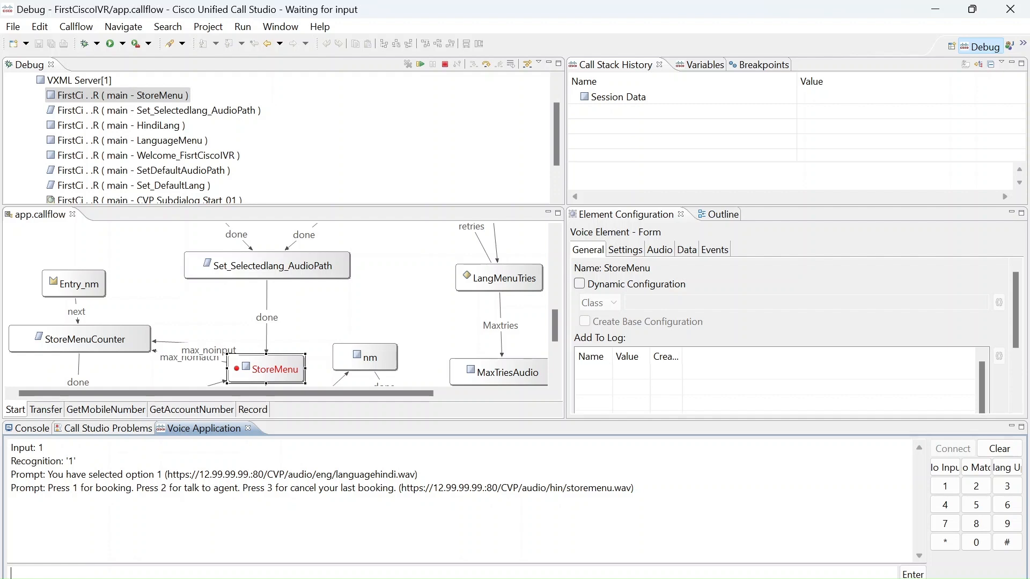
pyautogui.click(948, 487)
pyautogui.click(912, 573)
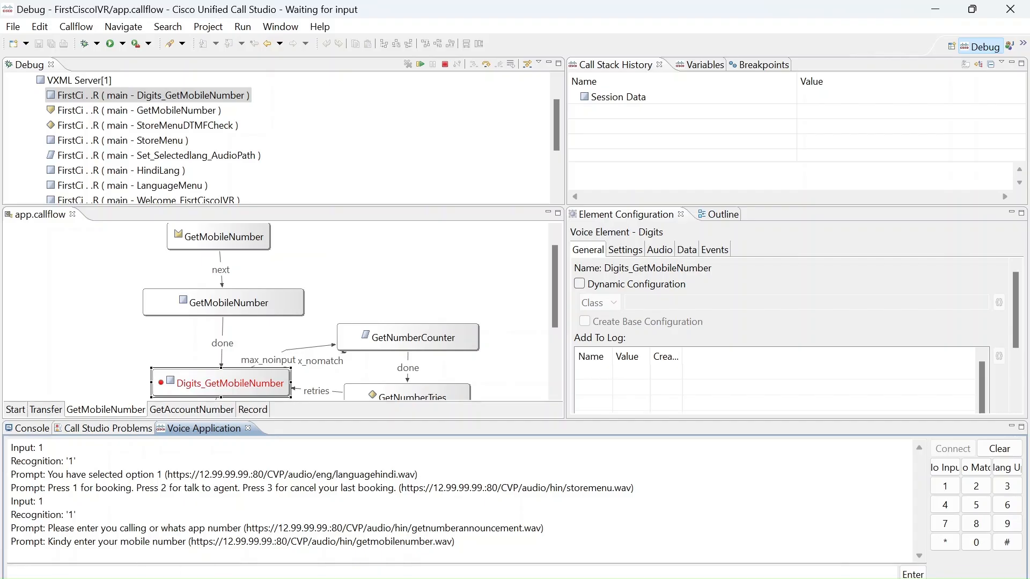
# Submit a ten-digit mobile number as the caller's input at the mobile number prompt.
pyautogui.write('2345678912')
pyautogui.click(912, 574)
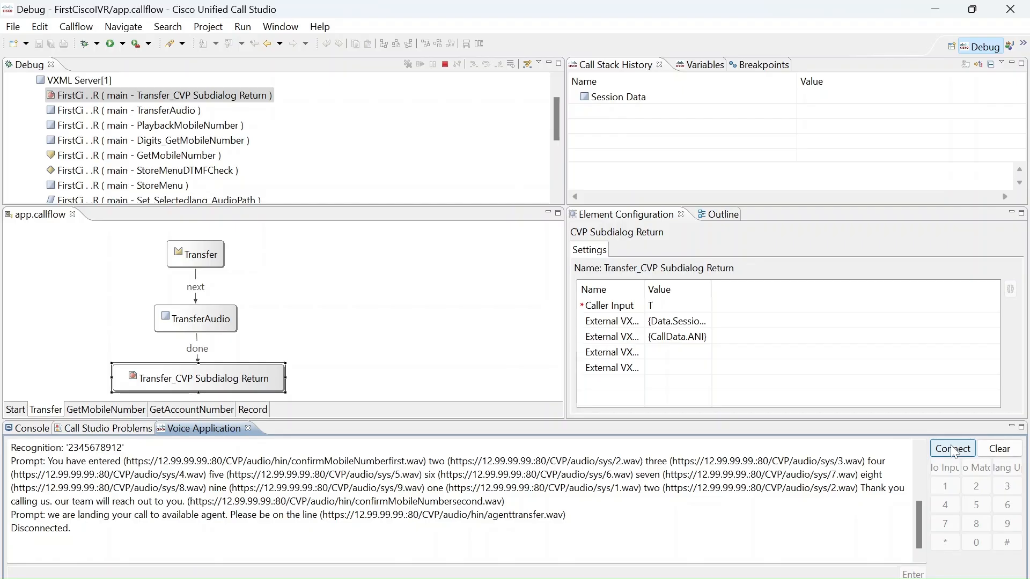
# Clear the call log, terminate the debug session and return to the Builder perspective.
pyautogui.click(998, 449)
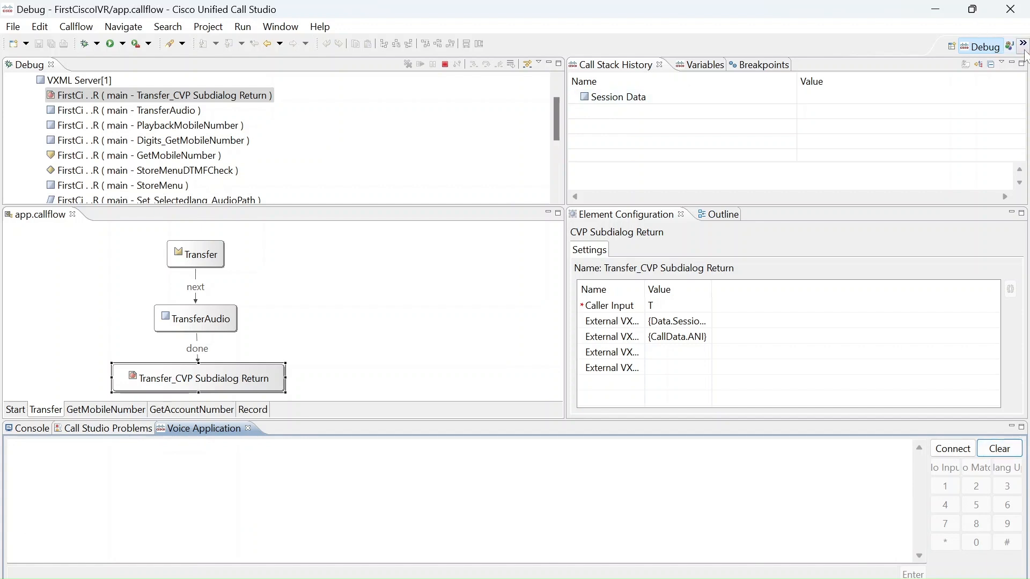
pyautogui.click(444, 64)
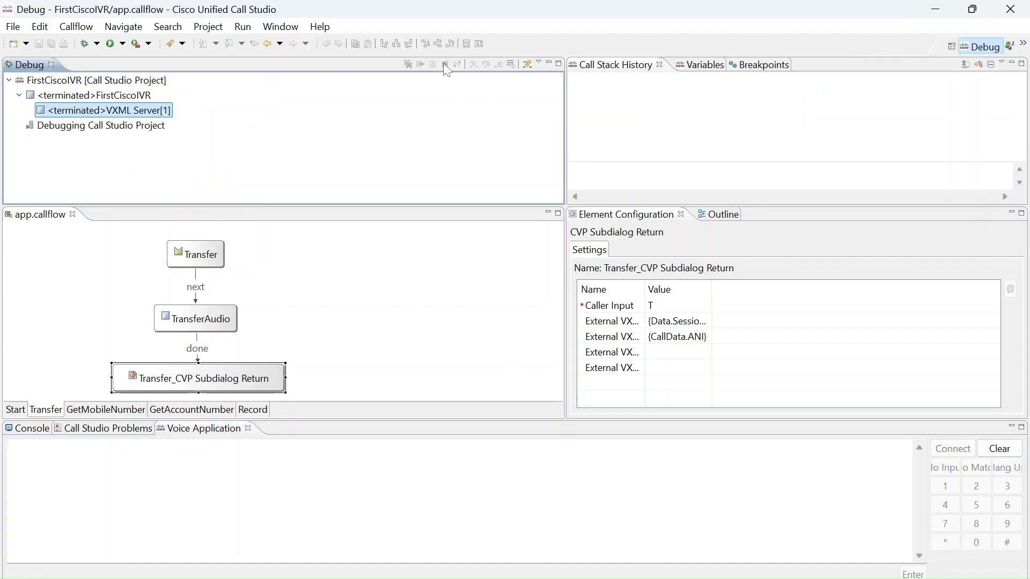
pyautogui.click(1023, 44)
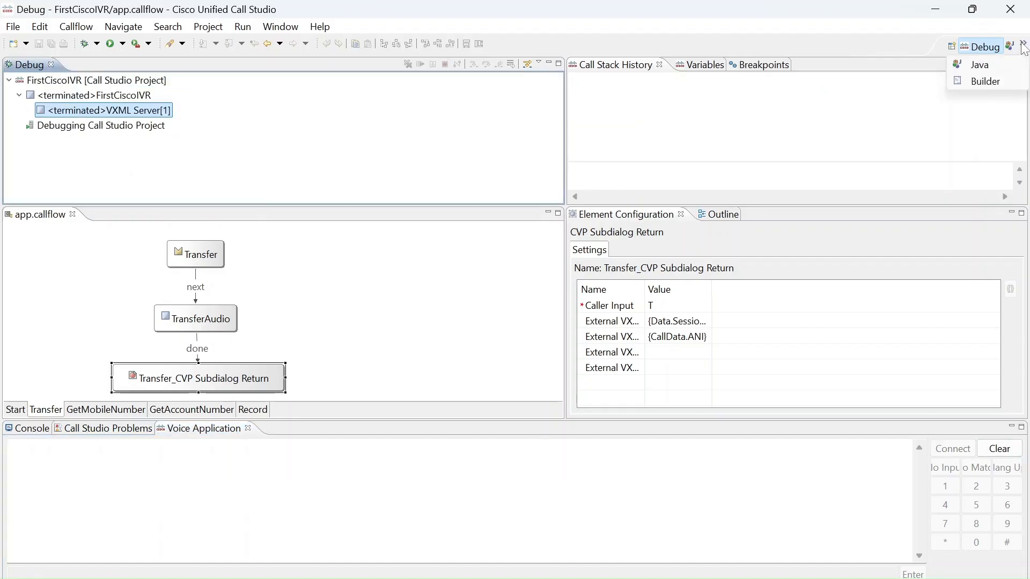
pyautogui.click(986, 82)
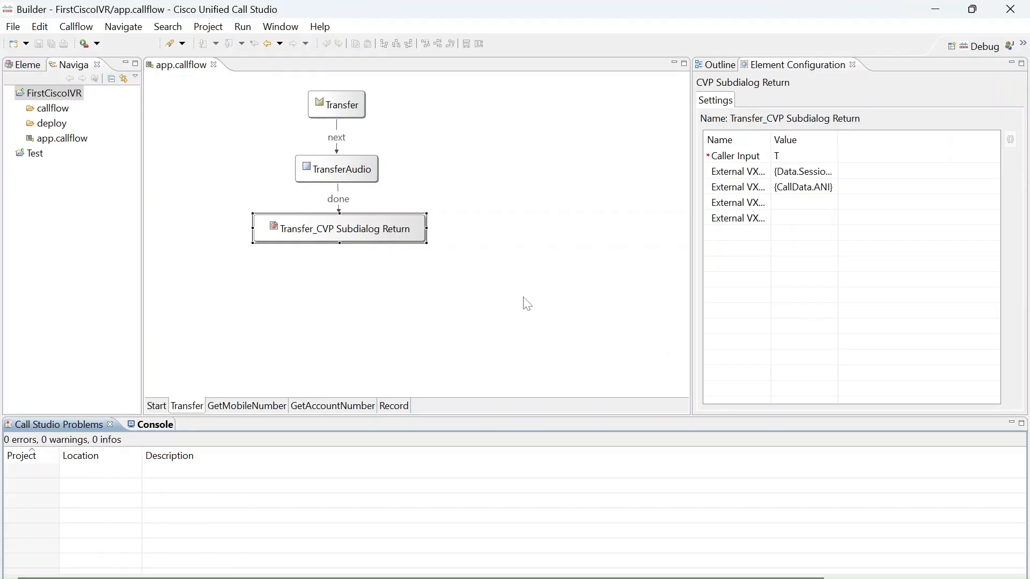
pyautogui.click(523, 297)
pyautogui.click(525, 300)
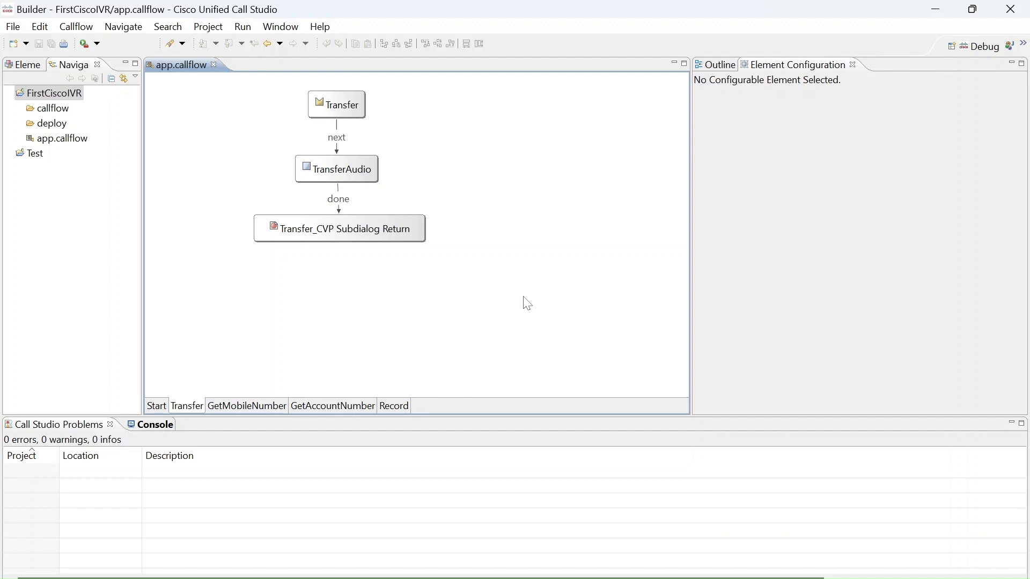
# Look through the Call Studio section of the application preferences and cancel without making changes.
pyautogui.click(294, 29)
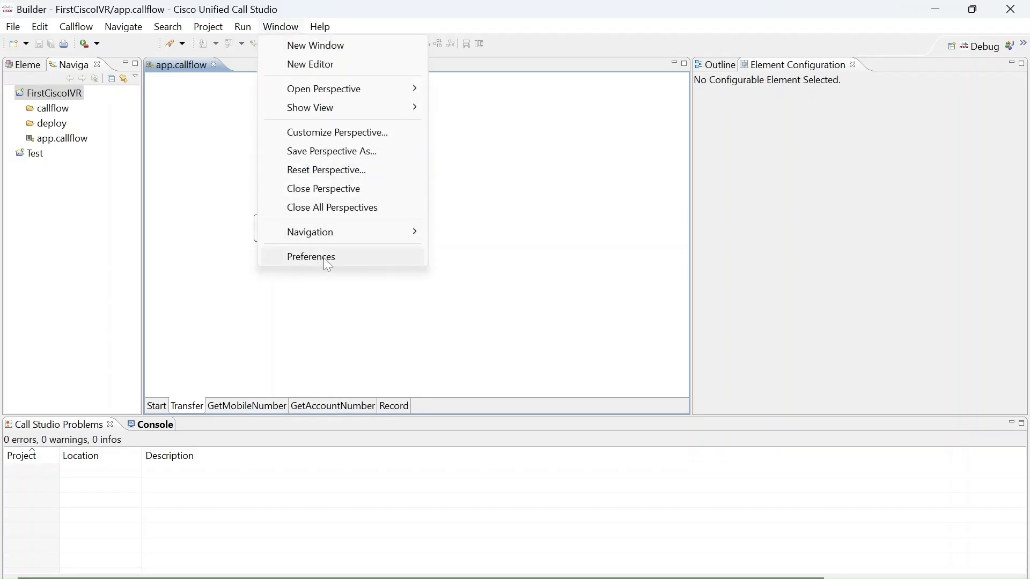
pyautogui.click(333, 256)
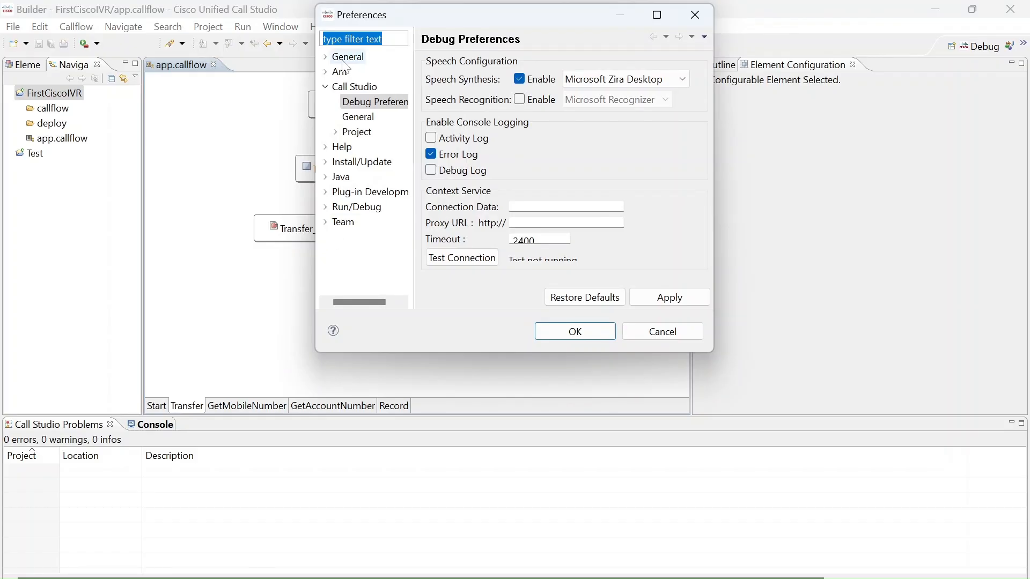
pyautogui.click(343, 88)
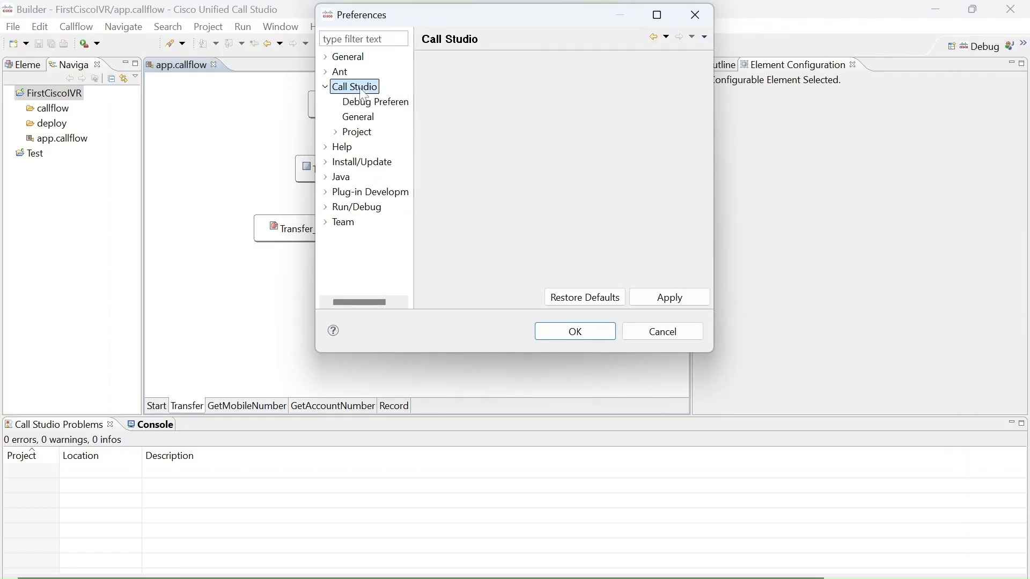
pyautogui.click(685, 328)
# Review the Call Studio Audio Settings in the FirstCiscoIVR project's properties, including the default audio path.
pyautogui.click(54, 93)
pyautogui.rightClick(57, 94)
pyautogui.click(150, 543)
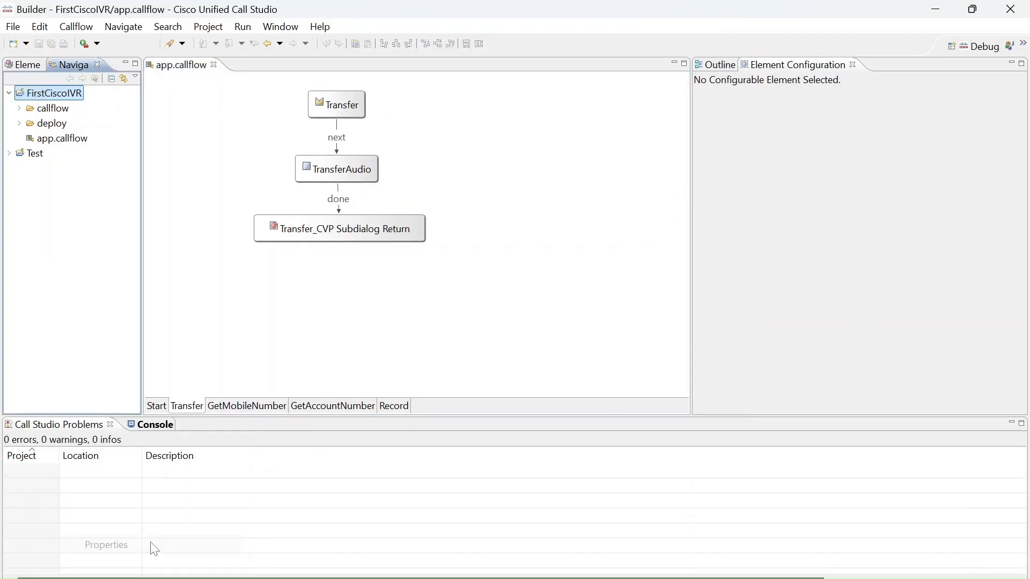
pyautogui.click(244, 166)
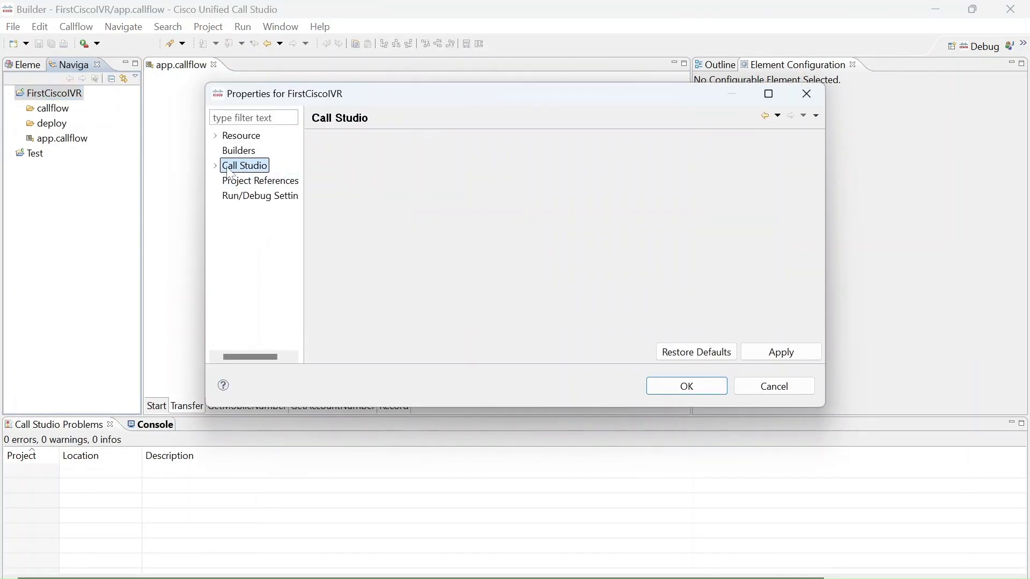
pyautogui.click(215, 166)
pyautogui.click(245, 181)
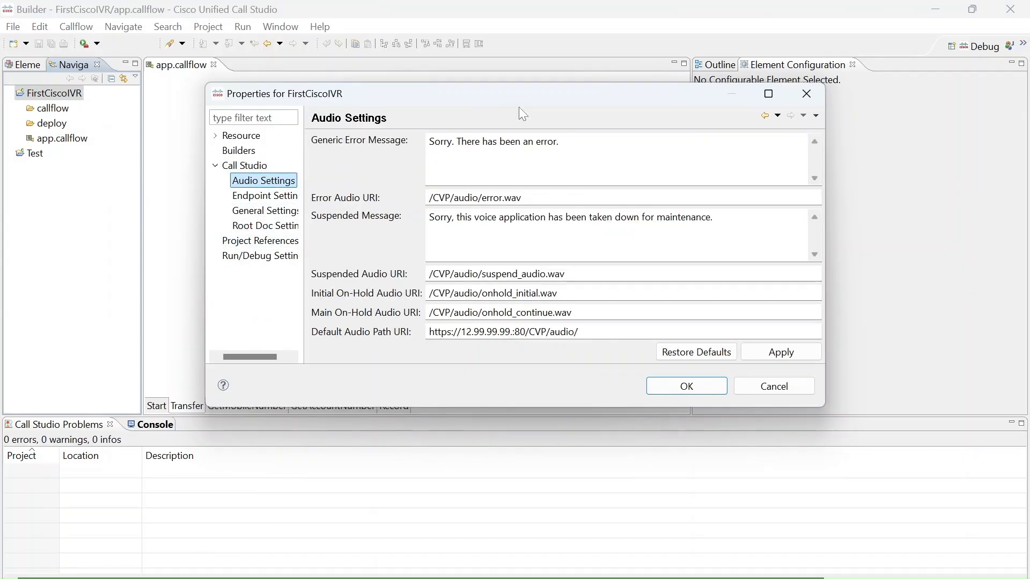
pyautogui.click(813, 94)
# Review the Call Studio project, audio and endpoint preferences and the speech options in Debug Preferences, cancelling without changes.
pyautogui.click(287, 29)
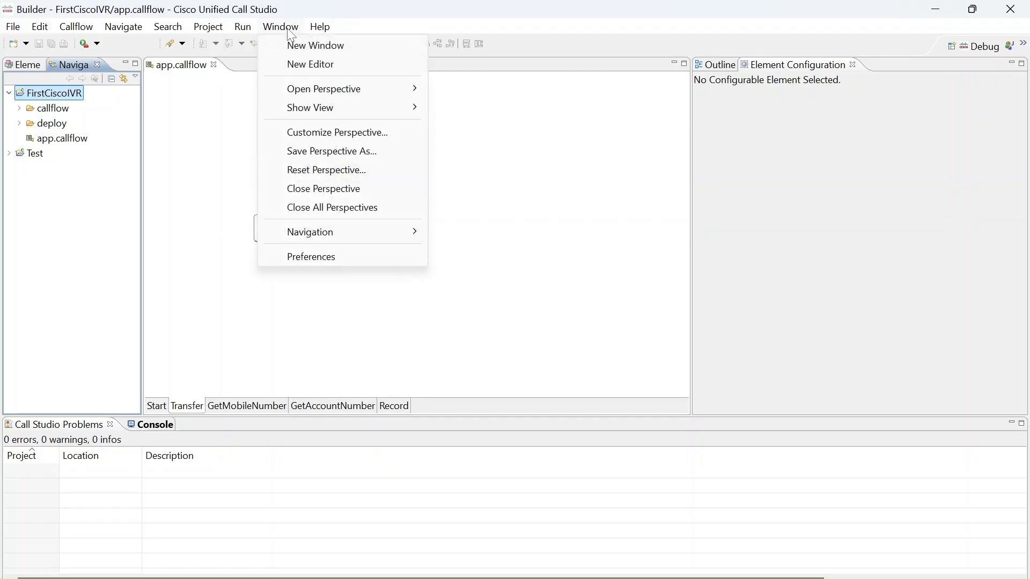
pyautogui.click(311, 255)
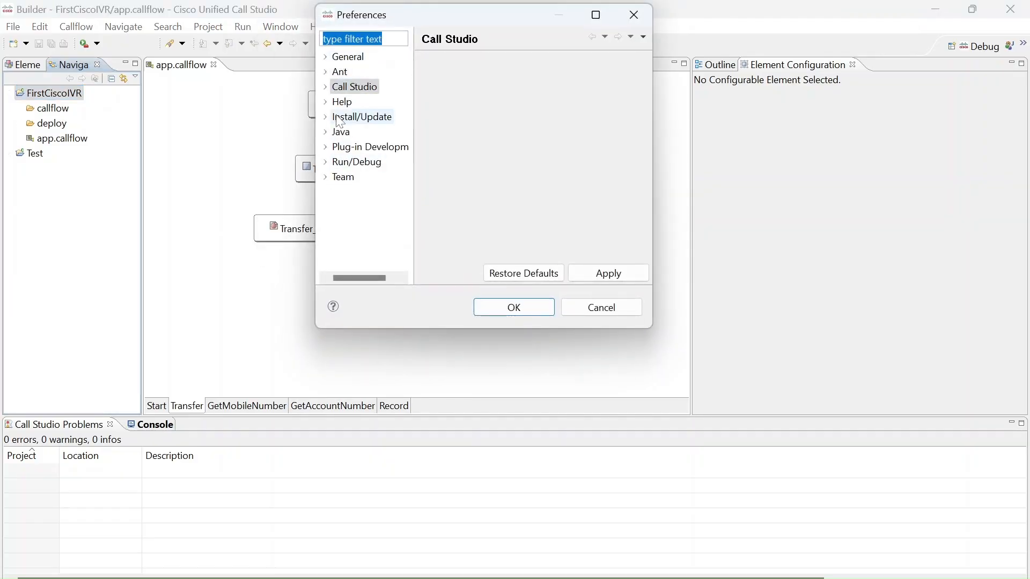
pyautogui.click(325, 87)
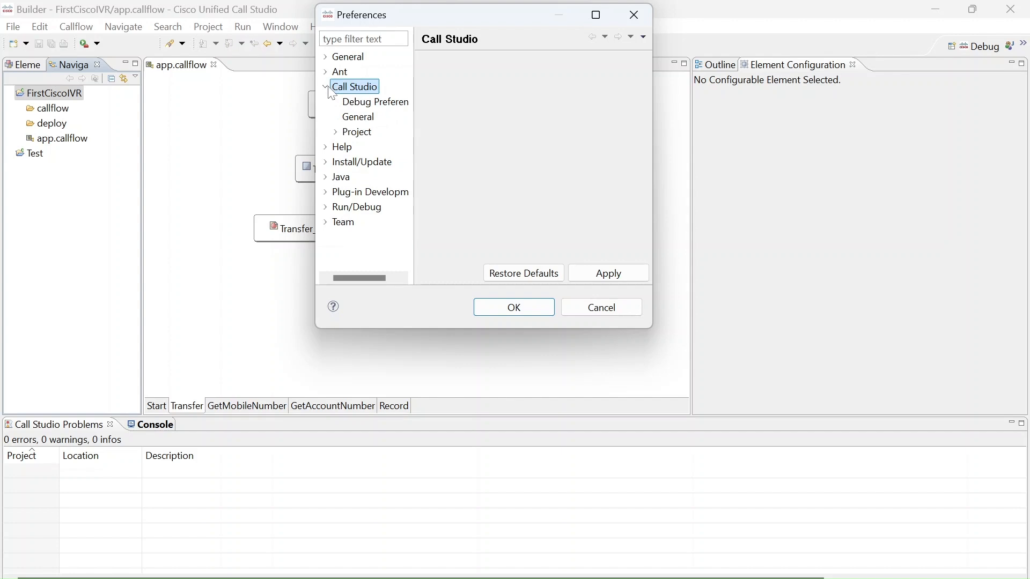
pyautogui.click(367, 121)
pyautogui.click(367, 134)
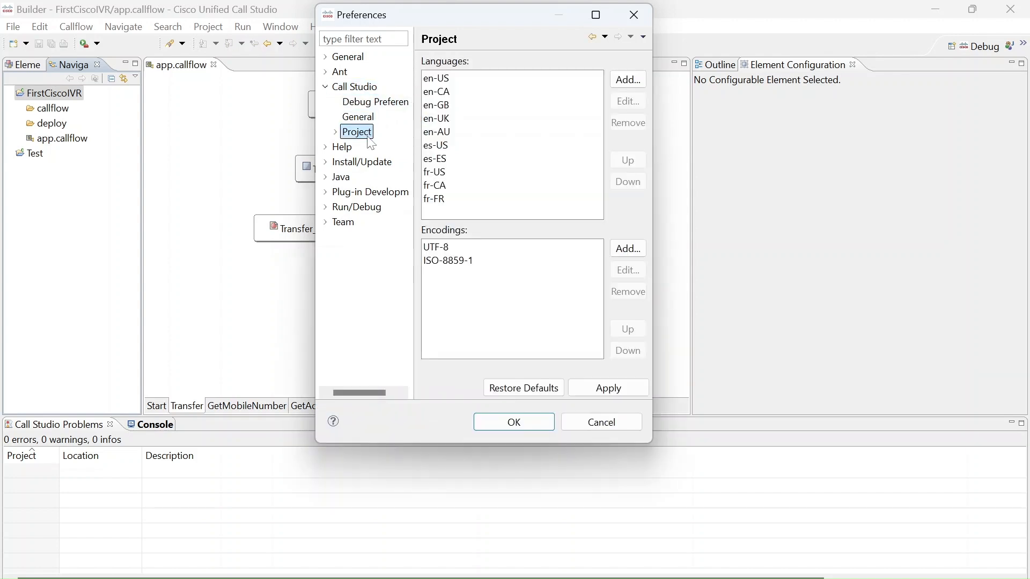
pyautogui.click(335, 132)
pyautogui.click(378, 162)
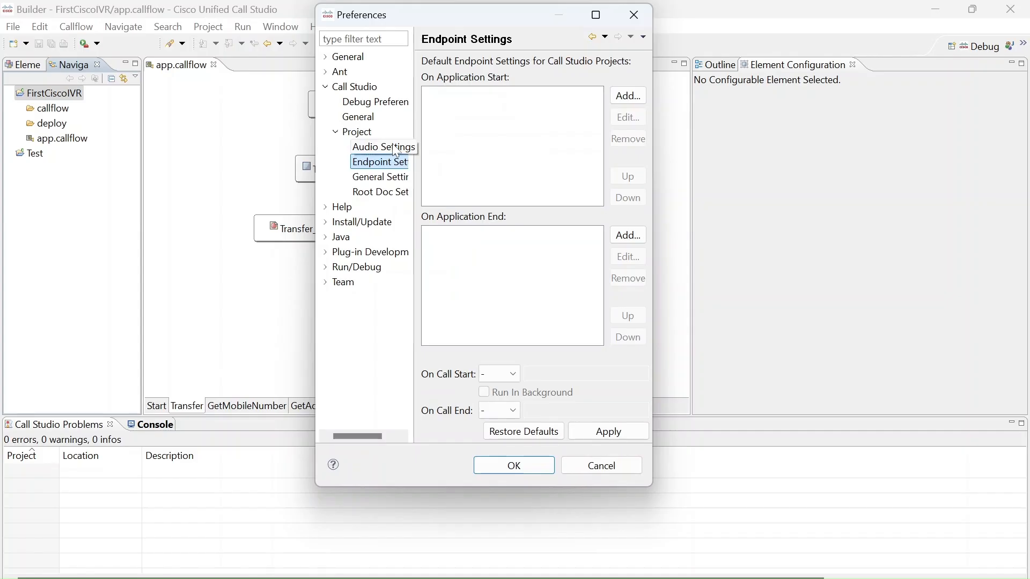
pyautogui.click(393, 150)
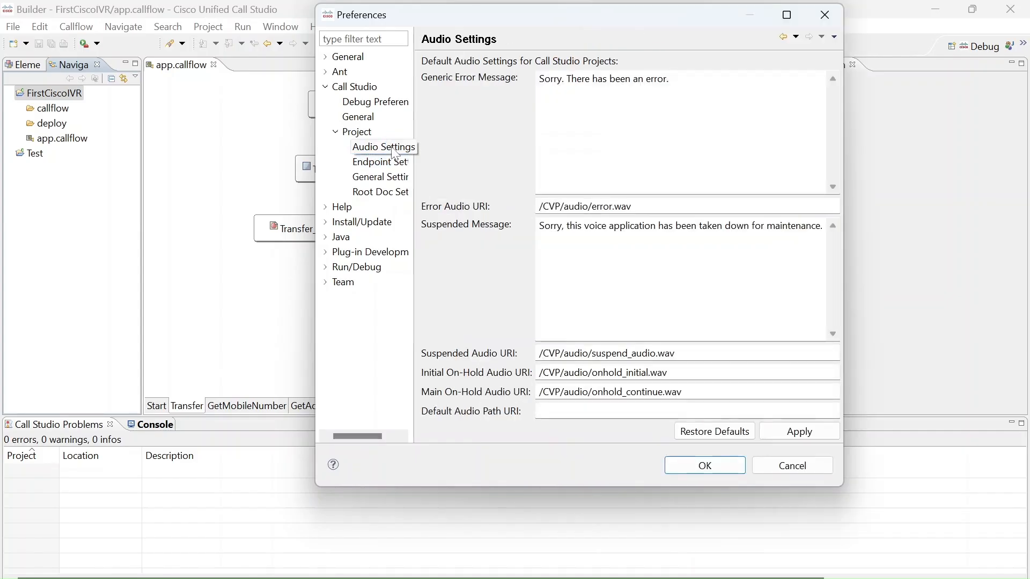
pyautogui.click(357, 133)
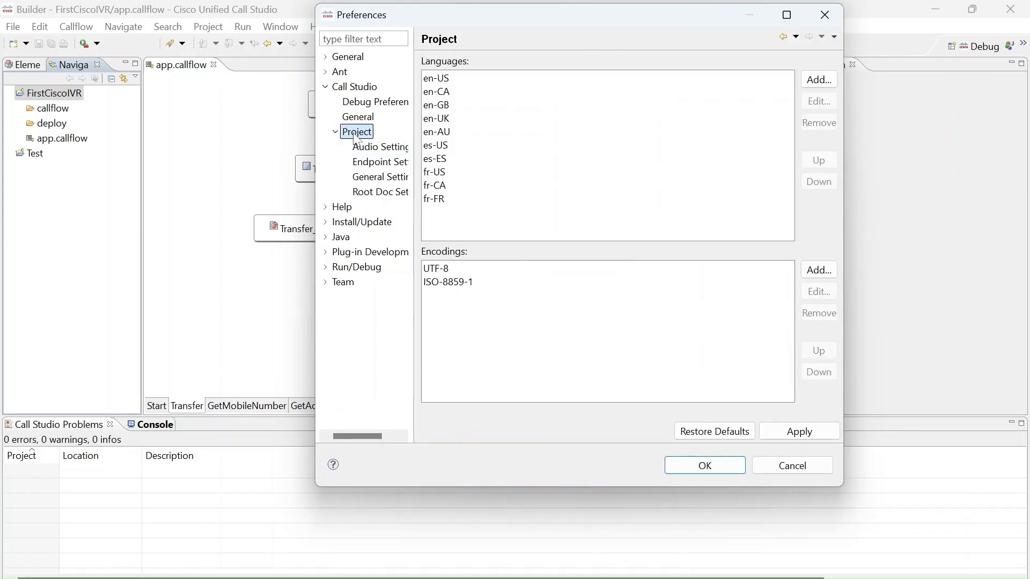
pyautogui.click(371, 107)
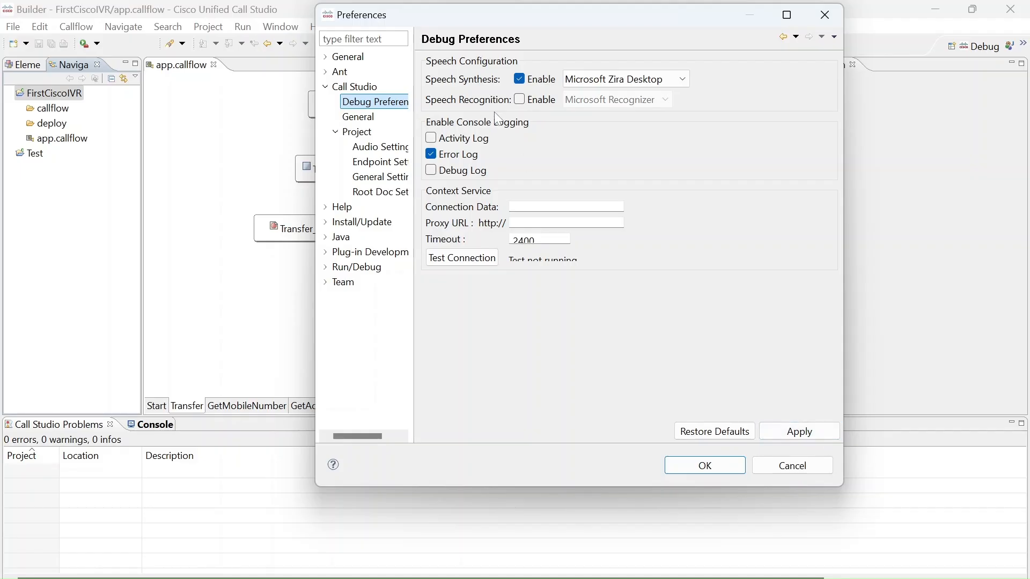
pyautogui.click(781, 470)
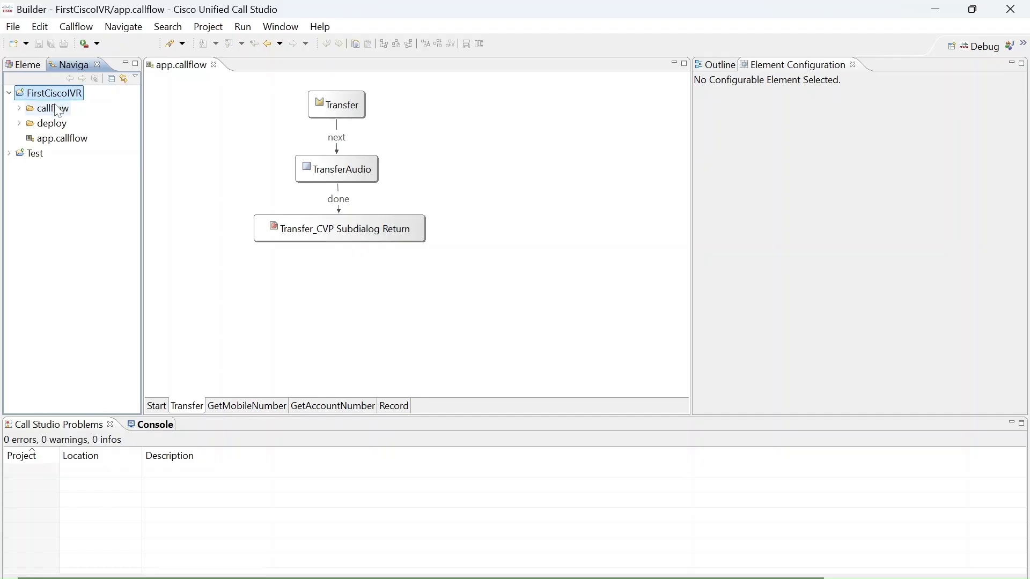
# Inspect the Input Mode setting of the StoreMenu form element on the Start page.
pyautogui.click(159, 406)
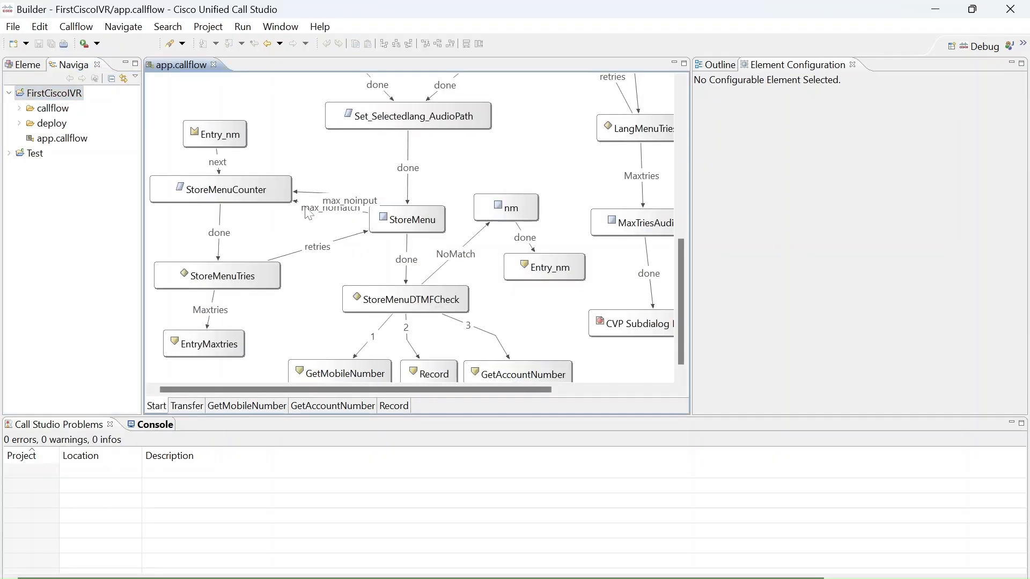
pyautogui.click(419, 216)
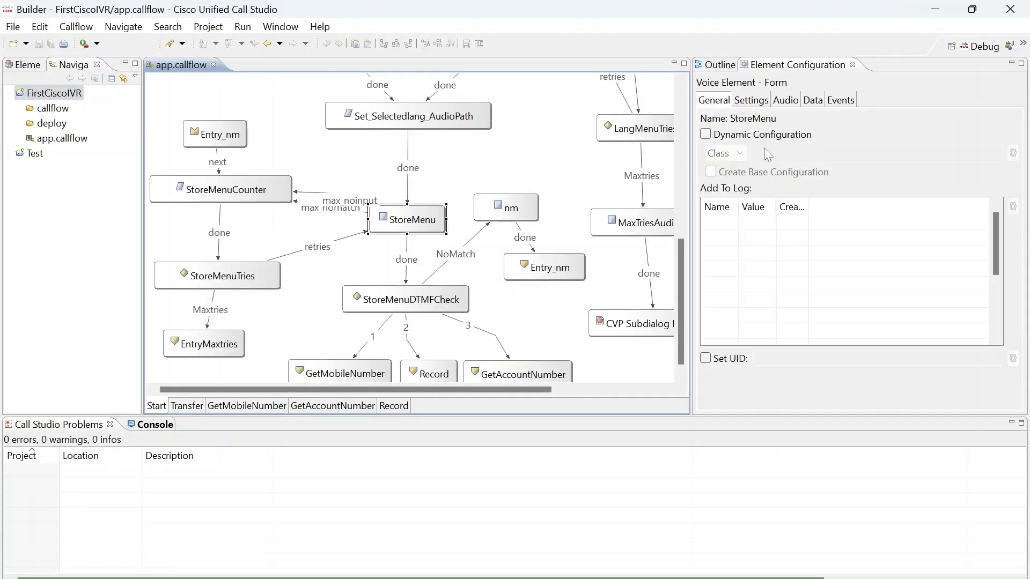
pyautogui.click(751, 100)
pyautogui.click(807, 141)
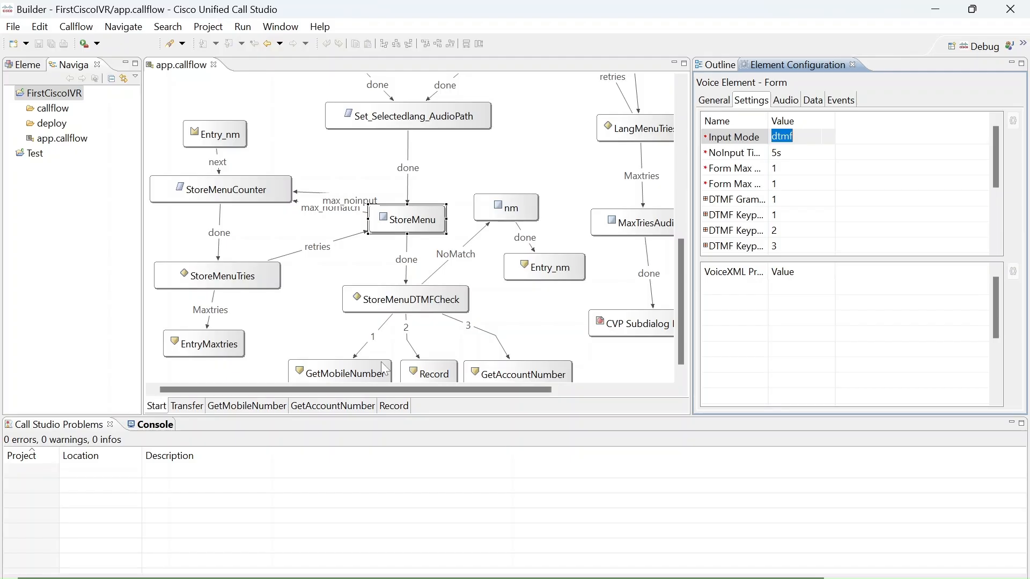
# Check the Record page connector on the Start page and look over the Transfer page's call flow.
pyautogui.click(424, 373)
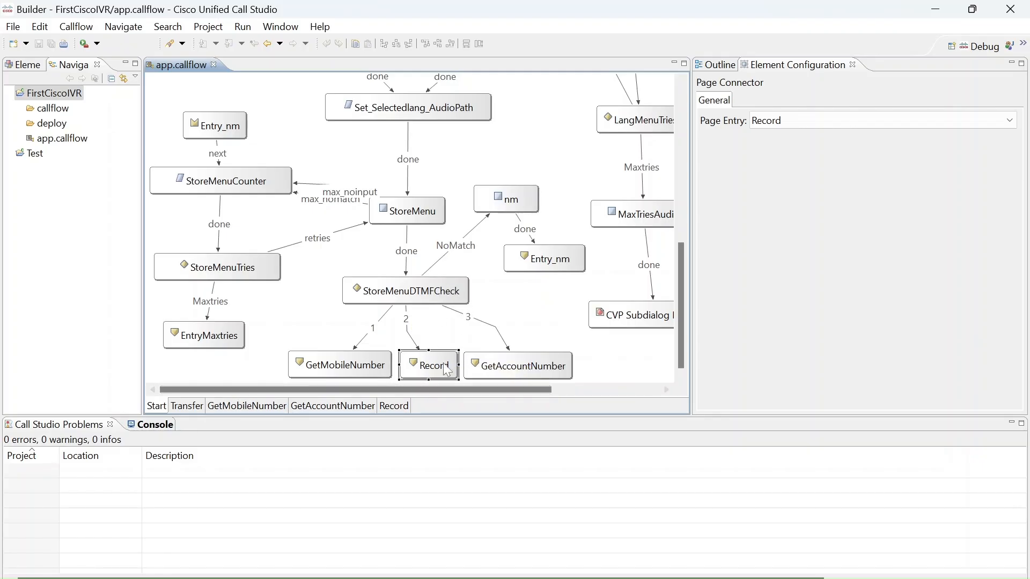
pyautogui.click(188, 407)
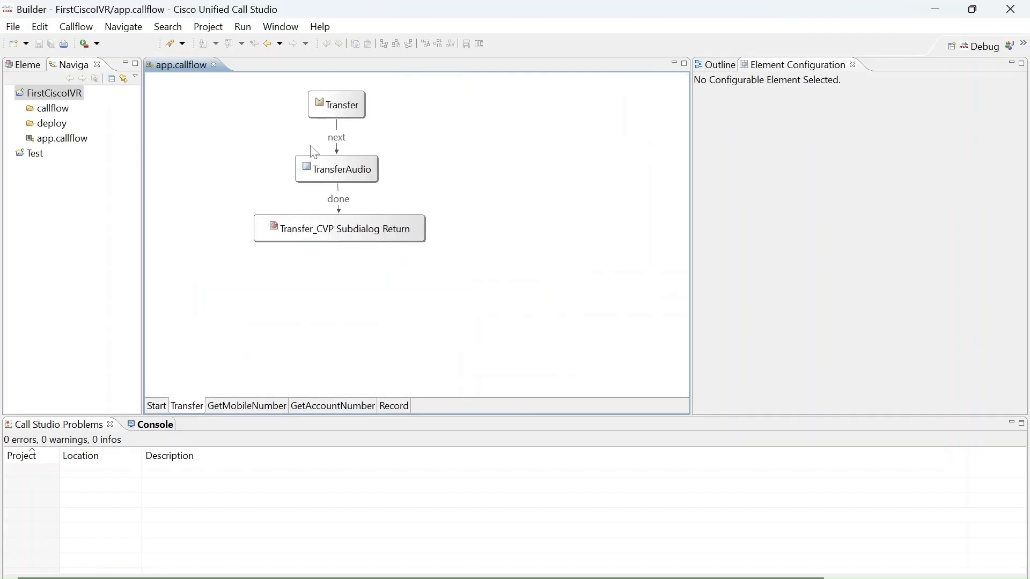
pyautogui.click(157, 407)
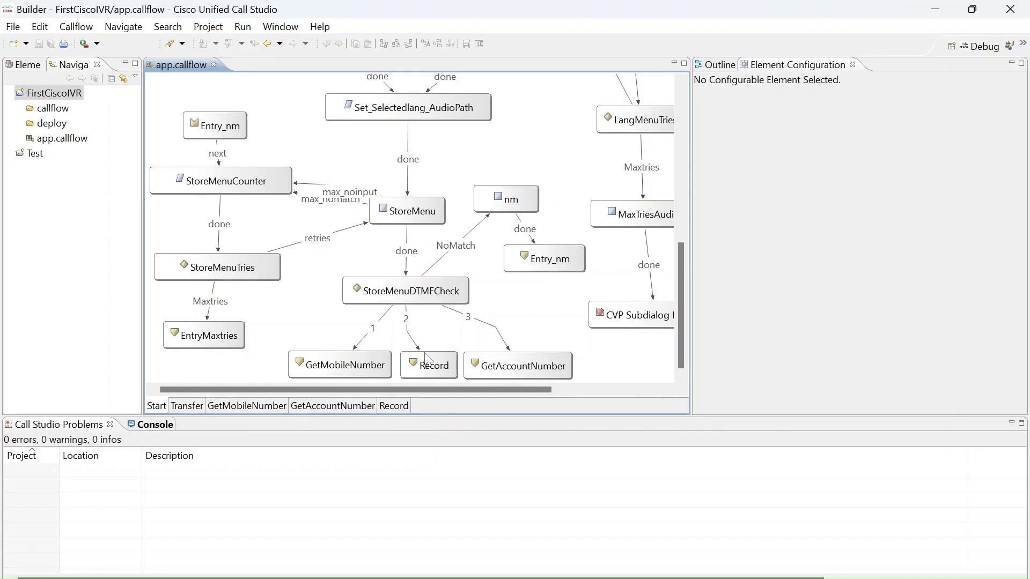
# Follow the GetAccountNumber page connector and examine that page's call flow down to its transfer elements.
pyautogui.click(427, 361)
pyautogui.doubleClick(469, 363)
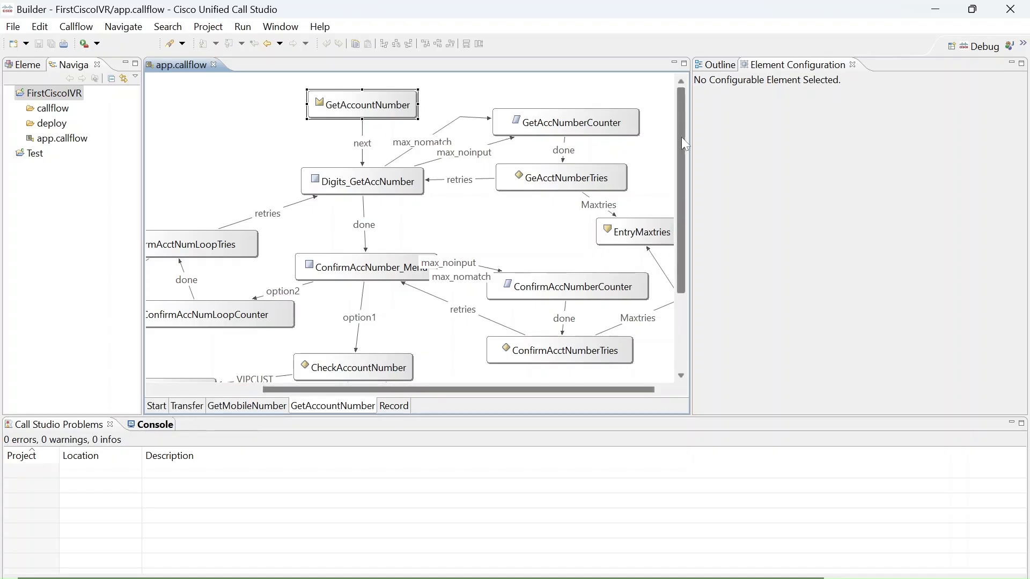
pyautogui.moveTo(681, 140); pyautogui.dragTo(698, 262)
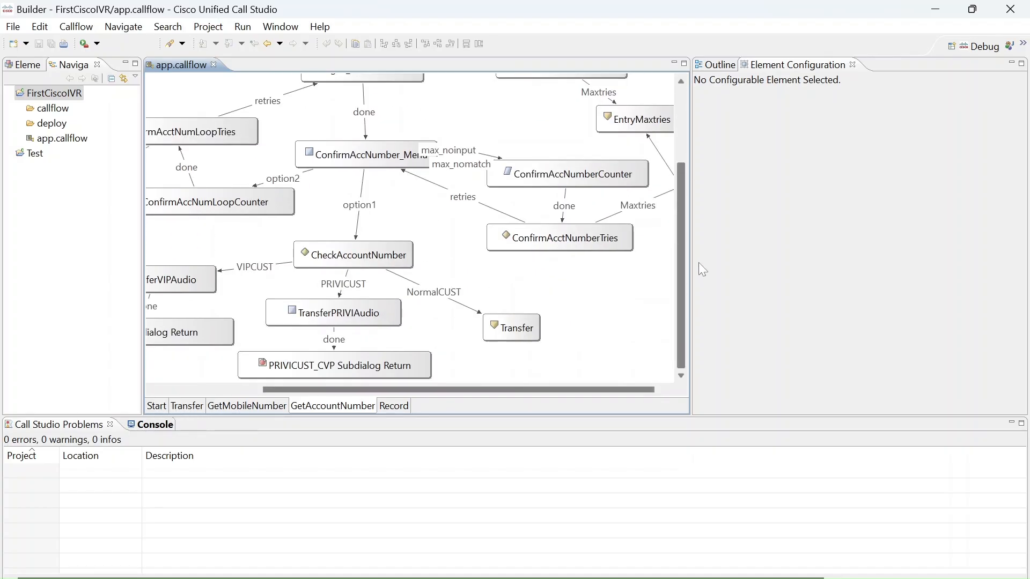
pyautogui.click(156, 406)
pyautogui.click(355, 406)
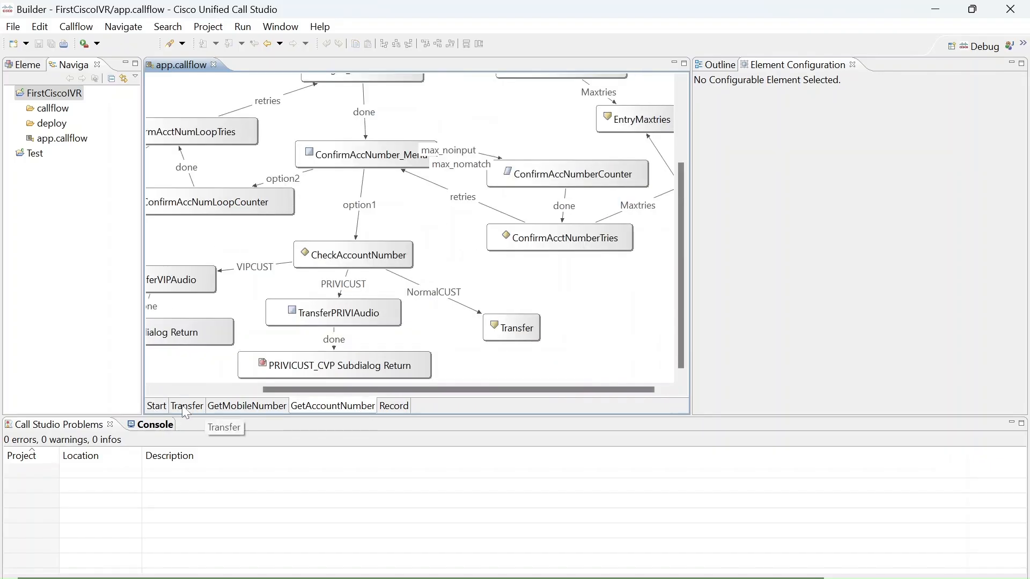
# Follow the Record page connector from the Start page, widen the Elements list and review the audio prompt of Audio_01.
pyautogui.click(156, 406)
pyautogui.doubleClick(406, 357)
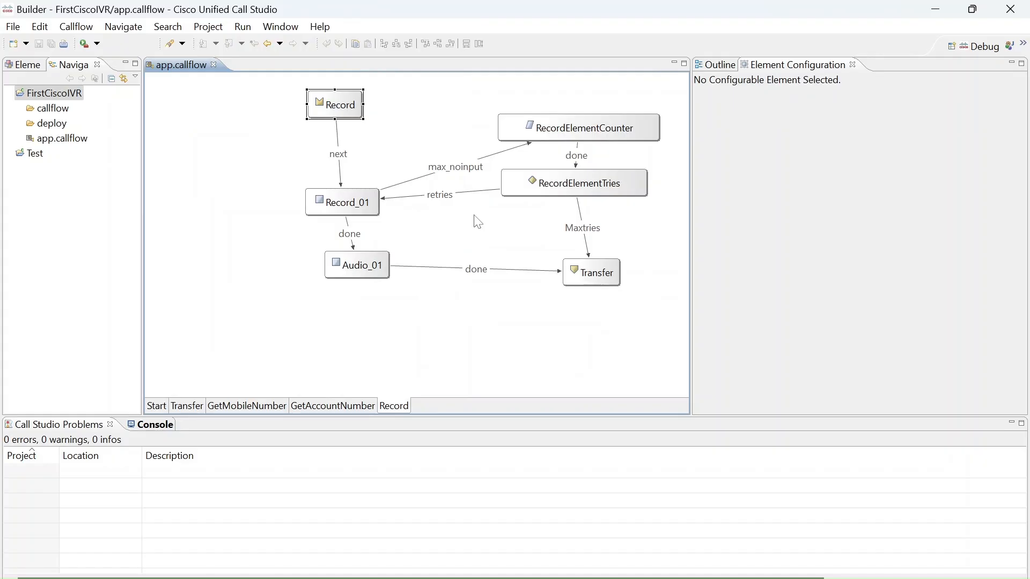
pyautogui.click(24, 67)
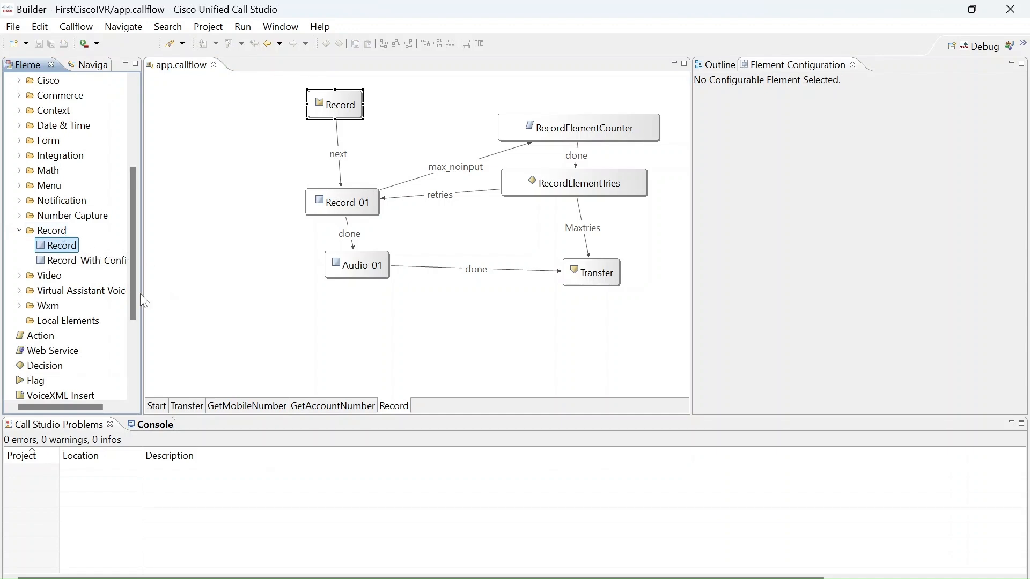
pyautogui.moveTo(146, 294); pyautogui.dragTo(178, 301)
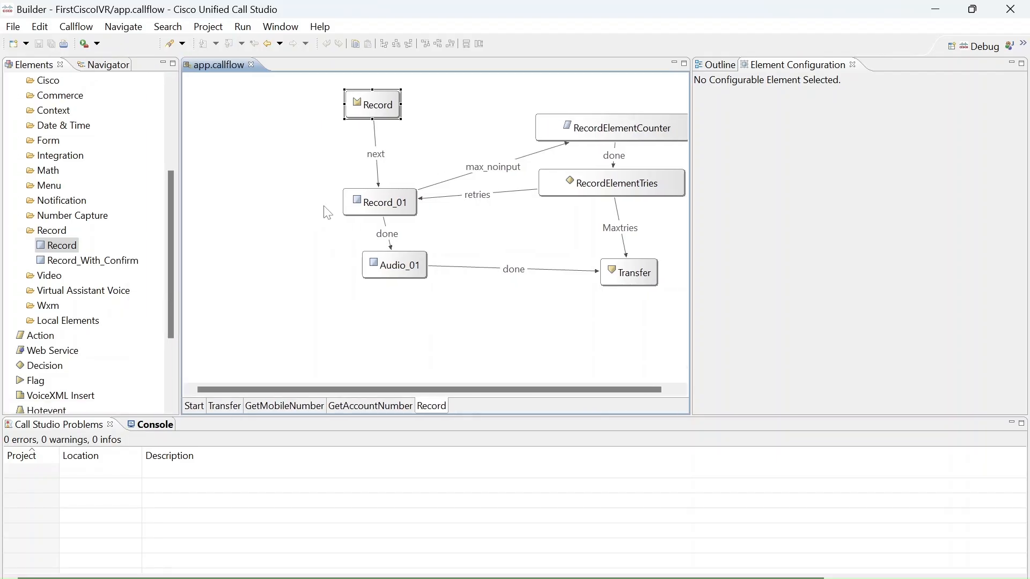
pyautogui.click(400, 270)
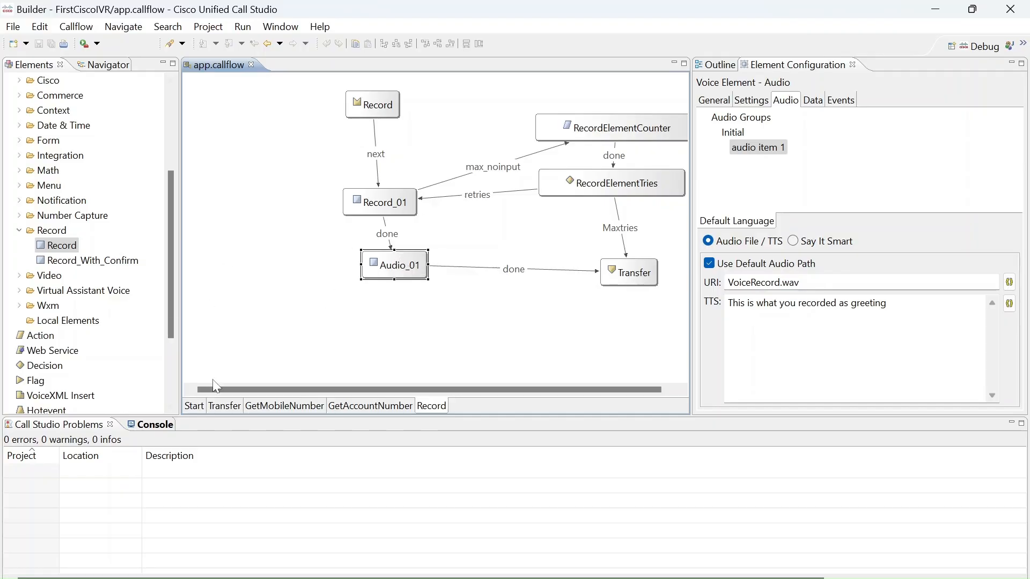
# Review the Initial group's audio items 1 and 2 of the ConfirmAccNumber_Menu element on the GetAccountNumber page.
pyautogui.click(383, 406)
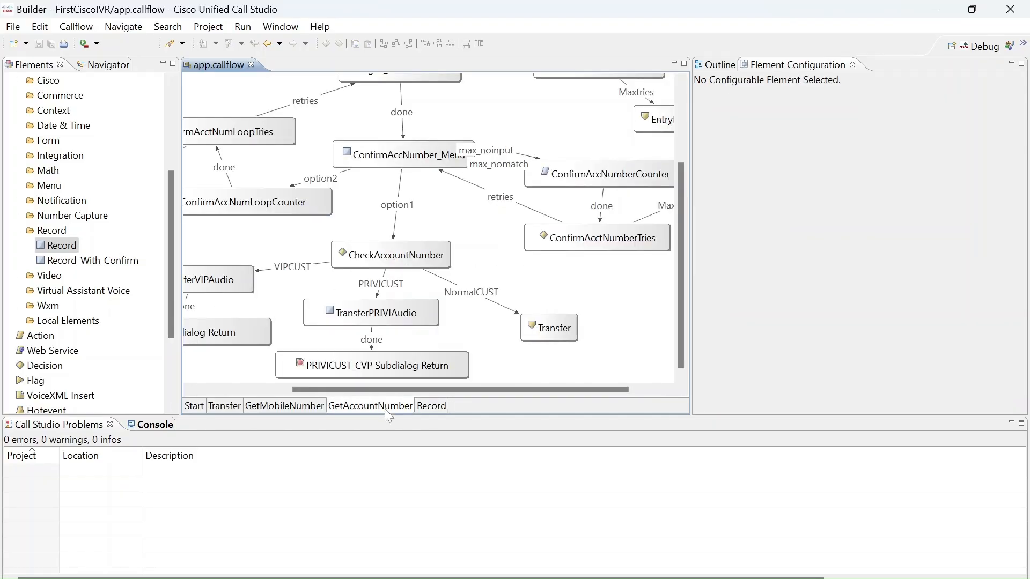
pyautogui.click(404, 165)
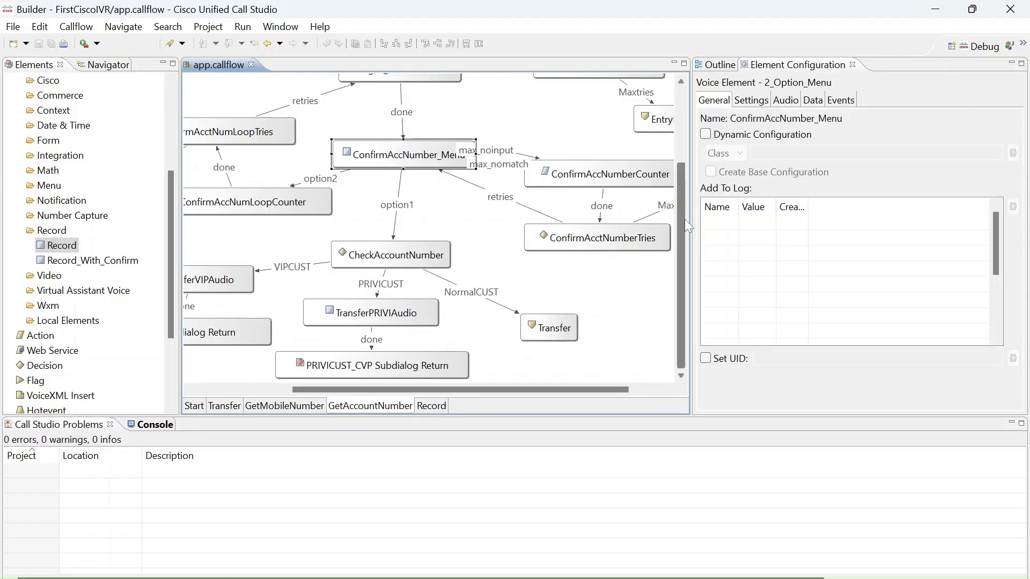
pyautogui.scroll(3, 684, 219)
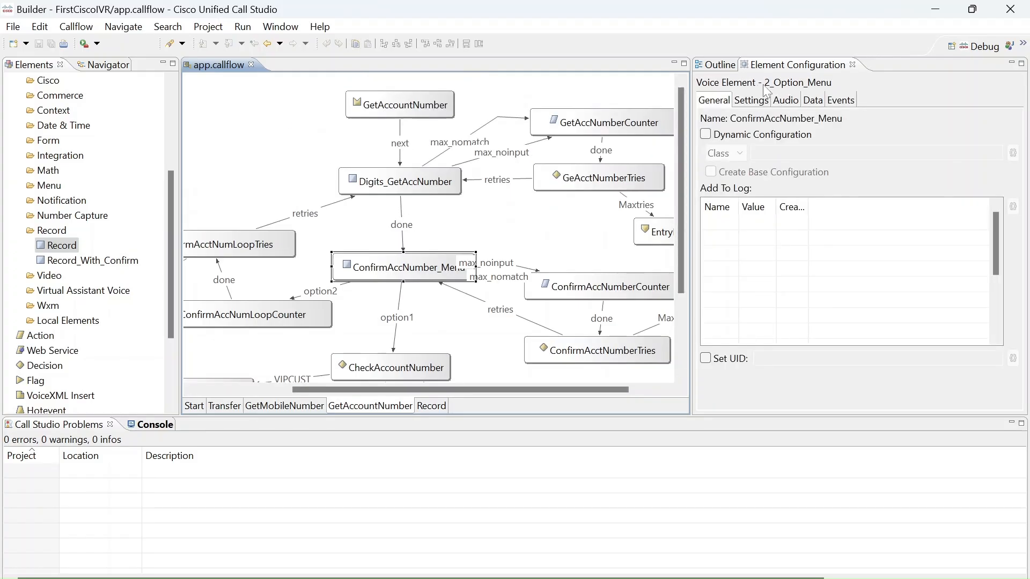
pyautogui.click(784, 101)
pyautogui.click(704, 119)
pyautogui.click(715, 133)
pyautogui.click(757, 147)
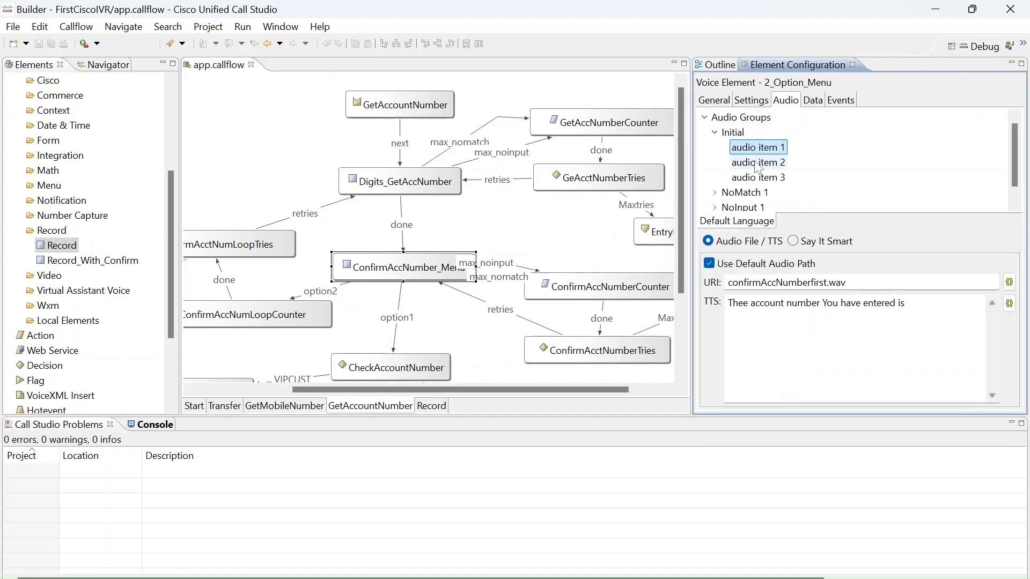
pyautogui.click(756, 164)
pyautogui.click(757, 148)
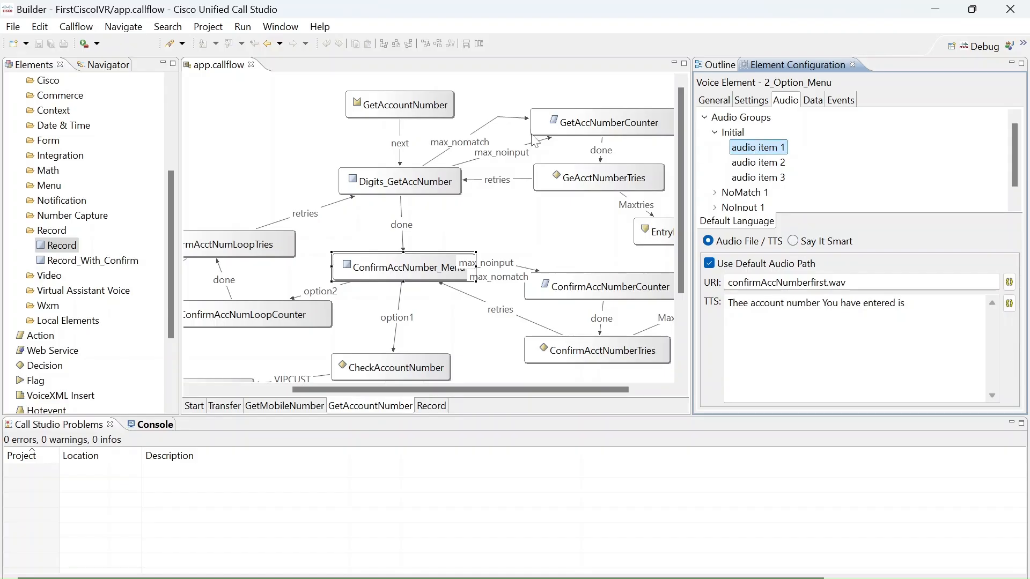
# Inspect the Digits_GetAccNumber element and look through the Number Capture elements available for collecting digits.
pyautogui.click(438, 188)
pyautogui.click(438, 188)
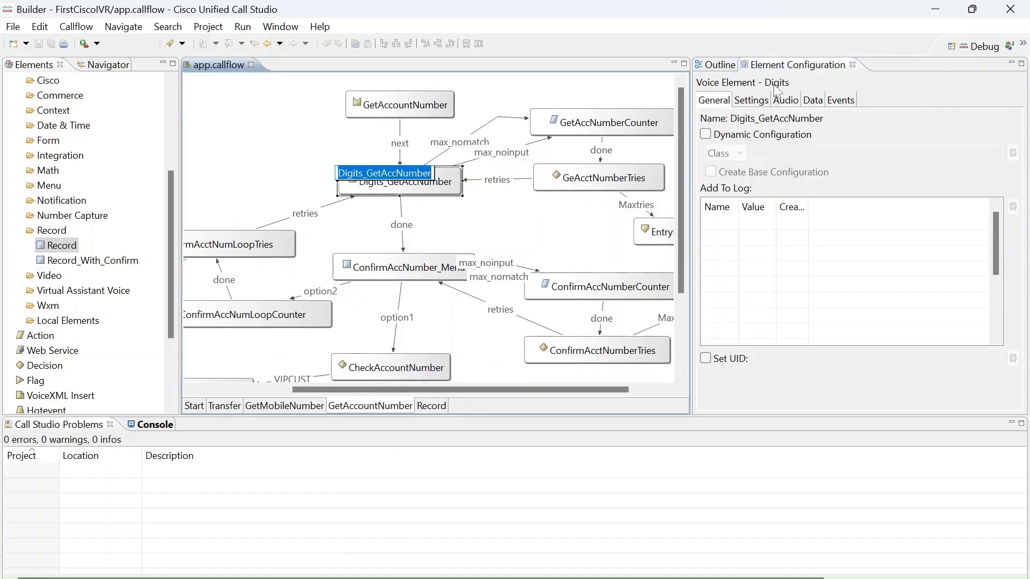
pyautogui.click(18, 223)
pyautogui.click(20, 216)
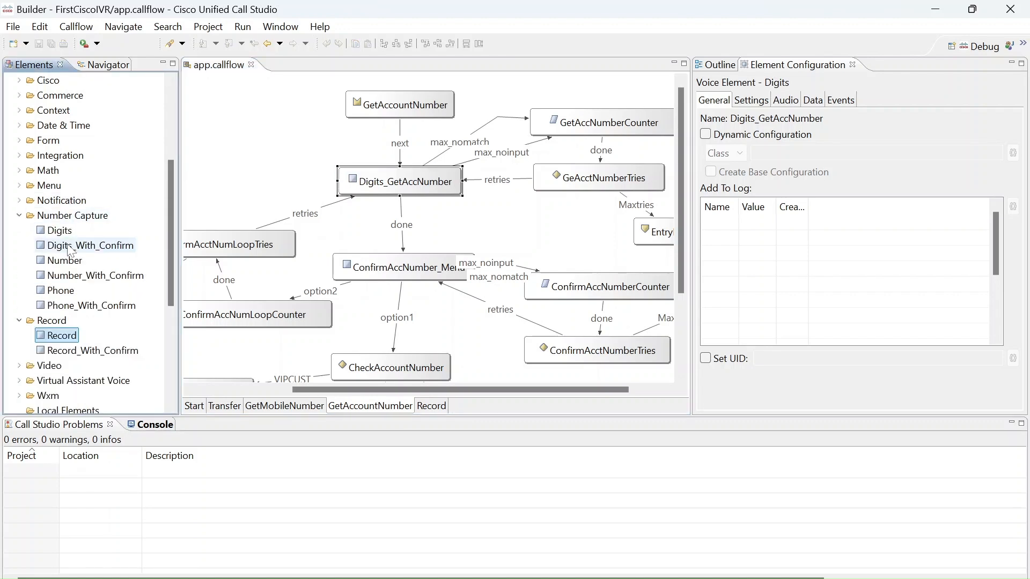
pyautogui.click(19, 215)
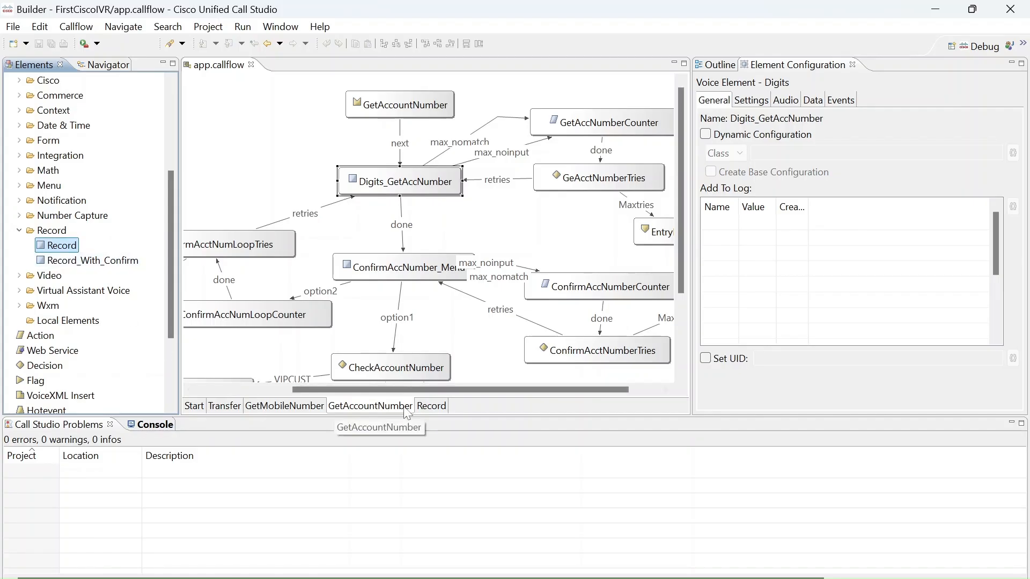
# Look over the Record and Transfer pages and return to the Start page.
pyautogui.click(438, 406)
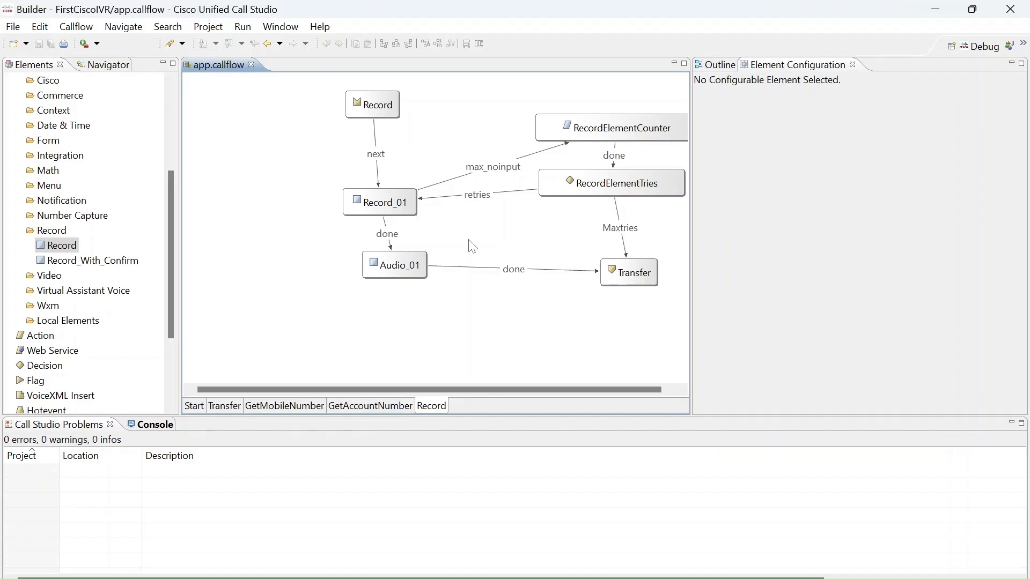
pyautogui.click(224, 406)
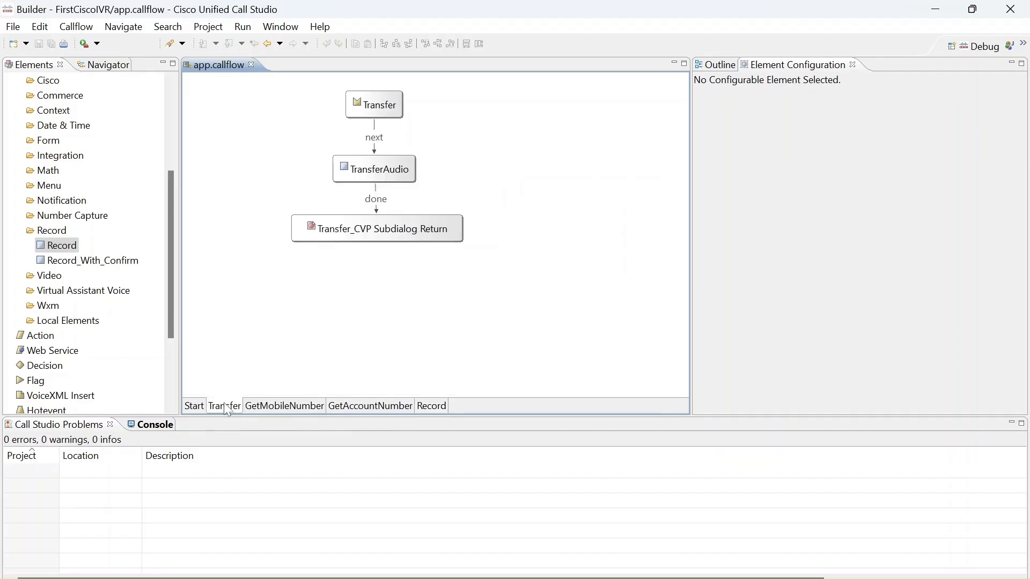
pyautogui.click(194, 406)
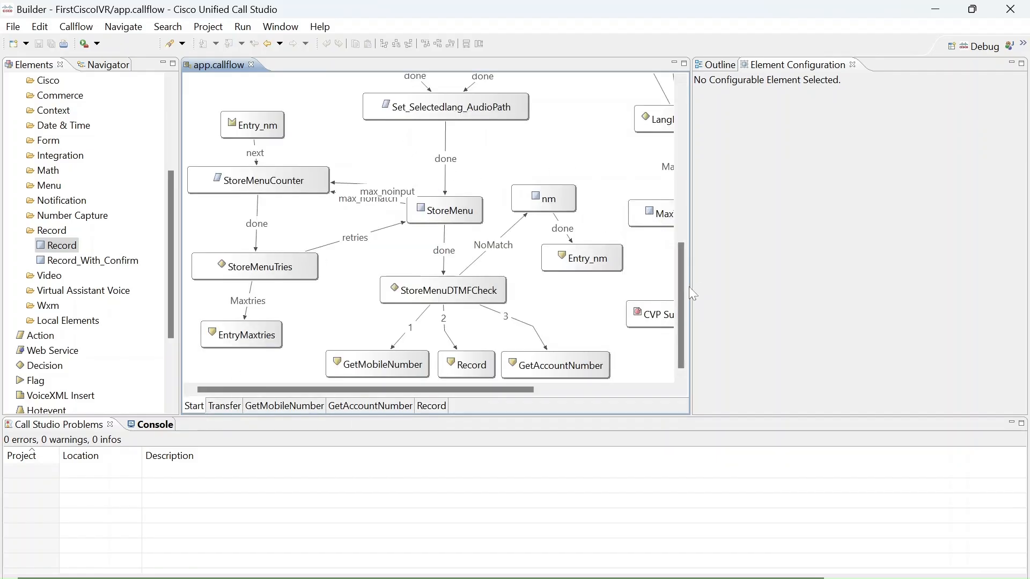
# Place an Audio element near CVP Subdialog Start_01 on the Start page, reposition it and delete it.
pyautogui.moveTo(686, 295); pyautogui.dragTo(684, 108)
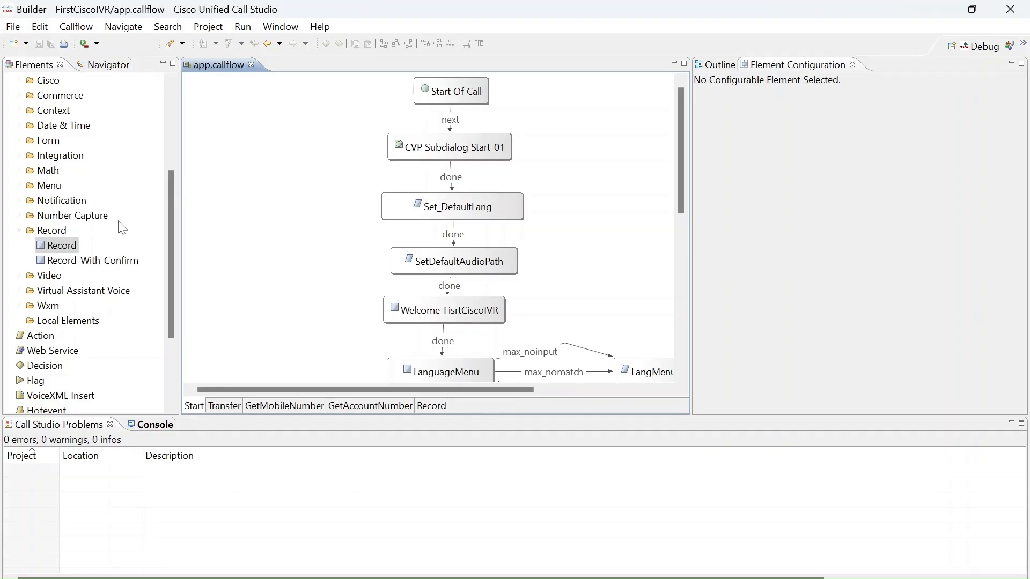
pyautogui.moveTo(172, 232); pyautogui.dragTo(175, 114)
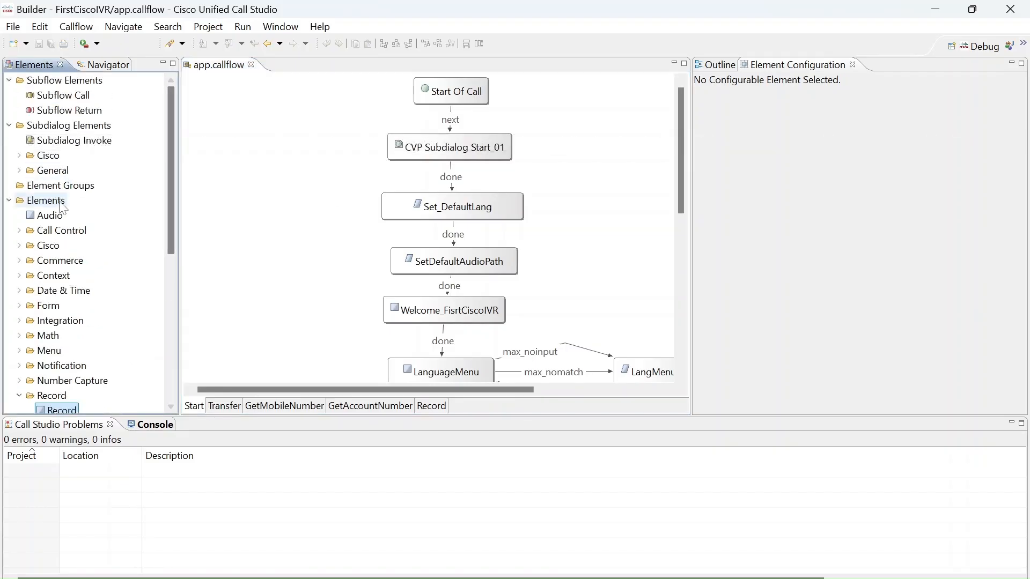
pyautogui.moveTo(59, 215); pyautogui.dragTo(617, 189)
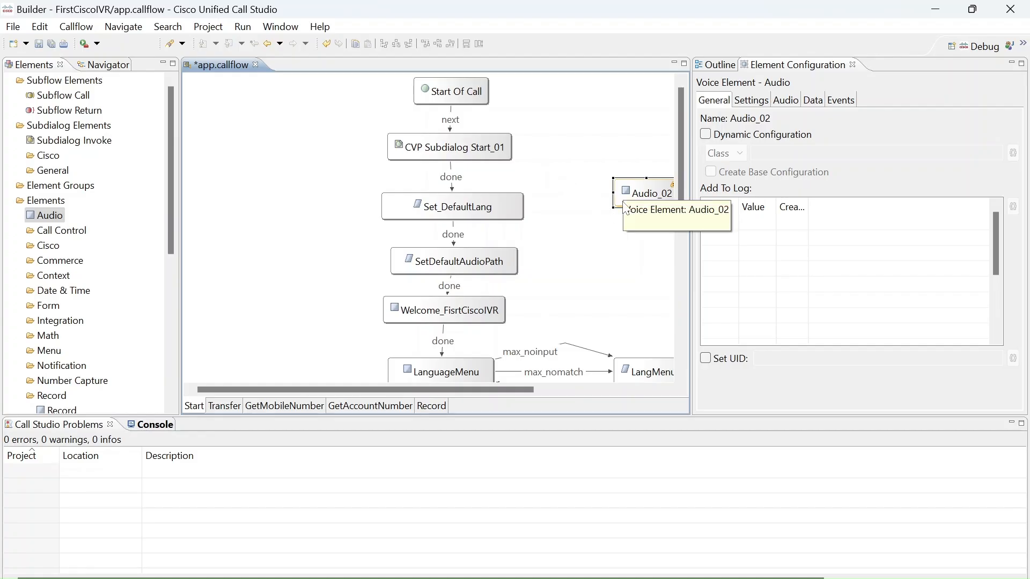
pyautogui.moveTo(625, 208); pyautogui.dragTo(579, 184)
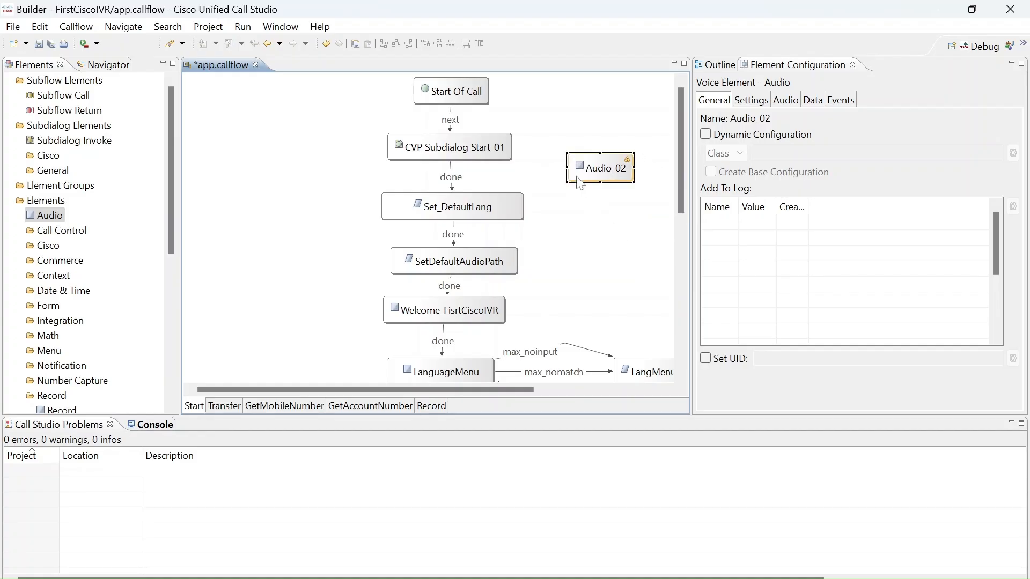
pyautogui.press('Delete')
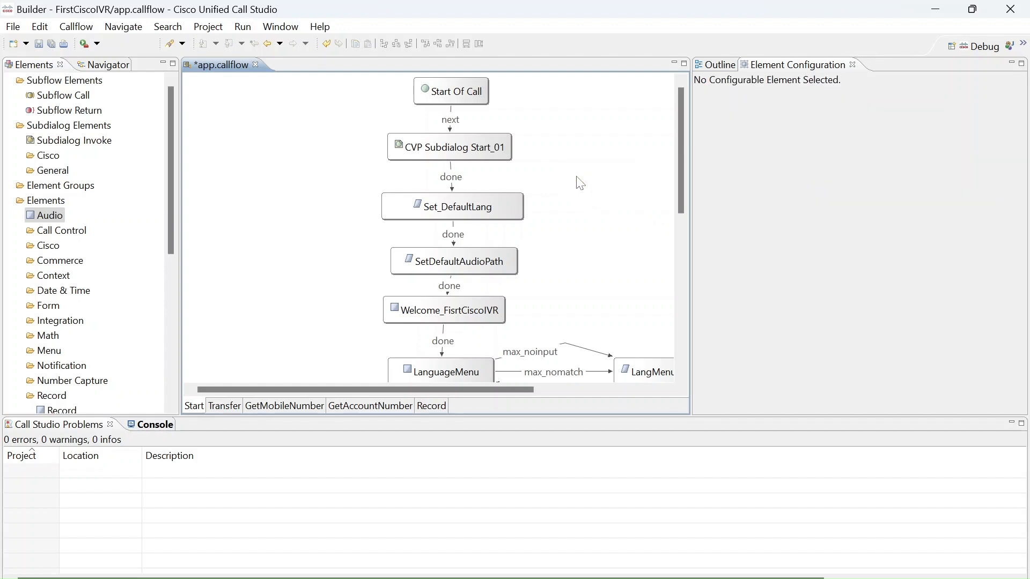
# Switch to the Record page and save the call flow.
pyautogui.click(432, 409)
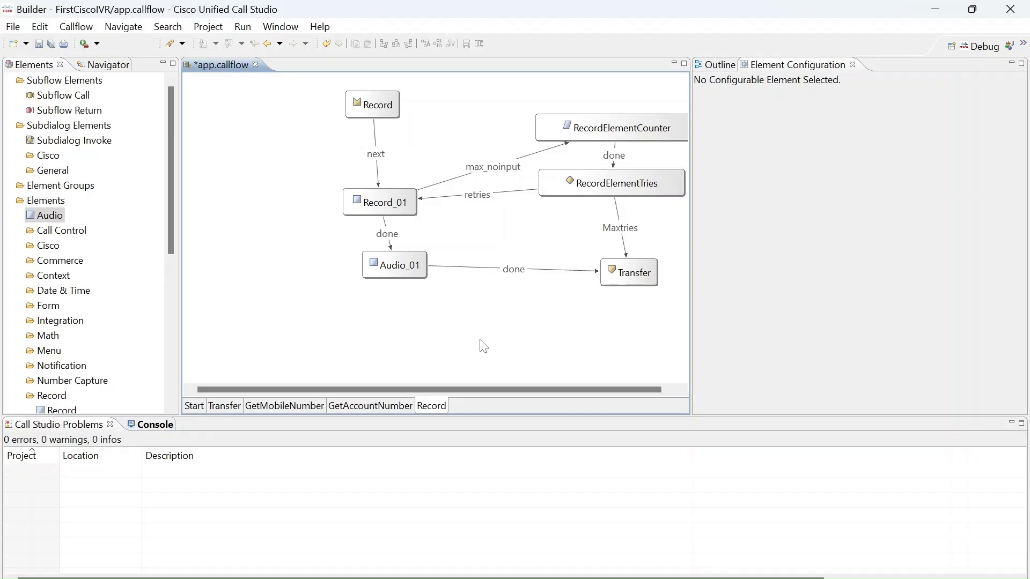
pyautogui.hotkey('ctrl', 's')
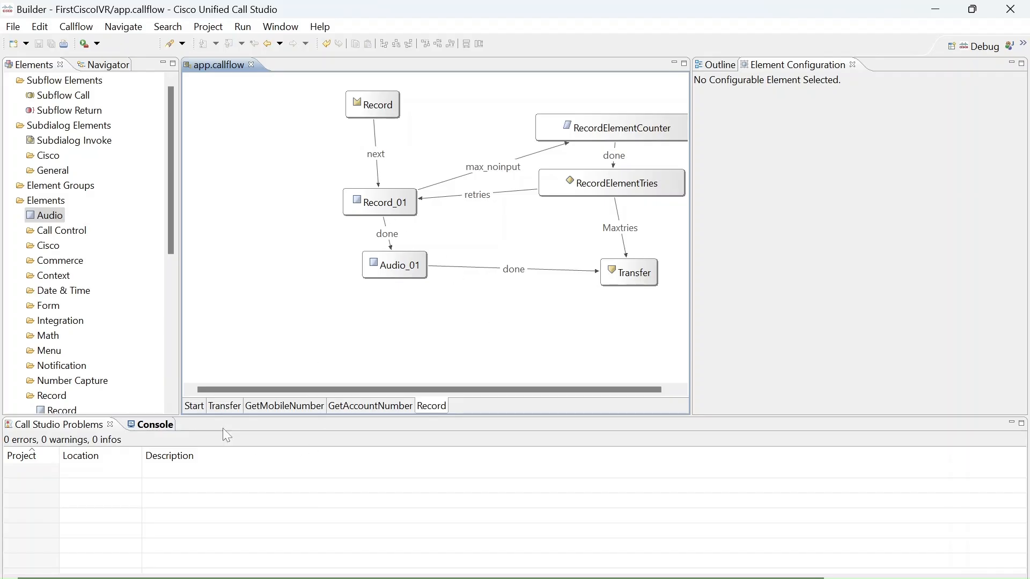
# Add a second Record element to the Record page, to the left of Record_01.
pyautogui.click(196, 407)
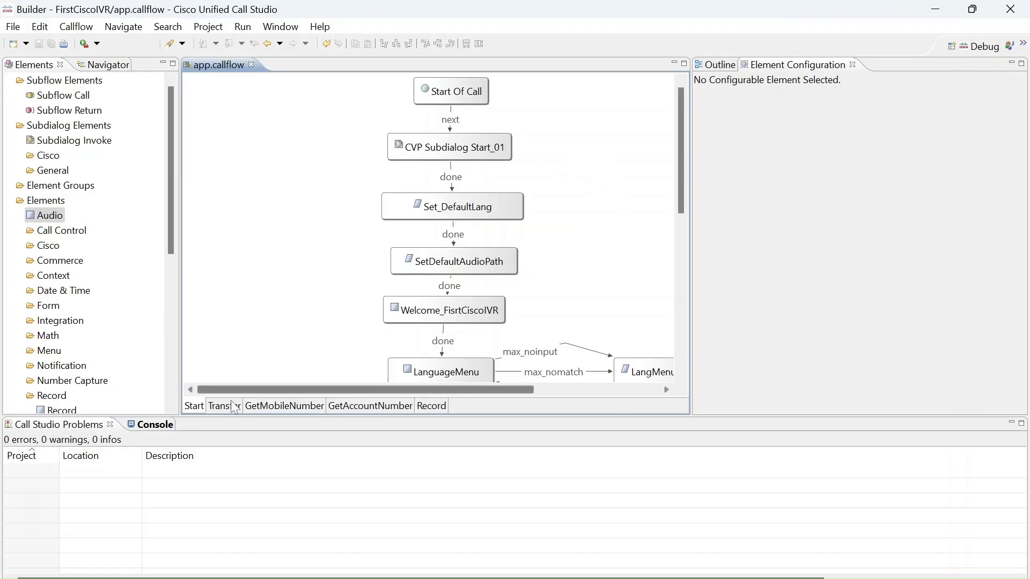
pyautogui.click(437, 406)
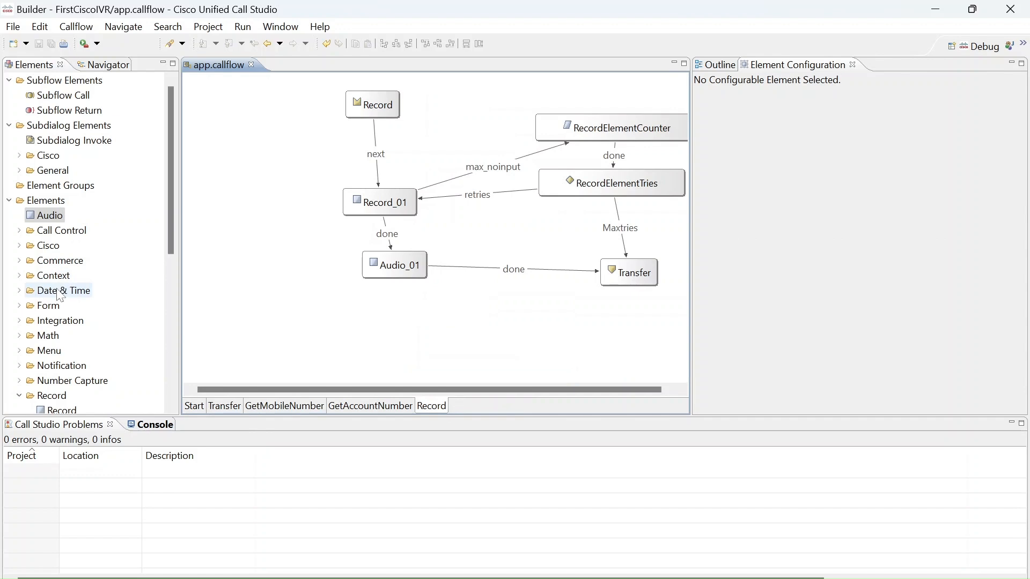
pyautogui.moveTo(172, 240); pyautogui.dragTo(172, 262)
pyautogui.moveTo(77, 371); pyautogui.dragTo(263, 224)
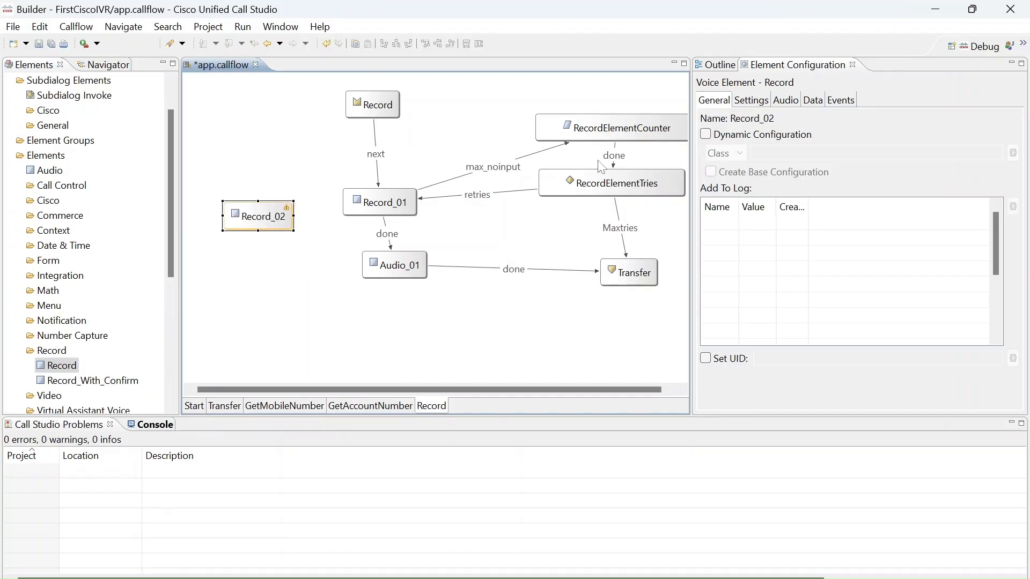
# Review the retry expression of the RecordElementTries decision in the Decision Editor and cancel without changes.
pyautogui.click(643, 122)
pyautogui.click(638, 194)
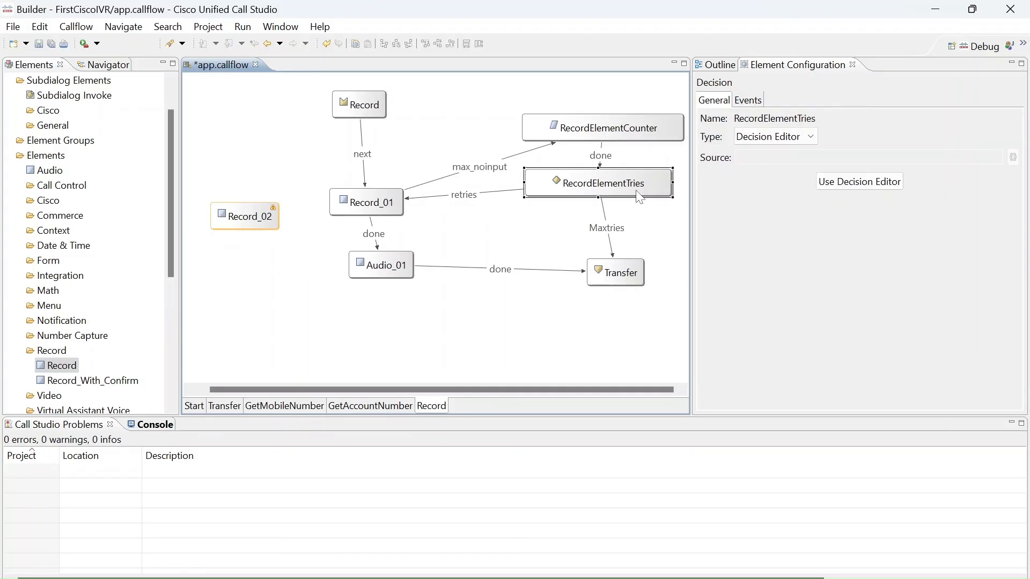
pyautogui.click(823, 185)
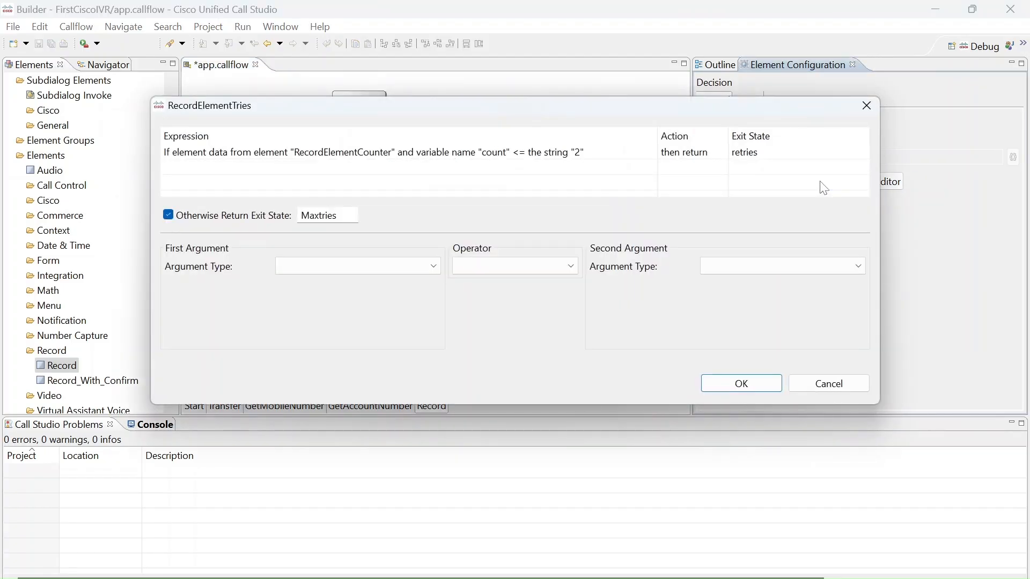
pyautogui.click(386, 155)
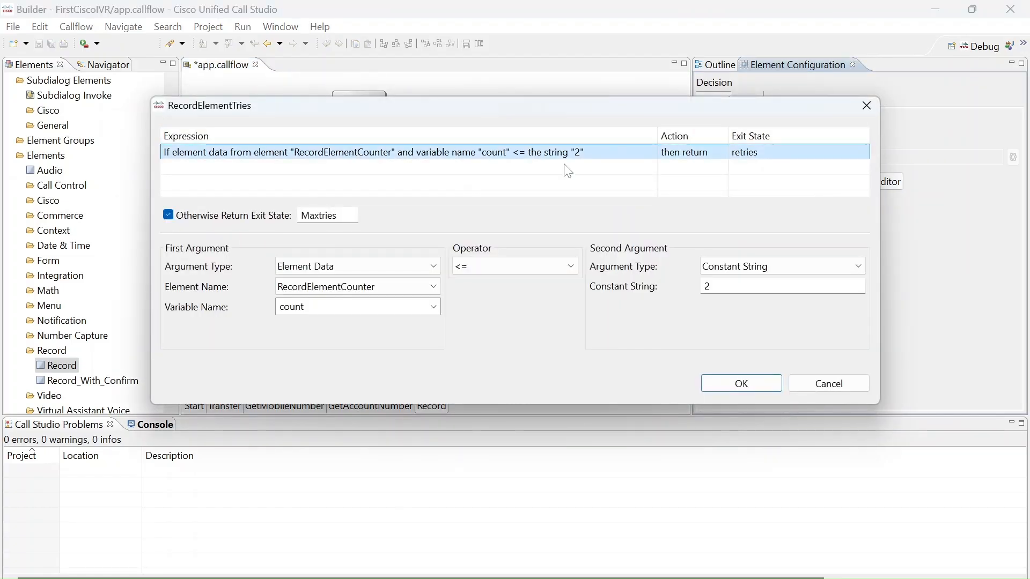
pyautogui.click(858, 382)
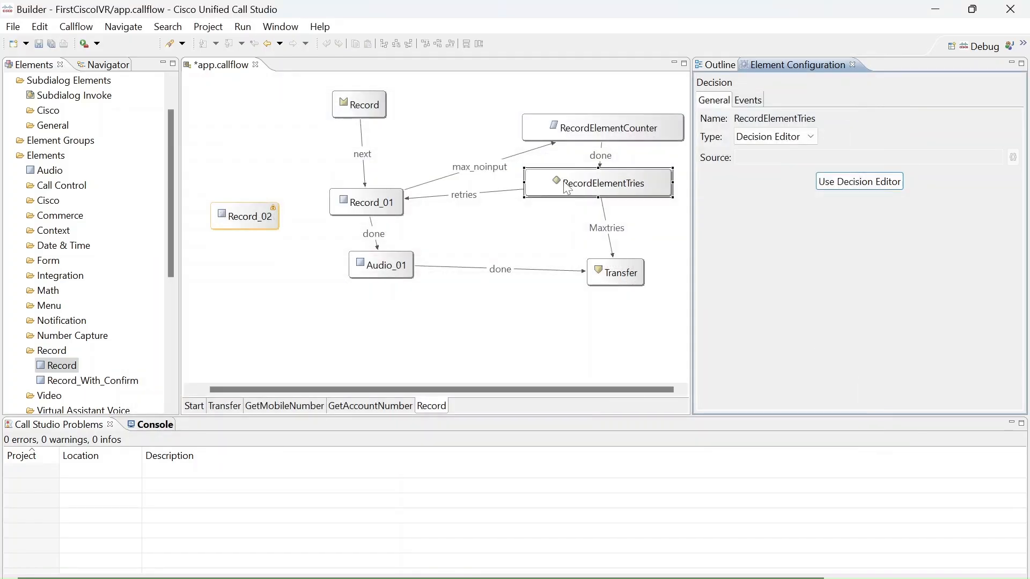
# Inspect the URI and TTS fields of audio item 1 in the Initial audio group of the Record_02 element.
pyautogui.click(266, 218)
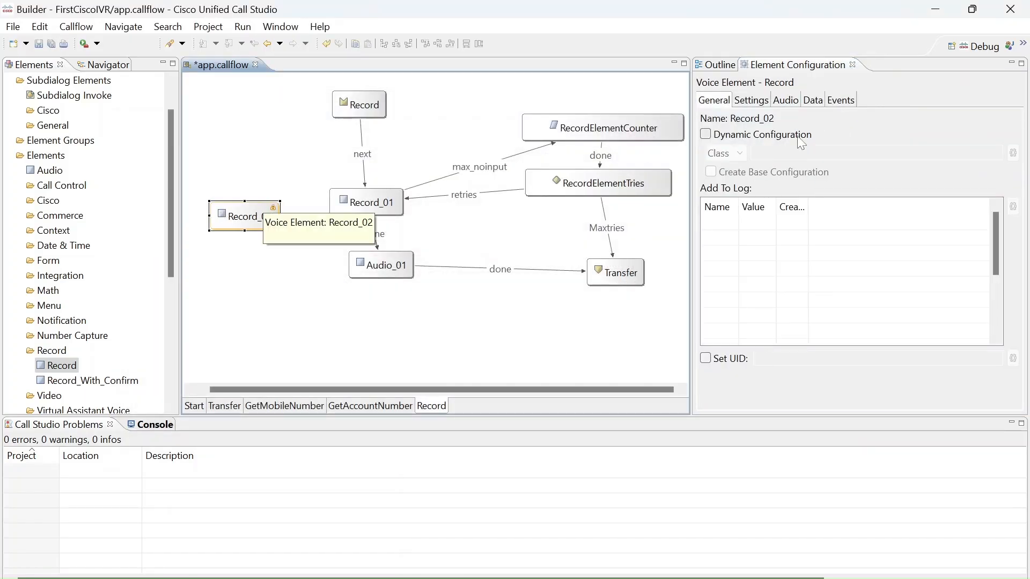
pyautogui.click(269, 157)
pyautogui.click(252, 213)
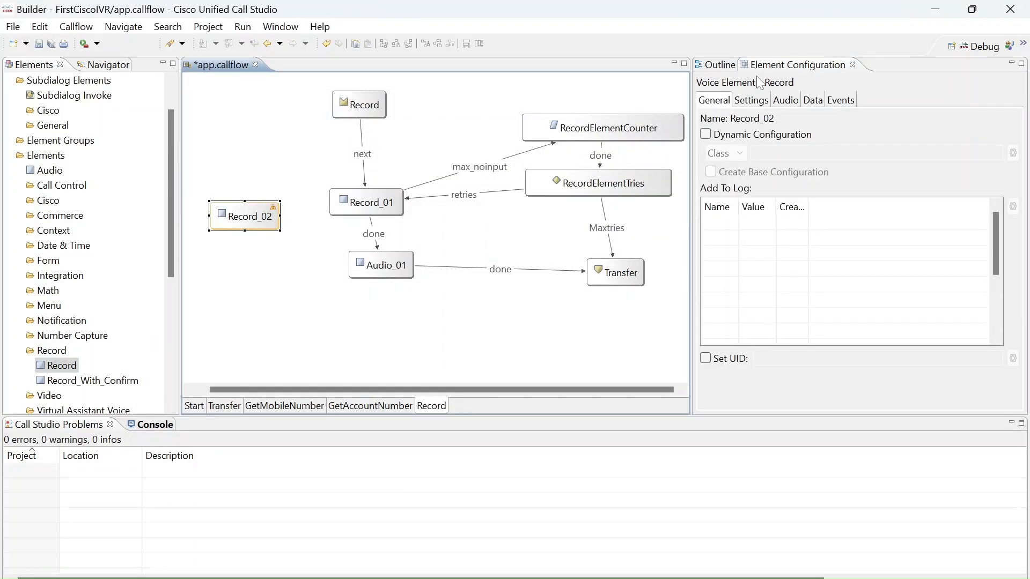
pyautogui.click(761, 102)
pyautogui.click(784, 105)
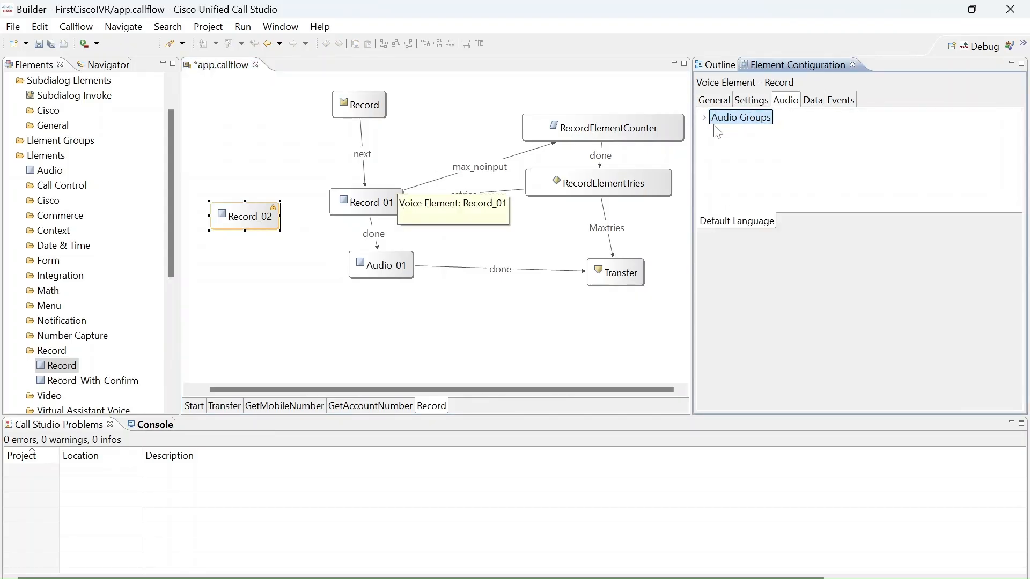
pyautogui.click(704, 118)
pyautogui.click(714, 132)
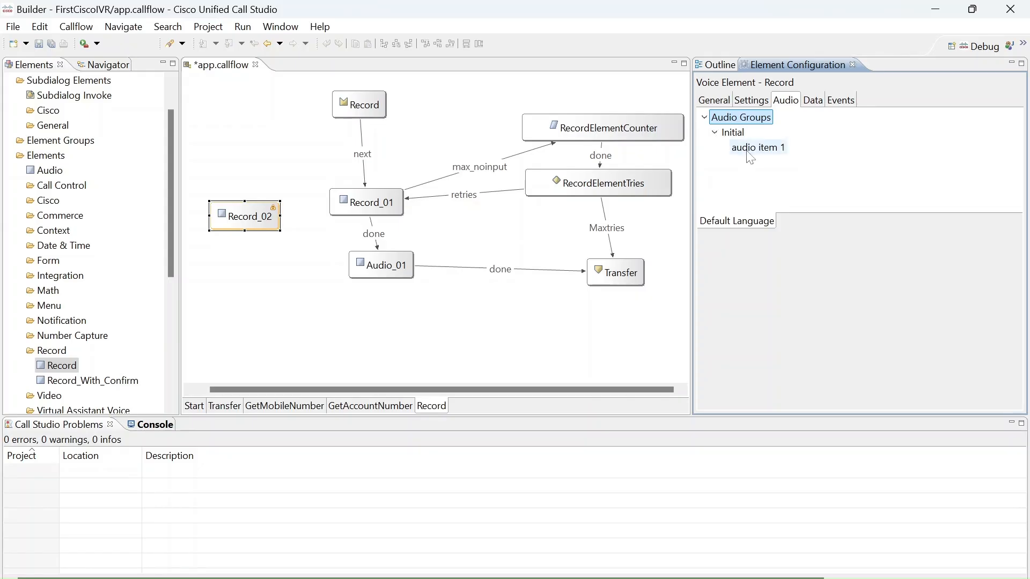
pyautogui.click(748, 150)
pyautogui.click(747, 311)
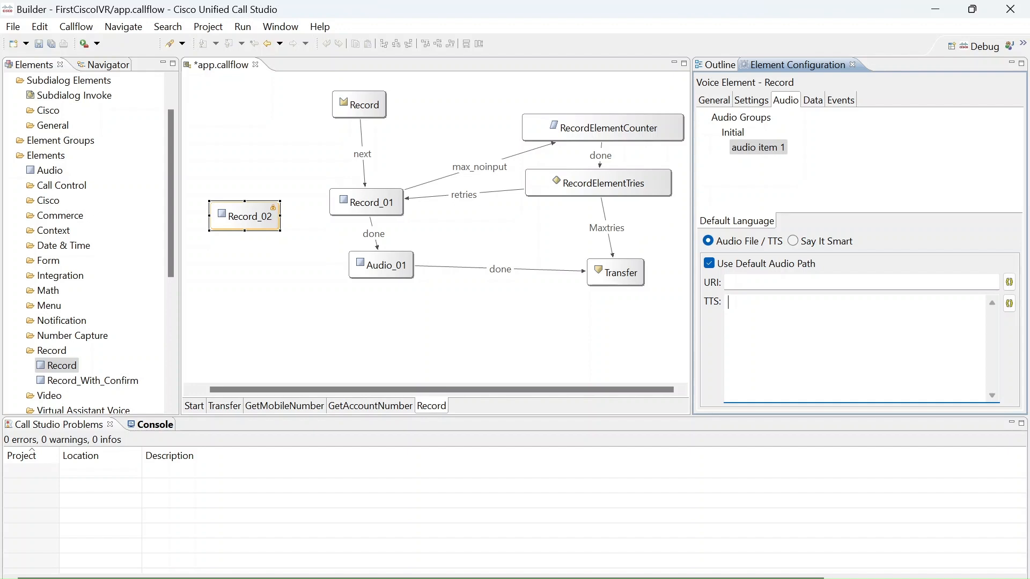
# Examine the audio file URI and TTS prompt of Record_01, and return to the Record_02 element's settings.
pyautogui.click(388, 194)
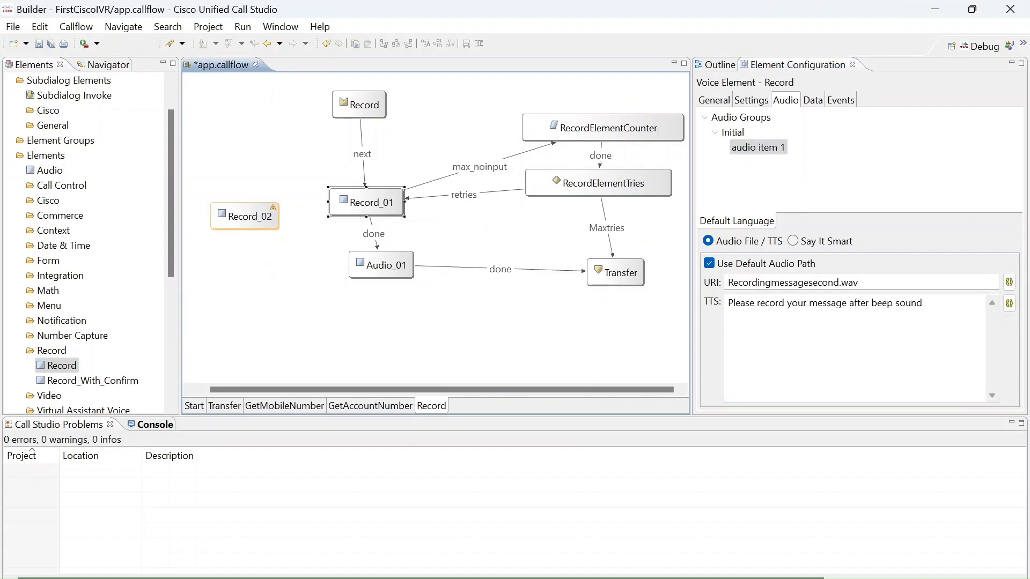
pyautogui.moveTo(906, 283); pyautogui.dragTo(702, 288)
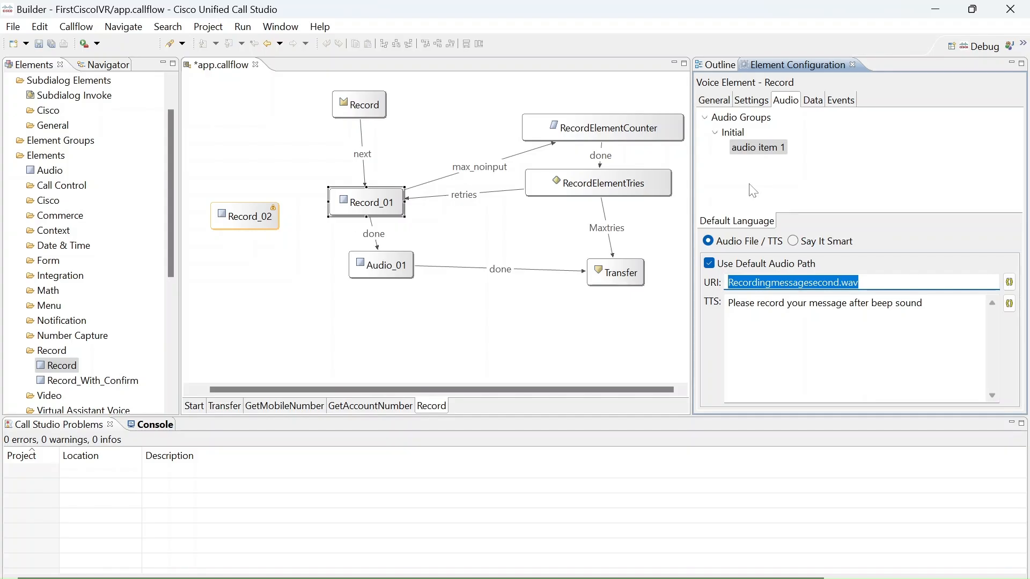
pyautogui.click(259, 219)
pyautogui.click(756, 106)
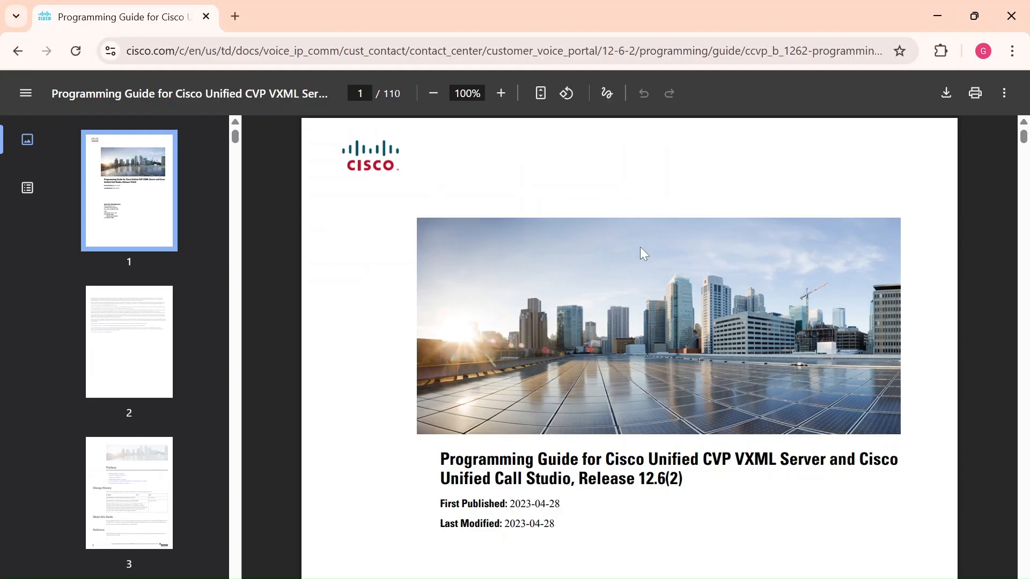
# Highlight the title of the Programming Guide, and open ccvp_b_1262-element-specifications-guide.pdf from the Downloads folder in File Explorer.
pyautogui.moveTo(441, 459); pyautogui.dragTo(754, 459)
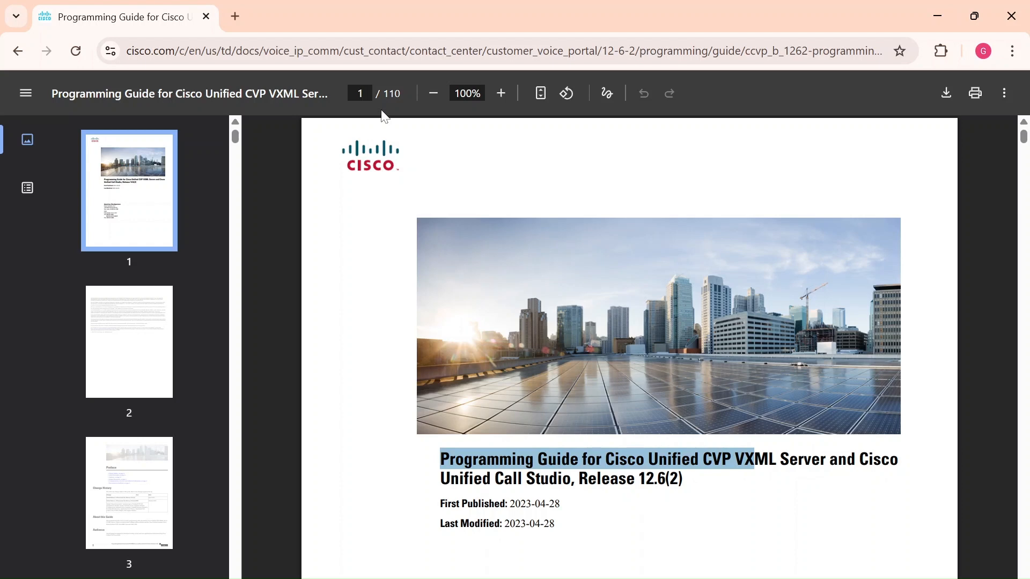
pyautogui.hotkey('alt', 'Tab')
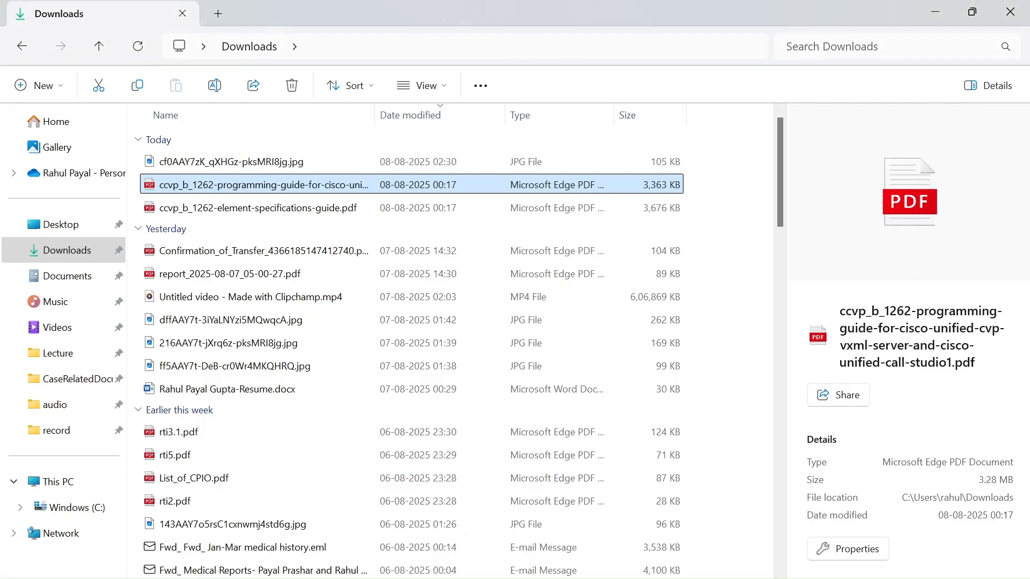
pyautogui.click(293, 211)
pyautogui.doubleClick(293, 210)
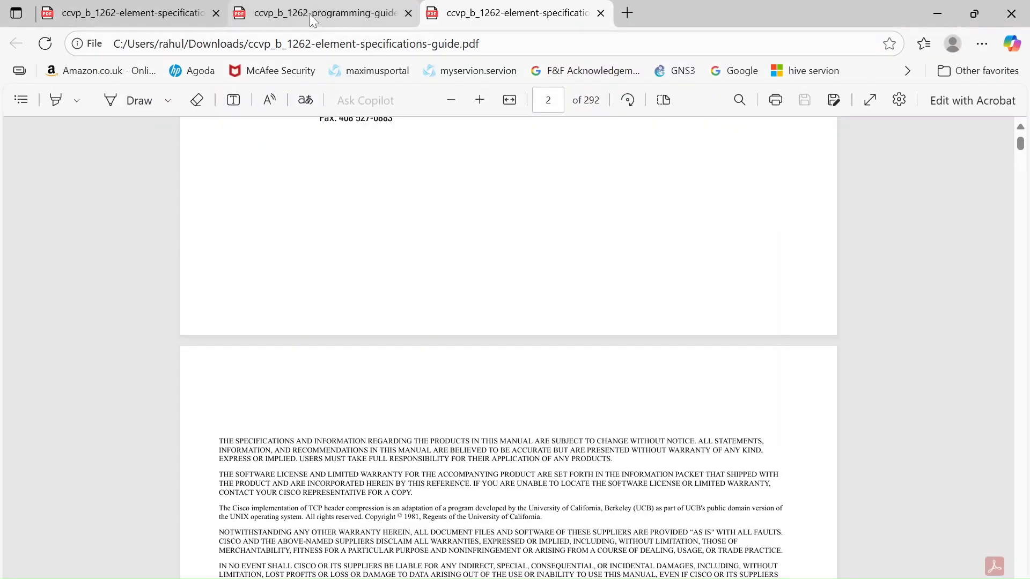
# Close the duplicate copy of the element specifications guide and return to the copy that was already open.
pyautogui.click(177, 10)
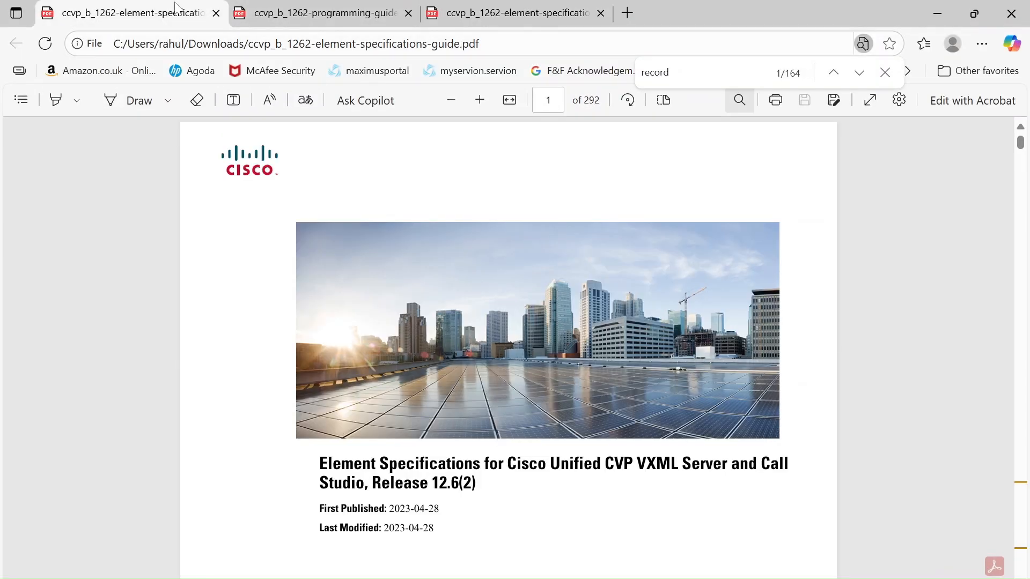
pyautogui.click(300, 9)
pyautogui.click(509, 13)
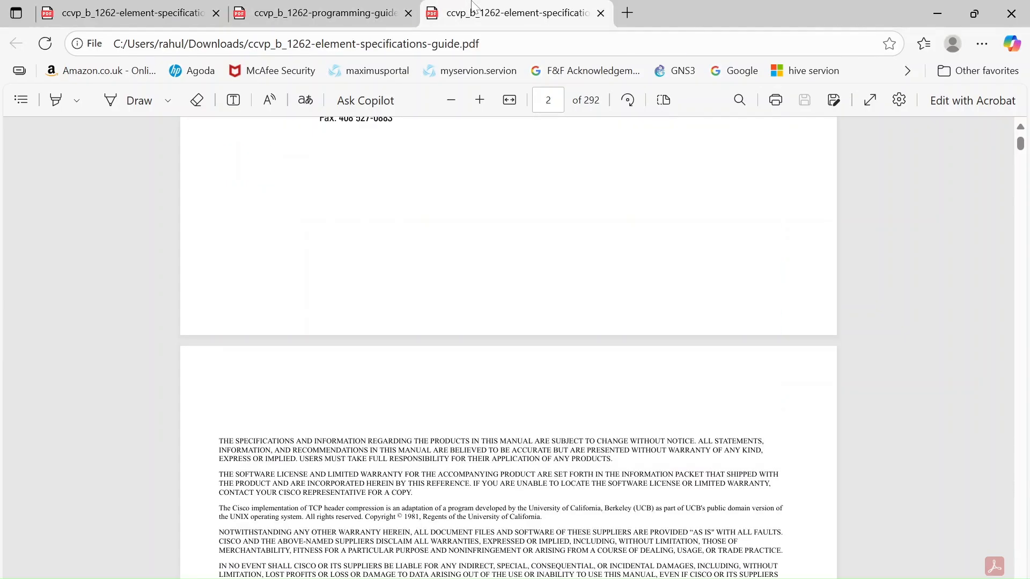
pyautogui.click(607, 16)
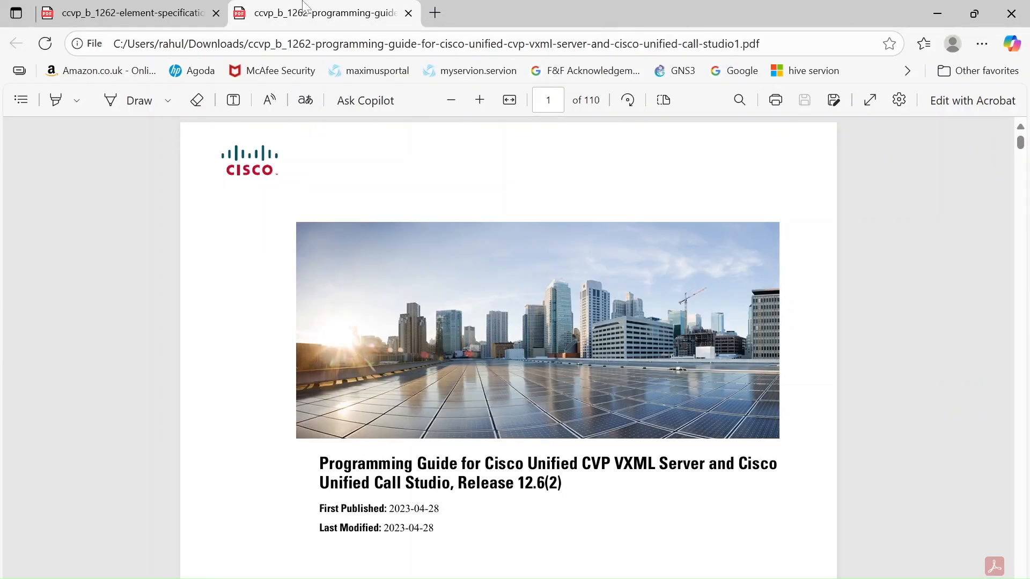
pyautogui.click(161, 10)
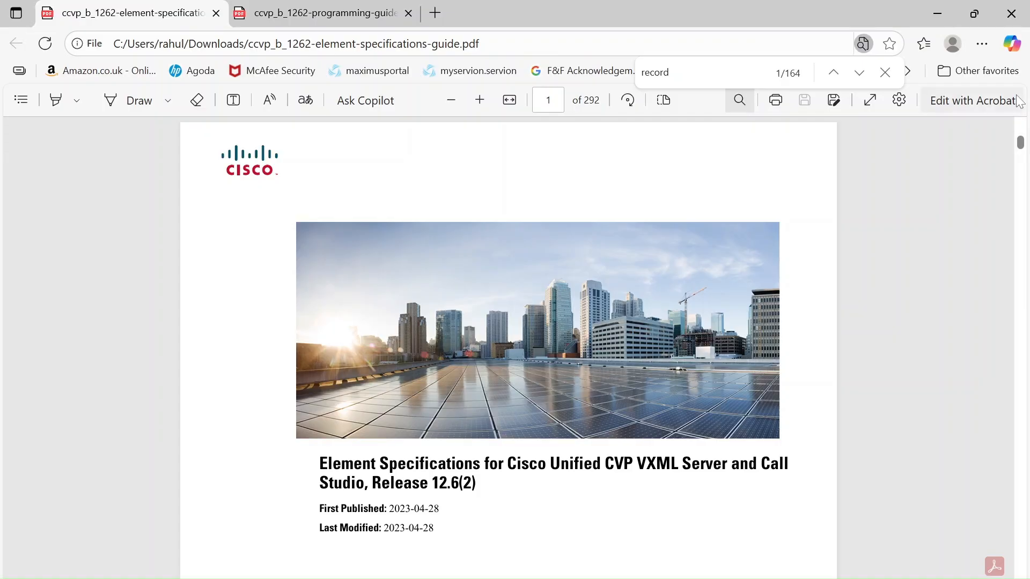
# Find the WxM_PCS chapter in the element specifications guide's table of contents and jump to it.
pyautogui.moveTo(1022, 144); pyautogui.dragTo(1025, 168)
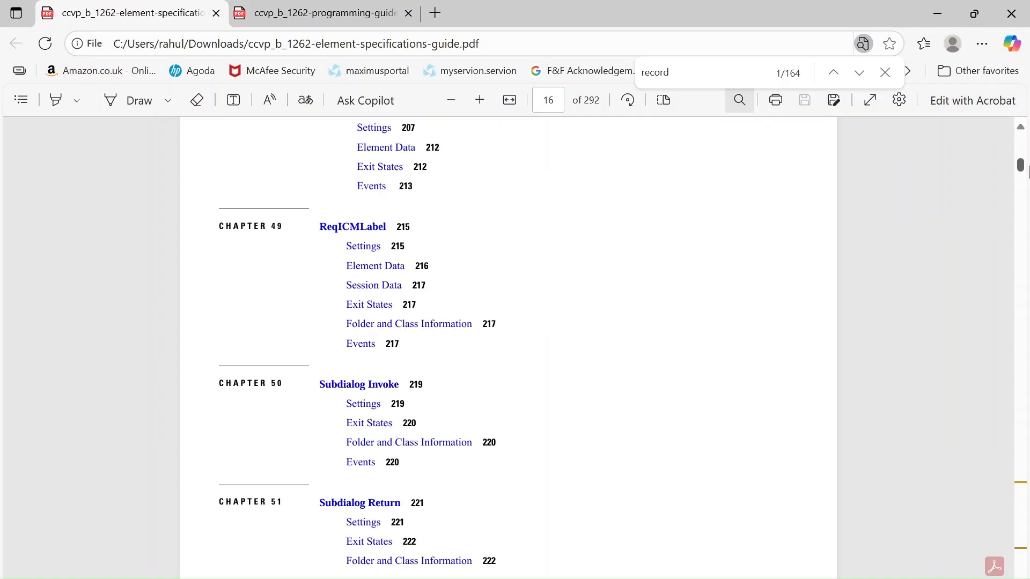
pyautogui.moveTo(1026, 171); pyautogui.dragTo(1027, 174)
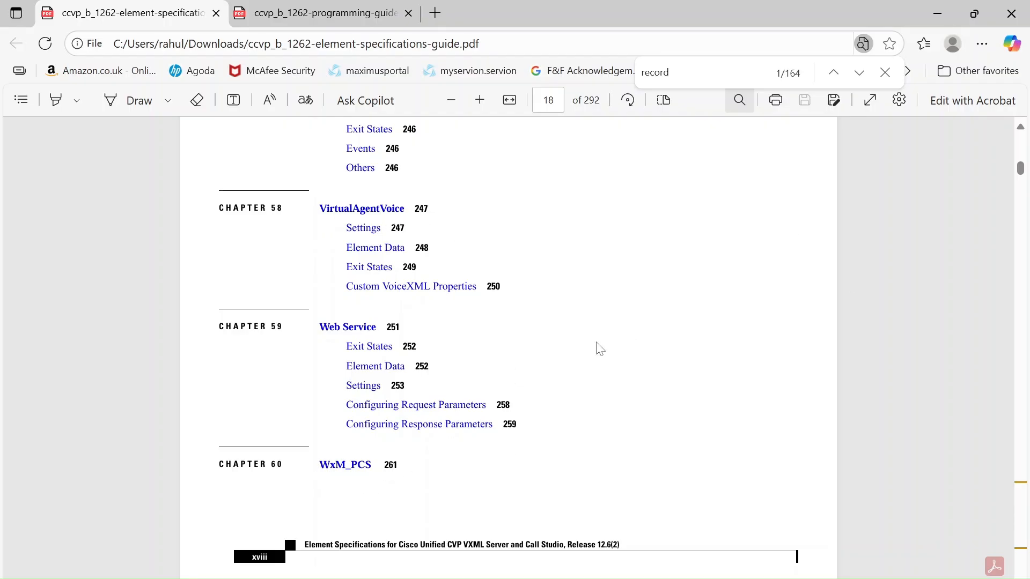
pyautogui.click(357, 465)
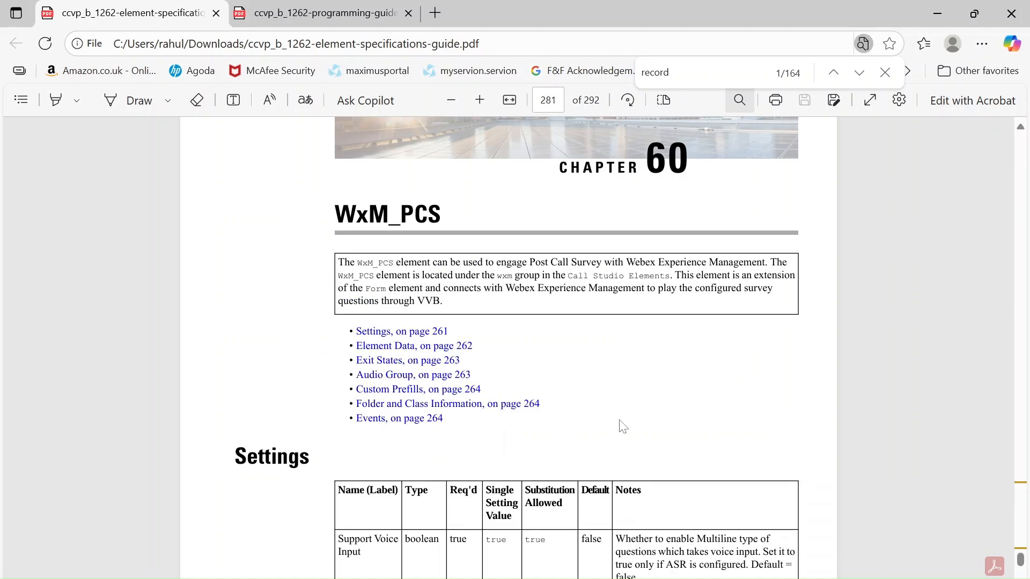
# Read through the WxM_PCS chapter's settings, element data and exit states, and return to the chapter's introduction.
pyautogui.scroll(-3, 623, 426)
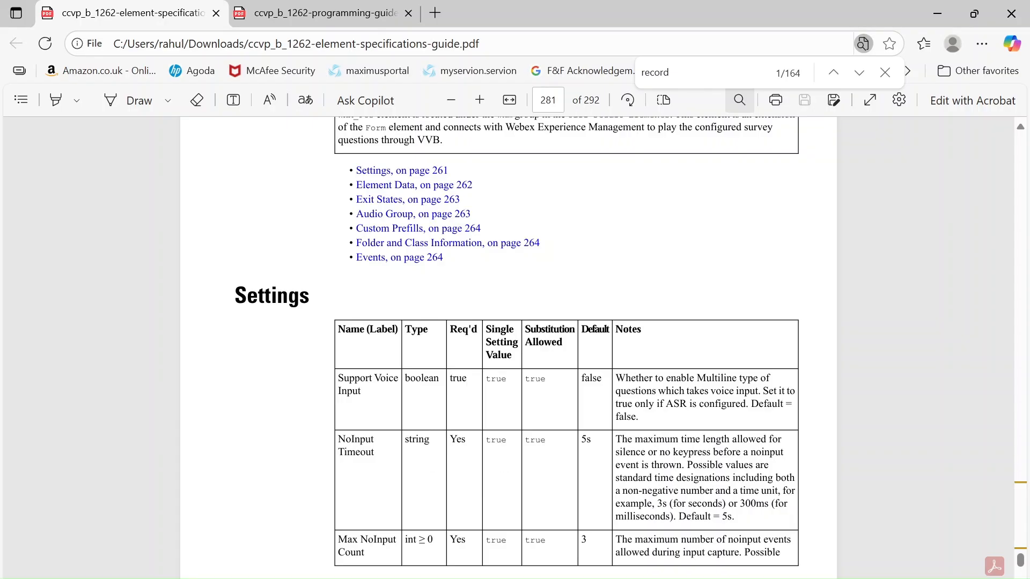
pyautogui.scroll(-2, 585, 466)
pyautogui.scroll(-10, 515, 343)
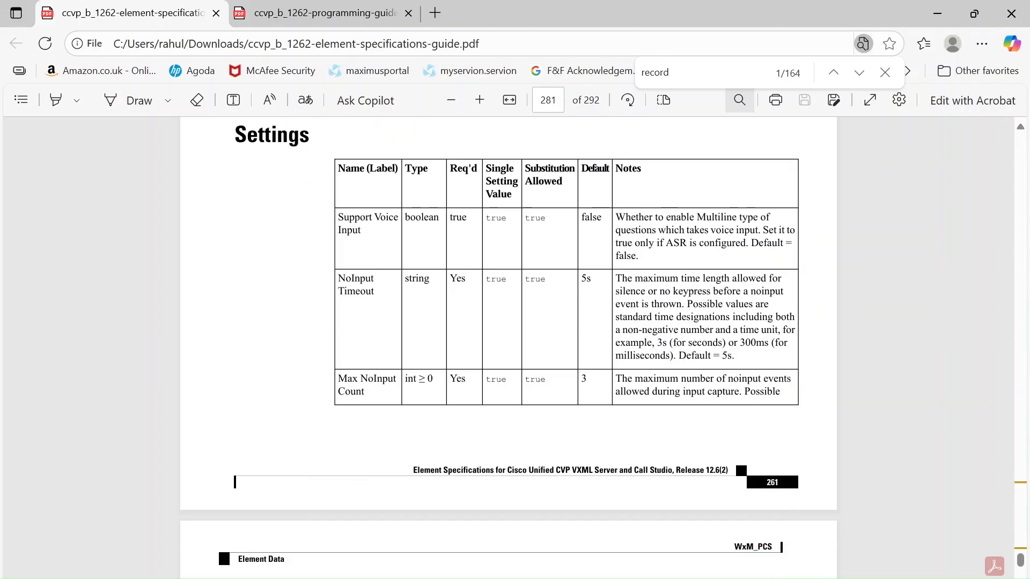
pyautogui.scroll(-1, 551, 347)
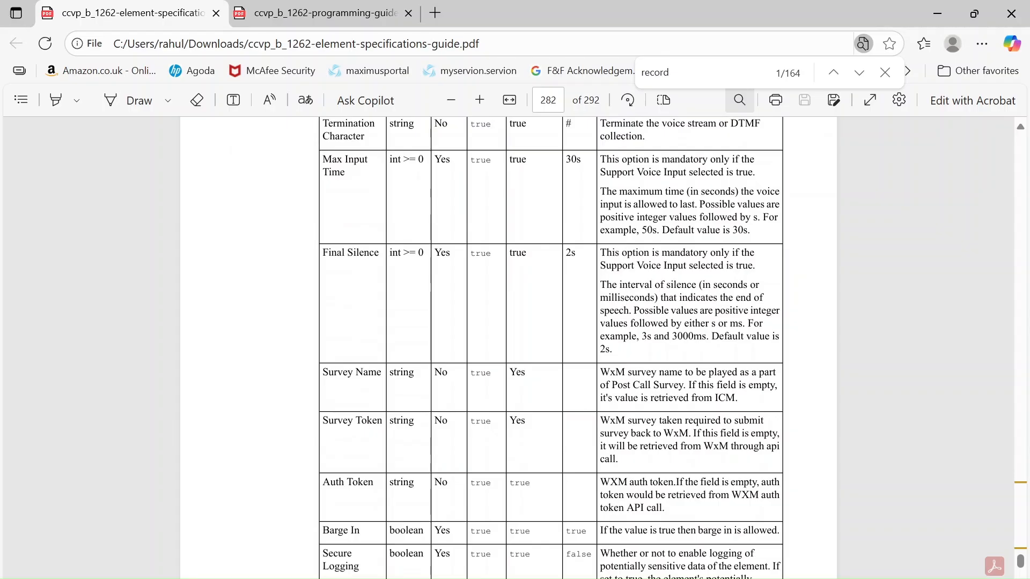
pyautogui.scroll(-1, 551, 348)
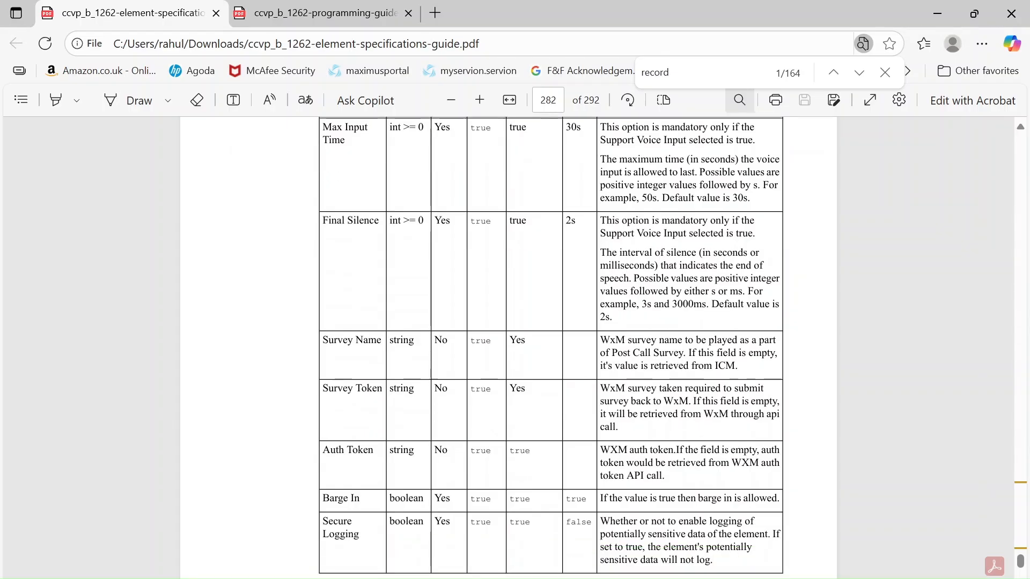
pyautogui.scroll(-1, 550, 348)
pyautogui.scroll(-14, 508, 348)
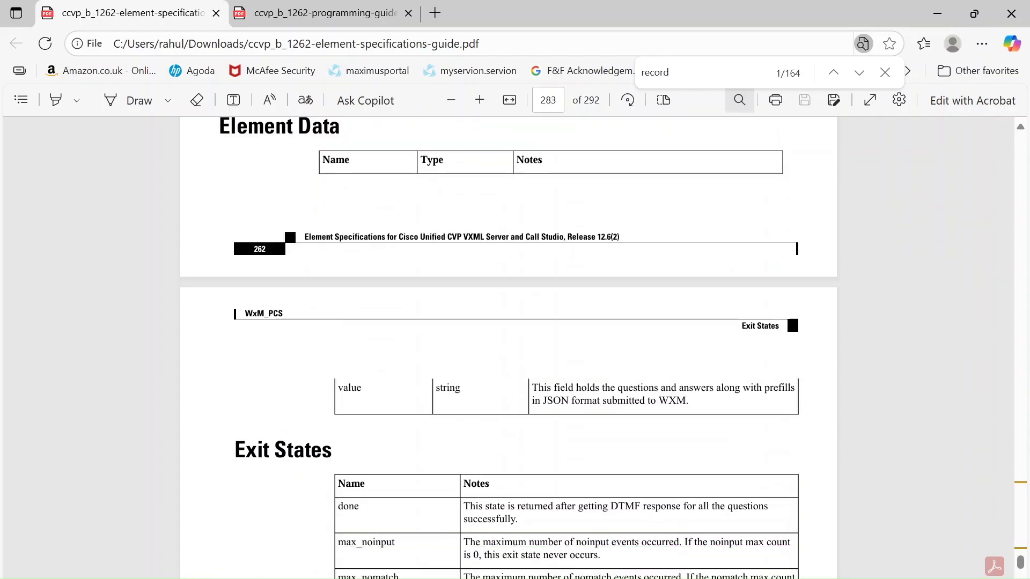
pyautogui.scroll(14, 508, 347)
pyautogui.scroll(20, 508, 348)
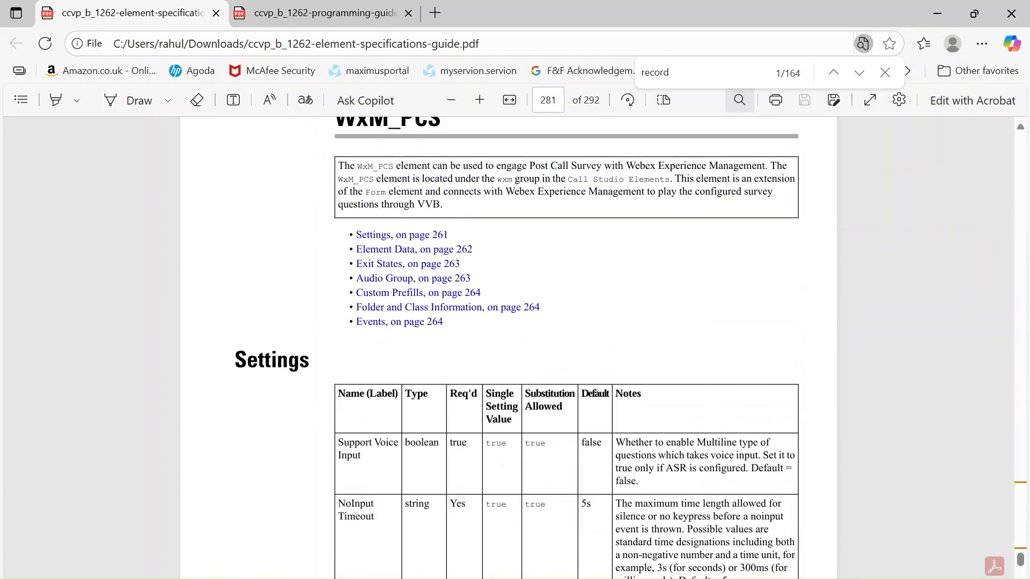
pyautogui.scroll(2, 508, 348)
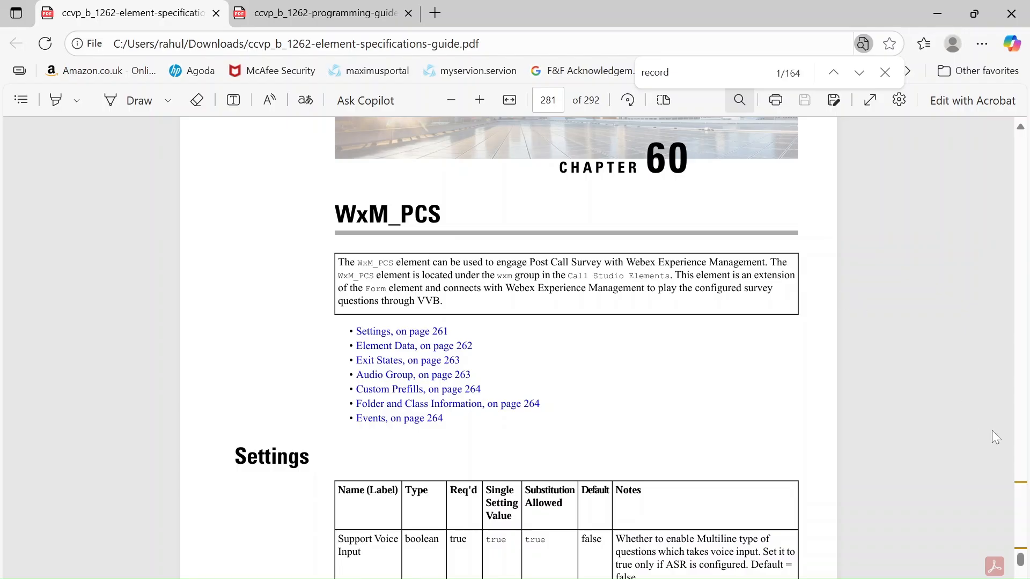
# Read back through the Web Service chapter from its response parameters, request parameters and settings to the chapter's introduction.
pyautogui.moveTo(1022, 558); pyautogui.dragTo(1024, 562)
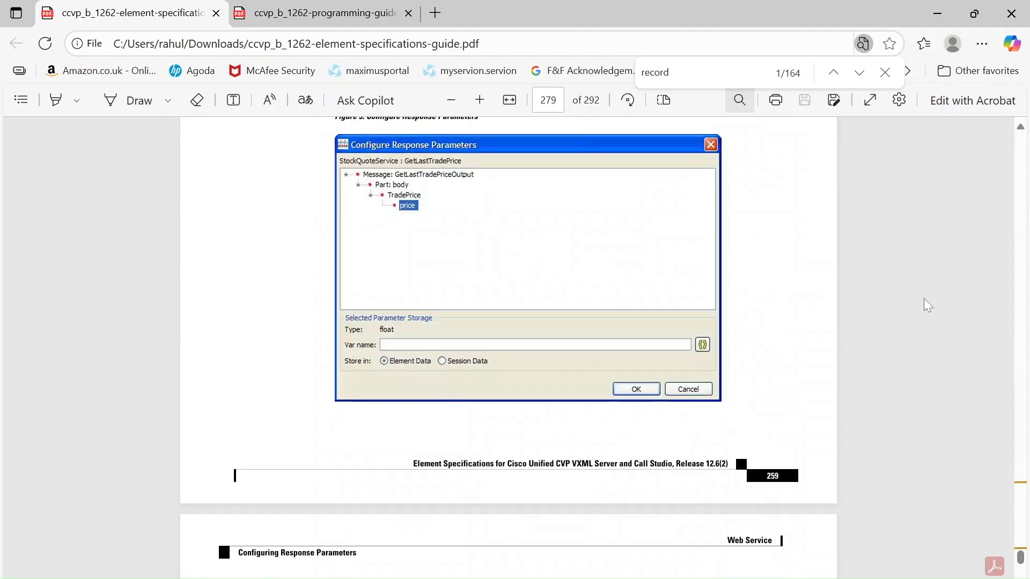
pyautogui.scroll(6, 929, 299)
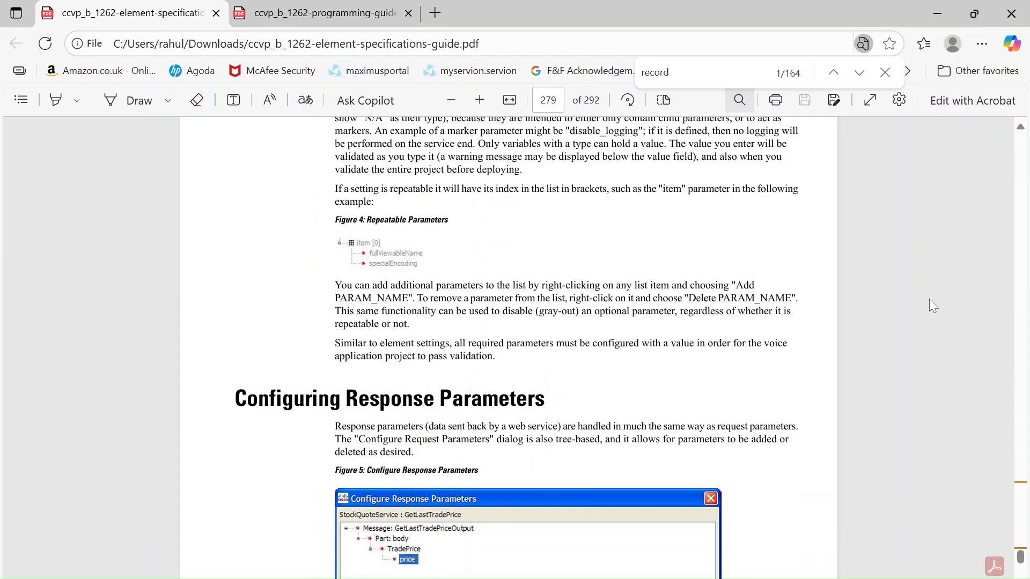
pyautogui.scroll(6, 929, 300)
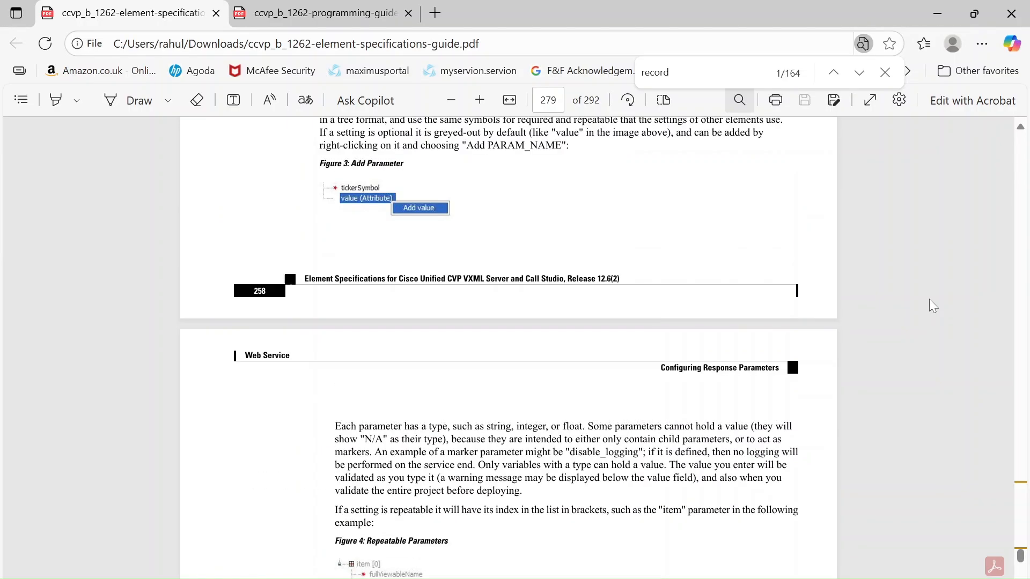
pyautogui.scroll(6, 929, 300)
pyautogui.scroll(1, 933, 306)
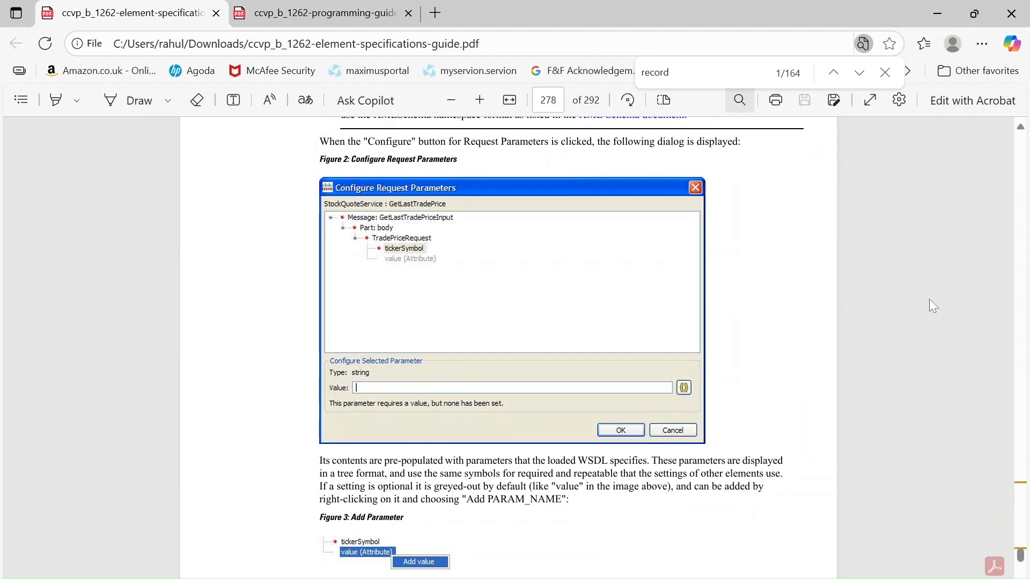
pyautogui.scroll(10, 929, 300)
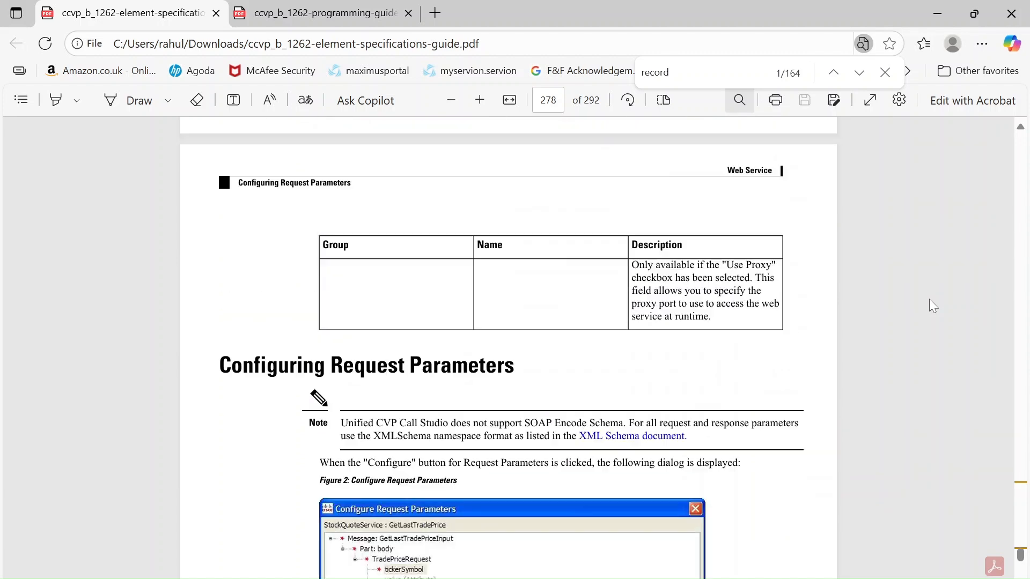
pyautogui.scroll(5, 929, 299)
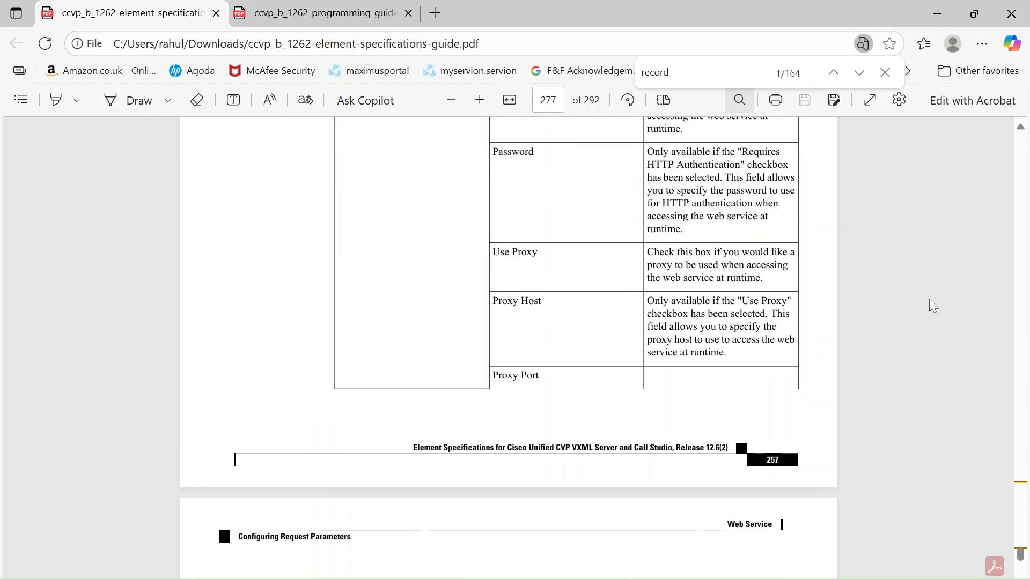
pyautogui.scroll(16, 929, 300)
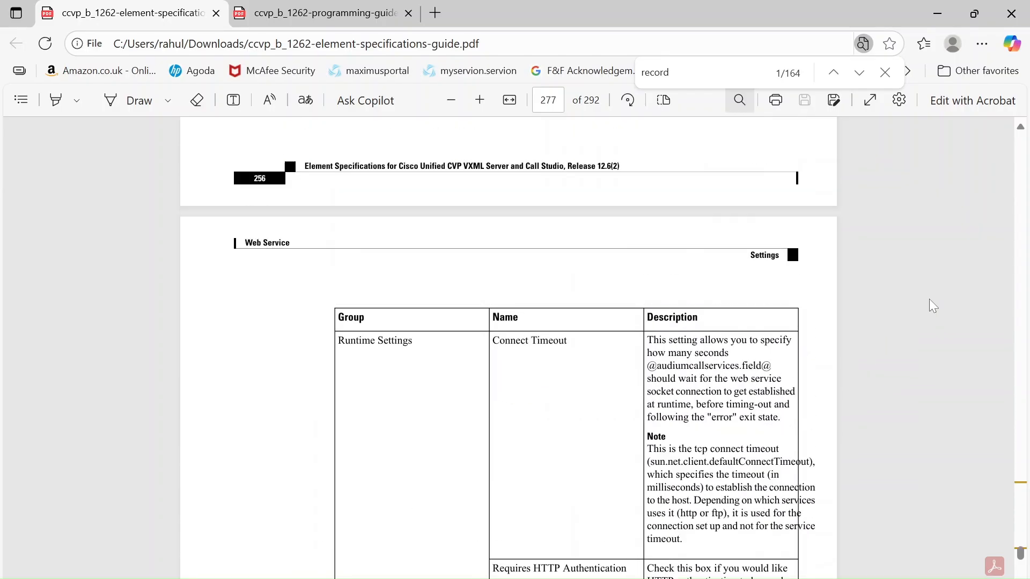
pyautogui.scroll(13, 934, 305)
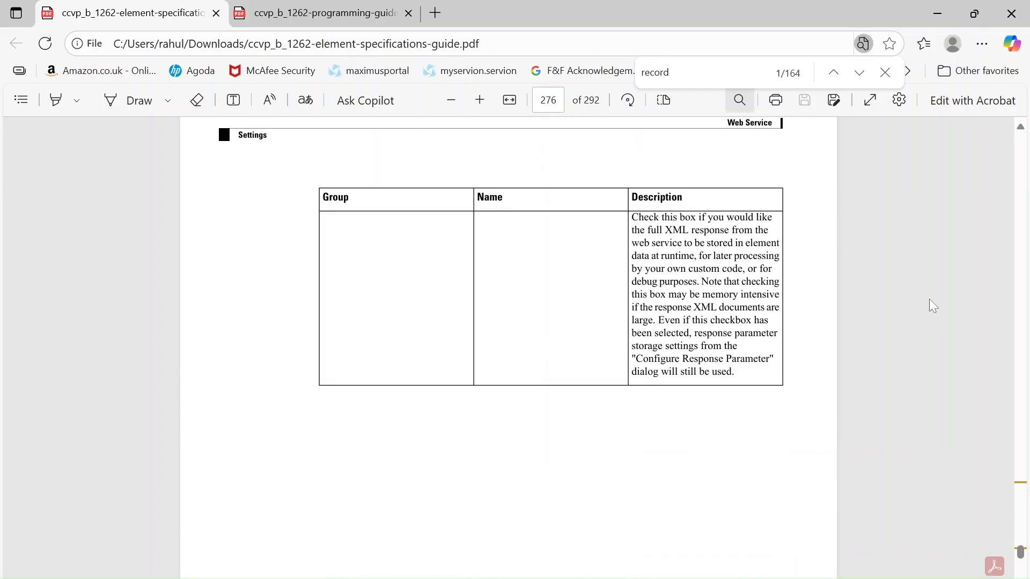
pyautogui.scroll(20, 934, 306)
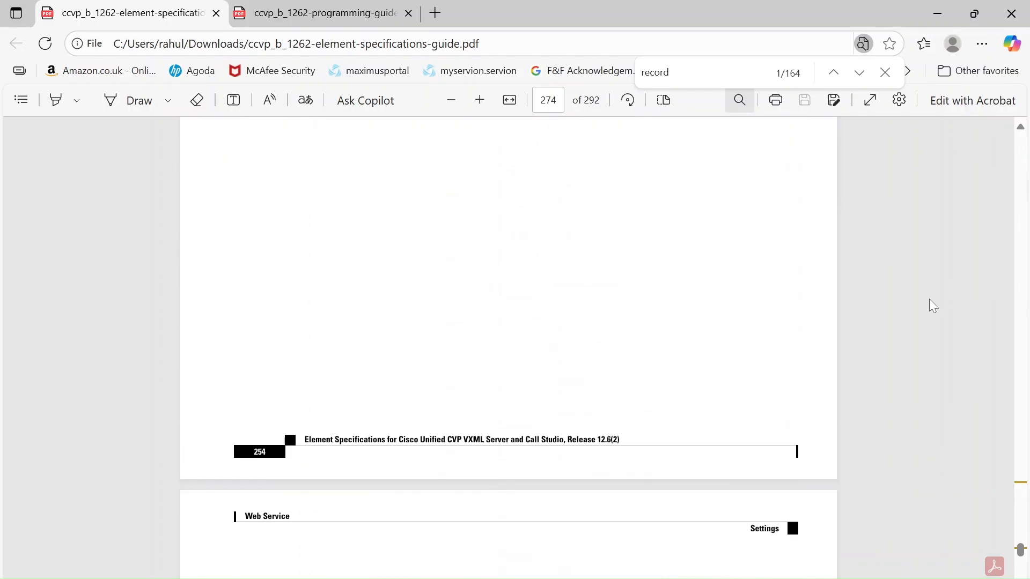
pyautogui.scroll(12, 929, 299)
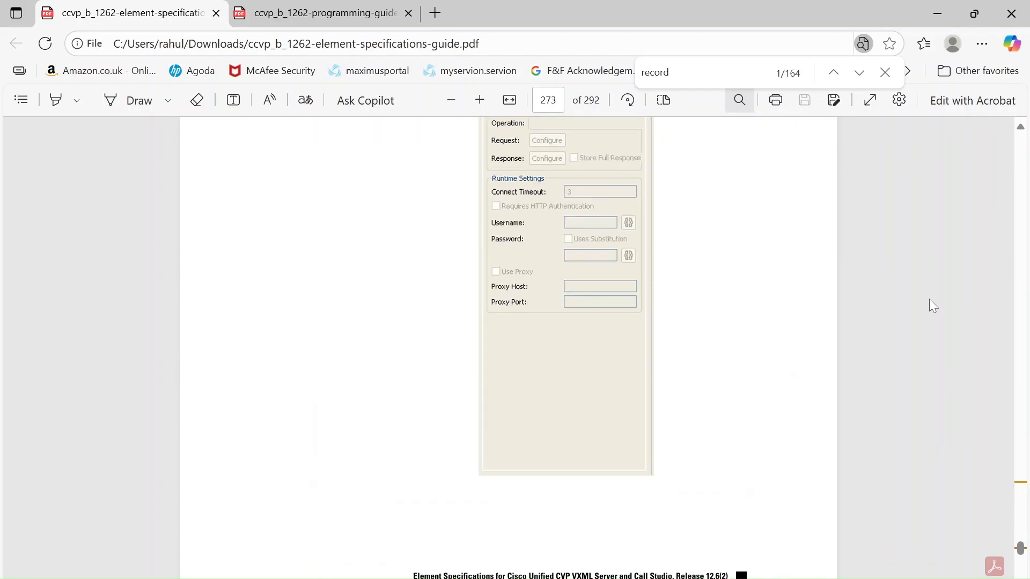
pyautogui.scroll(15, 933, 305)
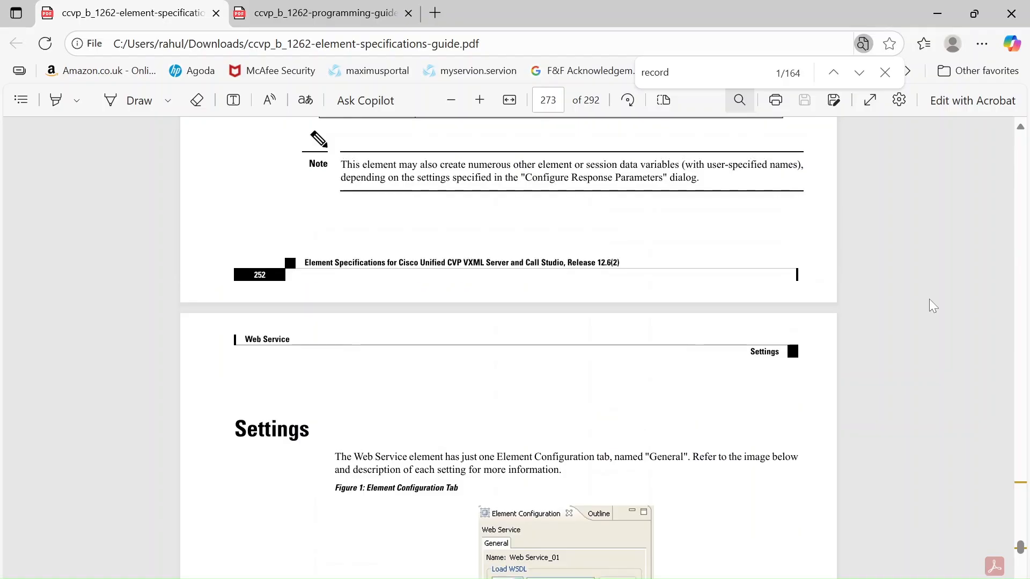
pyautogui.scroll(9, 930, 299)
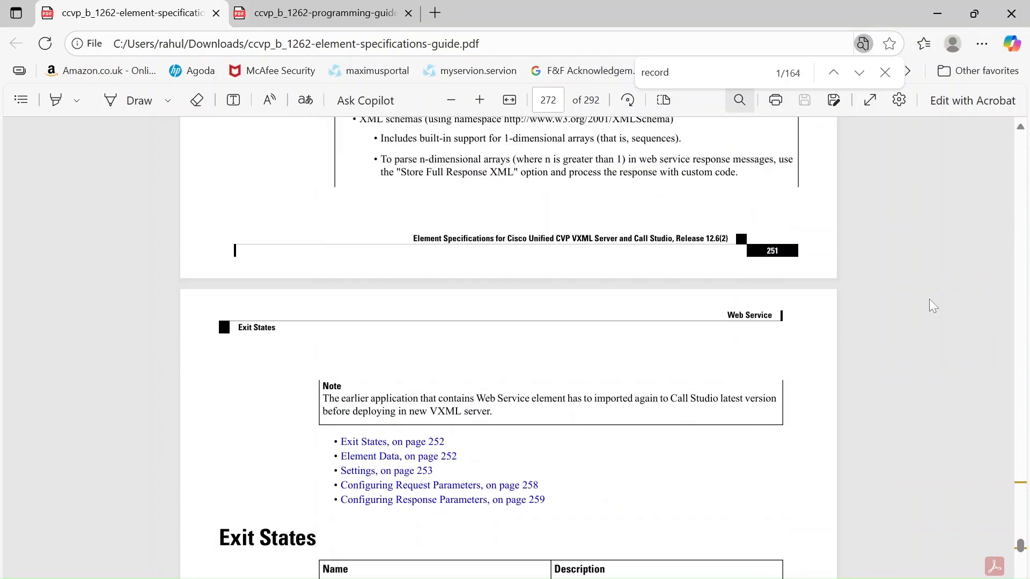
pyautogui.scroll(10, 930, 305)
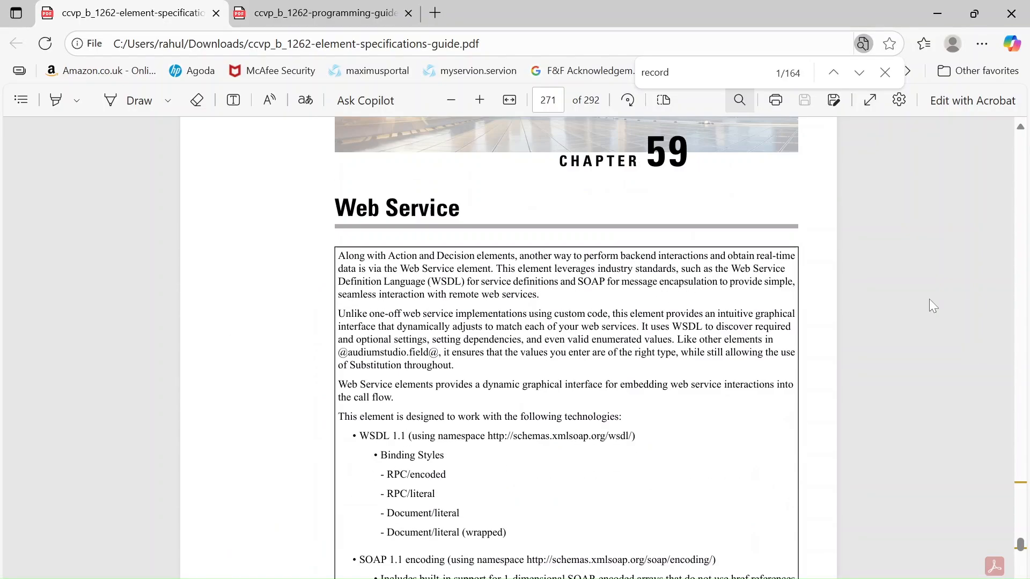
# Look through the VirtualAgentVoice chapter's custom VoiceXML properties, exit states, element data and introduction.
pyautogui.scroll(15, 933, 305)
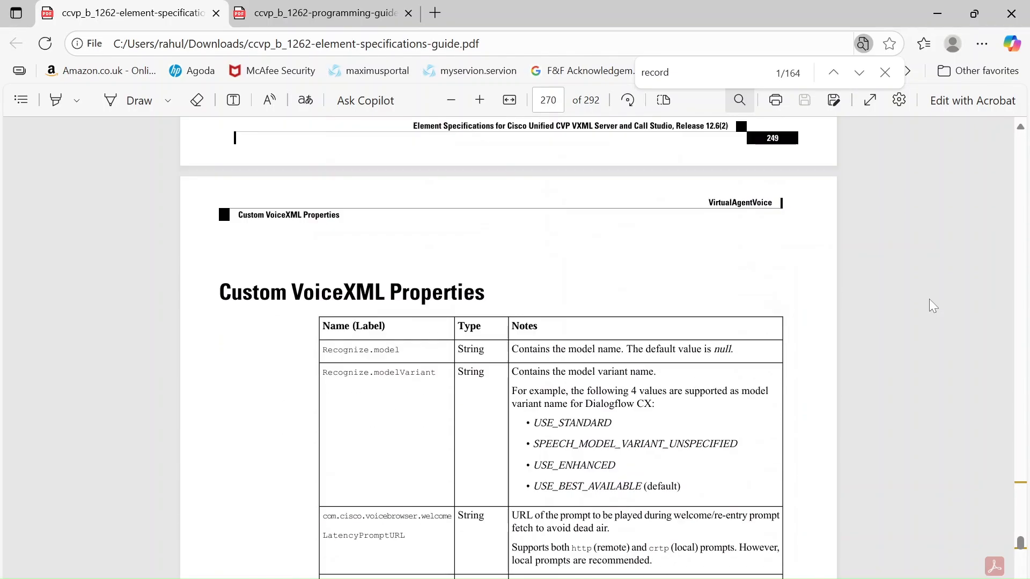
pyautogui.scroll(-4, 933, 305)
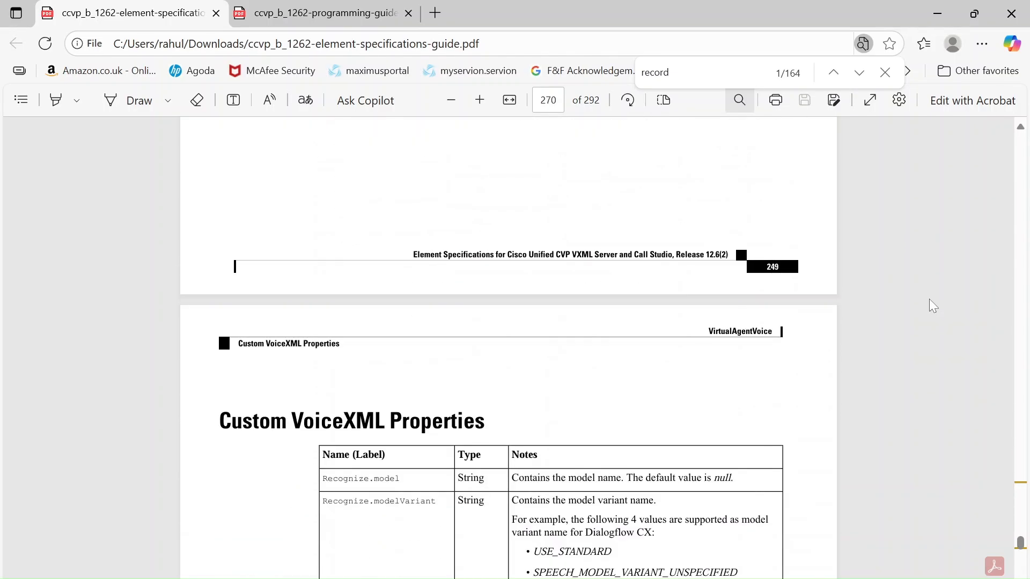
pyautogui.scroll(5, 933, 306)
pyautogui.scroll(15, 930, 301)
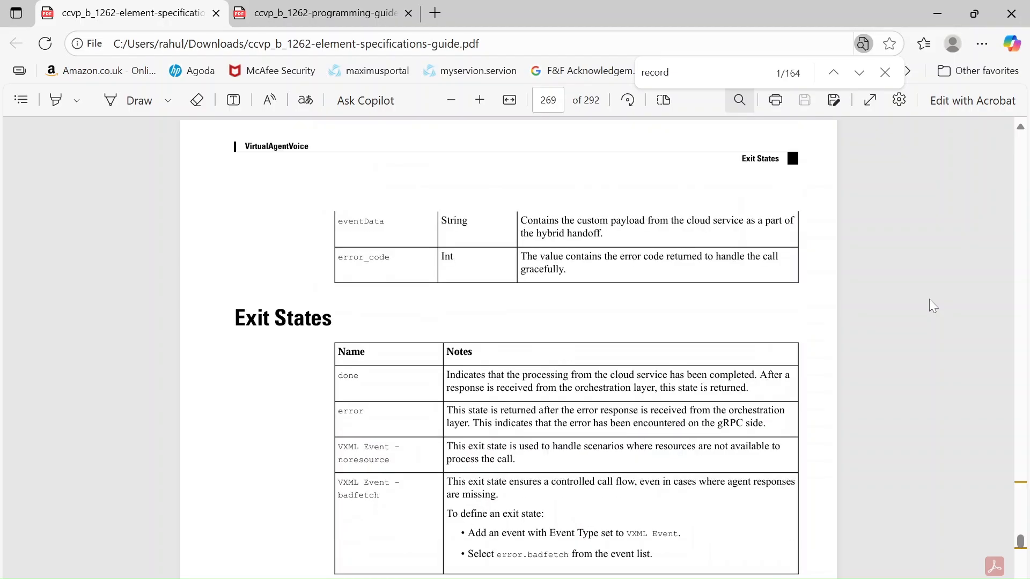
pyautogui.scroll(15, 930, 300)
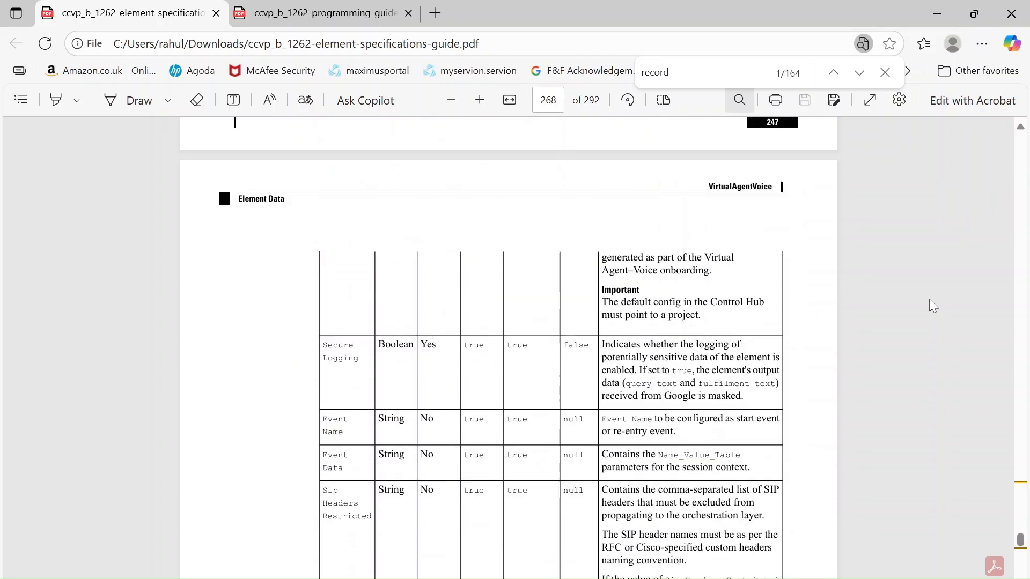
pyautogui.scroll(1, 929, 305)
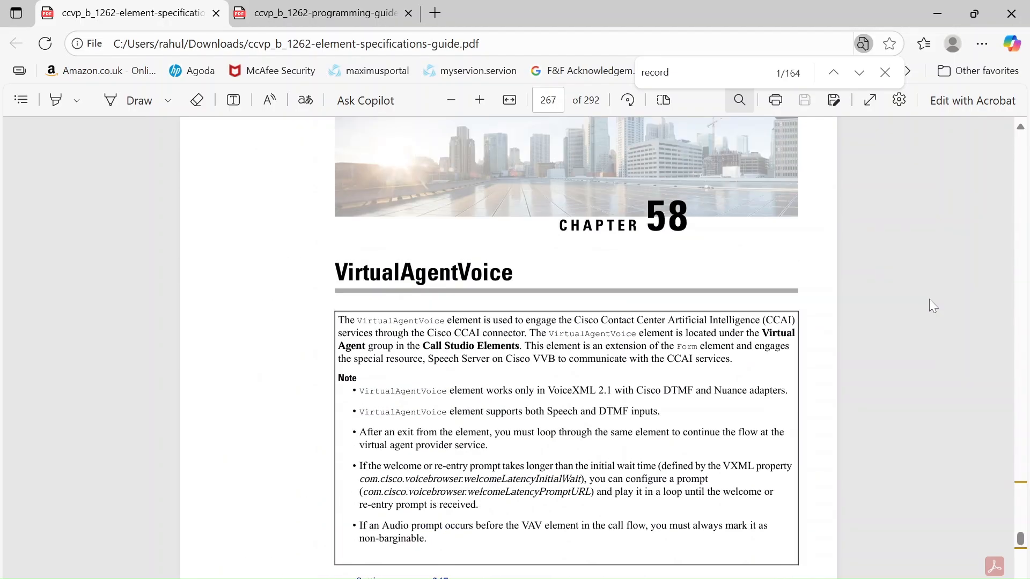
# Go back to the Rest_Client chapter, highlight its title, and continue back to the FTP_Client chapter.
pyautogui.moveTo(1022, 538); pyautogui.dragTo(1022, 479)
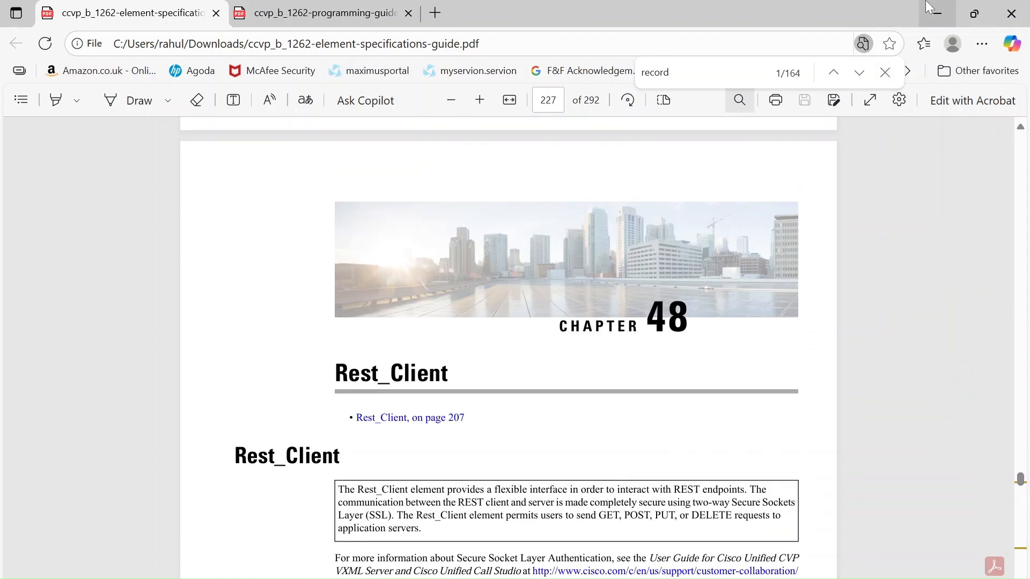
pyautogui.moveTo(336, 374); pyautogui.dragTo(449, 376)
pyautogui.moveTo(1022, 480); pyautogui.dragTo(1026, 397)
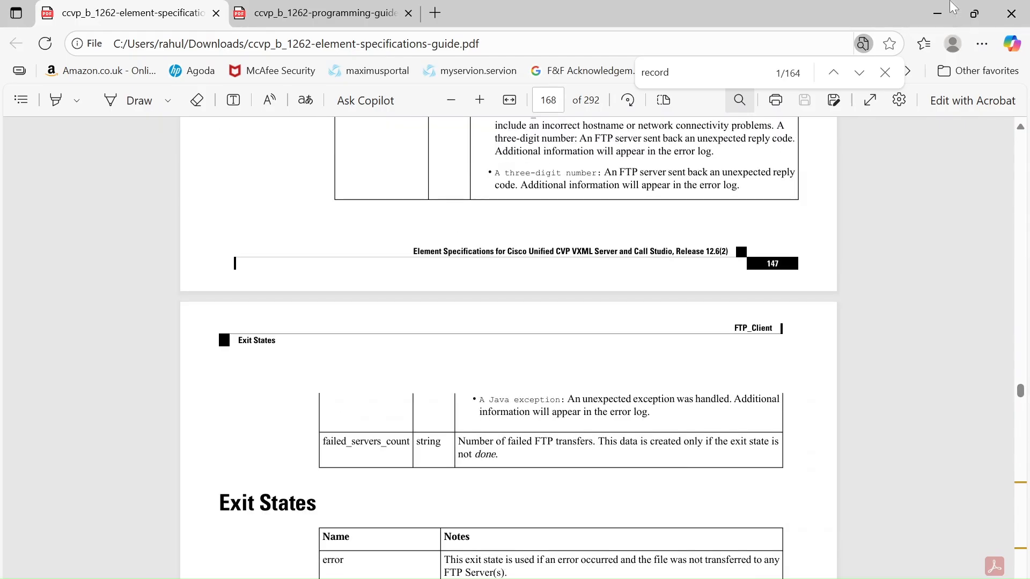
# Switch to Cisco Unified Call Studio and add a WxM_PCS element to the call flow's Record page, below Record_02.
pyautogui.click(940, 12)
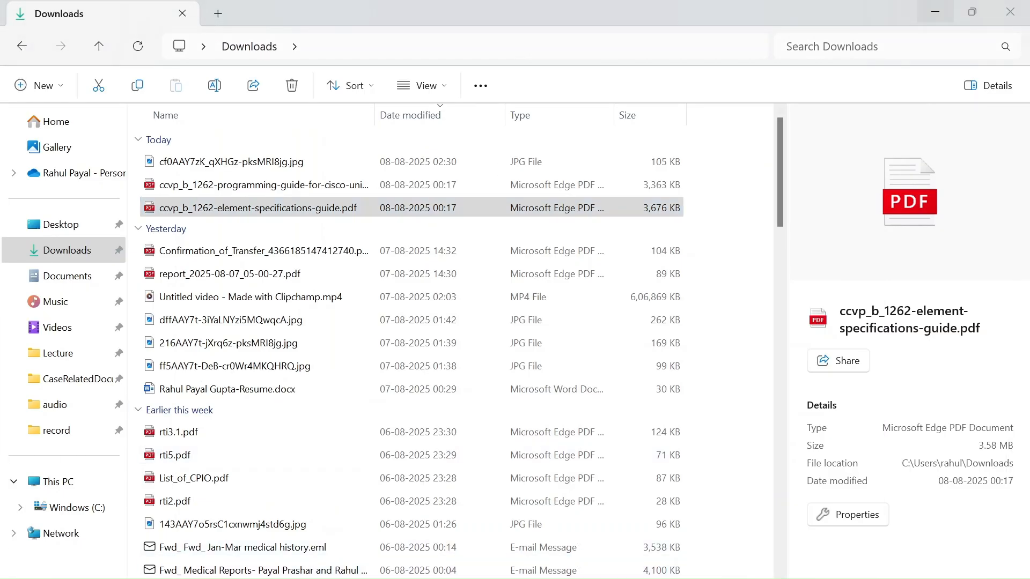
pyautogui.click(570, 577)
pyautogui.moveTo(167, 255); pyautogui.dragTo(175, 325)
pyautogui.click(19, 290)
pyautogui.moveTo(64, 305); pyautogui.dragTo(241, 325)
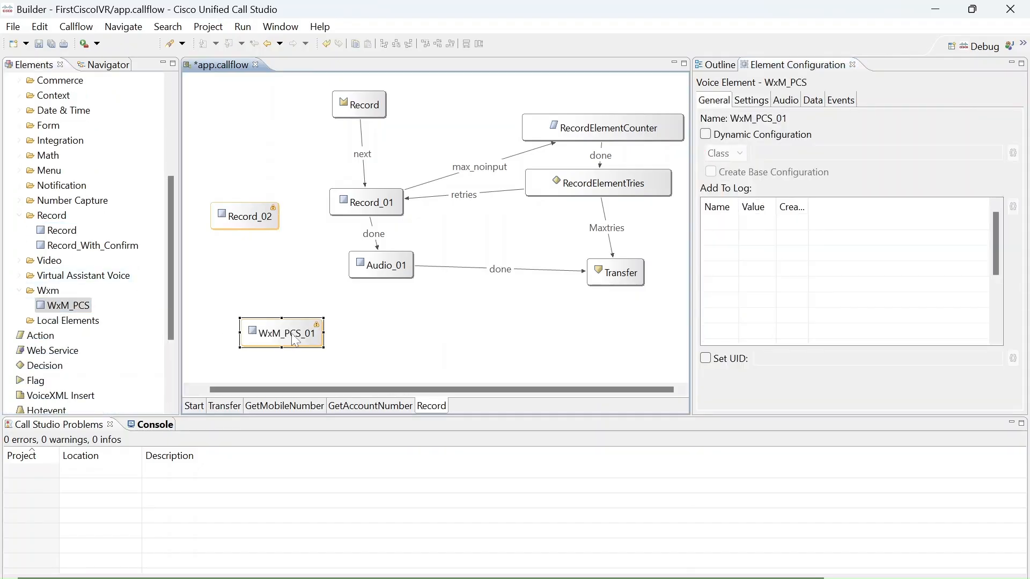
# Review the WxM_PCS element's settings, including the survey name, survey token and authentication token fields.
pyautogui.click(751, 100)
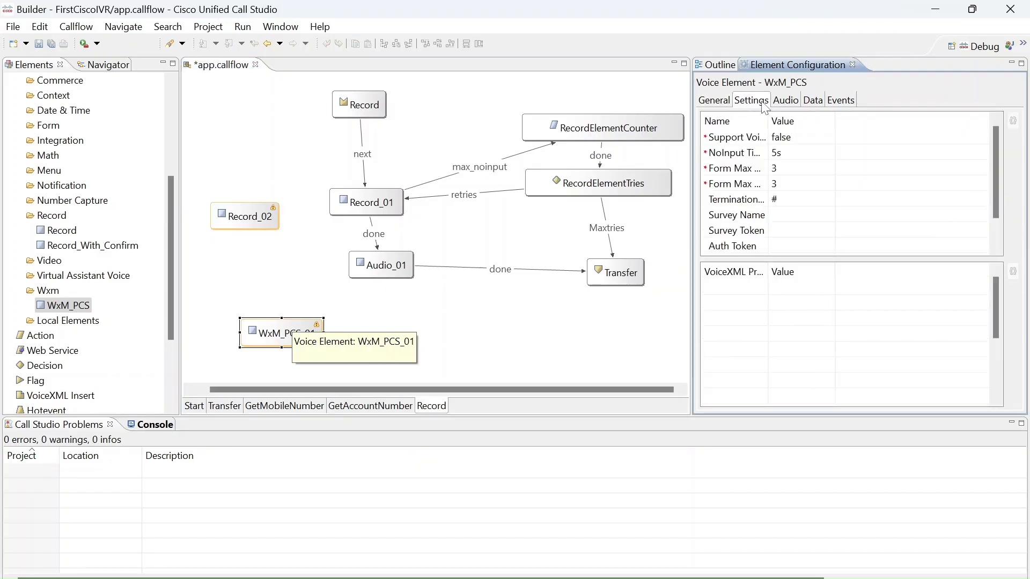
pyautogui.click(788, 215)
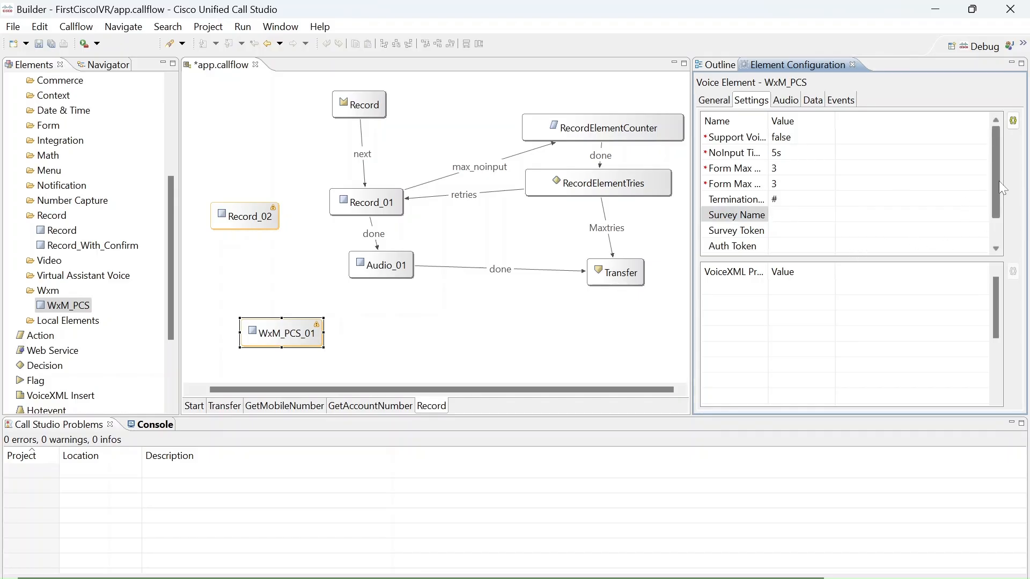
pyautogui.scroll(-1, 995, 187)
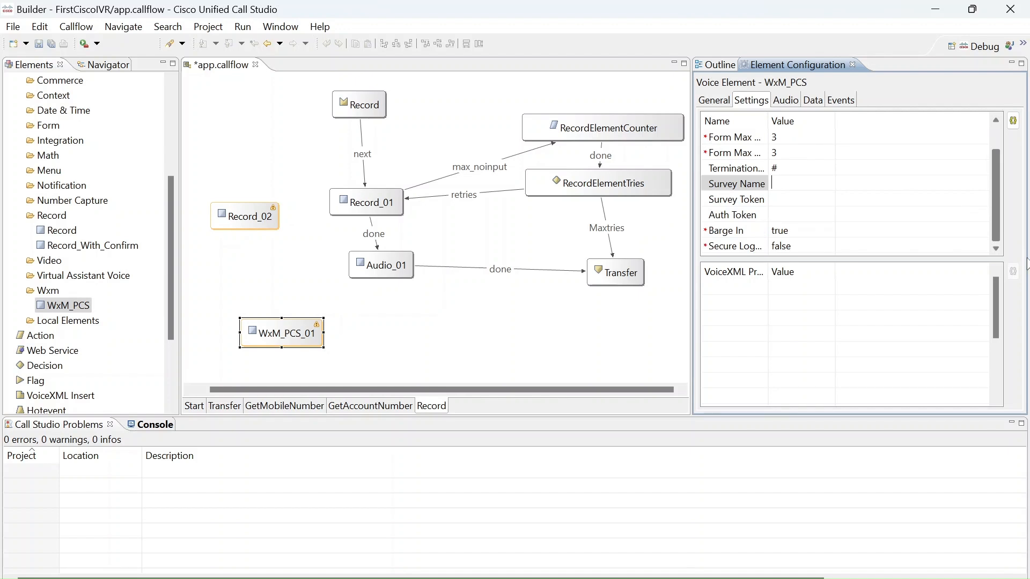
pyautogui.scroll(1, 996, 209)
# Check which audio groups can be added to the WxM_PCS element.
pyautogui.click(786, 100)
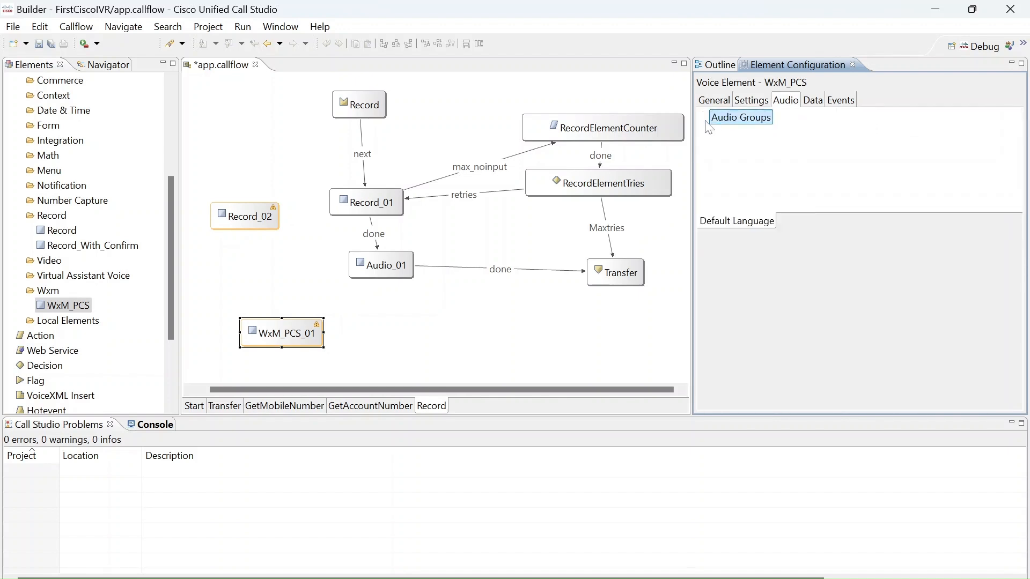
pyautogui.rightClick(738, 119)
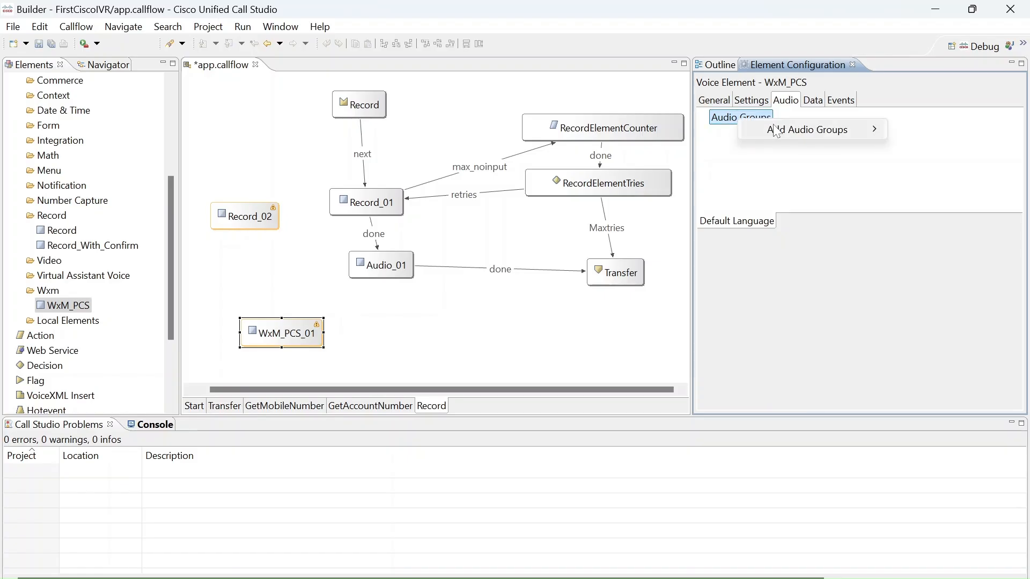
pyautogui.moveTo(775, 131)
pyautogui.moveTo(902, 137)
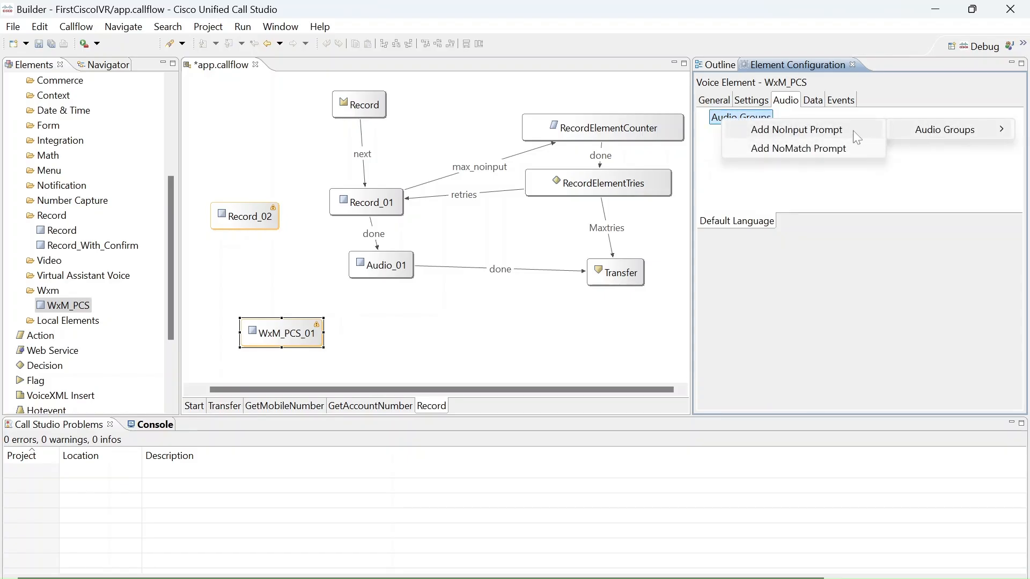
pyautogui.click(851, 159)
# Widen the setting names column in the WxM_PCS element's settings and set Support Voice Input to true.
pyautogui.click(756, 103)
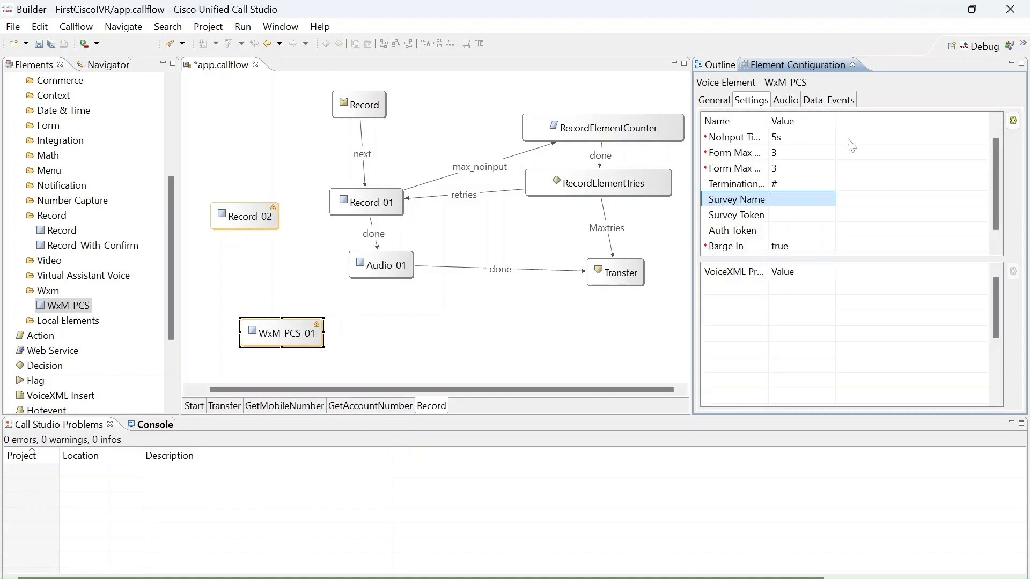
pyautogui.scroll(-1, 991, 191)
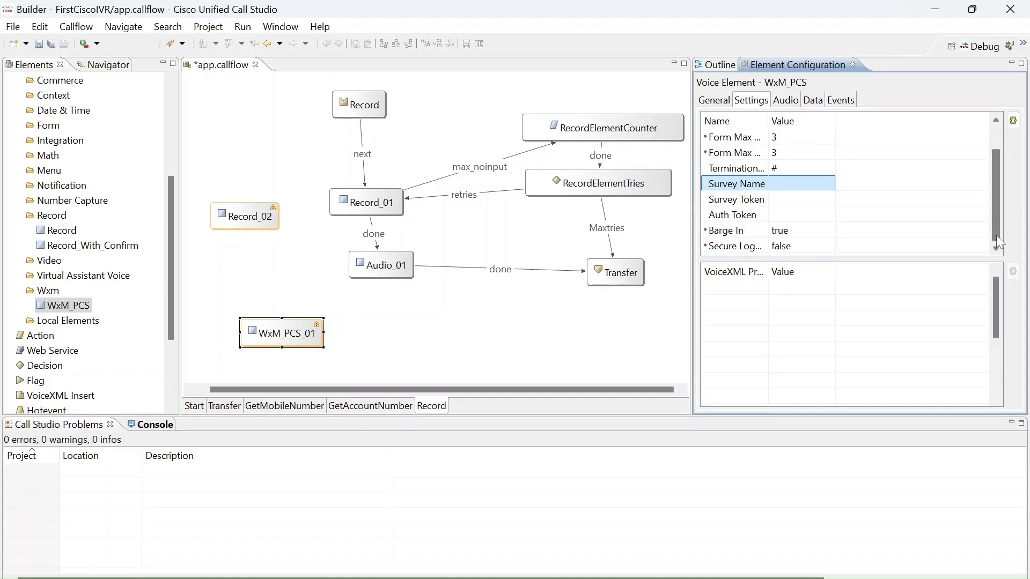
pyautogui.scroll(2, 997, 236)
pyautogui.click(831, 138)
pyautogui.click(822, 144)
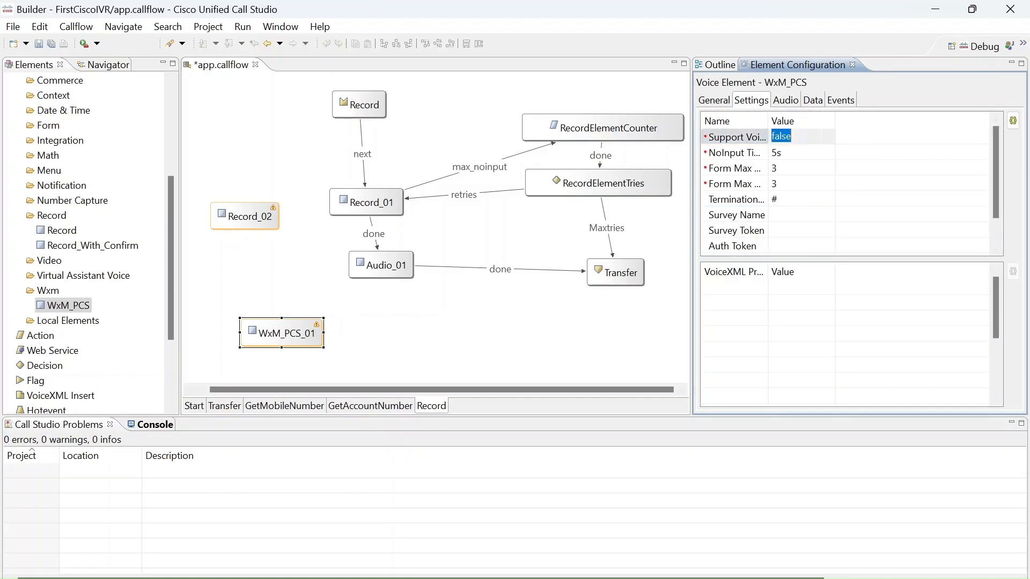
pyautogui.doubleClick(769, 120)
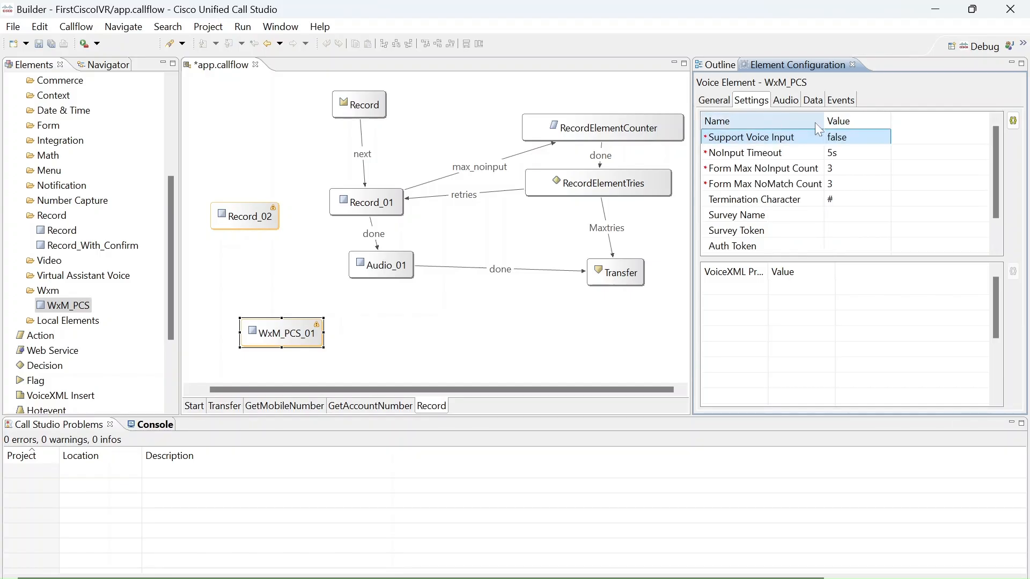
pyautogui.click(876, 140)
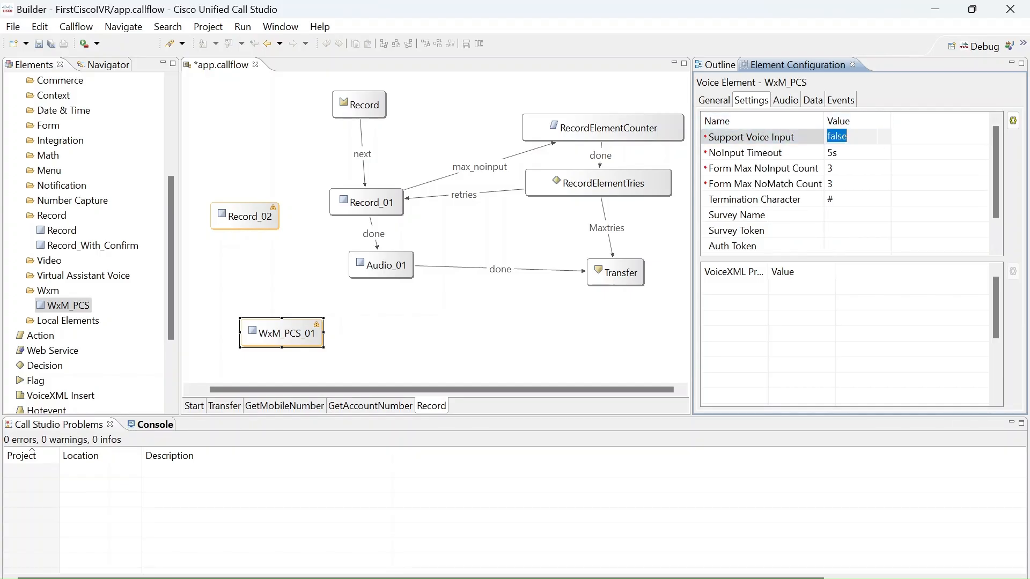
pyautogui.click(891, 144)
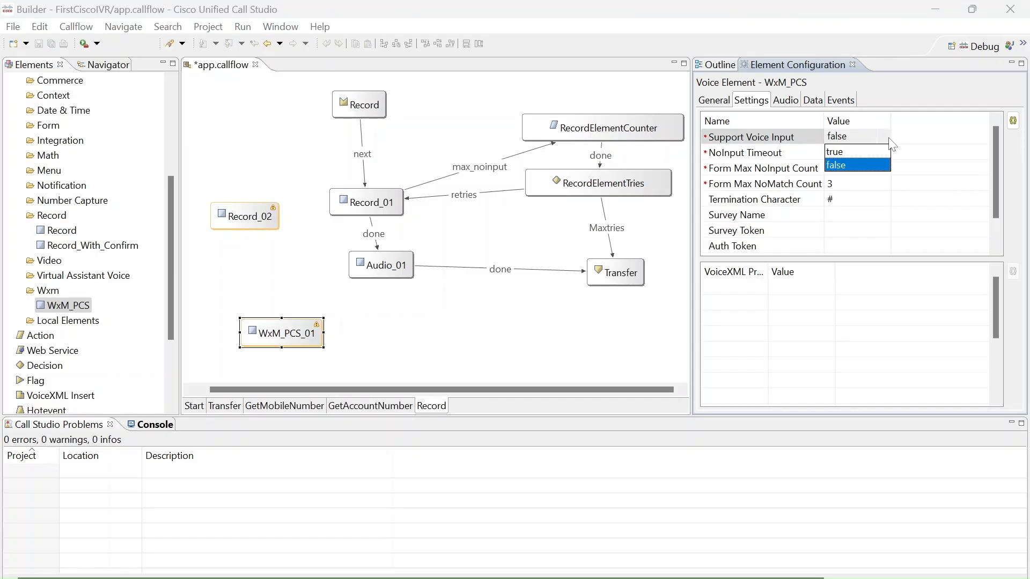
pyautogui.click(844, 152)
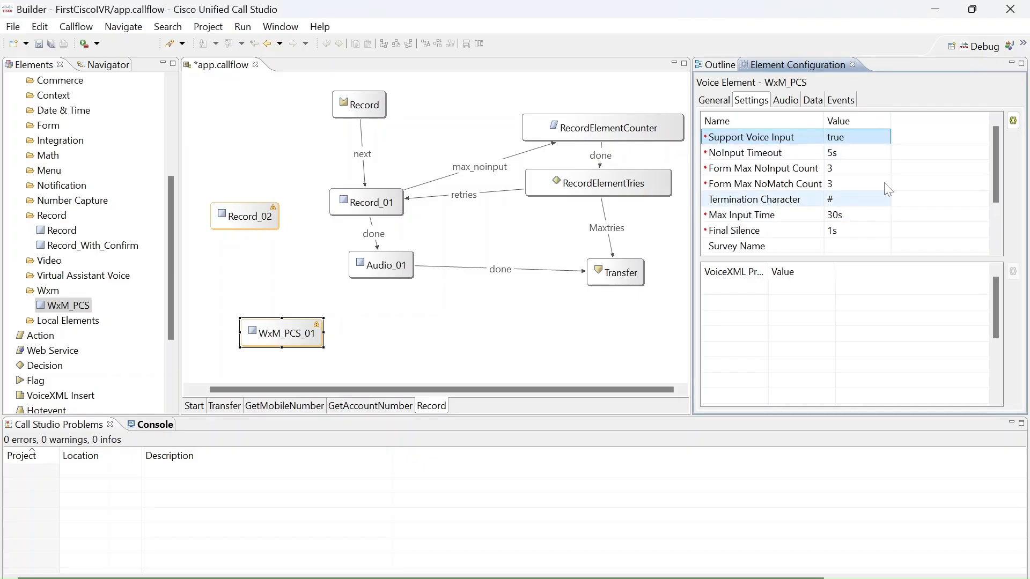
# Set the WxM_PCS element's Support Voice Input to false.
pyautogui.click(888, 141)
pyautogui.click(892, 141)
pyautogui.click(864, 163)
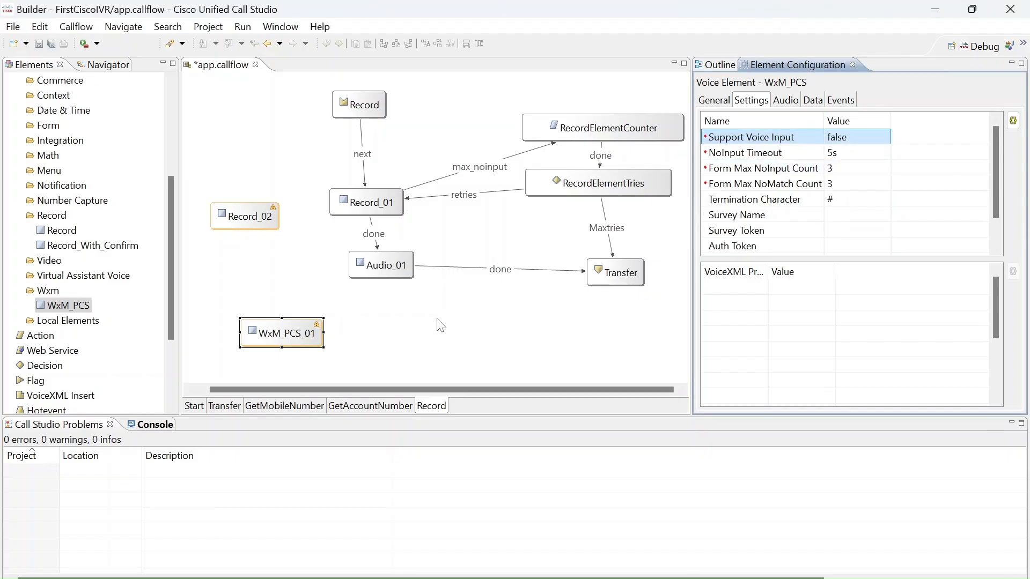
# Review the WxM_PCS element's data, events and general configuration.
pyautogui.click(800, 104)
pyautogui.click(822, 104)
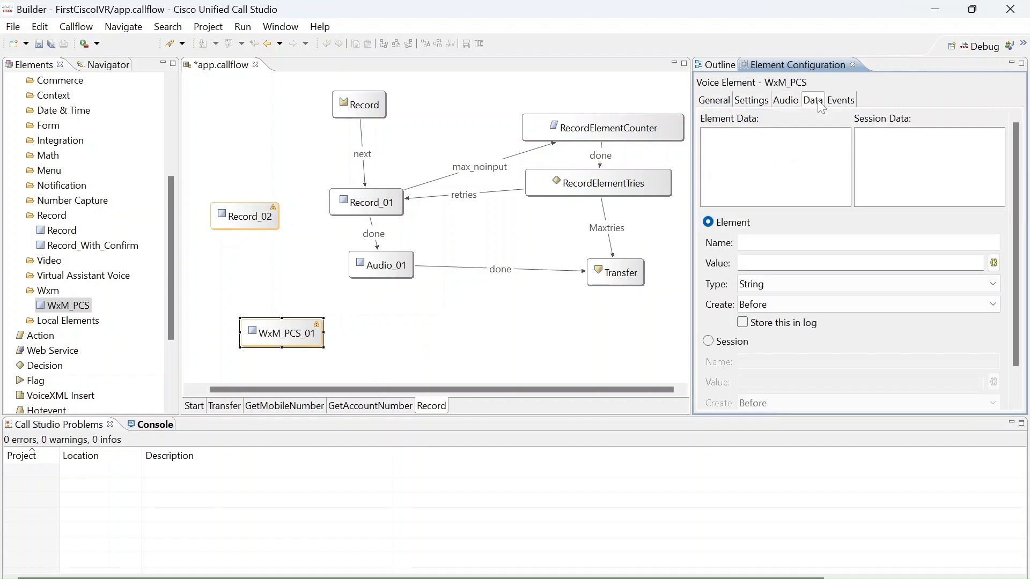
pyautogui.click(850, 105)
pyautogui.click(714, 100)
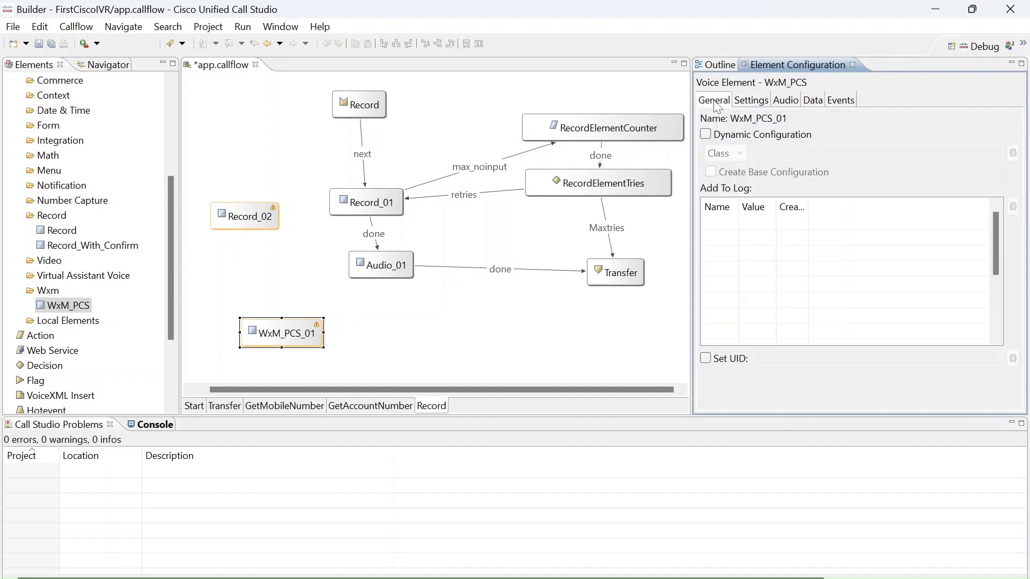
# Delete the WxM_PCS_01 element from the Record page of the call flow.
pyautogui.click(326, 316)
pyautogui.click(296, 328)
pyautogui.press('Delete')
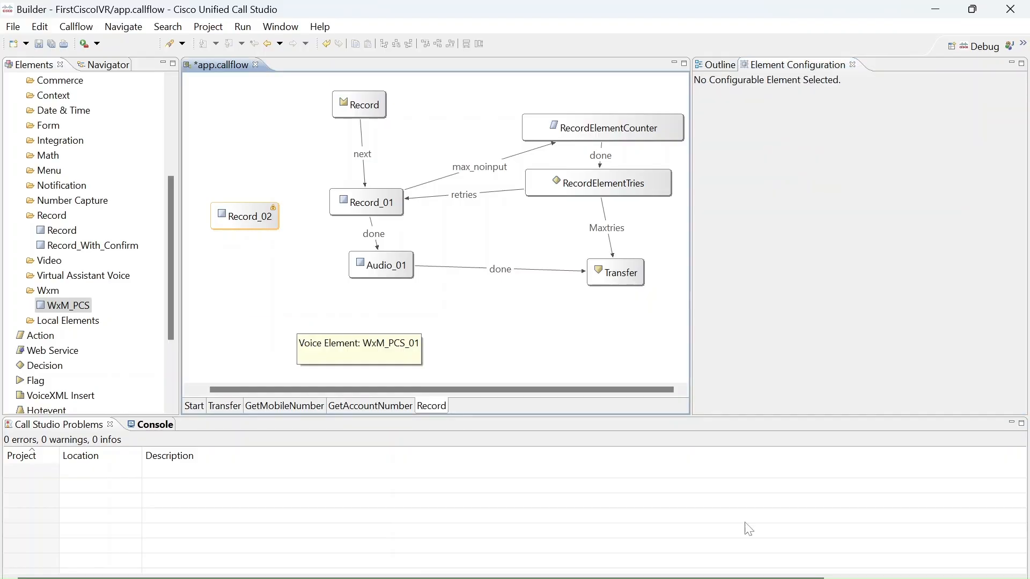
# Select Record_02, switch to the element specifications guide in the browser, and search it for "record".
pyautogui.click(240, 222)
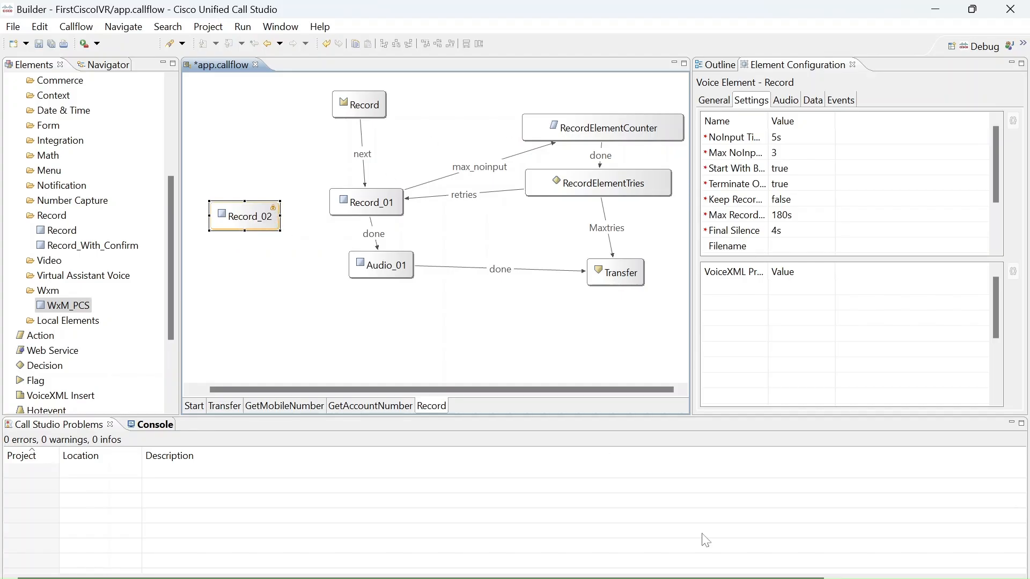
pyautogui.click(486, 484)
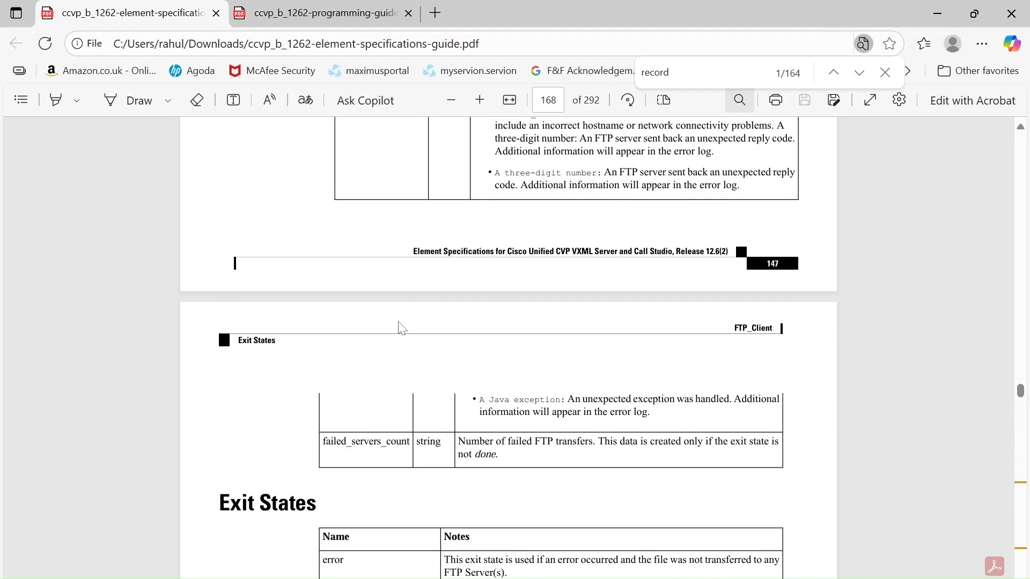
pyautogui.hotkey('ctrl', 'f')
pyautogui.write('reco')
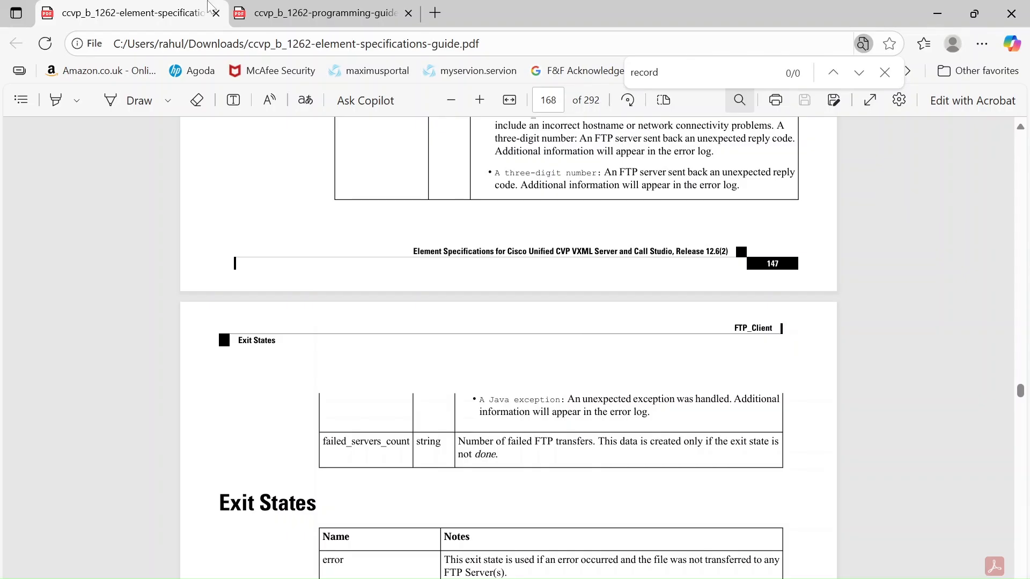
pyautogui.press('Return')
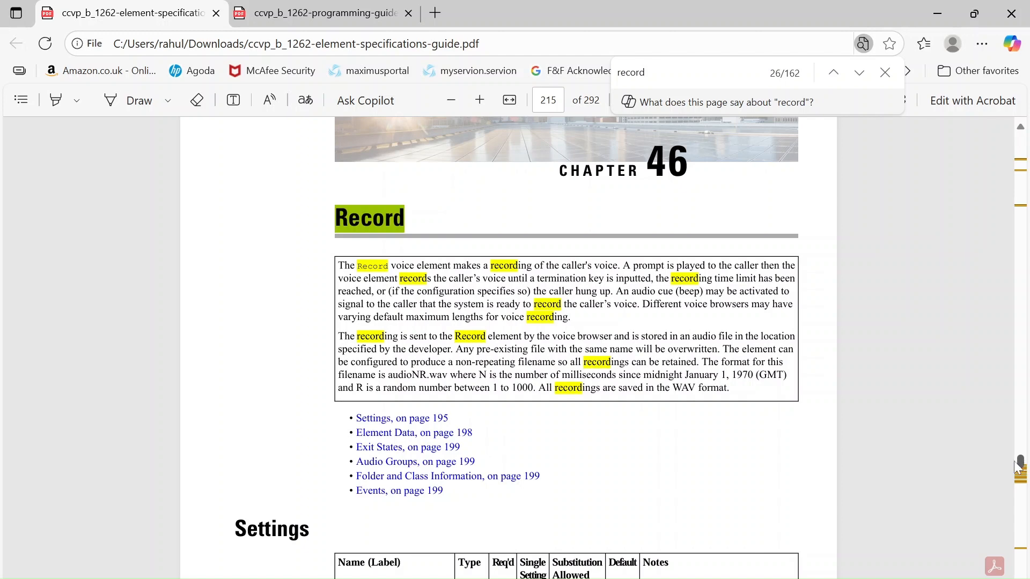
# Read the guide's Record chapter, covering its settings, element data, exit states and audio groups, up to the Record_With_Confirm chapter.
pyautogui.scroll(-2, 925, 458)
pyautogui.scroll(-10, 509, 347)
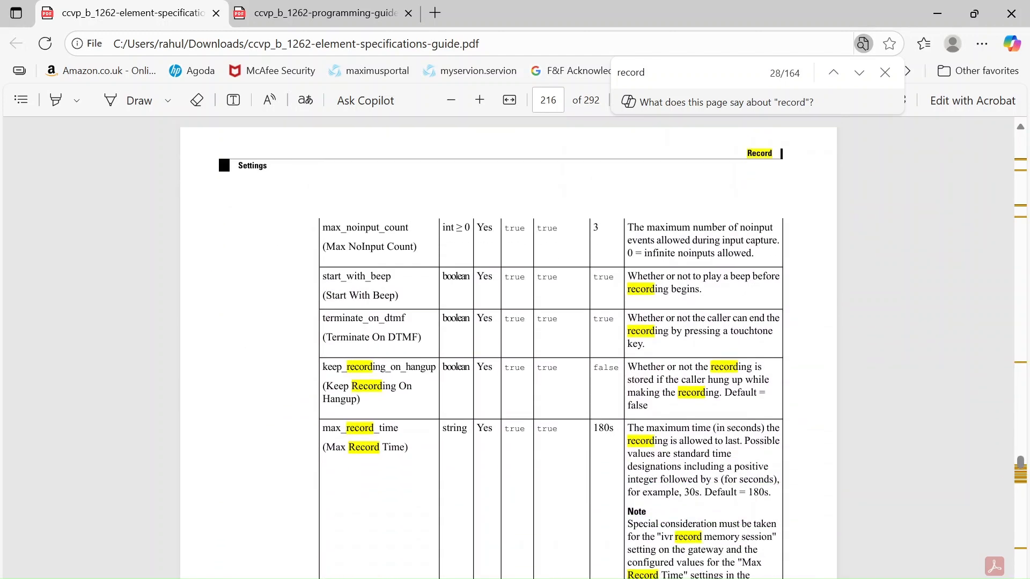
pyautogui.scroll(-11, 508, 348)
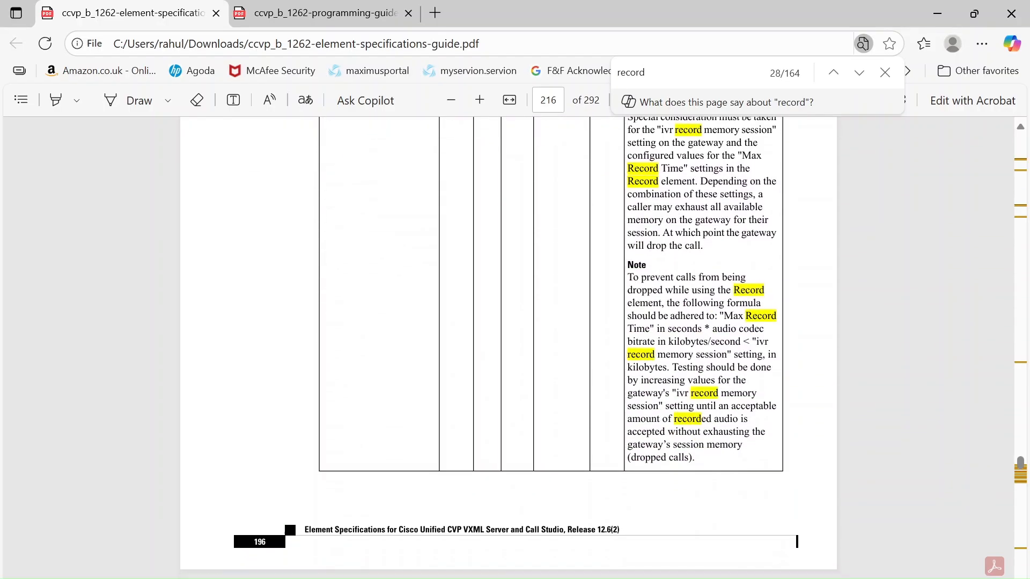
pyautogui.scroll(-17, 509, 348)
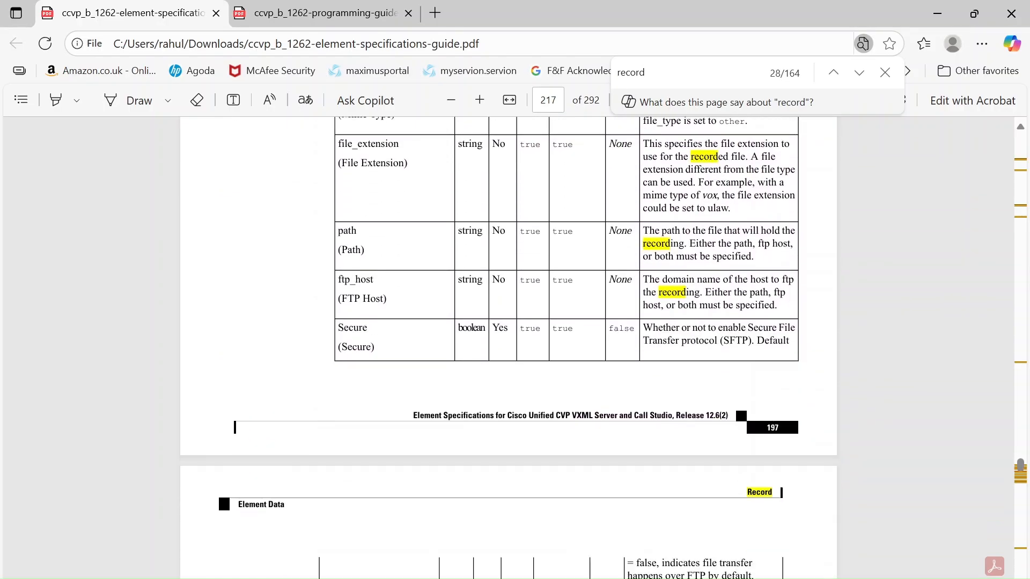
pyautogui.scroll(-15, 508, 347)
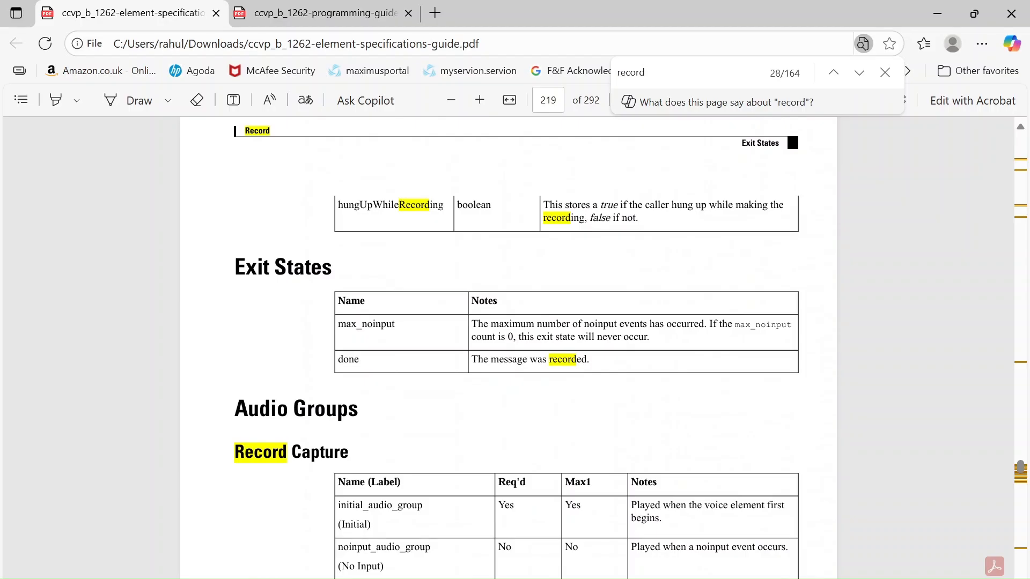
pyautogui.scroll(-16, 508, 348)
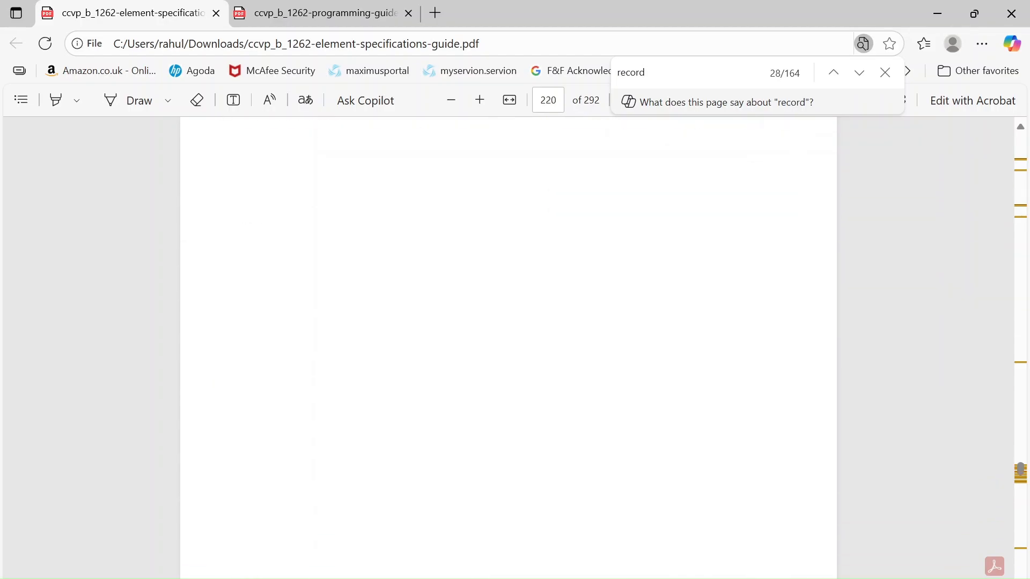
pyautogui.scroll(-12, 509, 347)
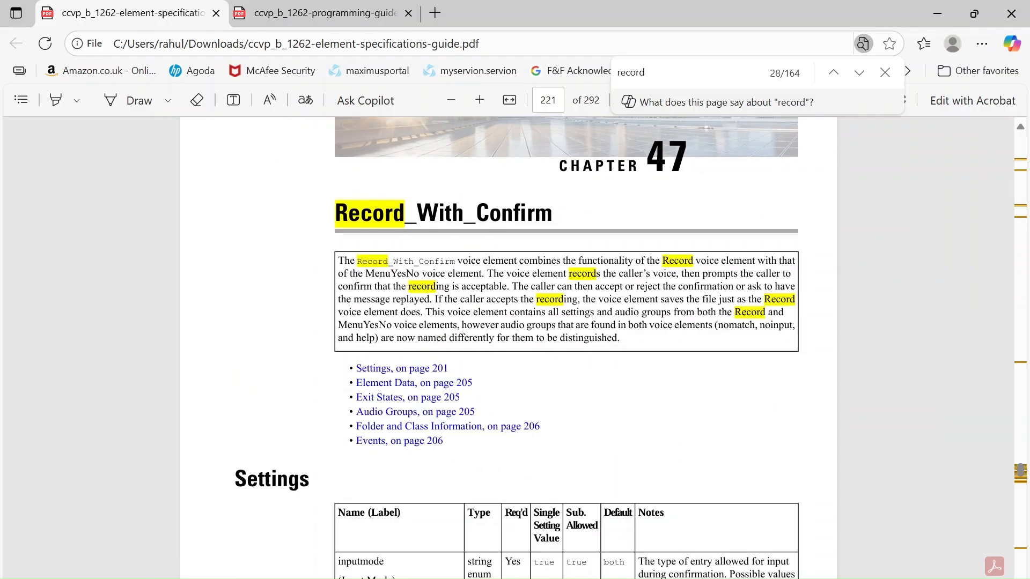
# Switch back to Cisco Unified Call Studio and review Record_02's audio, general and data configuration.
pyautogui.click(935, 16)
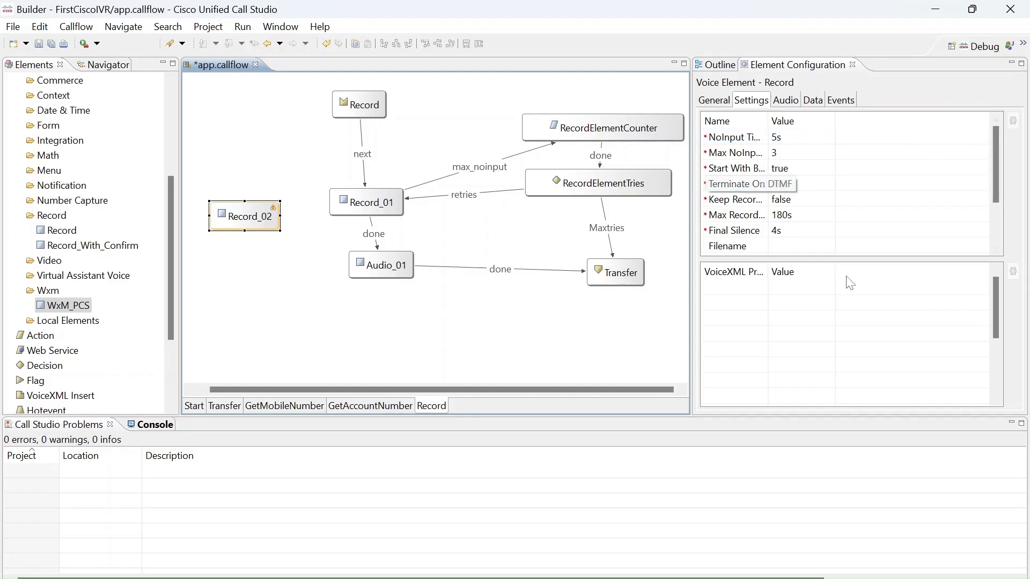
pyautogui.click(785, 100)
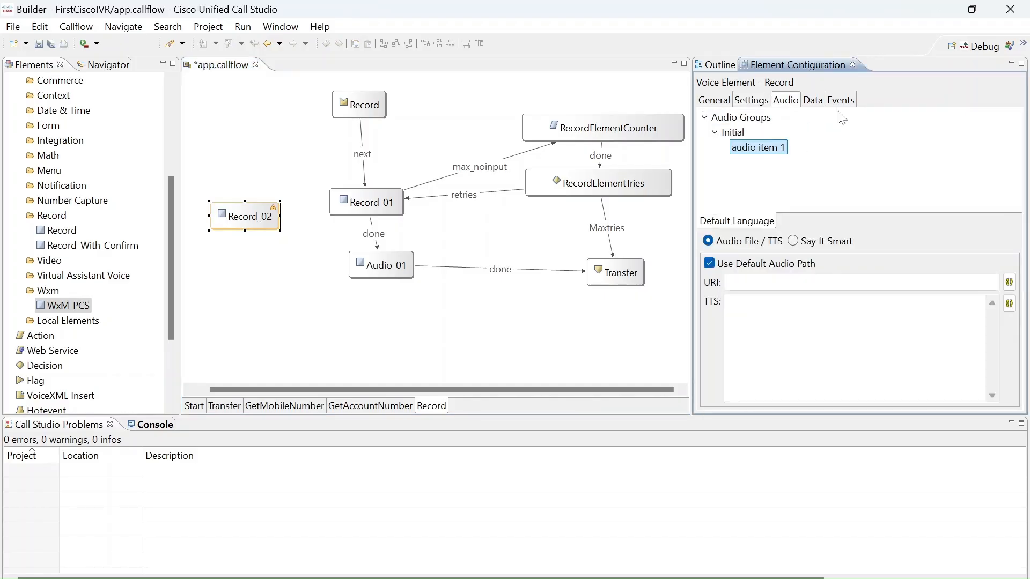
pyautogui.click(714, 101)
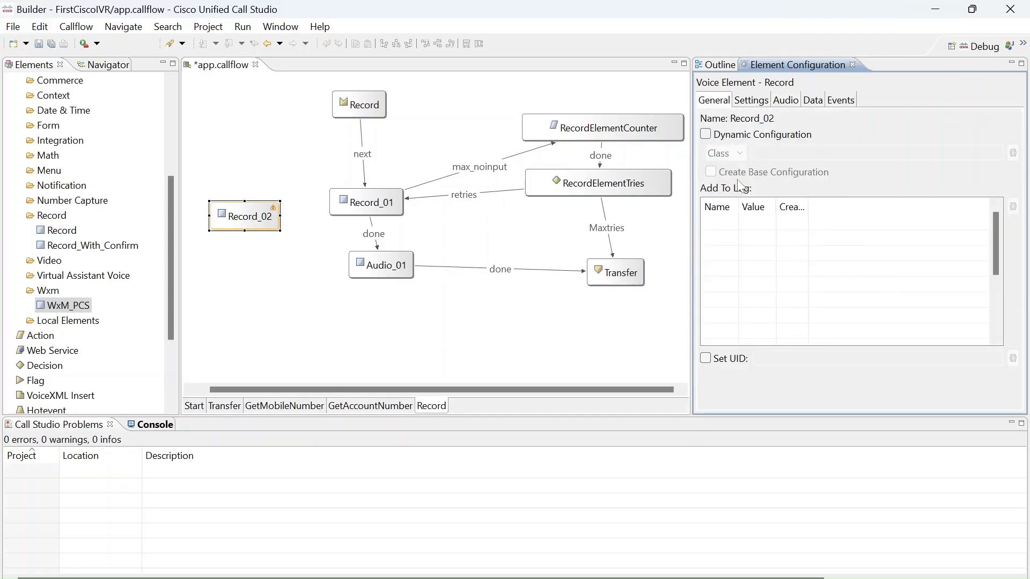
pyautogui.click(816, 104)
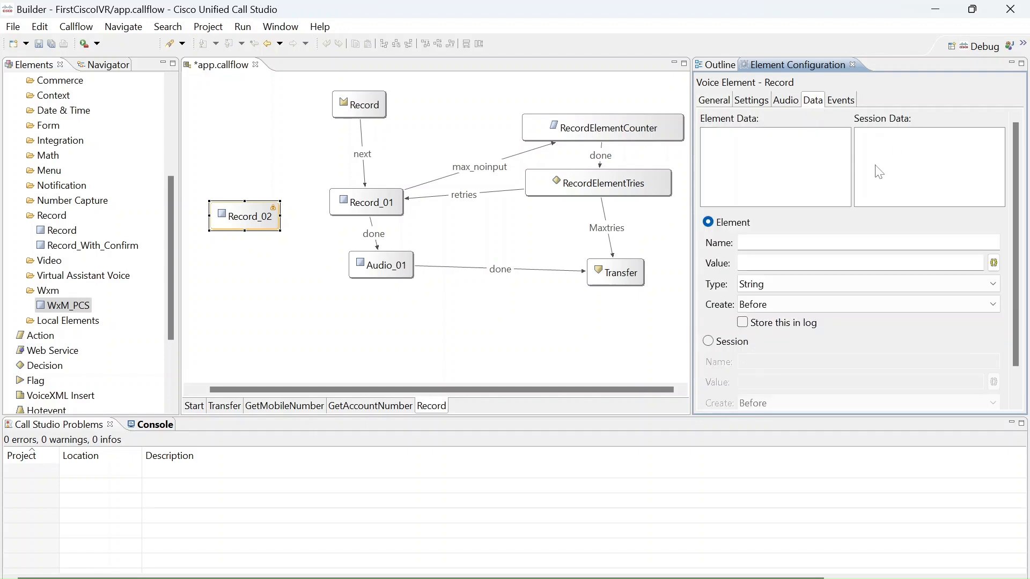
# Try adding an event to Record_02 to check the available event types, and delete the event.
pyautogui.click(849, 104)
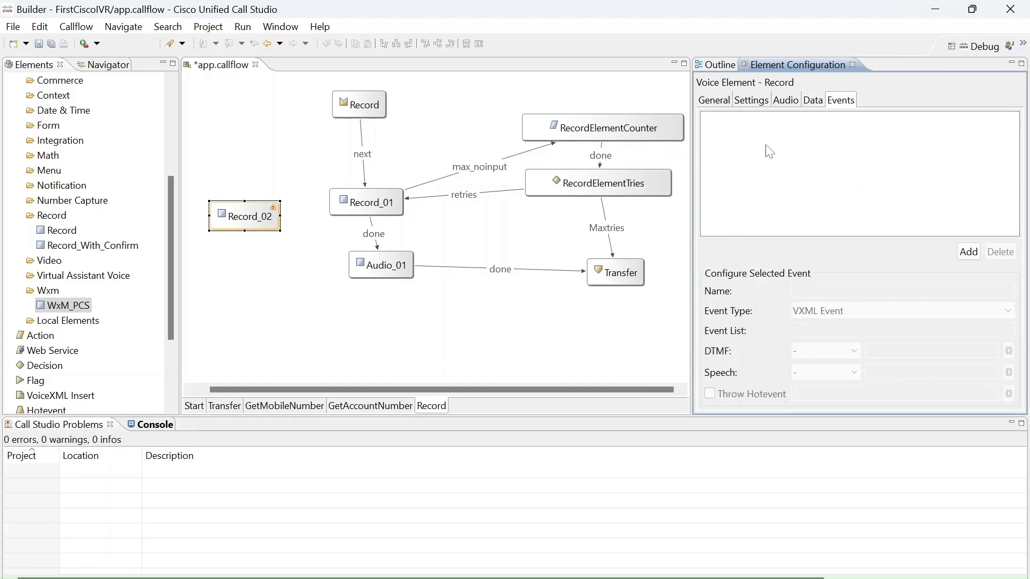
pyautogui.click(967, 252)
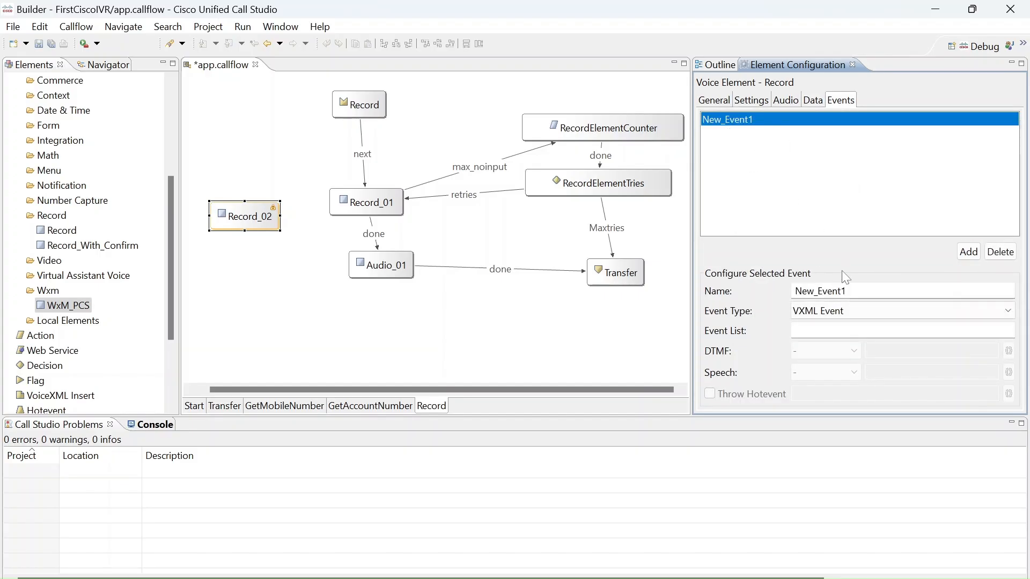
pyautogui.click(936, 311)
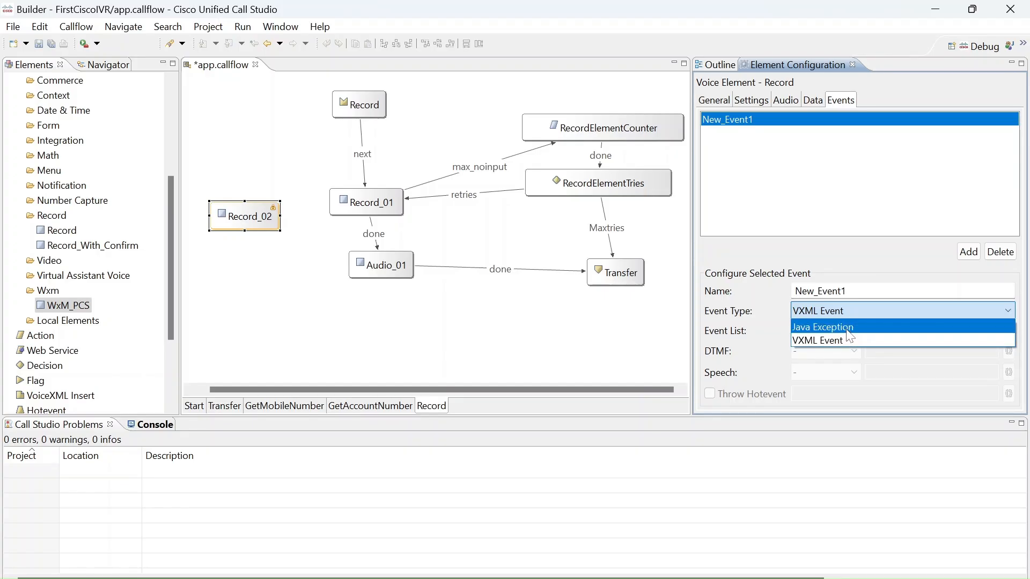
pyautogui.click(992, 253)
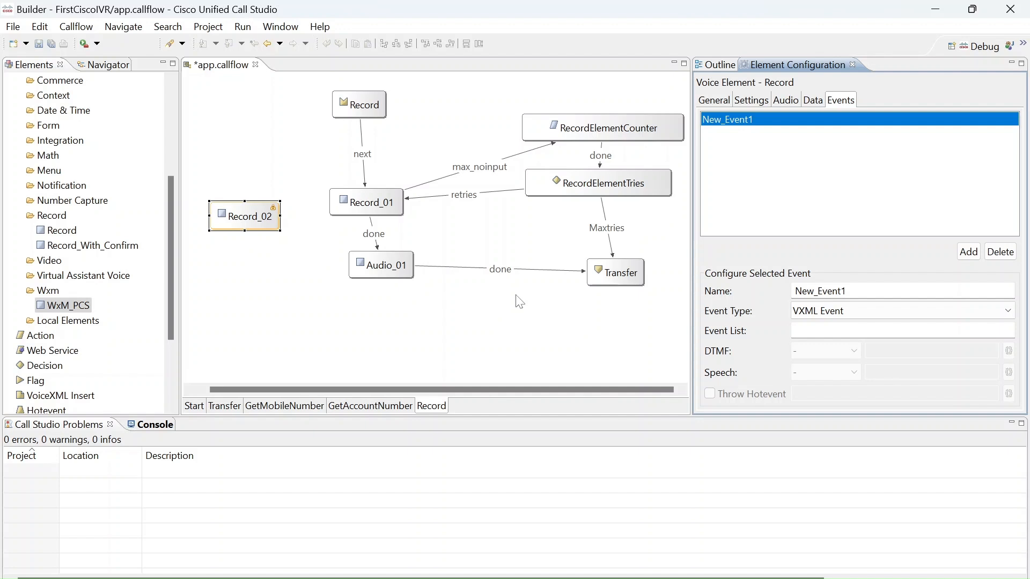
pyautogui.click(1001, 251)
# Save the call flow and widen the setting names column in Record_02's settings, opening the NoInput Timeout value for editing.
pyautogui.click(812, 101)
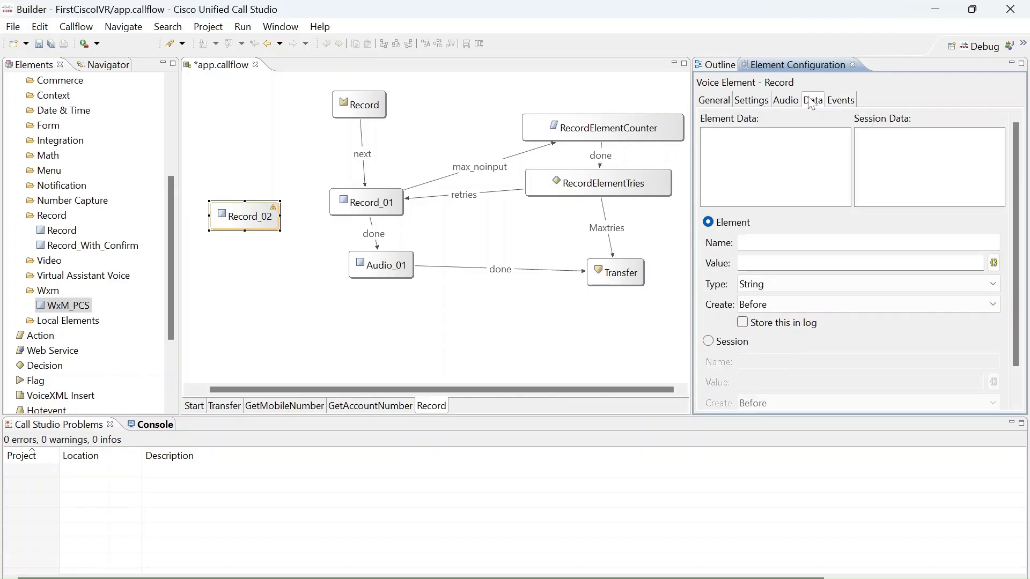
pyautogui.hotkey('ctrl', 's')
pyautogui.click(758, 102)
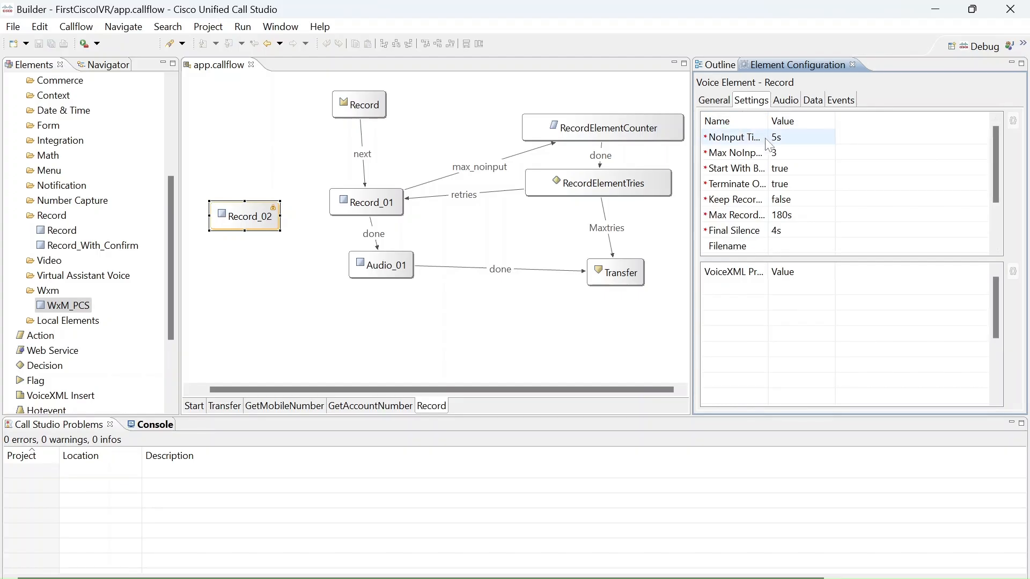
pyautogui.doubleClick(767, 119)
pyautogui.click(728, 141)
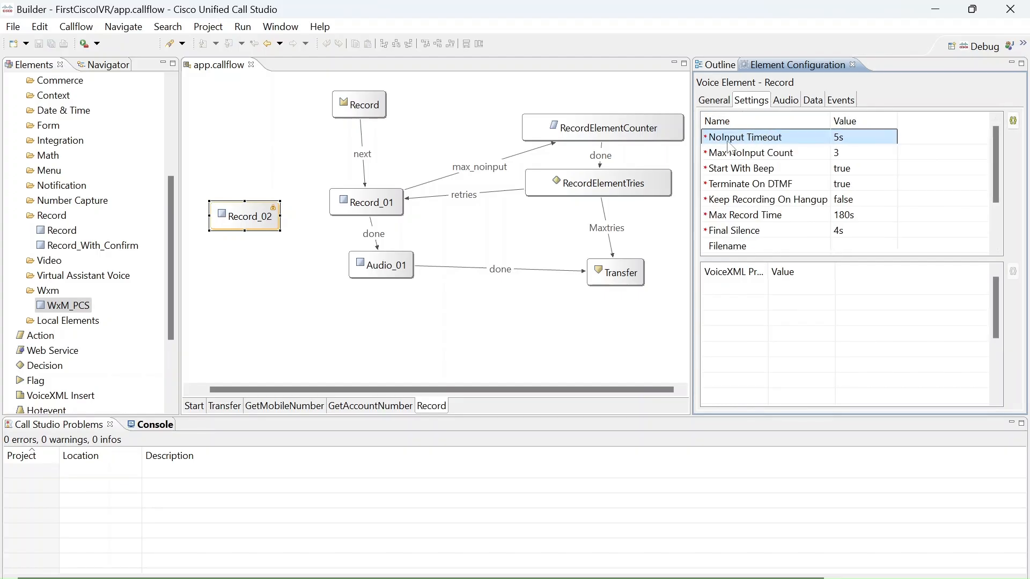
pyautogui.click(860, 141)
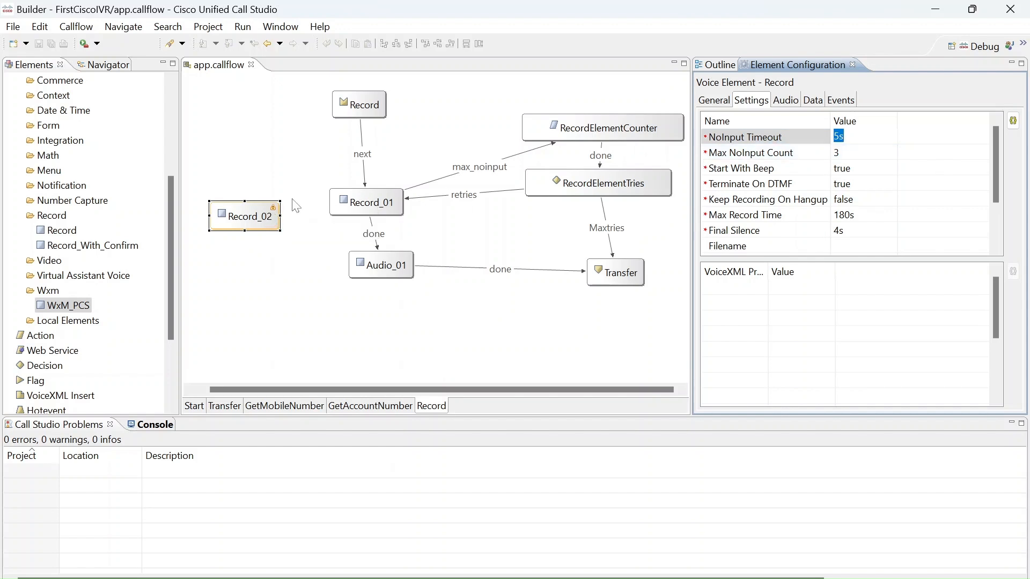
# Check the configuration of the RecordElementCounter and RecordElementTries elements and return to Record_02's settings.
pyautogui.click(598, 129)
pyautogui.click(599, 182)
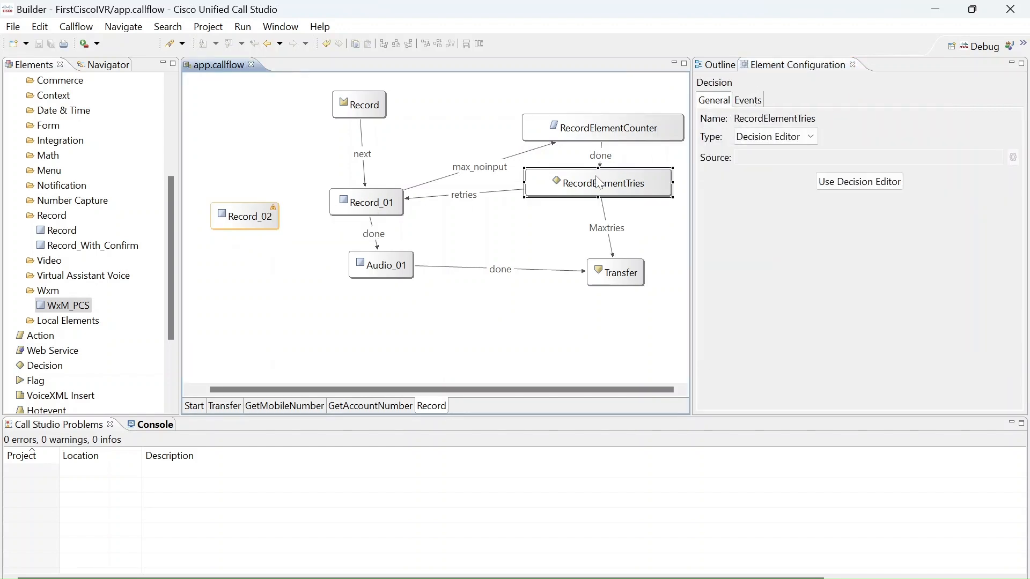
pyautogui.click(646, 129)
pyautogui.click(266, 215)
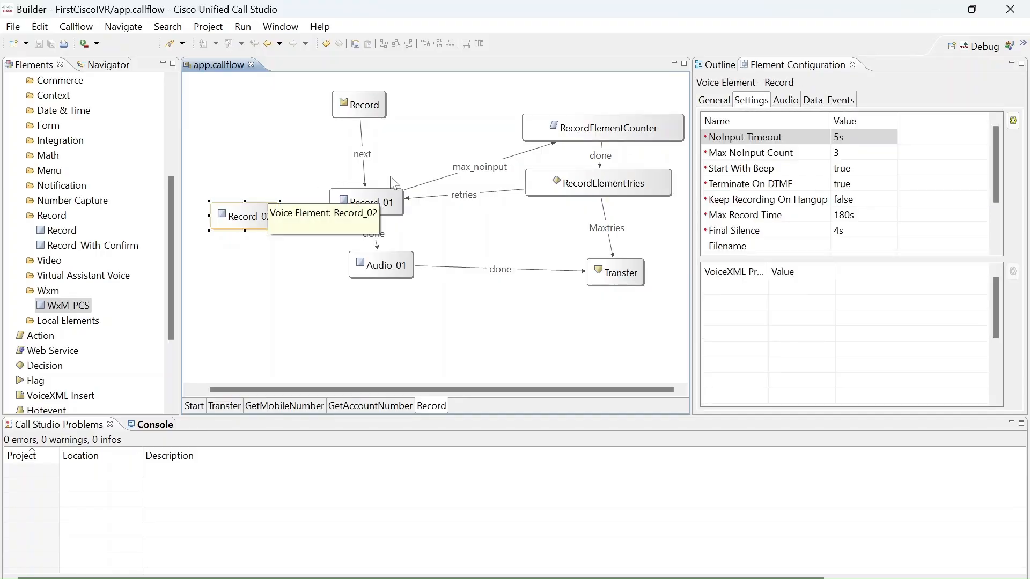
# Review Record_01's settings, including its recording filename, file type, file extension and path.
pyautogui.click(372, 203)
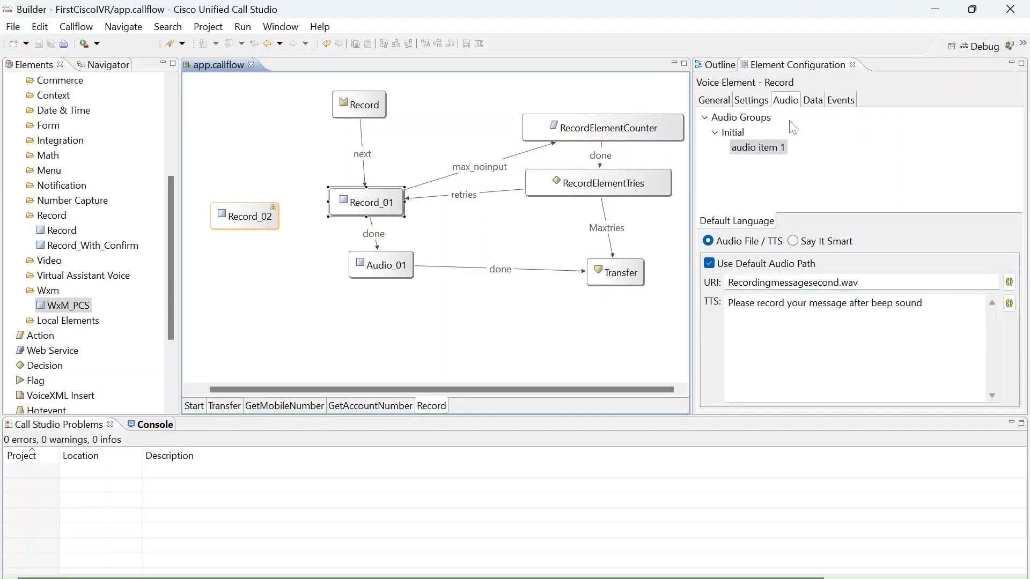
pyautogui.click(765, 101)
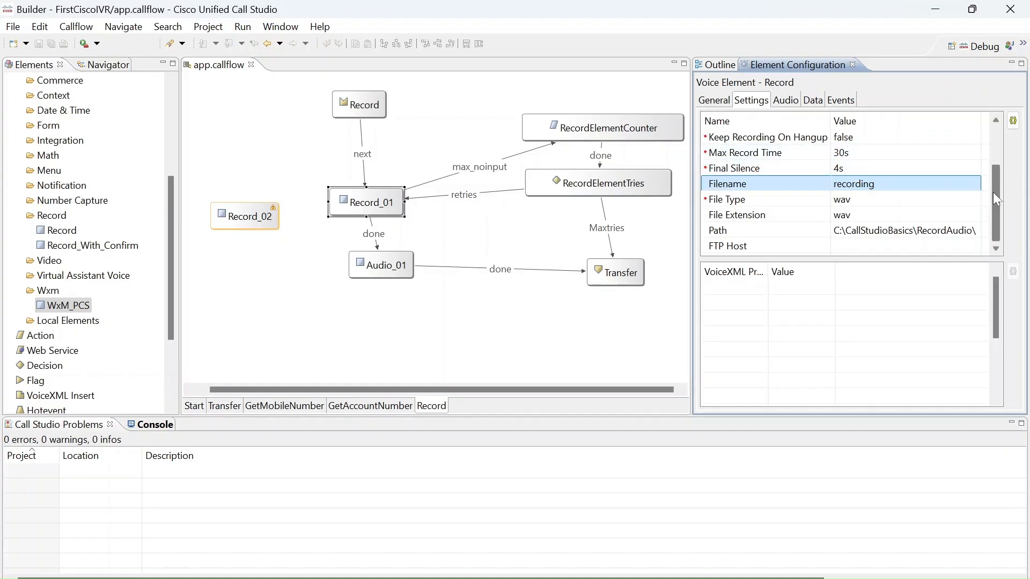
pyautogui.rightClick(999, 150)
pyautogui.click(996, 134)
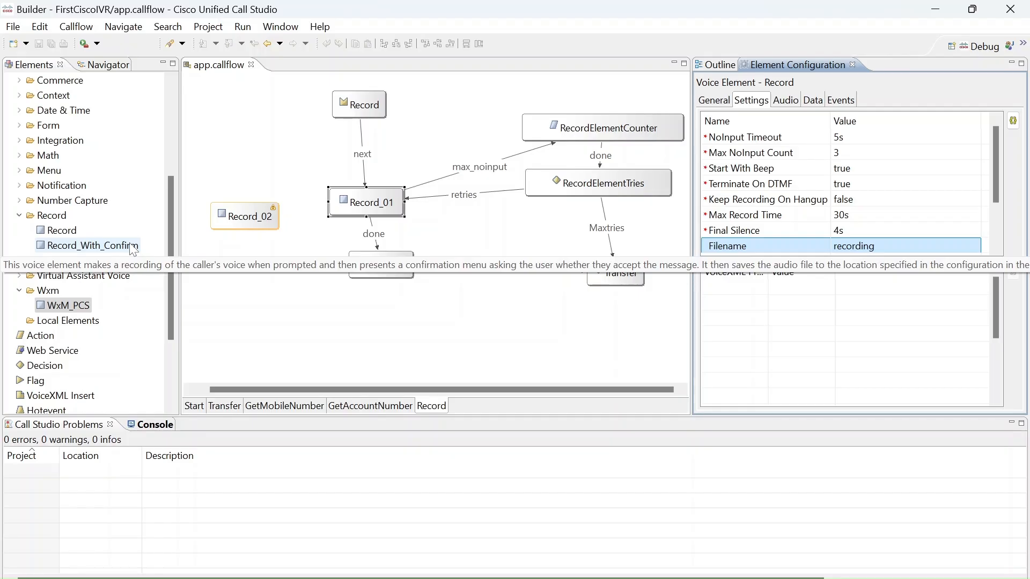
# Set Record_02's Terminate On DTMF to false and save the call flow.
pyautogui.click(221, 225)
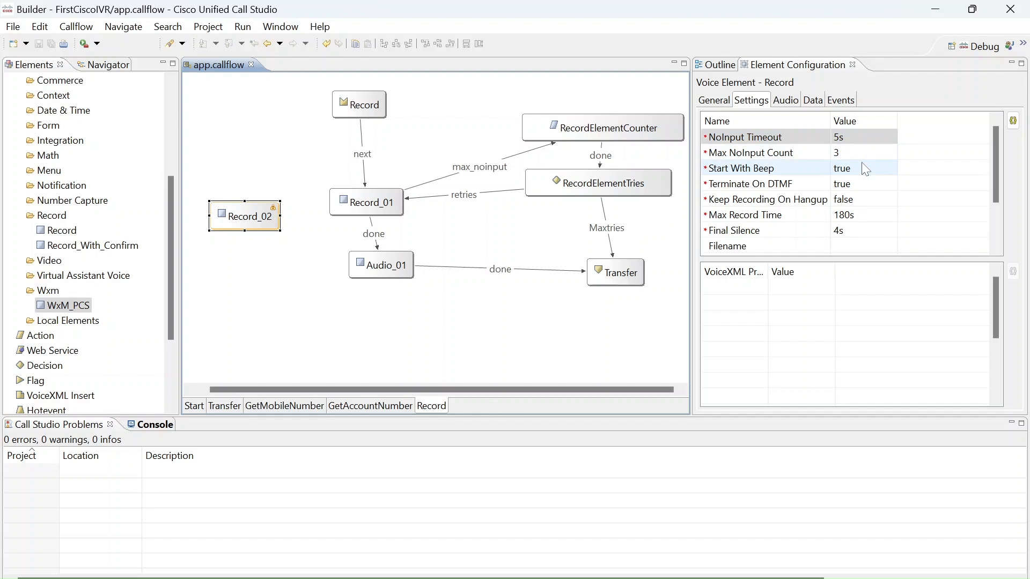
pyautogui.moveTo(864, 168)
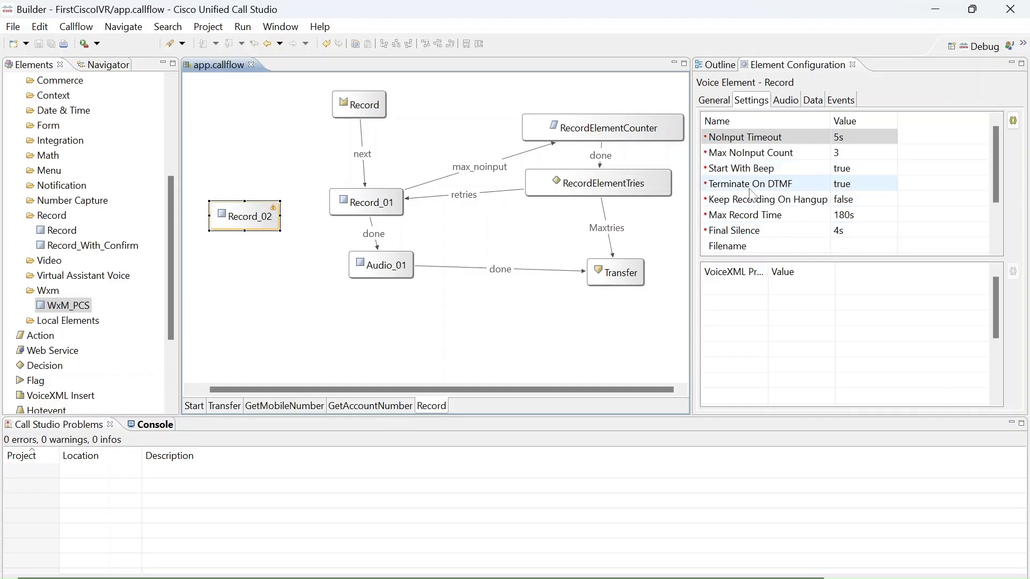
pyautogui.click(893, 184)
pyautogui.click(889, 183)
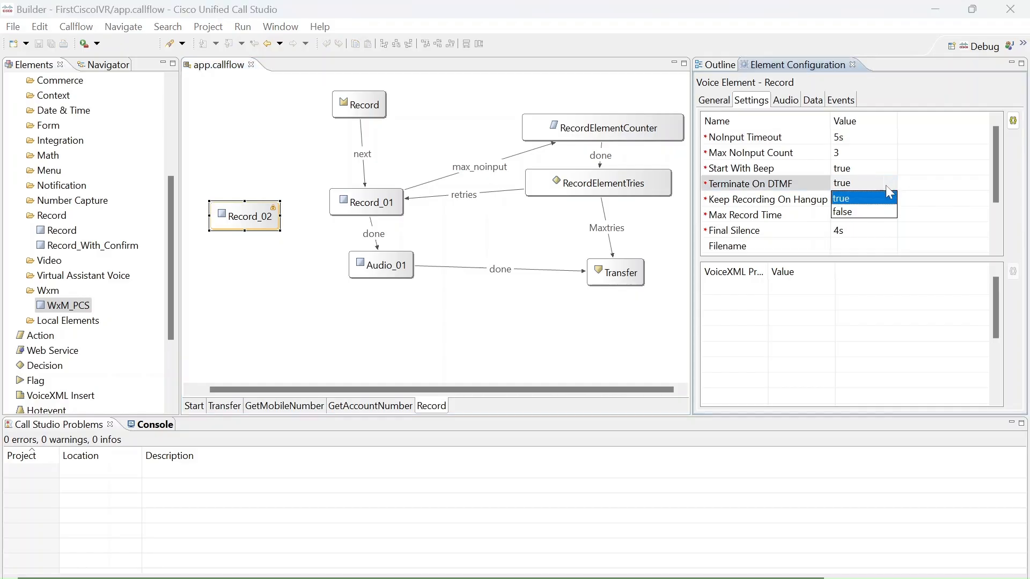
pyautogui.click(869, 212)
pyautogui.hotkey('ctrl', 's')
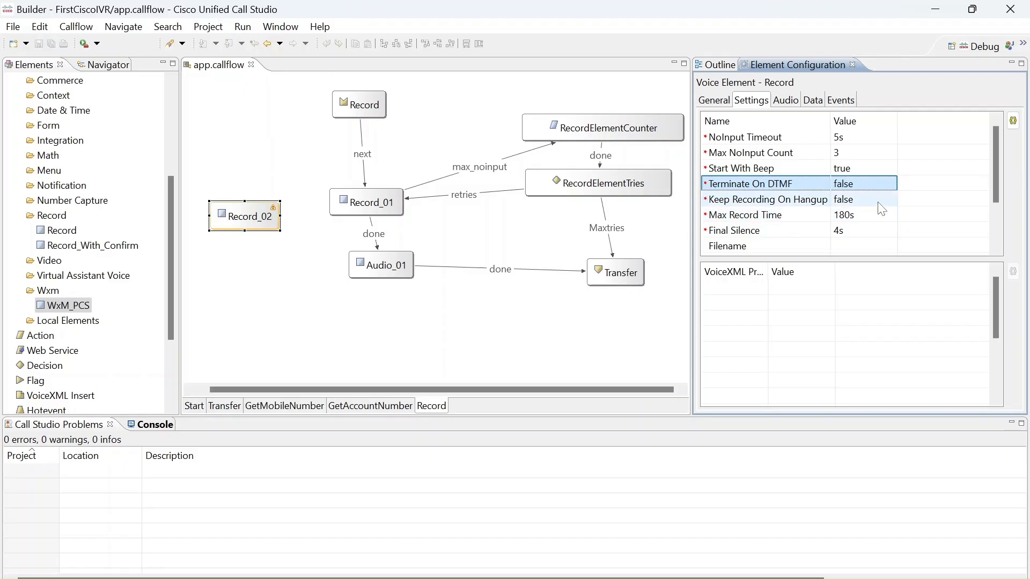
# Set Record_02's Terminate On DTMF to true and save the call flow.
pyautogui.click(880, 185)
pyautogui.click(896, 189)
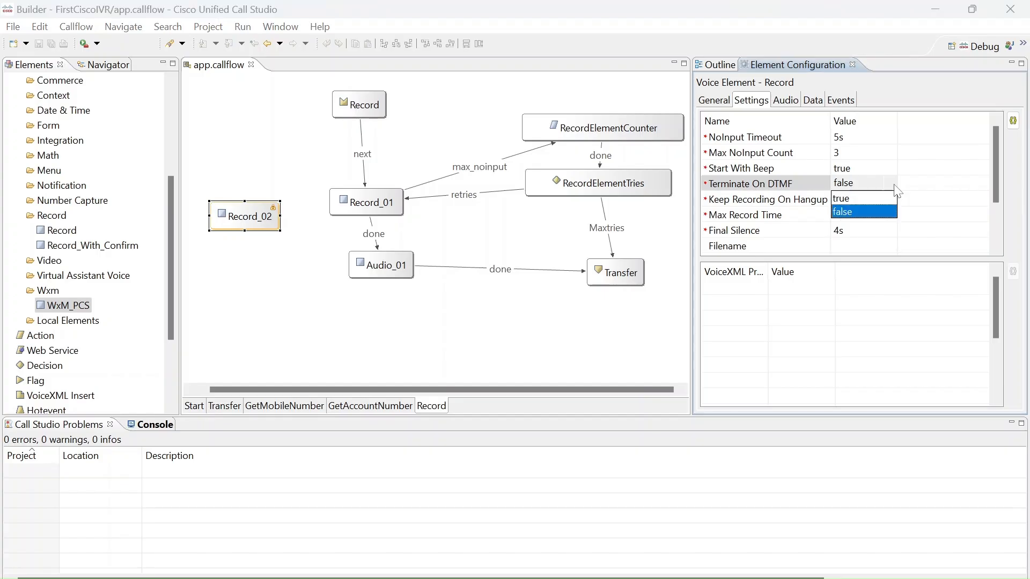
pyautogui.click(874, 199)
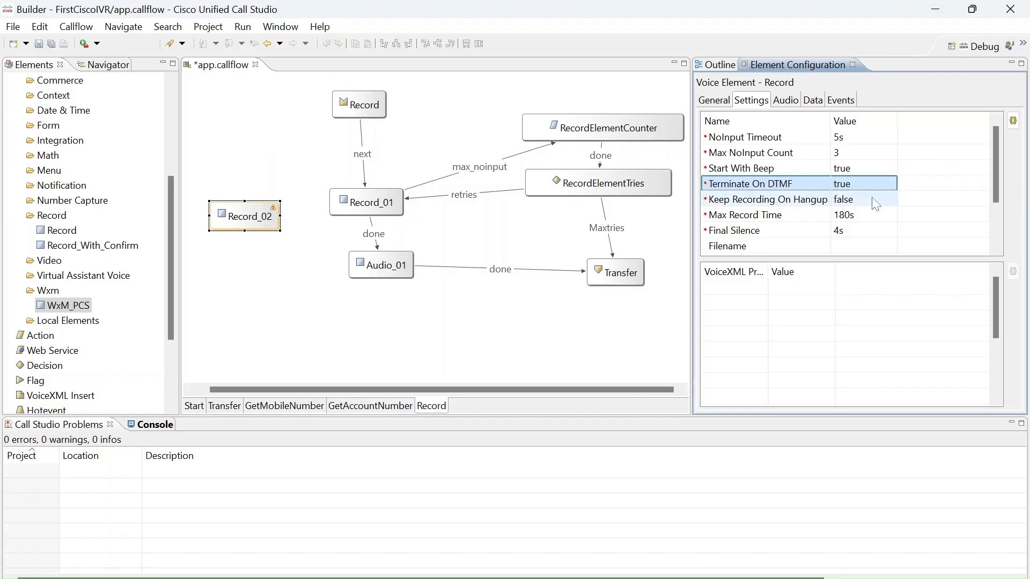
pyautogui.hotkey('ctrl', 's')
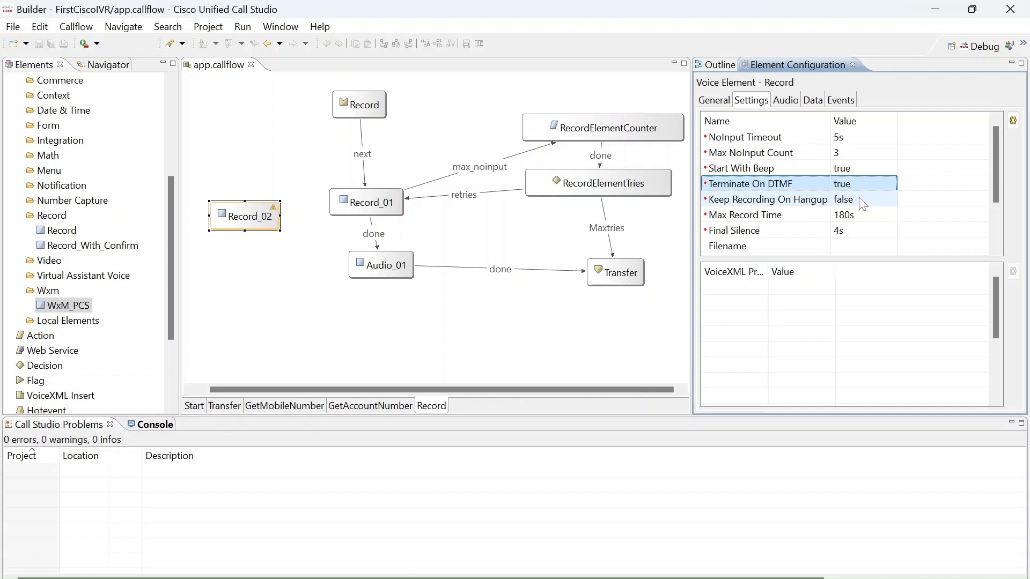
# Set Record_02's Keep Recording On Hangup to true and save the call flow.
pyautogui.moveTo(863, 203)
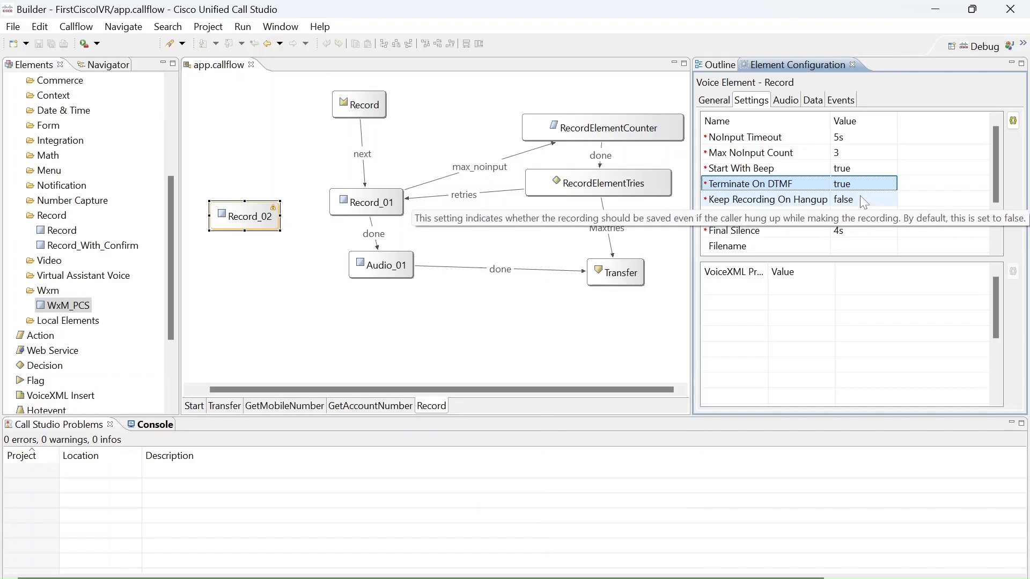
pyautogui.click(860, 199)
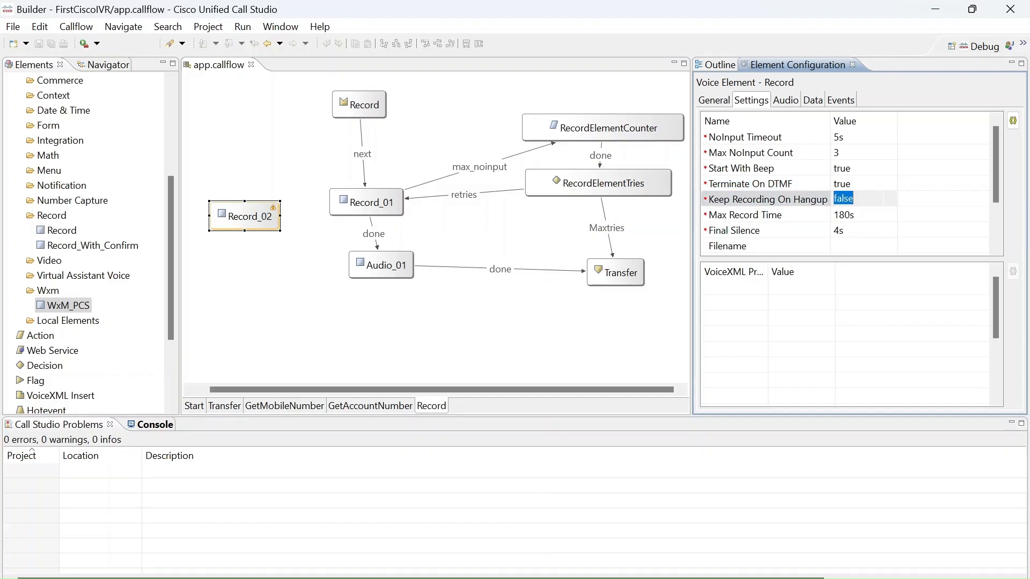
pyautogui.click(885, 227)
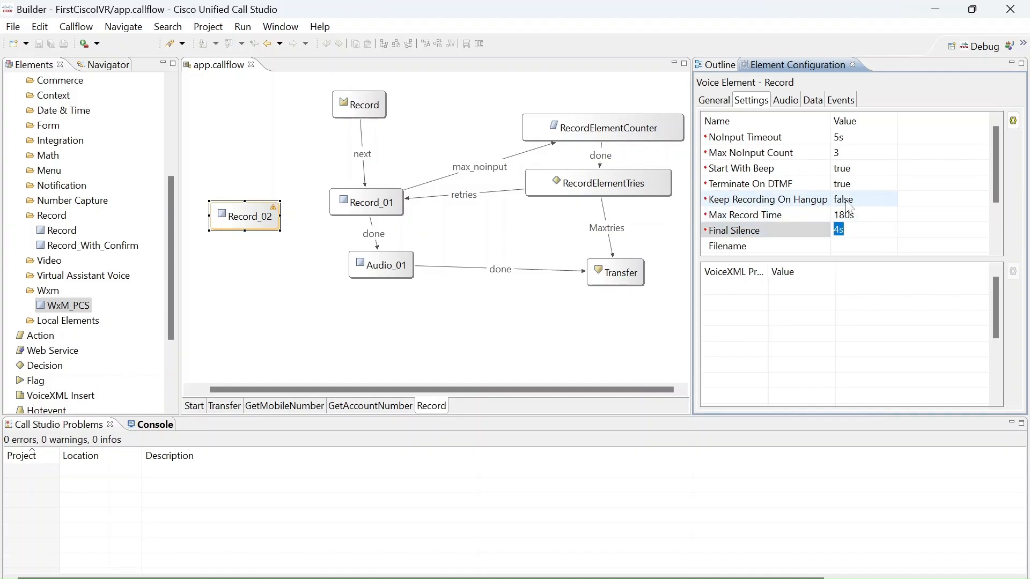
pyautogui.press('Return')
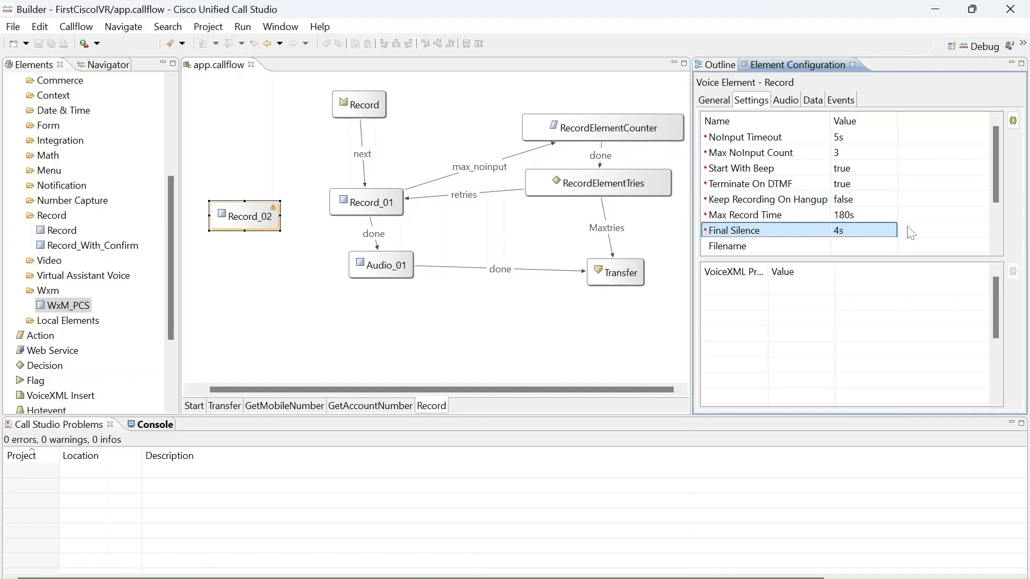
pyautogui.moveTo(863, 203)
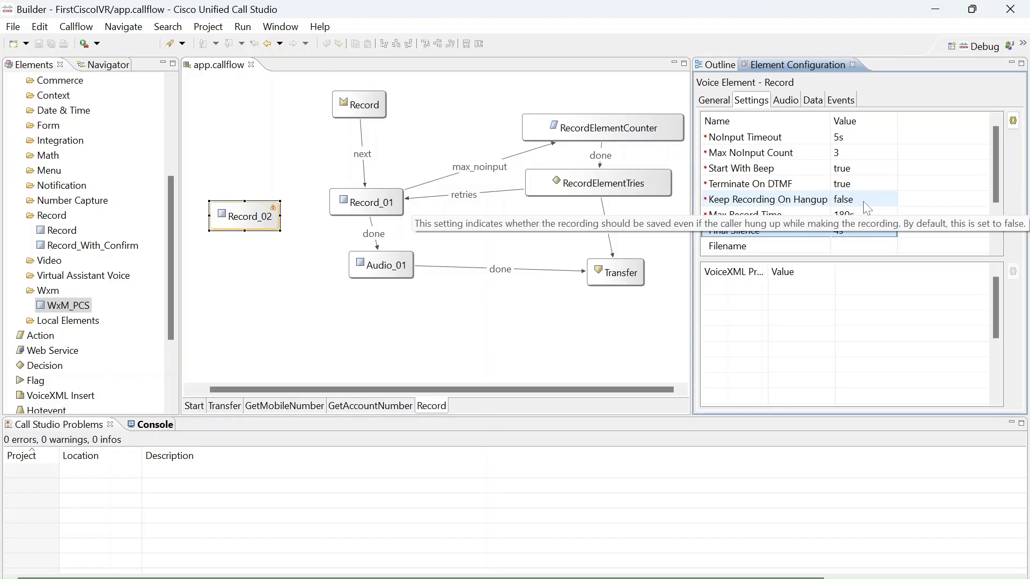
pyautogui.click(864, 203)
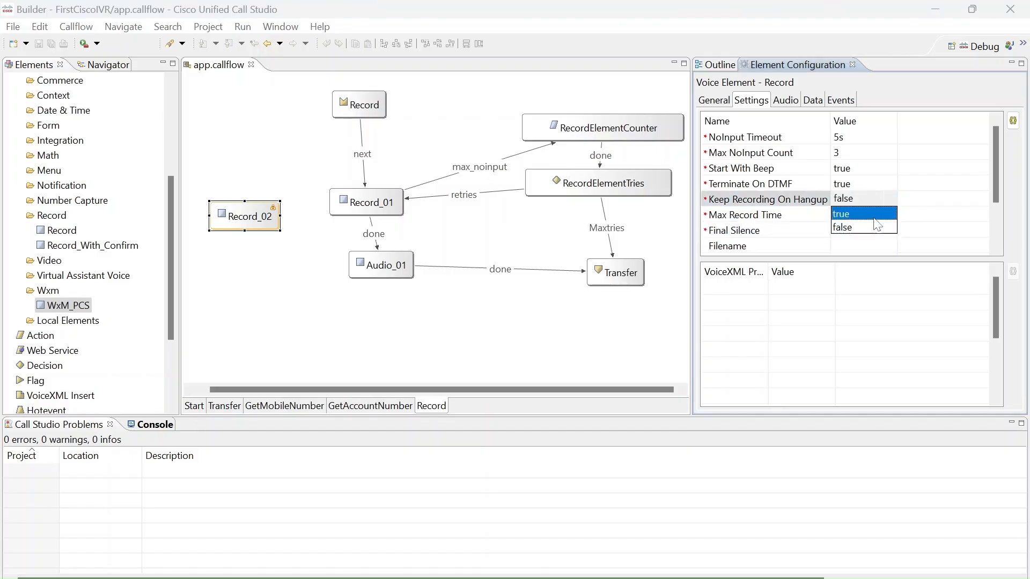
pyautogui.click(851, 213)
pyautogui.hotkey('ctrl', 's')
# Set Record_02's Max Record Time to 60s.
pyautogui.click(857, 217)
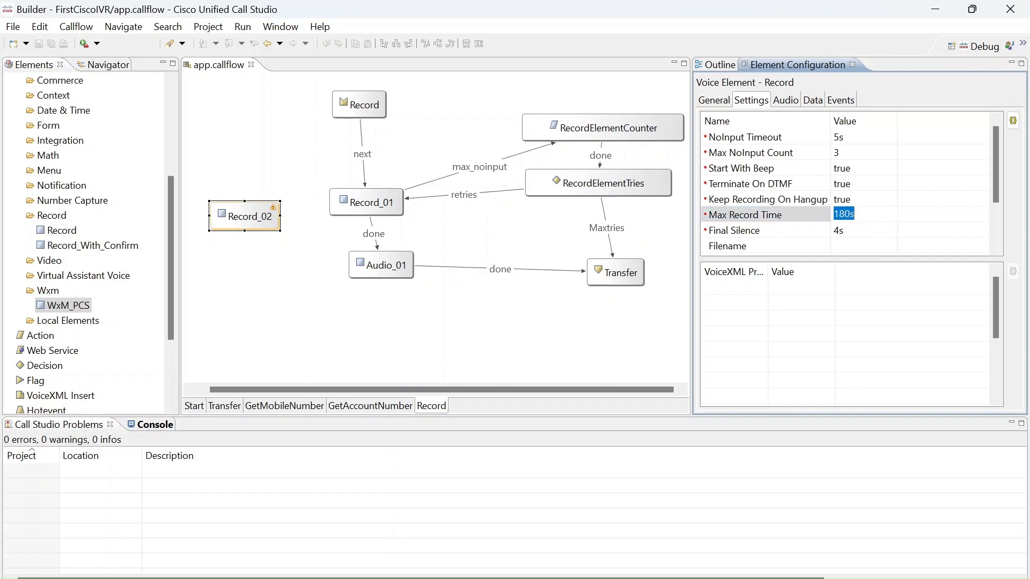
pyautogui.press('BackSpace')
pyautogui.write('60s')
pyautogui.press('Return')
# Set Record_02's Final Silence to 5s and save the call flow.
pyautogui.click(773, 232)
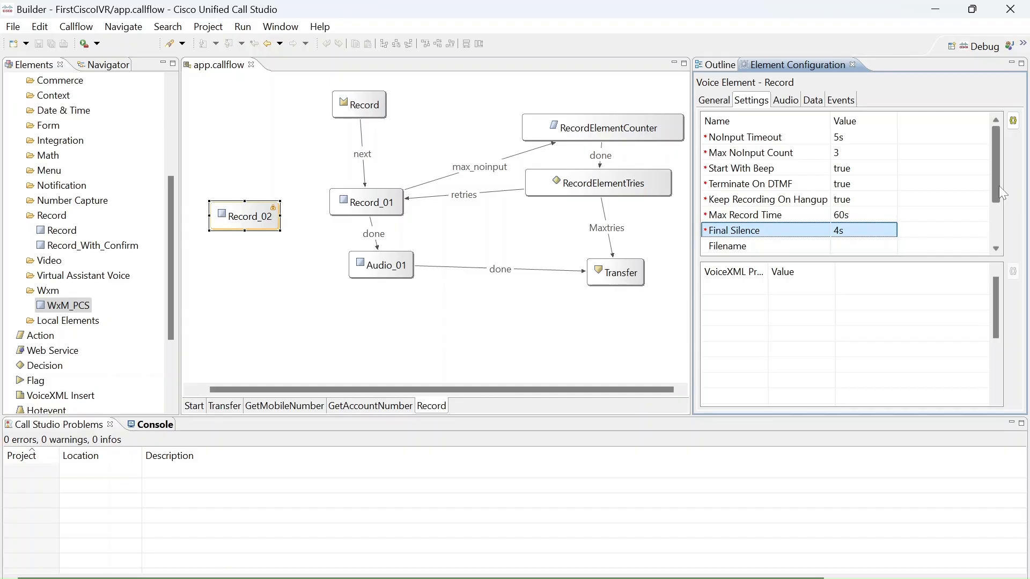
pyautogui.moveTo(999, 185); pyautogui.dragTo(999, 209)
pyautogui.click(935, 202)
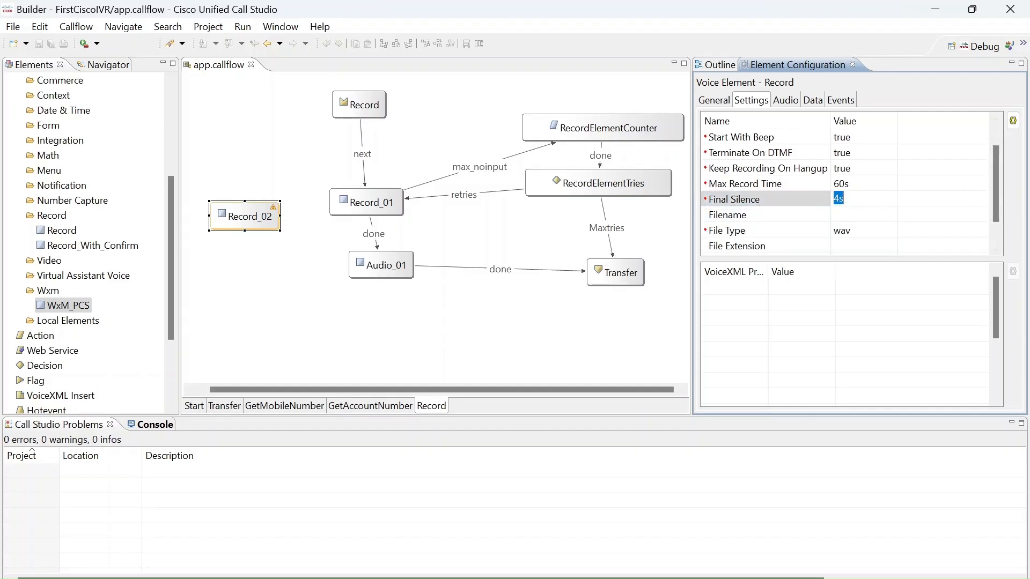
pyautogui.write('5s')
pyautogui.click(871, 294)
pyautogui.hotkey('ctrl', 's')
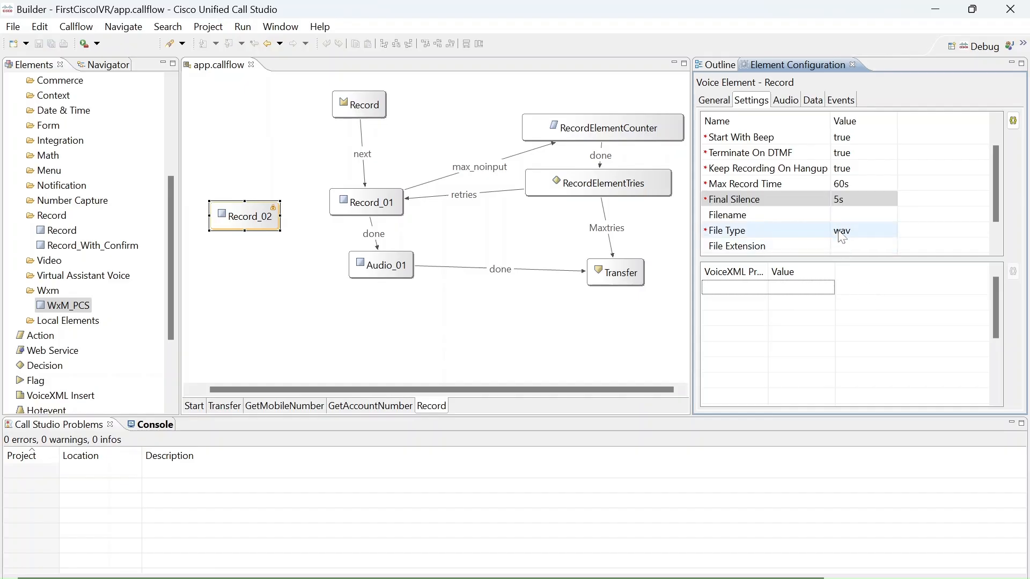
# Set Record_02's Filename to RecordingAudio, save the call flow and widen the value column to fit the name.
pyautogui.click(847, 215)
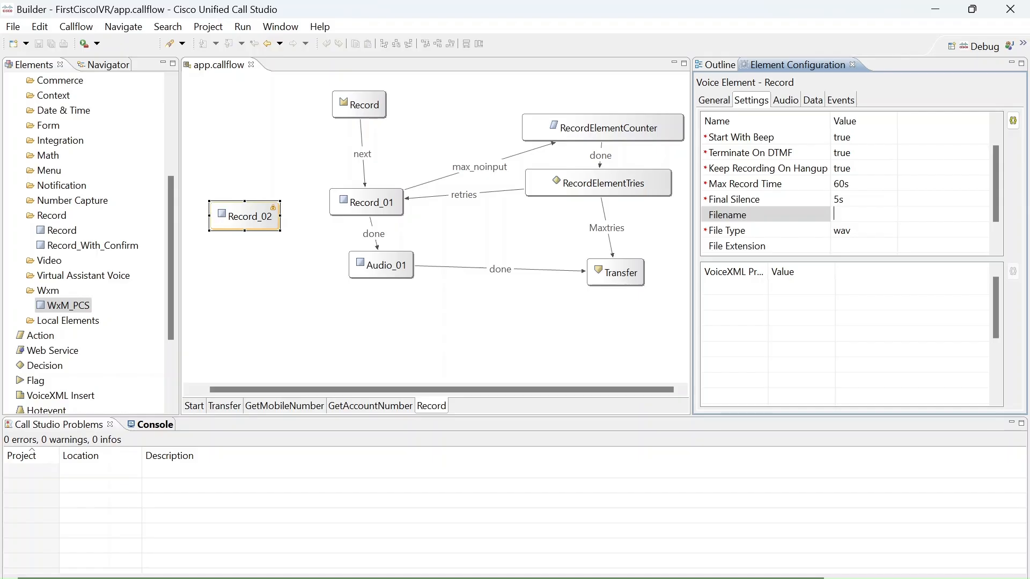
pyautogui.write('RecordingAudio')
pyautogui.click(902, 340)
pyautogui.hotkey('ctrl', 's')
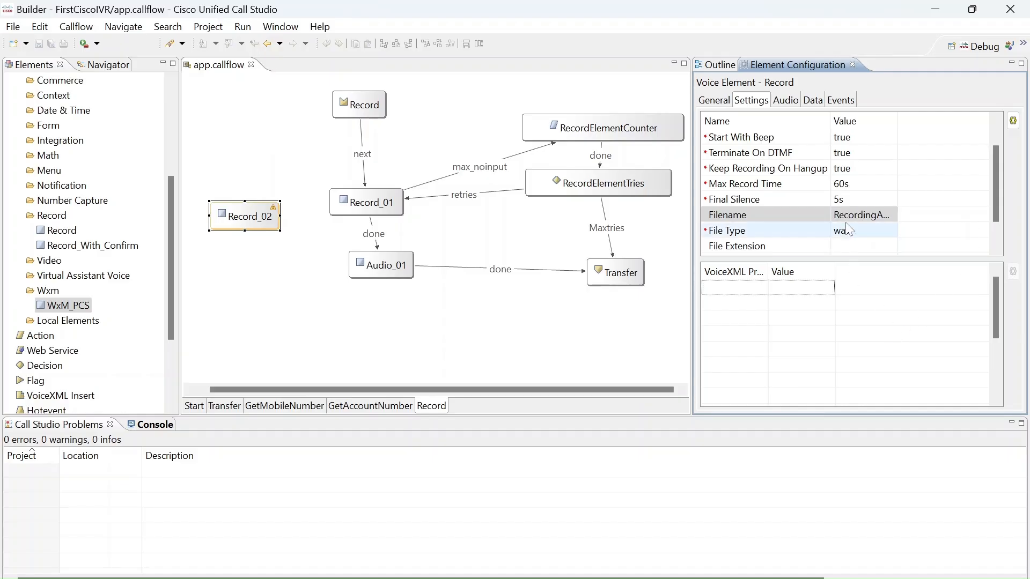
pyautogui.moveTo(896, 122); pyautogui.dragTo(906, 124)
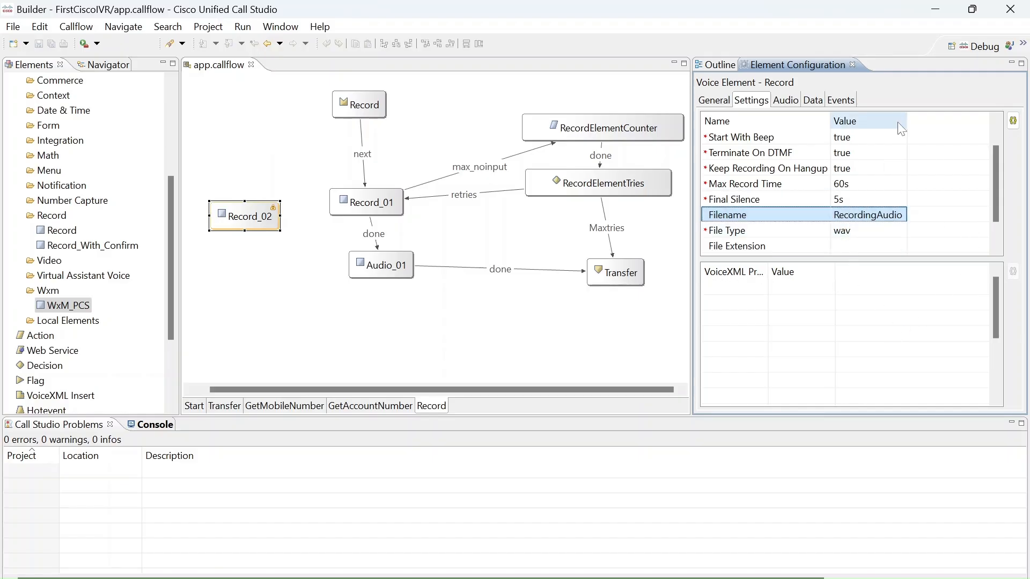
# Open Record_02's Path setting for editing.
pyautogui.click(879, 245)
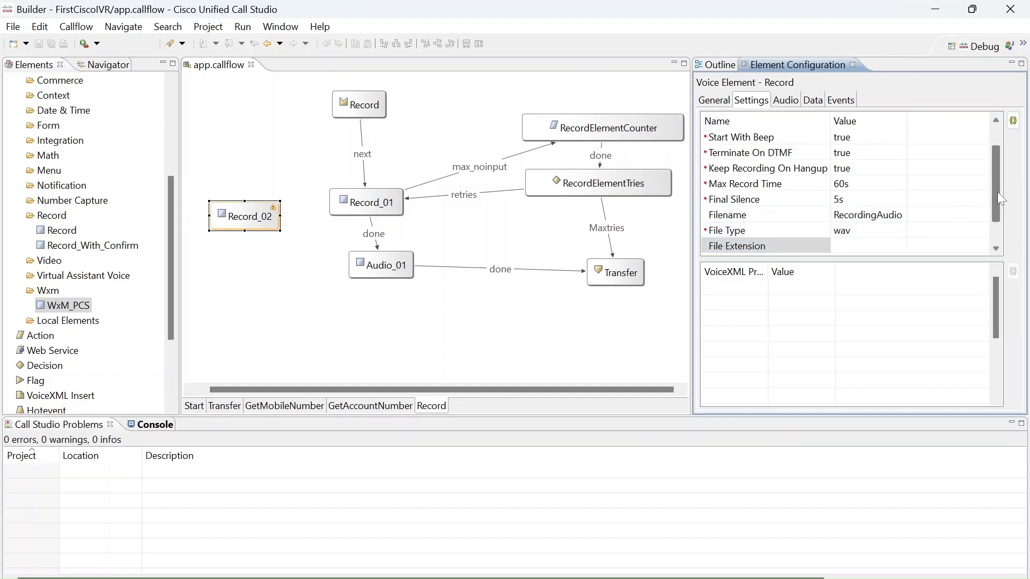
pyautogui.moveTo(997, 191); pyautogui.dragTo(1003, 228)
pyautogui.click(841, 231)
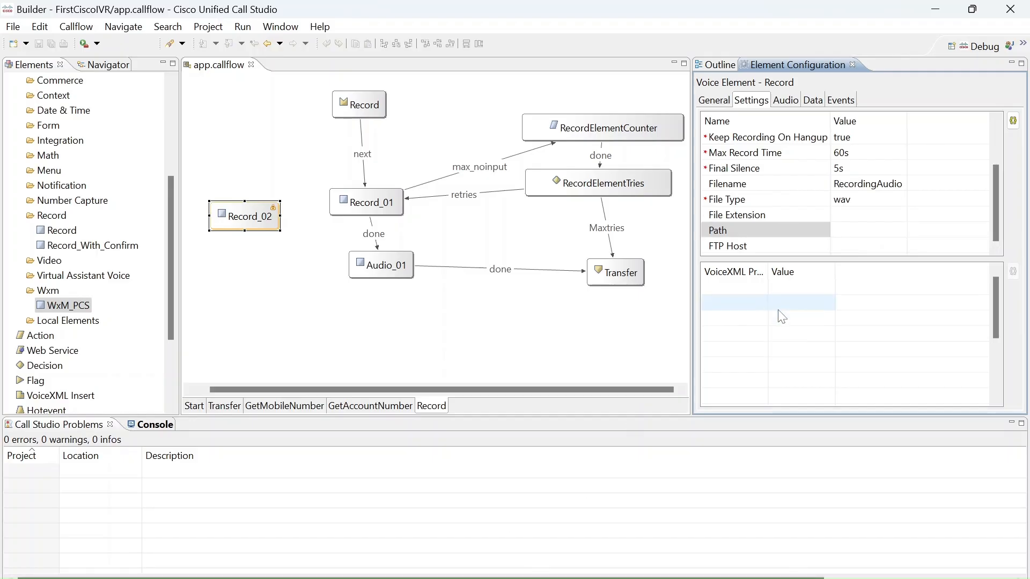
pyautogui.click(849, 246)
pyautogui.click(864, 230)
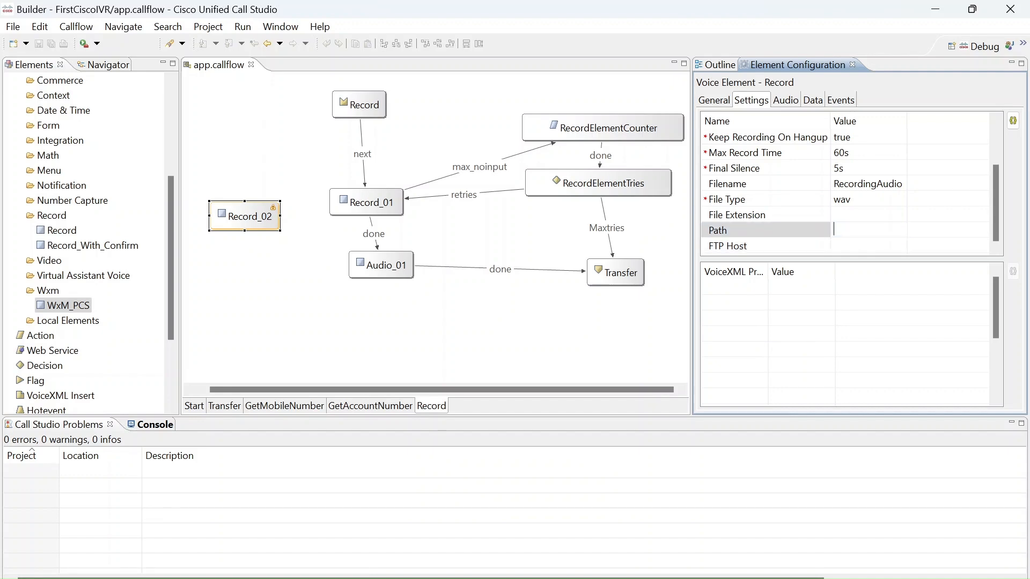
# Switch to File Explorer and look through the Lecture, audio, record and VideoCallStudio folders for the recording location.
pyautogui.hotkey('alt', 'Tab')
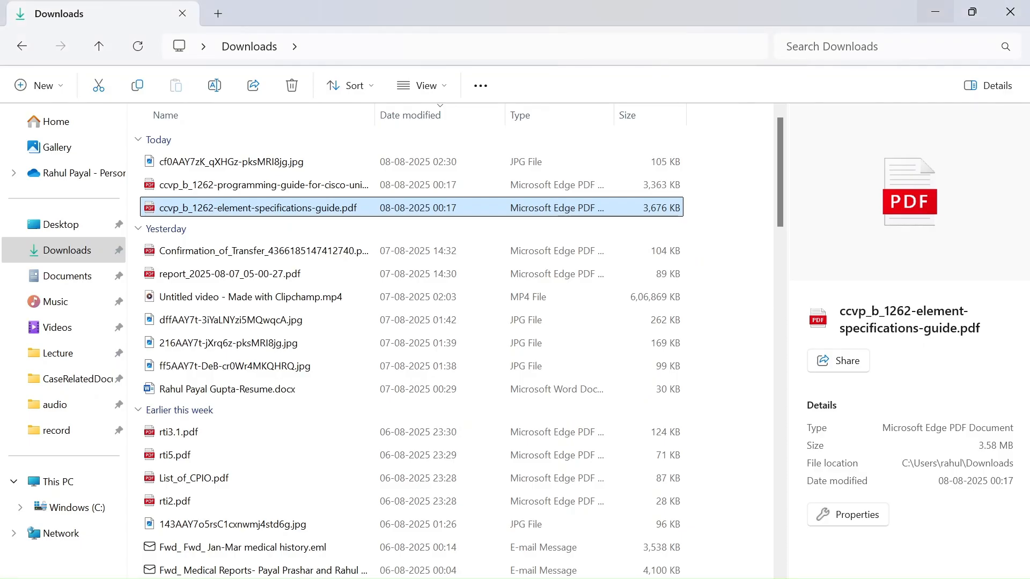
pyautogui.click(32, 47)
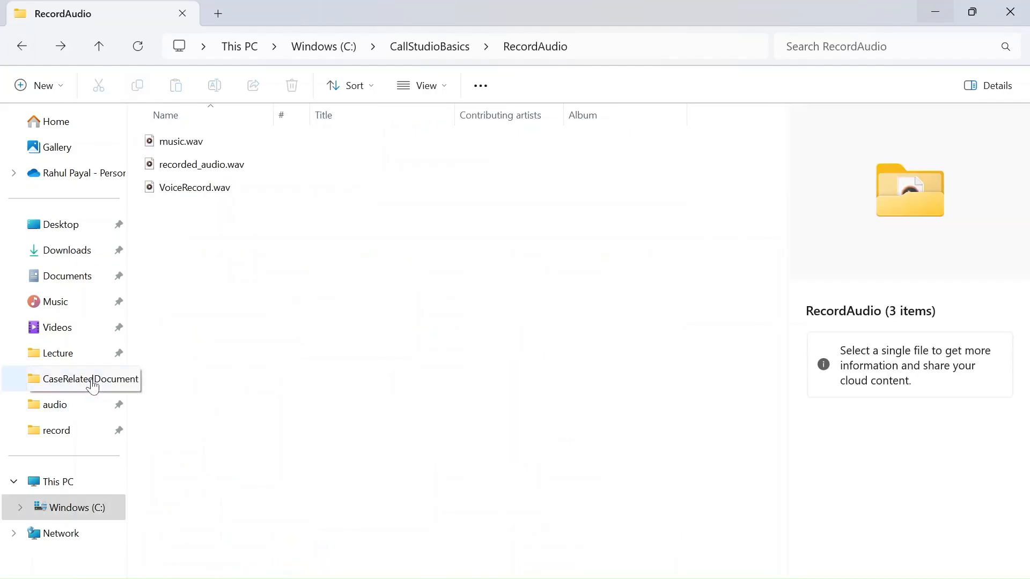
pyautogui.click(72, 356)
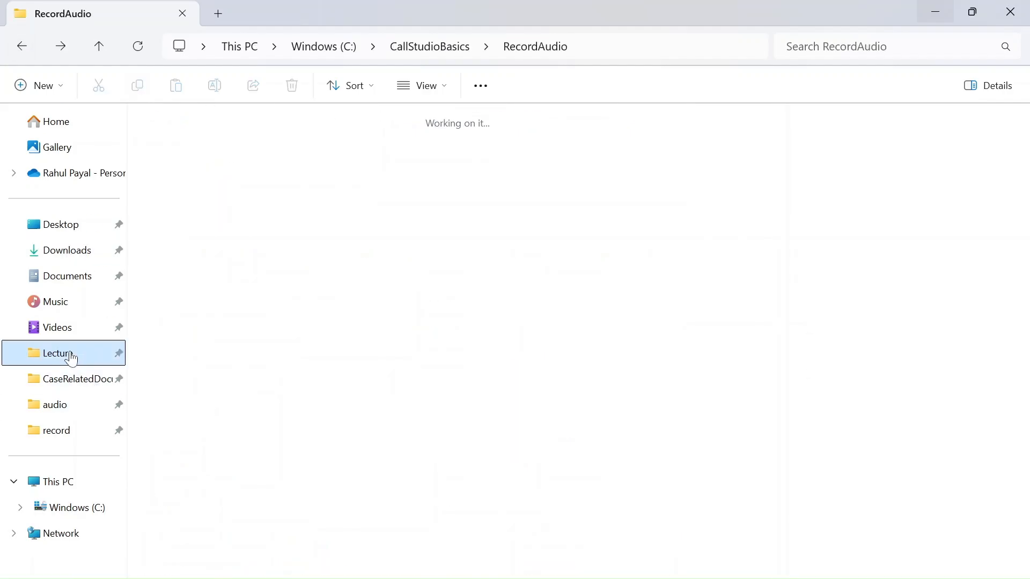
pyautogui.click(76, 411)
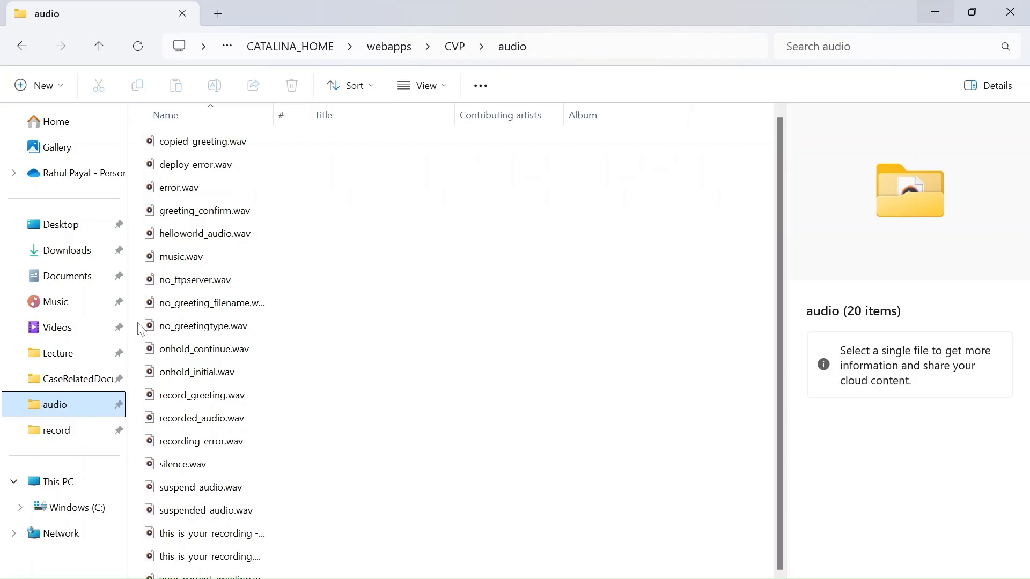
pyautogui.click(78, 440)
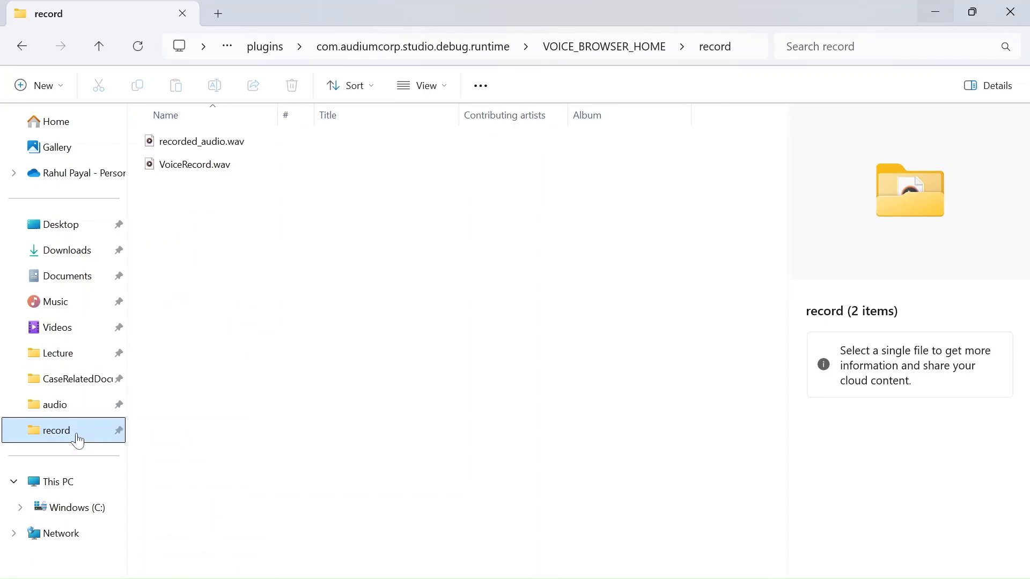
pyautogui.click(79, 413)
pyautogui.click(67, 357)
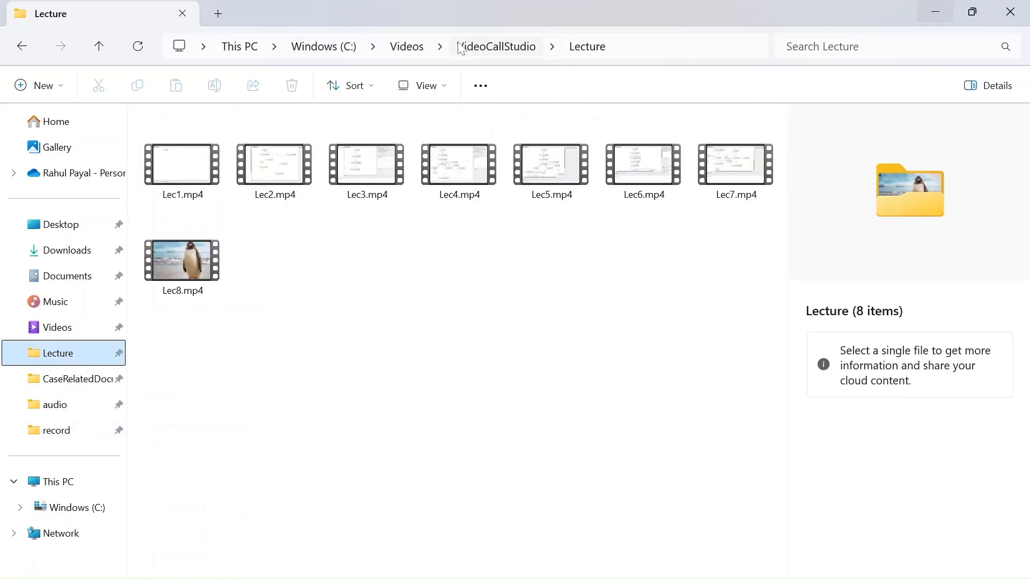
pyautogui.click(482, 47)
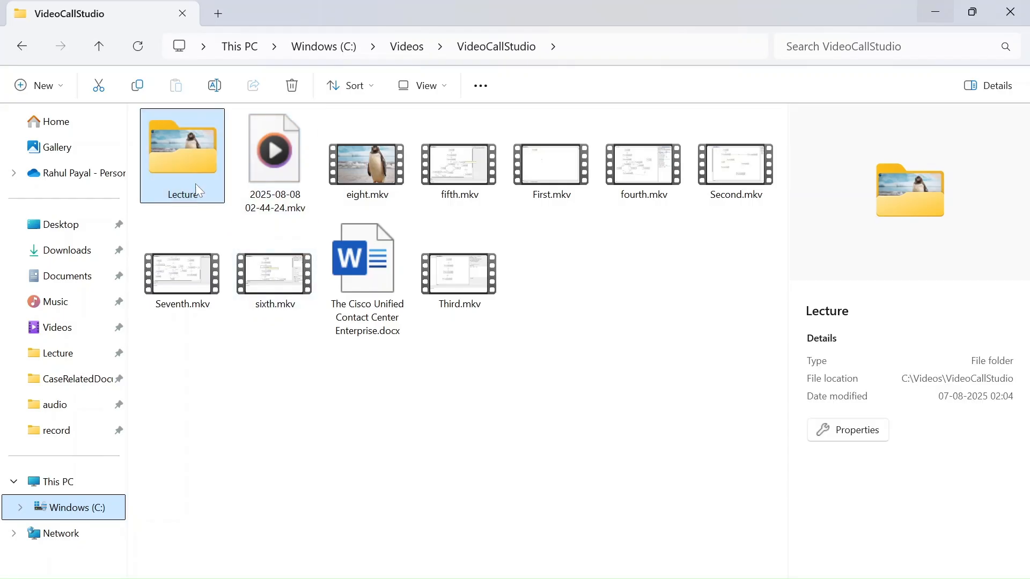
pyautogui.click(406, 48)
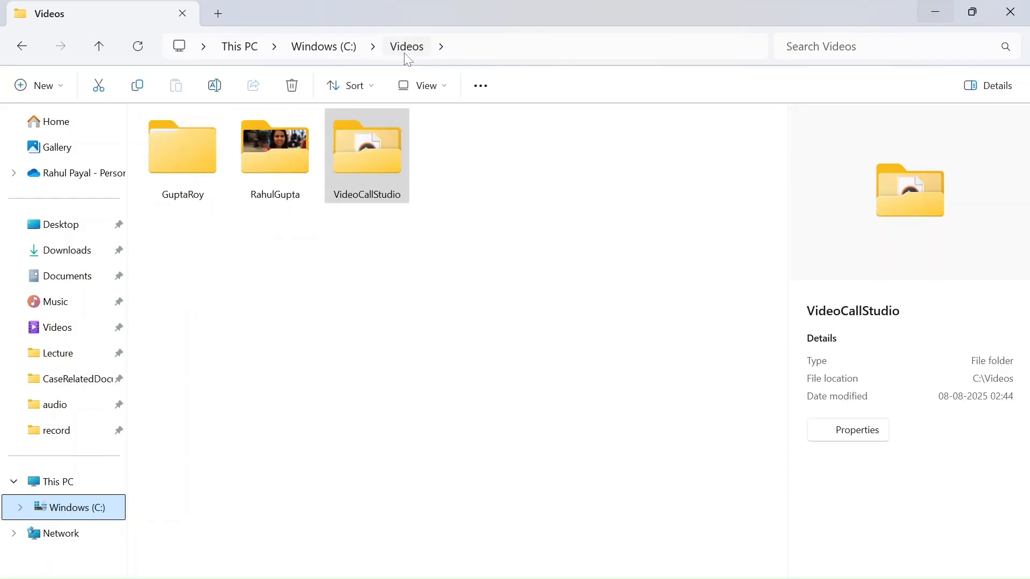
pyautogui.doubleClick(353, 140)
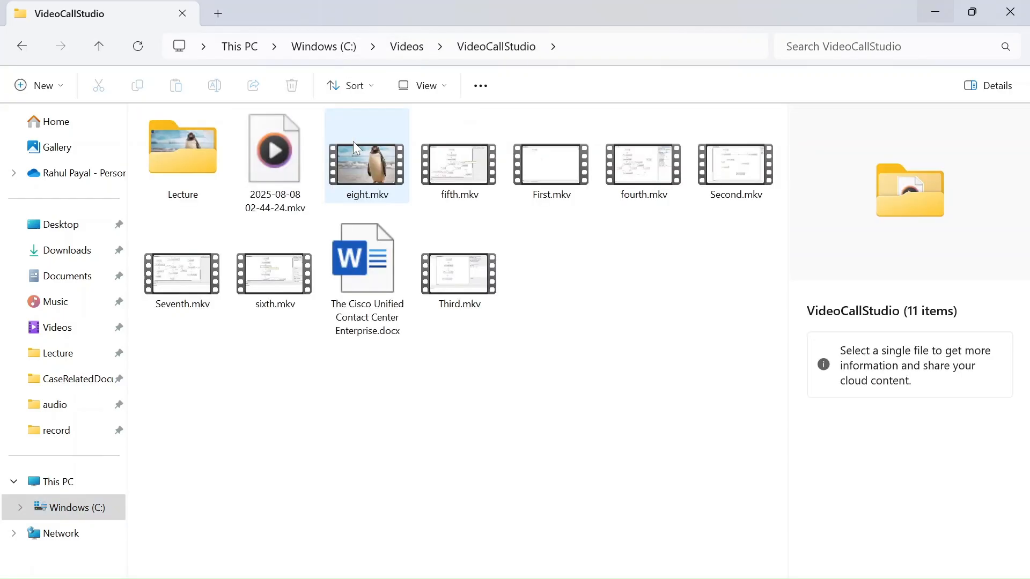
# Open the RecordAudio folder inside C:\CallStudioBasics and copy its full path.
pyautogui.click(341, 53)
pyautogui.click(195, 170)
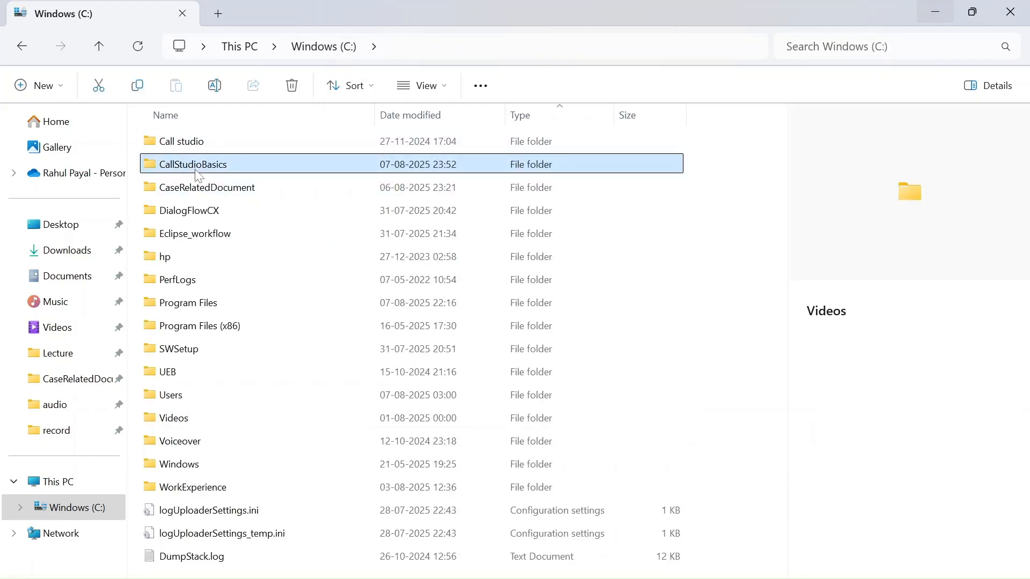
pyautogui.doubleClick(196, 173)
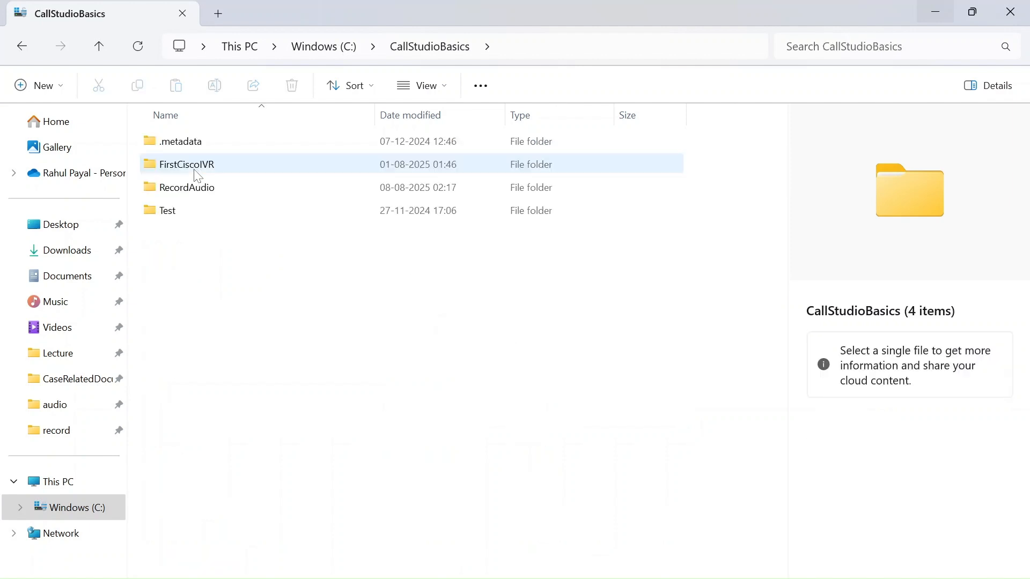
pyautogui.doubleClick(190, 193)
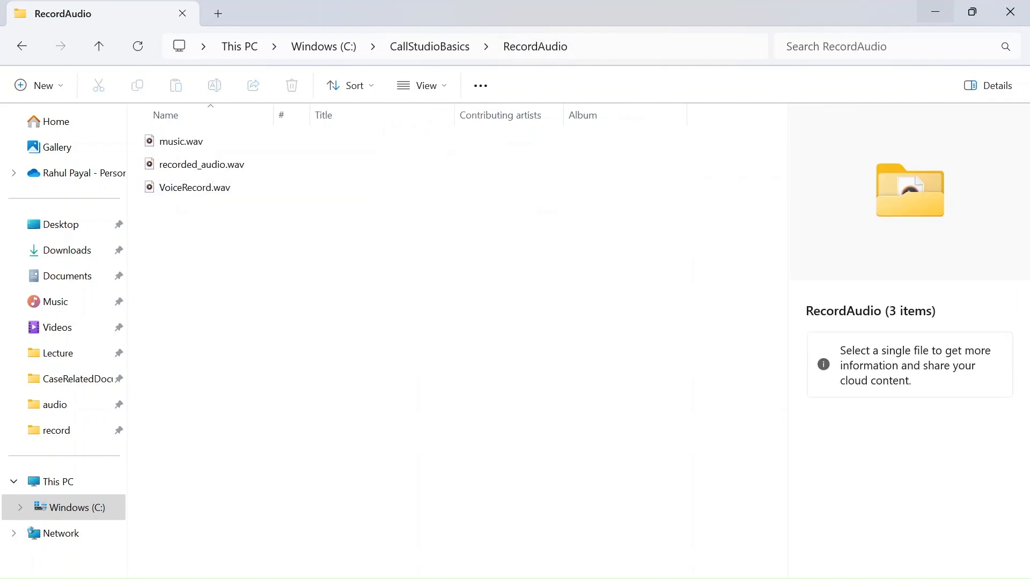
pyautogui.click(517, 54)
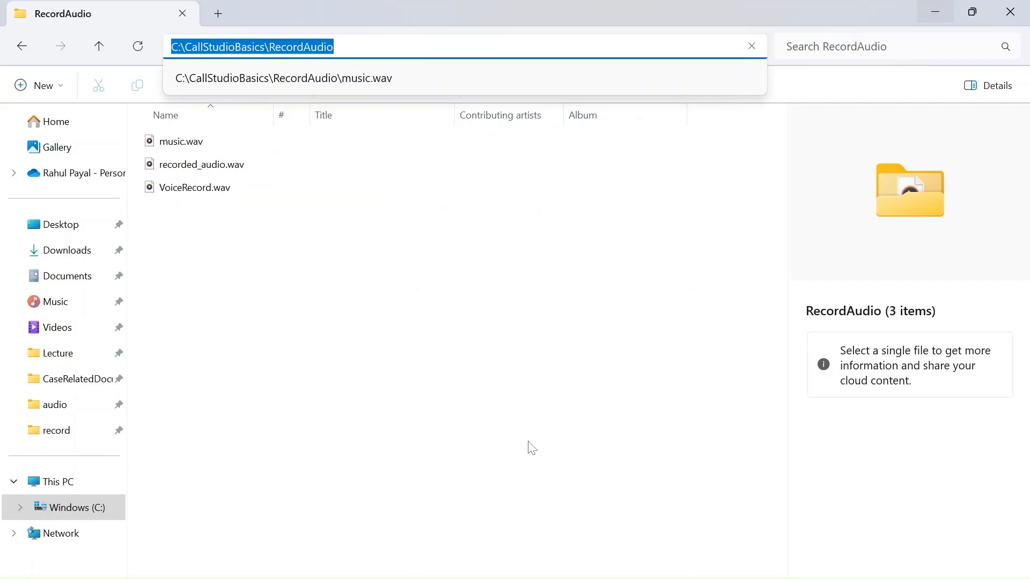
# Return to Call Studio and set Record_02's Path to C:\CallStudioBasics\RecordAudio\.
pyautogui.click(692, 578)
pyautogui.click(861, 230)
pyautogui.hotkey('ctrl', 'v')
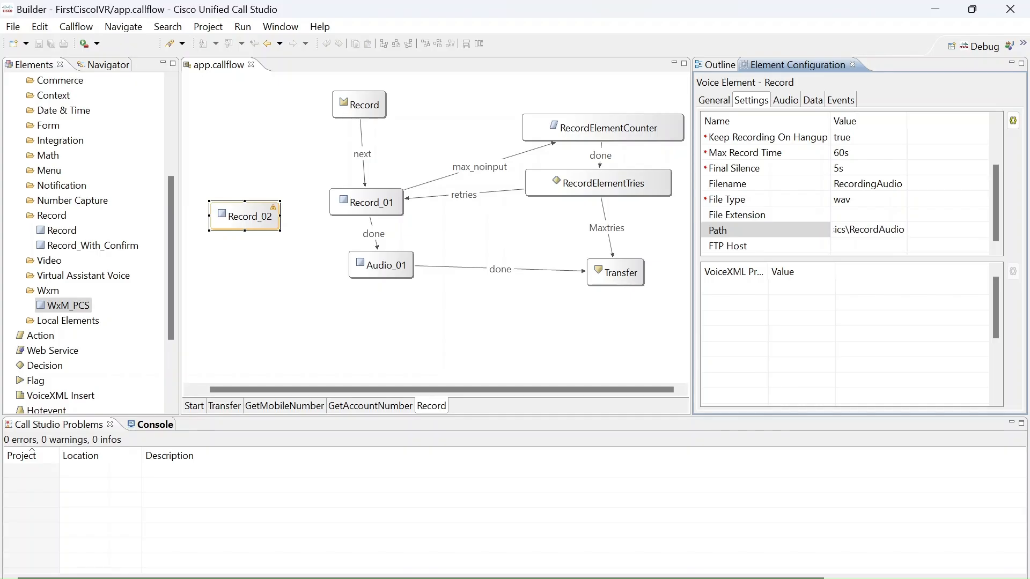
pyautogui.write('\\')
pyautogui.press('Return')
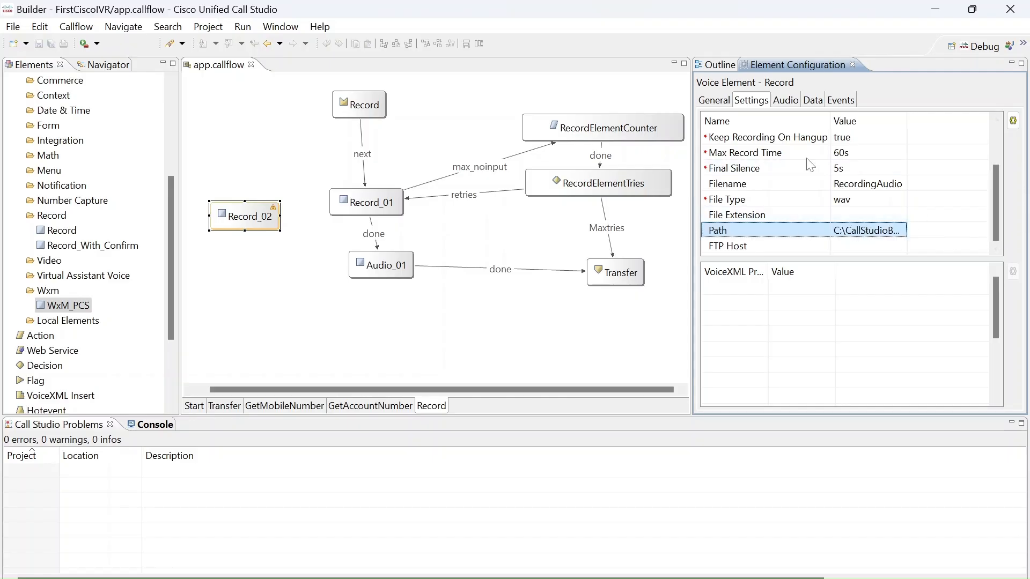
# Check Record_01's file settings and delete the unconnected Record_02 element from the Record page, saving the call flow.
pyautogui.click(389, 209)
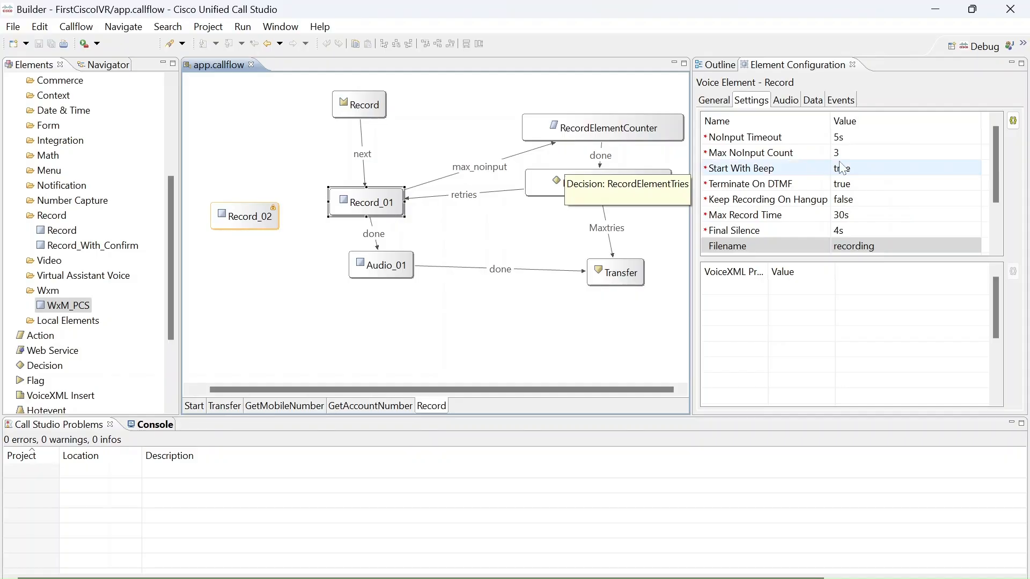
pyautogui.moveTo(996, 143); pyautogui.dragTo(998, 196)
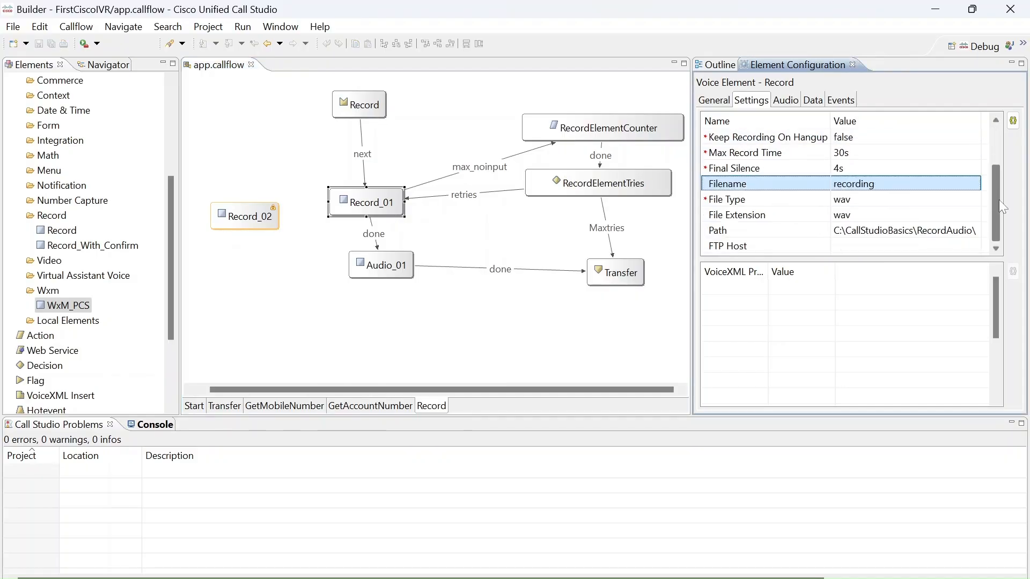
pyautogui.click(257, 232)
pyautogui.press('Delete')
pyautogui.hotkey('ctrl', 's')
# Compare Audio_01's VoiceRecord.wav audio item with the files in File Explorer's RecordAudio folder and return to Call Studio.
pyautogui.click(397, 263)
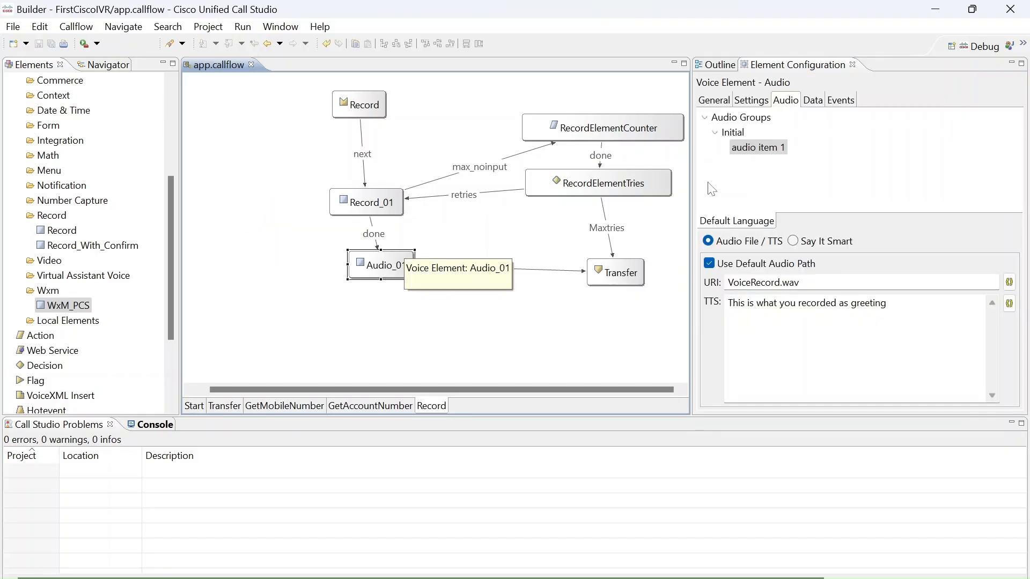
pyautogui.click(761, 106)
pyautogui.click(786, 106)
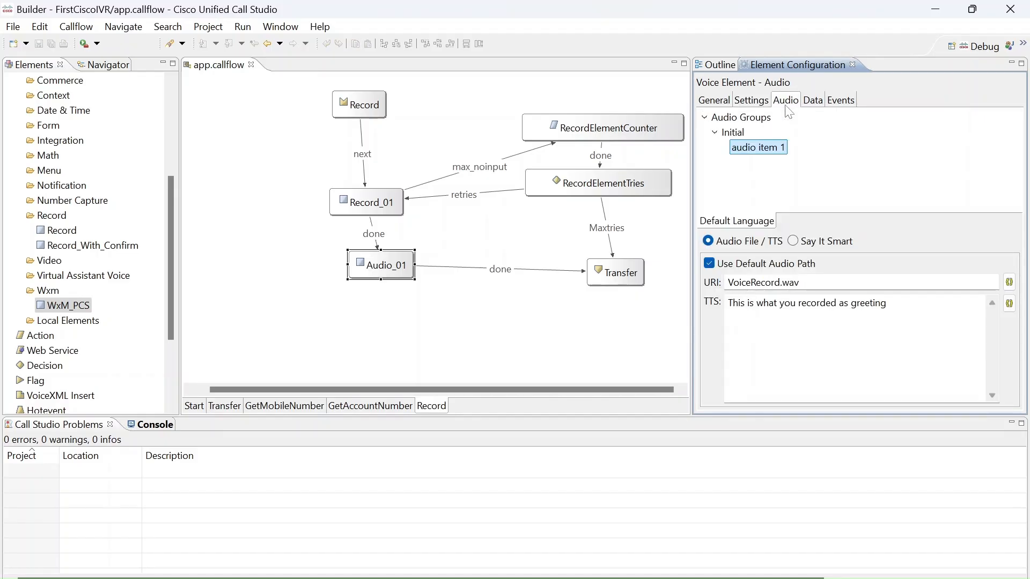
pyautogui.moveTo(824, 283); pyautogui.dragTo(678, 283)
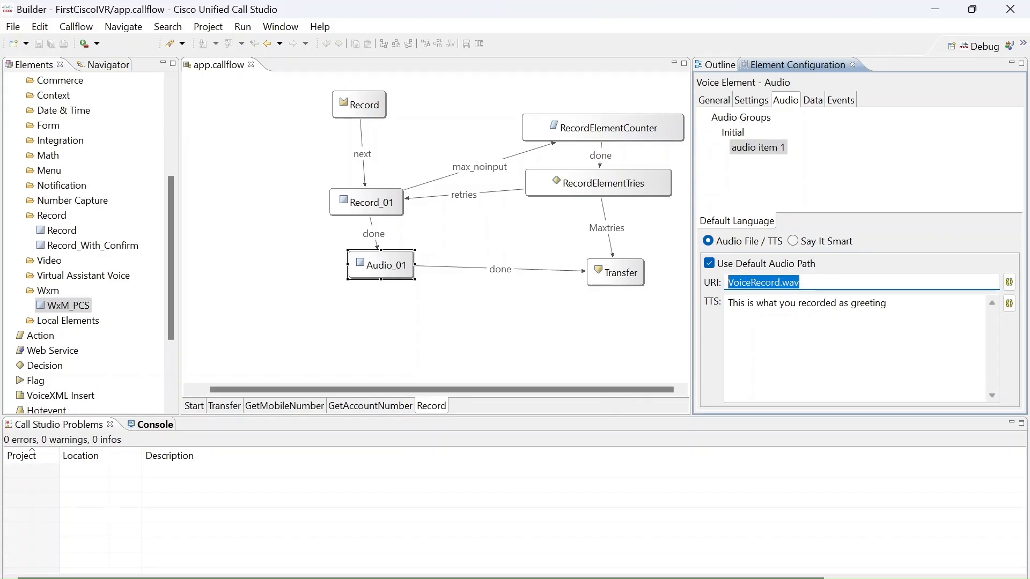
pyautogui.click(540, 578)
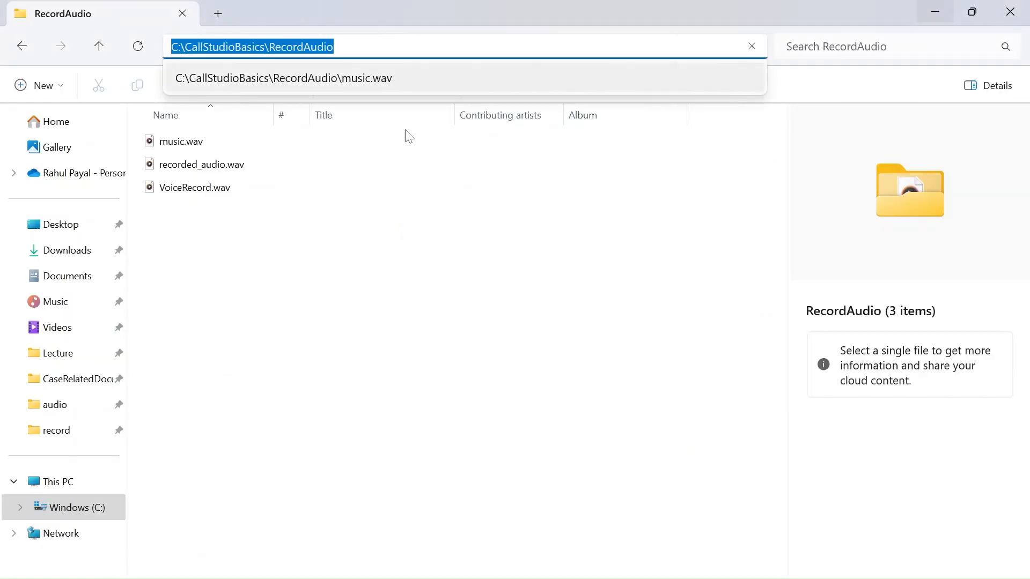
pyautogui.click(400, 188)
pyautogui.click(597, 50)
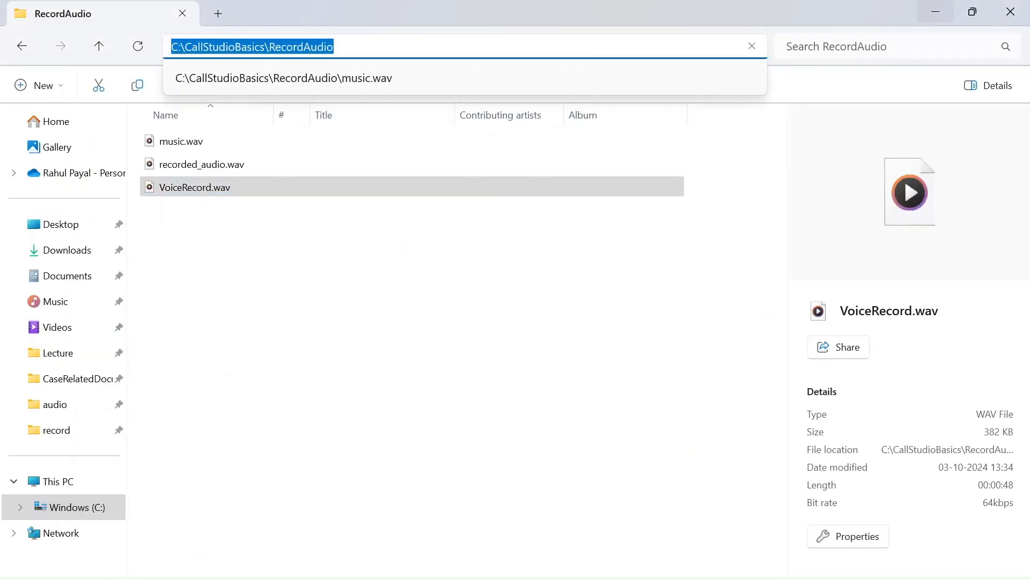
pyautogui.hotkey('alt', 'Tab')
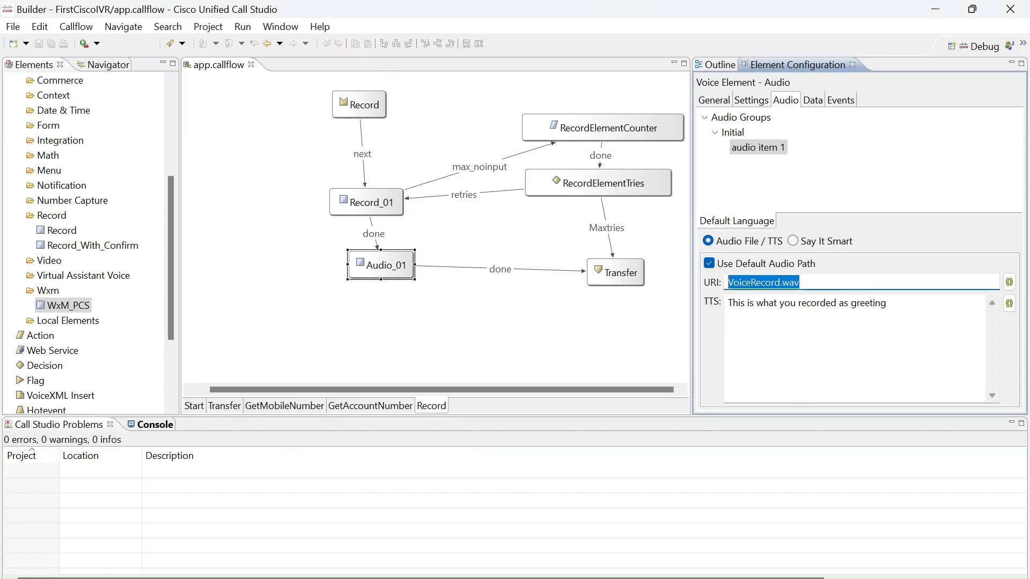
# Turn off the default audio path for Audio_01's audio item 1.
pyautogui.click(709, 264)
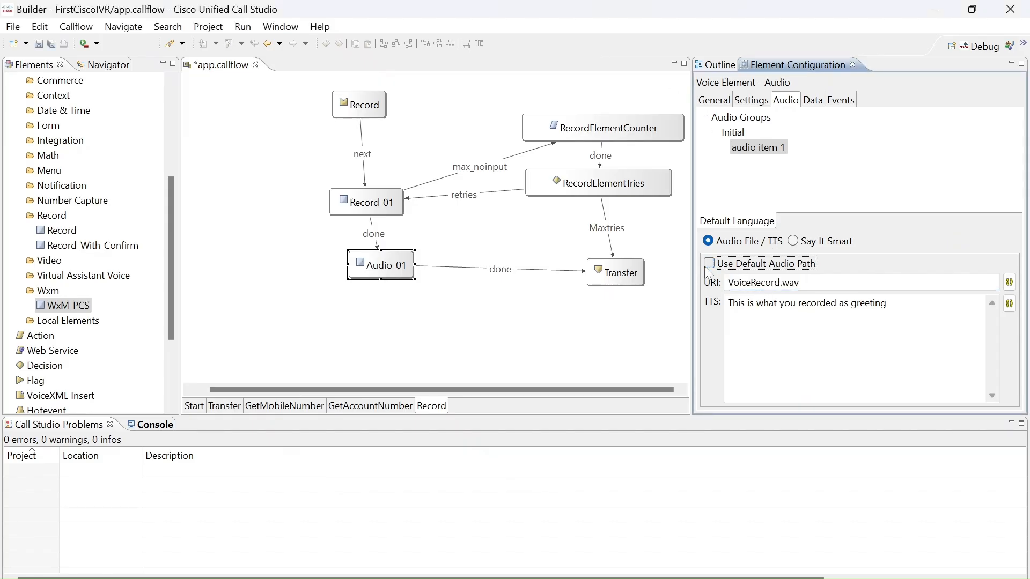
pyautogui.click(709, 263)
pyautogui.click(709, 263)
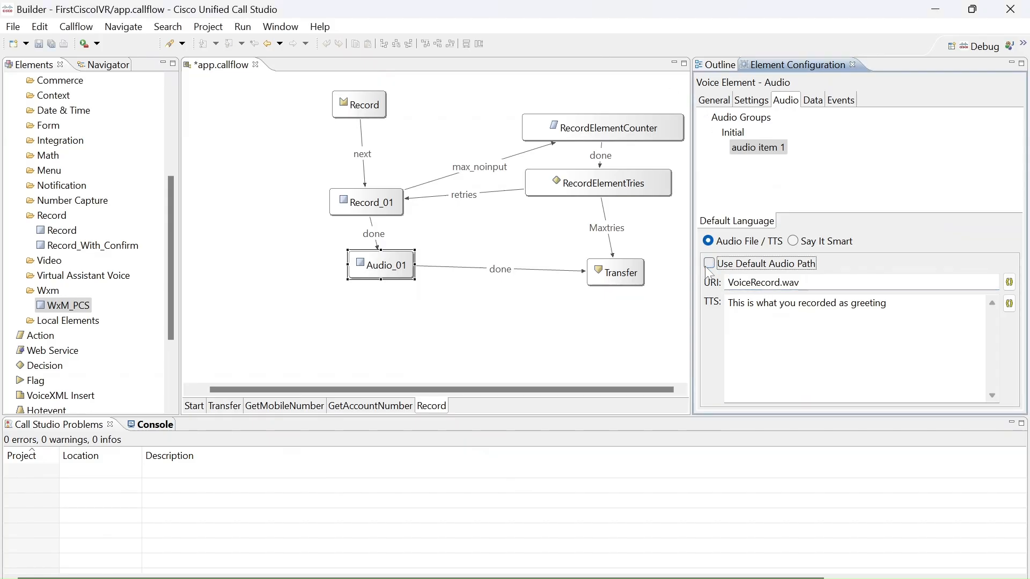
# Examine the Say It Smart options and Substitution Tag Builder categories for audio item 1, and return it to Audio File / TTS.
pyautogui.click(793, 241)
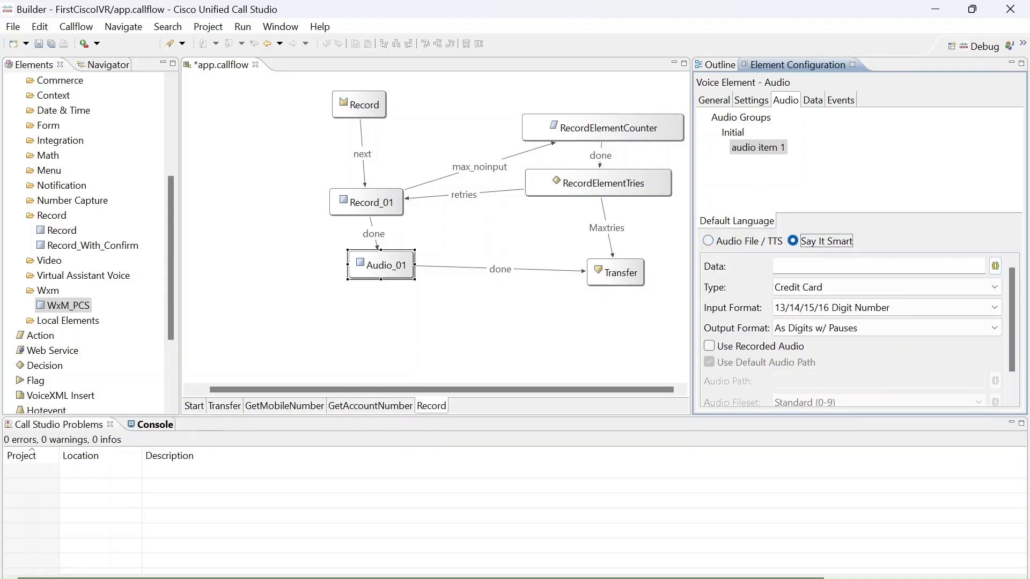
pyautogui.click(996, 266)
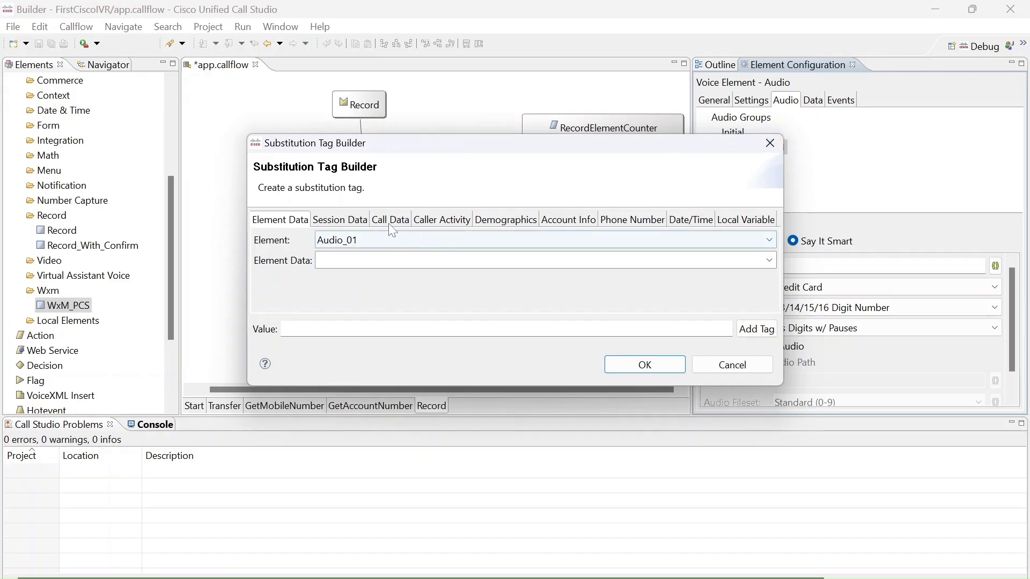
pyautogui.click(729, 221)
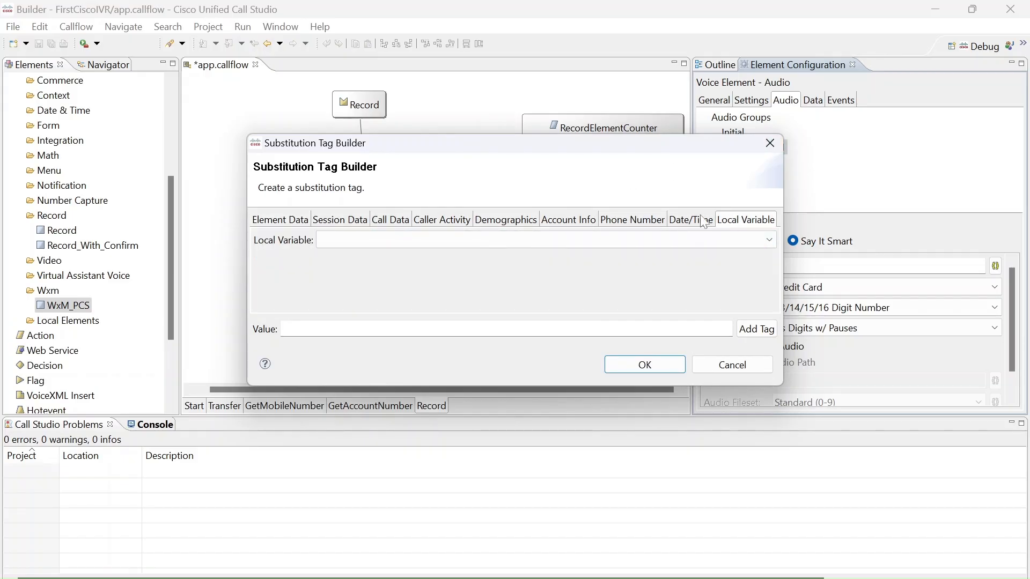
pyautogui.click(768, 241)
pyautogui.click(768, 241)
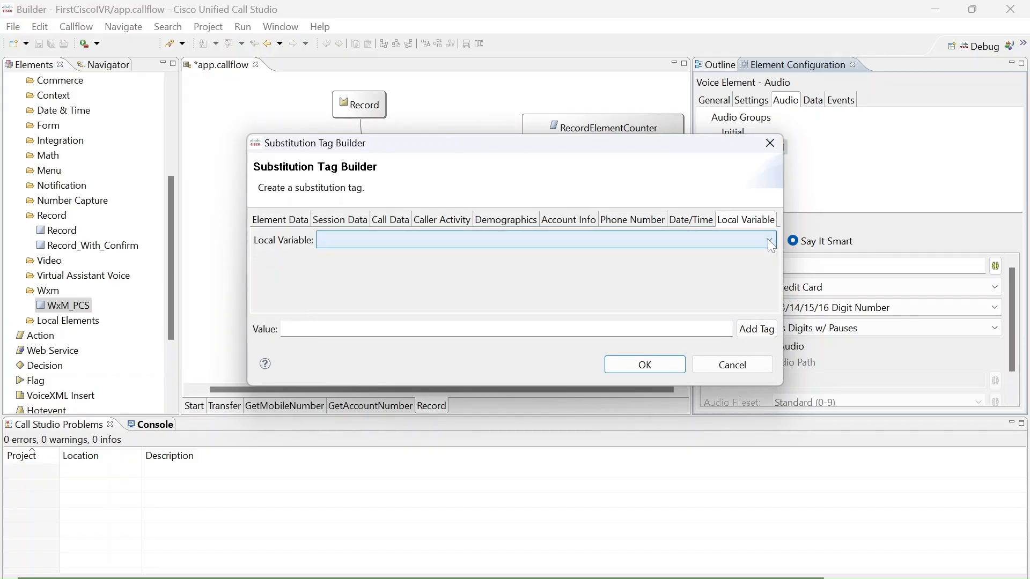
pyautogui.click(697, 220)
pyautogui.click(646, 220)
pyautogui.click(575, 222)
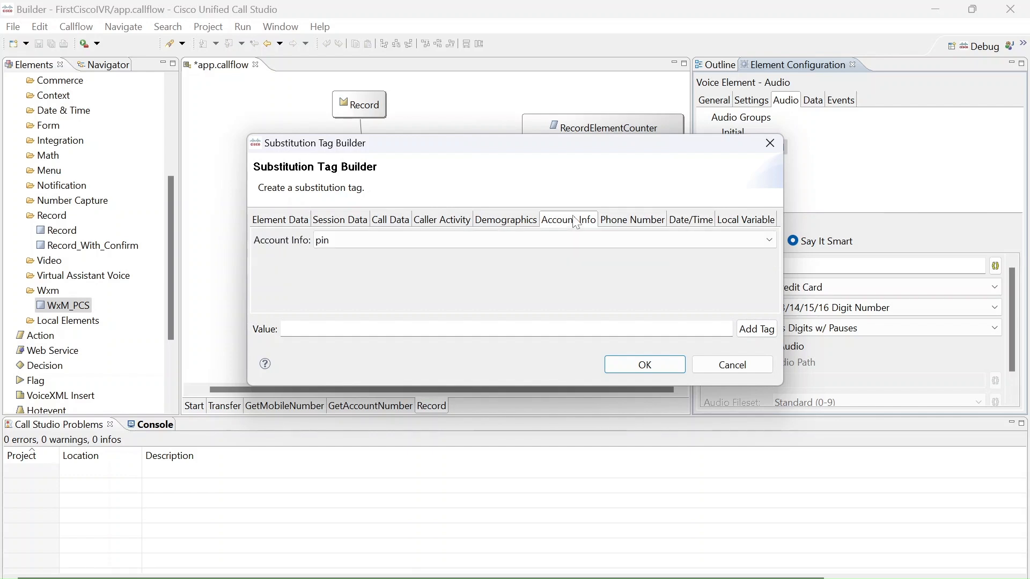
pyautogui.click(399, 224)
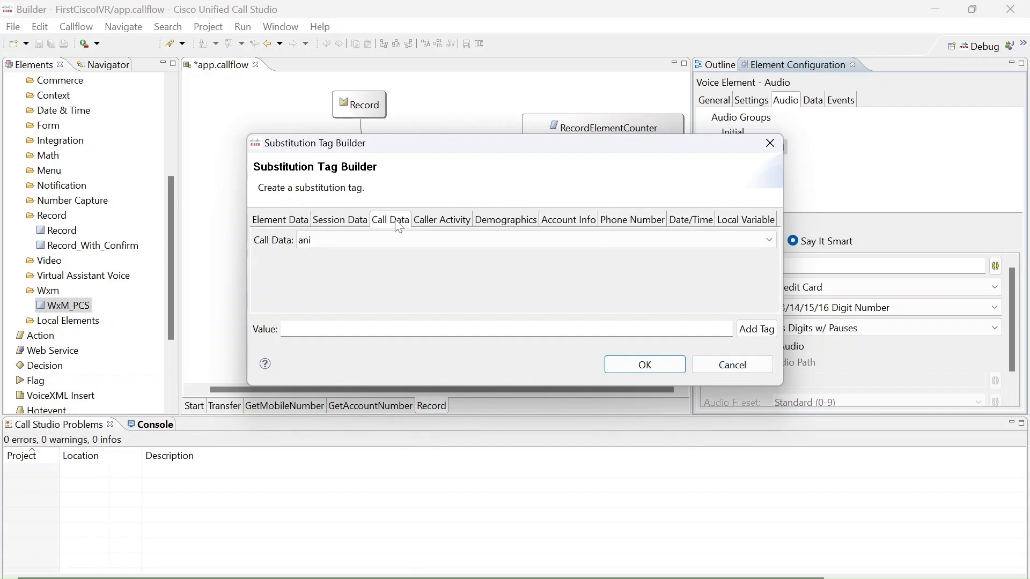
pyautogui.click(438, 221)
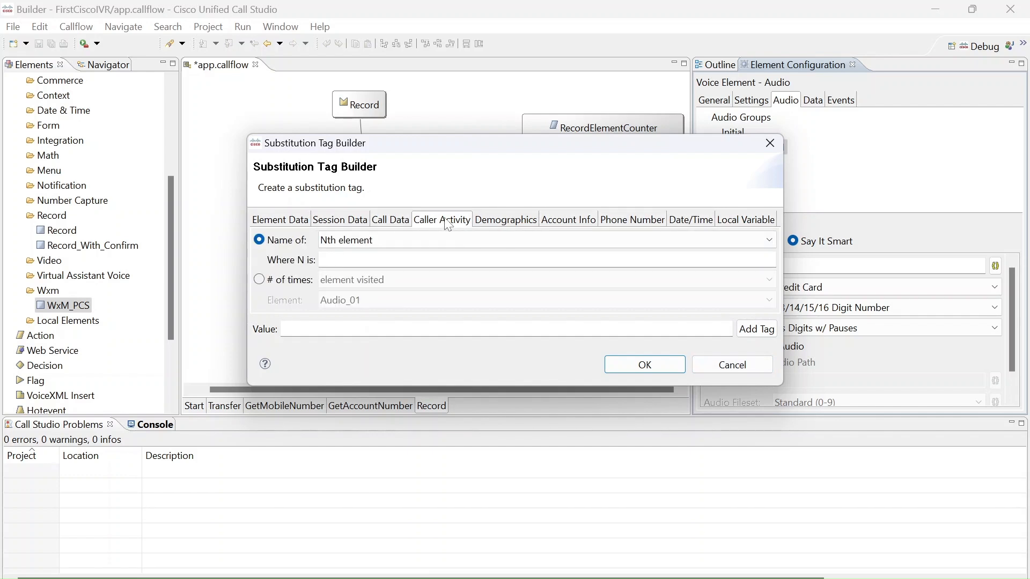
pyautogui.click(738, 365)
pyautogui.click(745, 241)
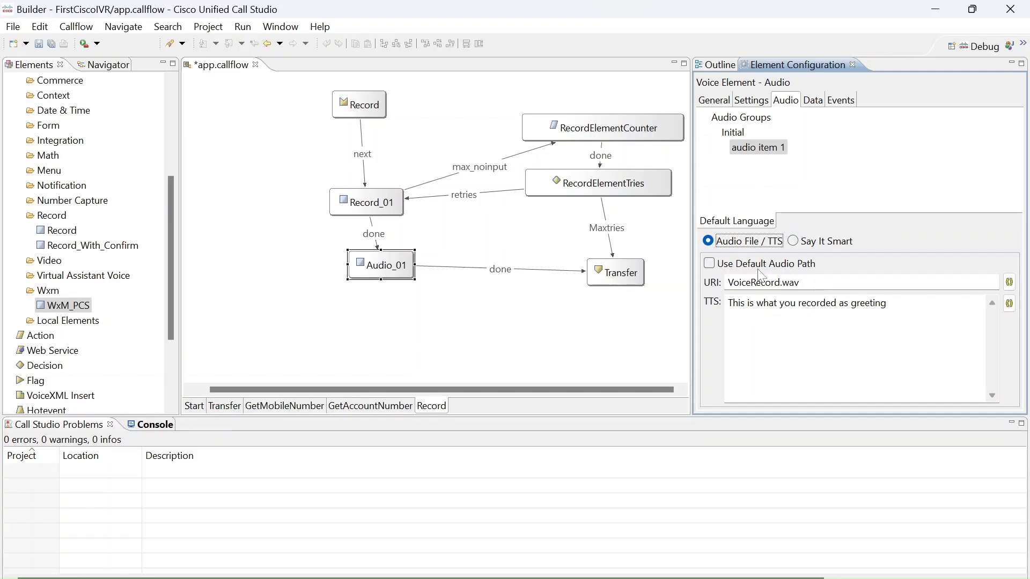
# Try prefixing Audio_01's URI with C:\CallStudioBasics\RecordAudio, remove the prefix, and save with the default audio path turned back on.
pyautogui.press('Tab')
pyautogui.press('Tab')
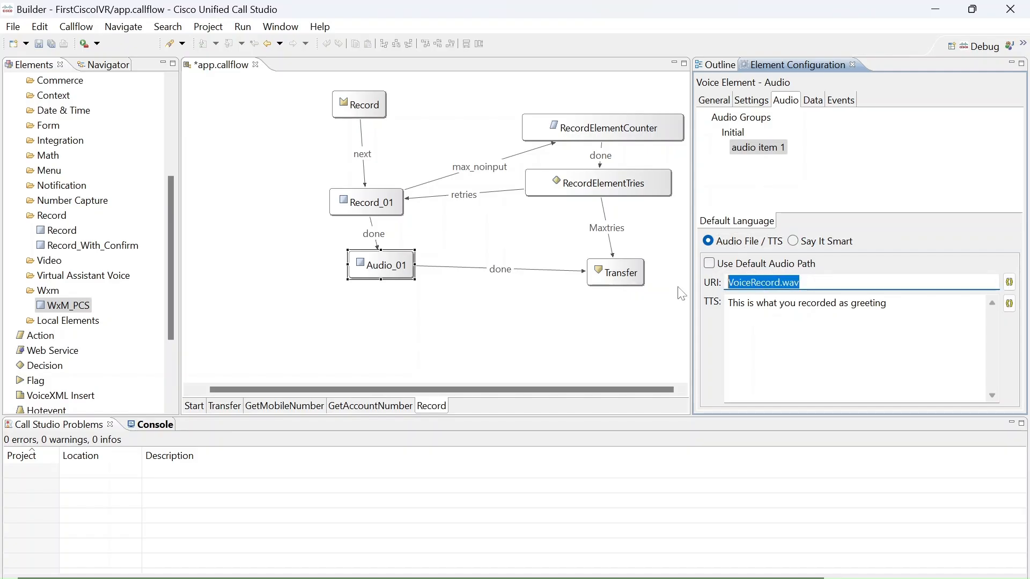
pyautogui.press('Left')
pyautogui.write('C:\\CallStudioBasics\\RecordAudio')
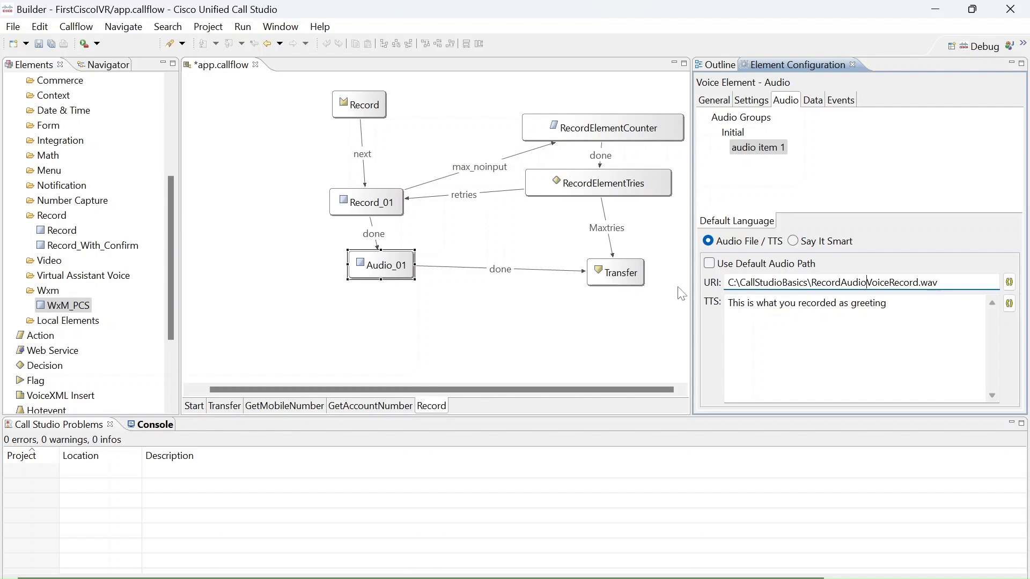
pyautogui.press('BackSpace')
pyautogui.press('BackSpace')
pyautogui.press('BackSpace')
pyautogui.press('BackSpace')
pyautogui.press('BackSpace')
pyautogui.press('BackSpace')
pyautogui.press('BackSpace')
pyautogui.press('BackSpace')
pyautogui.press('BackSpace')
pyautogui.press('BackSpace')
pyautogui.press('BackSpace')
pyautogui.press('BackSpace')
pyautogui.press('BackSpace')
pyautogui.press('BackSpace')
pyautogui.press('BackSpace')
pyautogui.press('BackSpace')
pyautogui.press('BackSpace')
pyautogui.press('BackSpace')
pyautogui.press('BackSpace')
pyautogui.press('BackSpace')
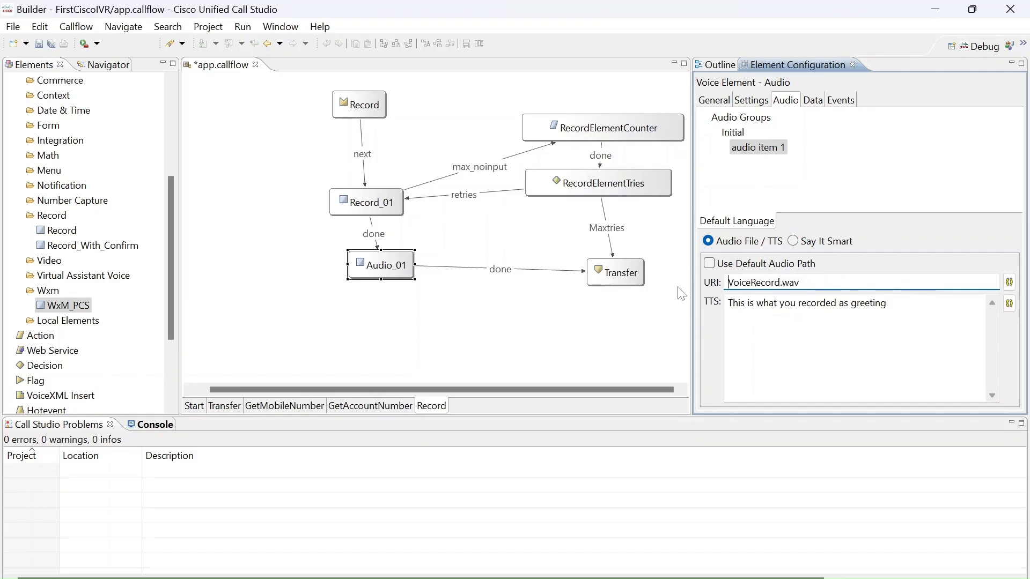
pyautogui.click(709, 264)
pyautogui.hotkey('ctrl', 's')
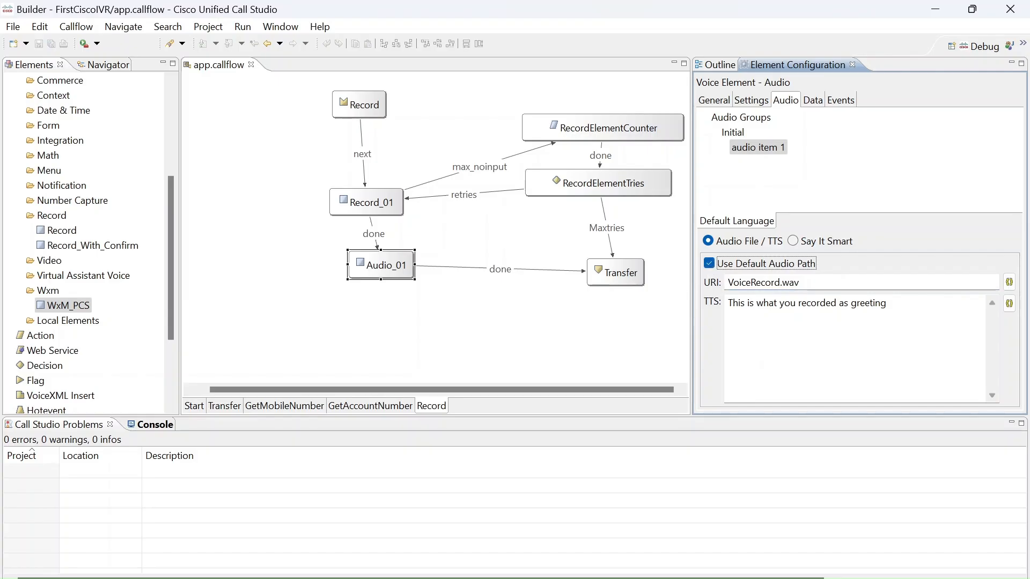
# Copy Record_01's filename into Audio_01's URI so it reads recording.wav, and save the call flow.
pyautogui.moveTo(890, 304); pyautogui.dragTo(721, 304)
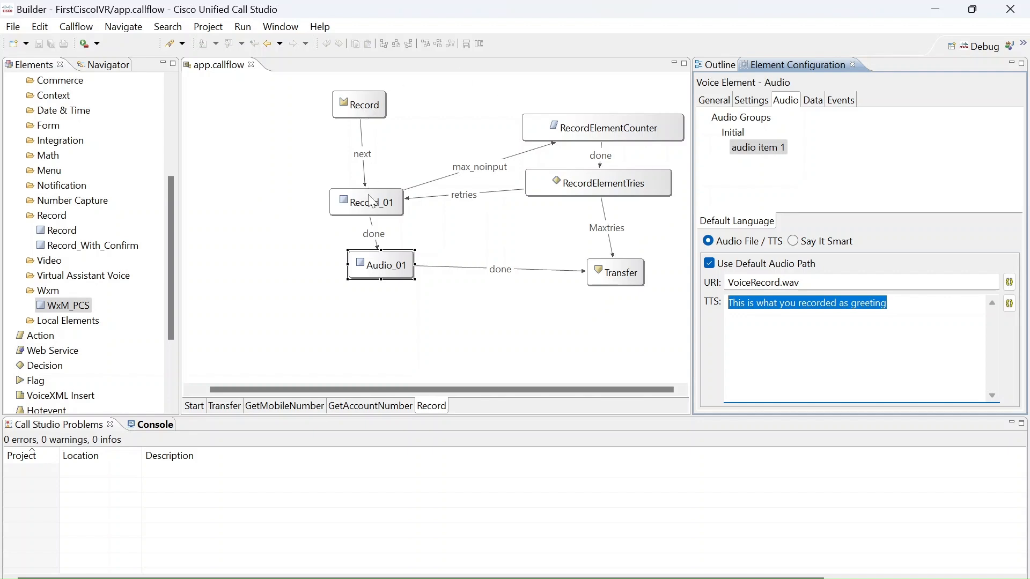
pyautogui.click(371, 200)
pyautogui.click(874, 183)
pyautogui.hotkey('ctrl', 'c')
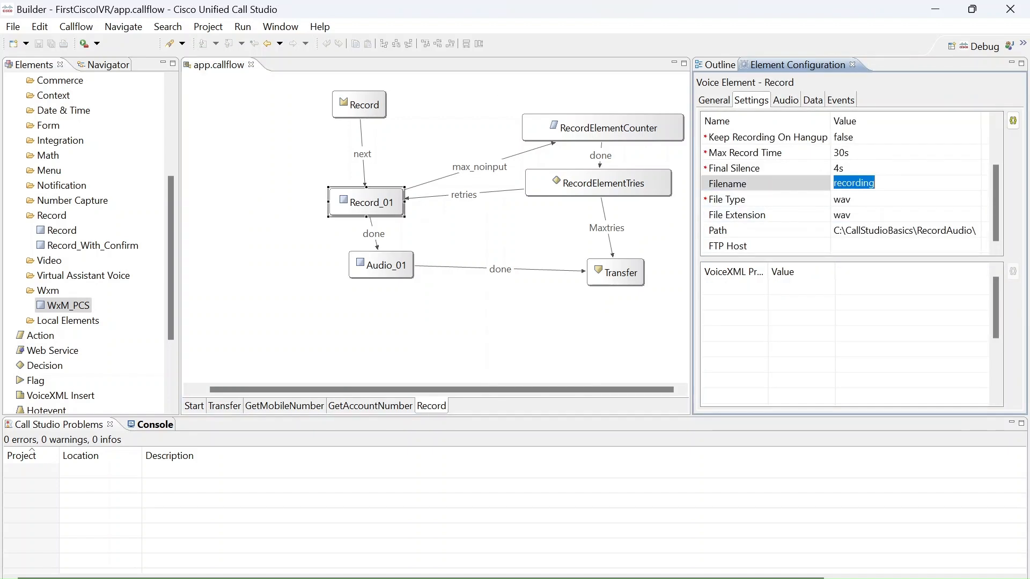
pyautogui.click(392, 271)
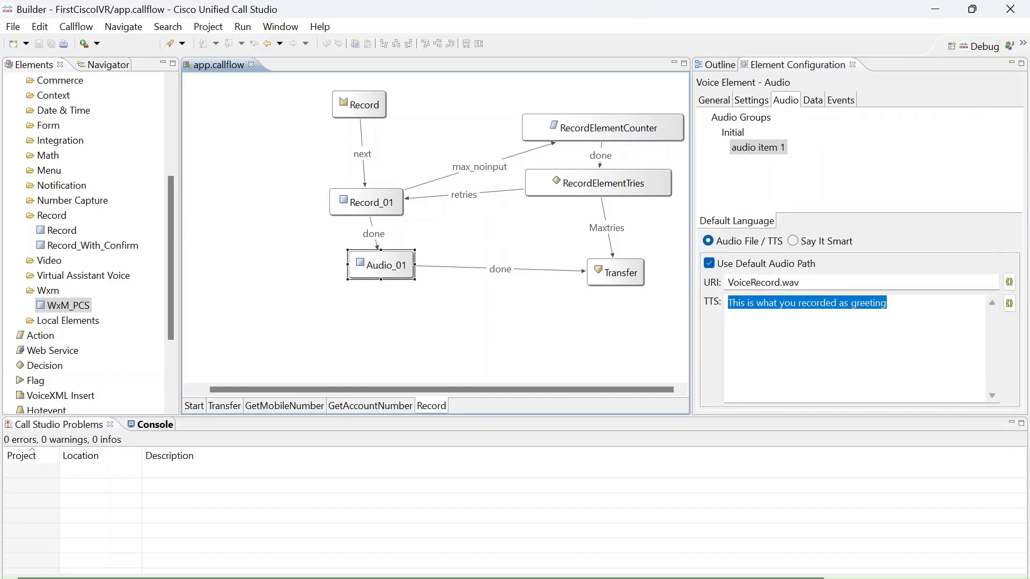
pyautogui.moveTo(778, 283); pyautogui.dragTo(464, 300)
pyautogui.hotkey('ctrl', 'v')
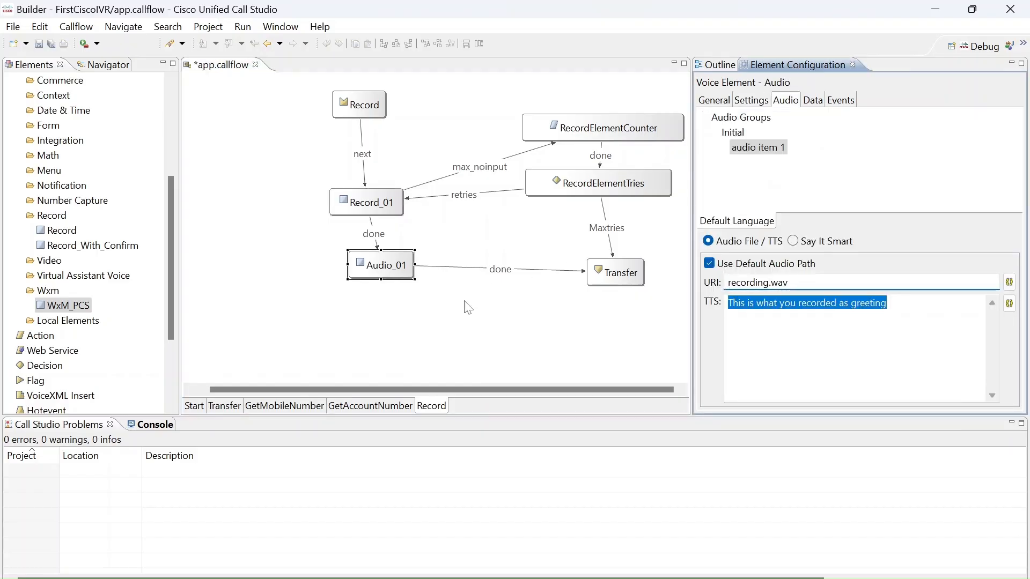
pyautogui.hotkey('ctrl', 's')
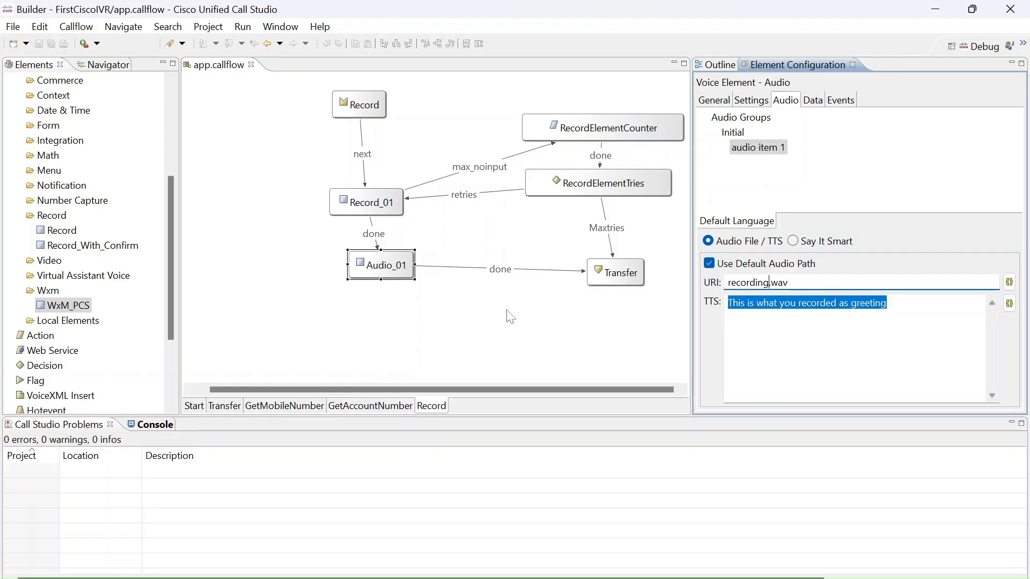
# Review Record_01's settings, the FirstCiscoIVR project contents, and the Start, Transfer, GetMobileNumber, GetAccountNumber and Record call flow pages.
pyautogui.click(399, 206)
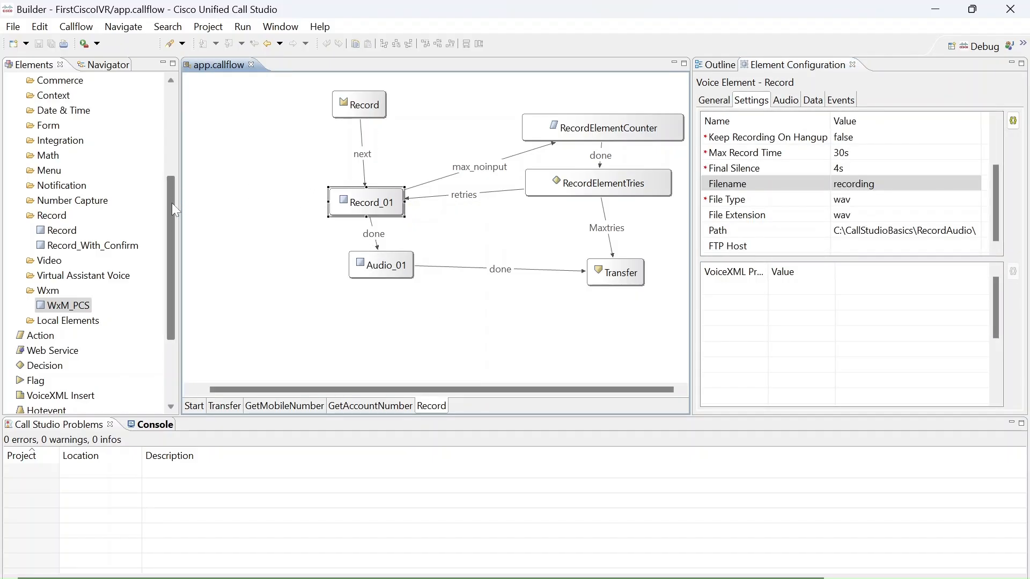
pyautogui.click(170, 218)
pyautogui.moveTo(169, 211); pyautogui.dragTo(167, 128)
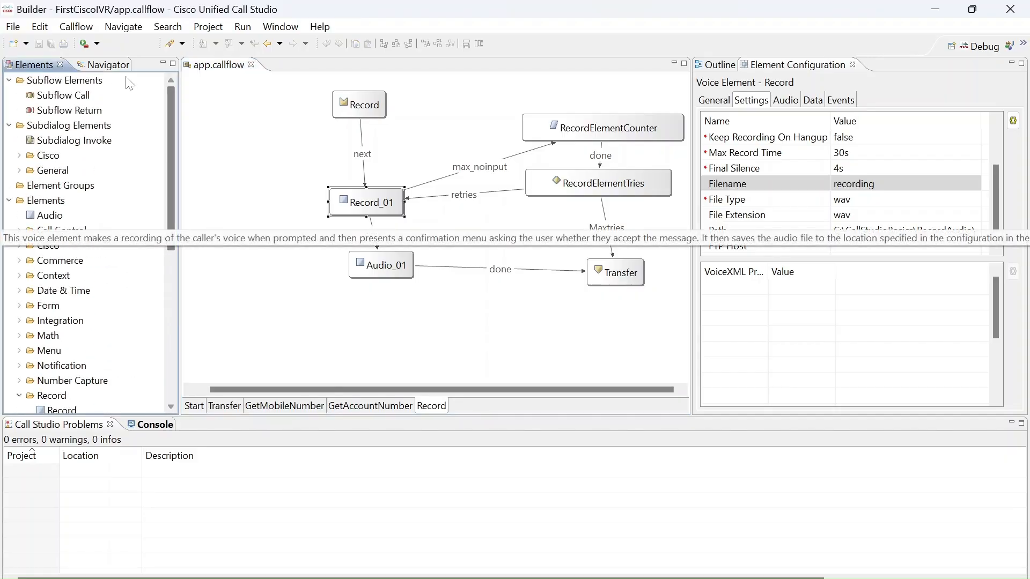
pyautogui.click(109, 65)
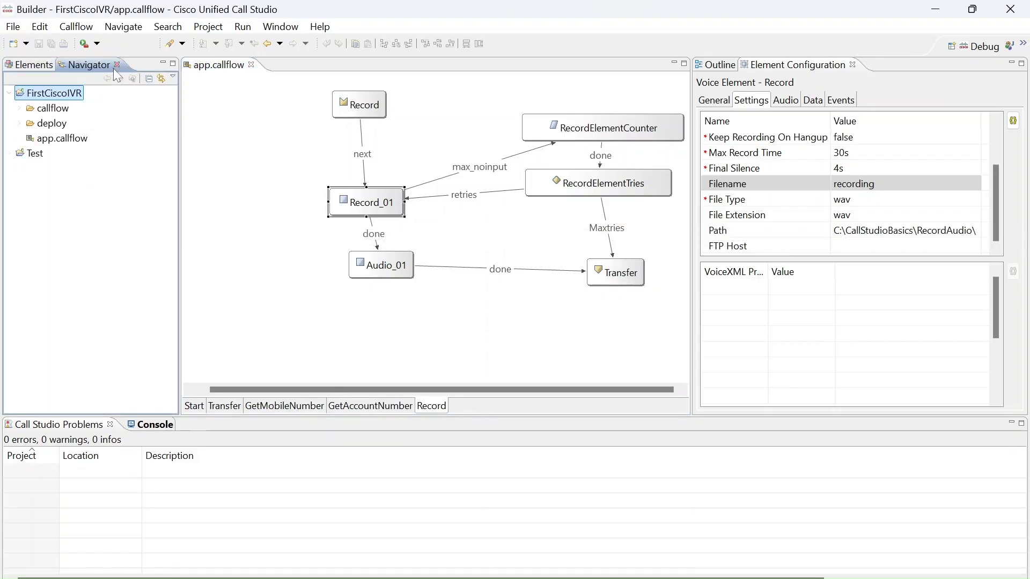
pyautogui.click(78, 91)
pyautogui.click(199, 407)
pyautogui.click(226, 410)
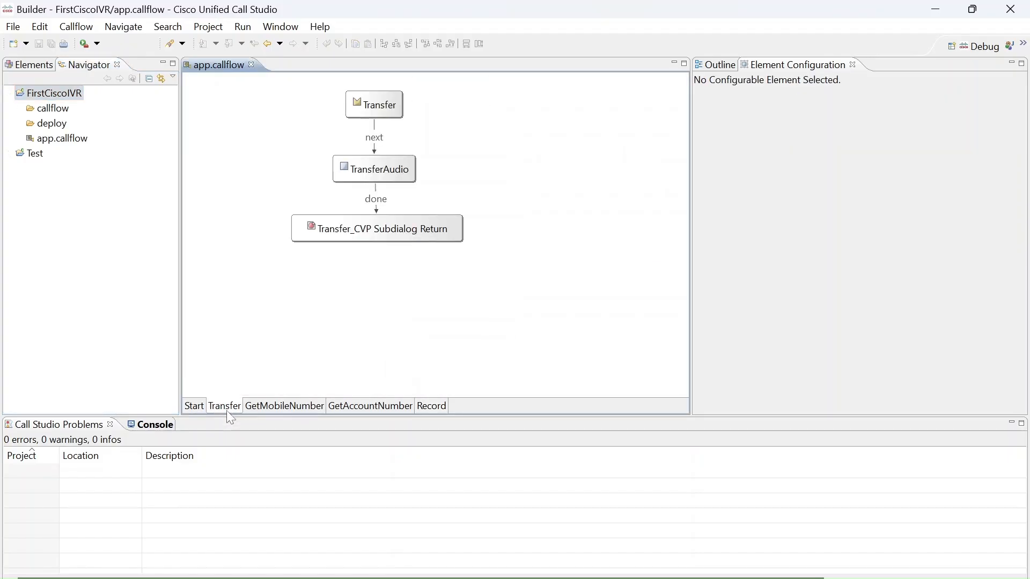
pyautogui.click(274, 409)
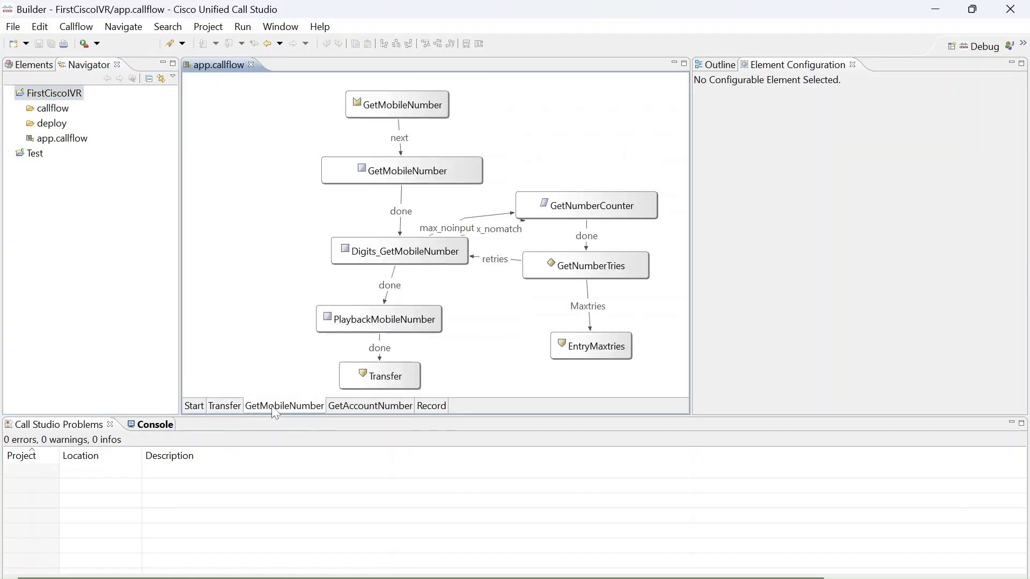
pyautogui.click(355, 409)
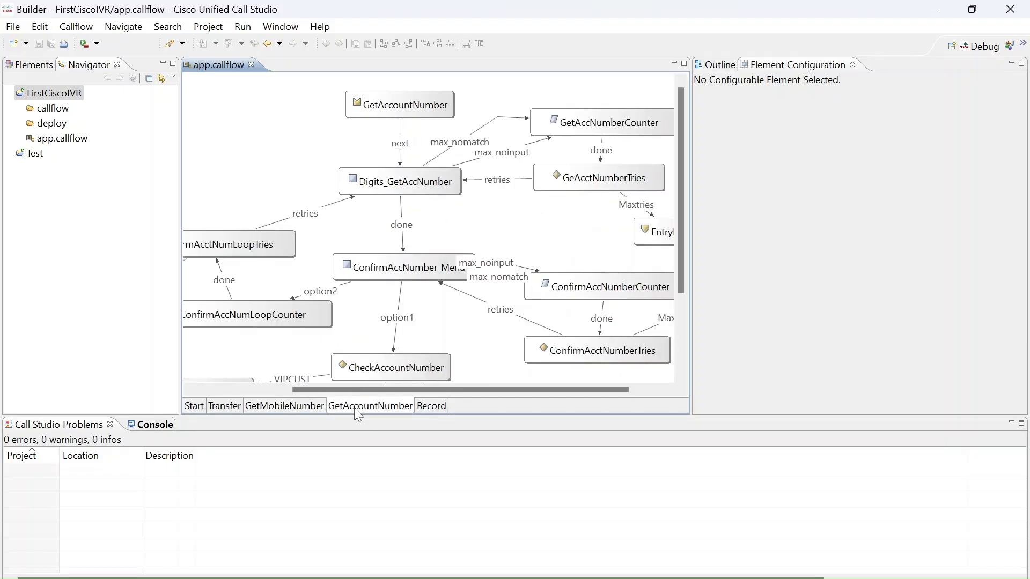
pyautogui.click(430, 407)
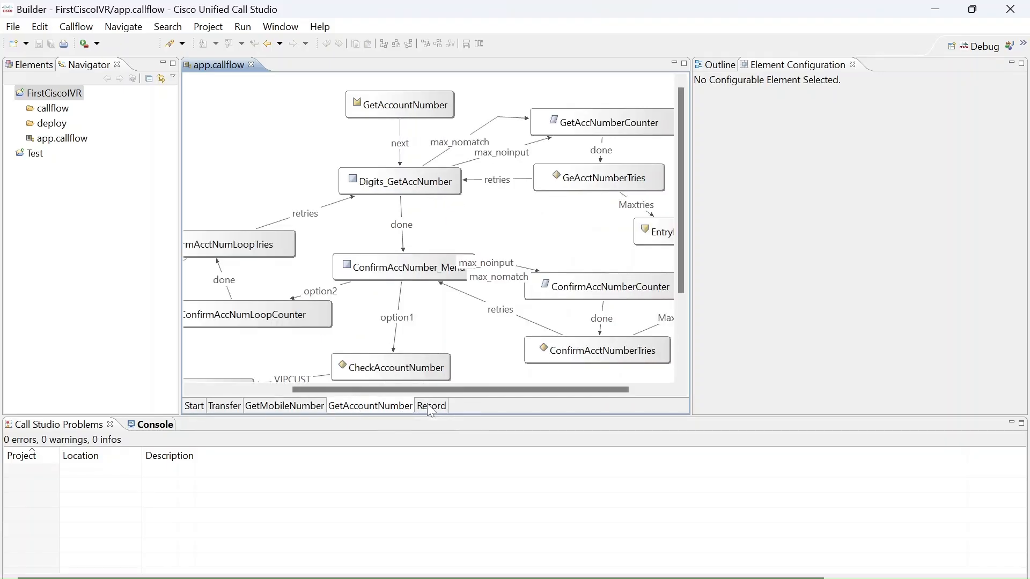
pyautogui.click(383, 409)
pyautogui.click(289, 409)
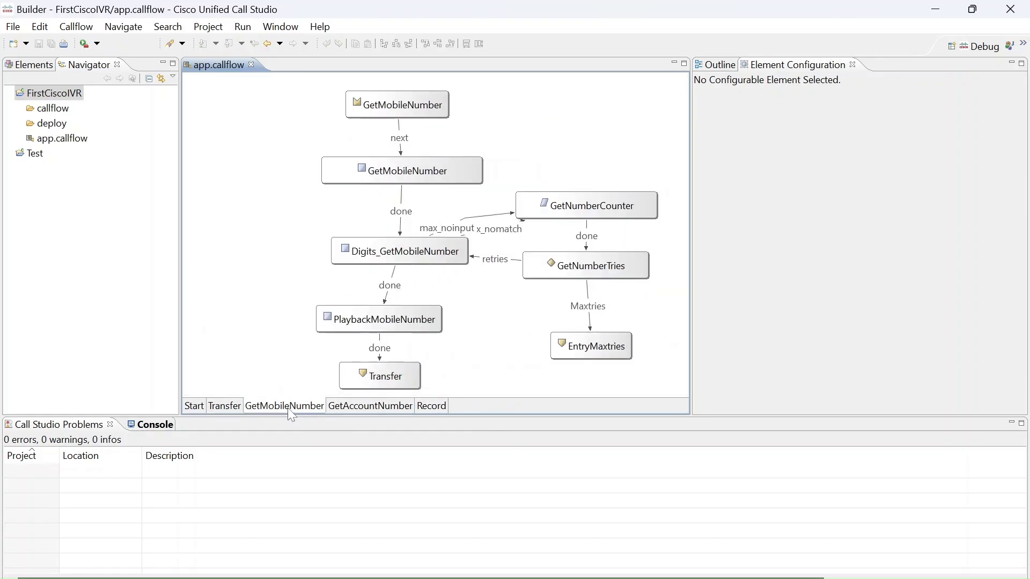
# Validate the FirstCiscoIVR project and check its console output and list of problems.
pyautogui.click(347, 409)
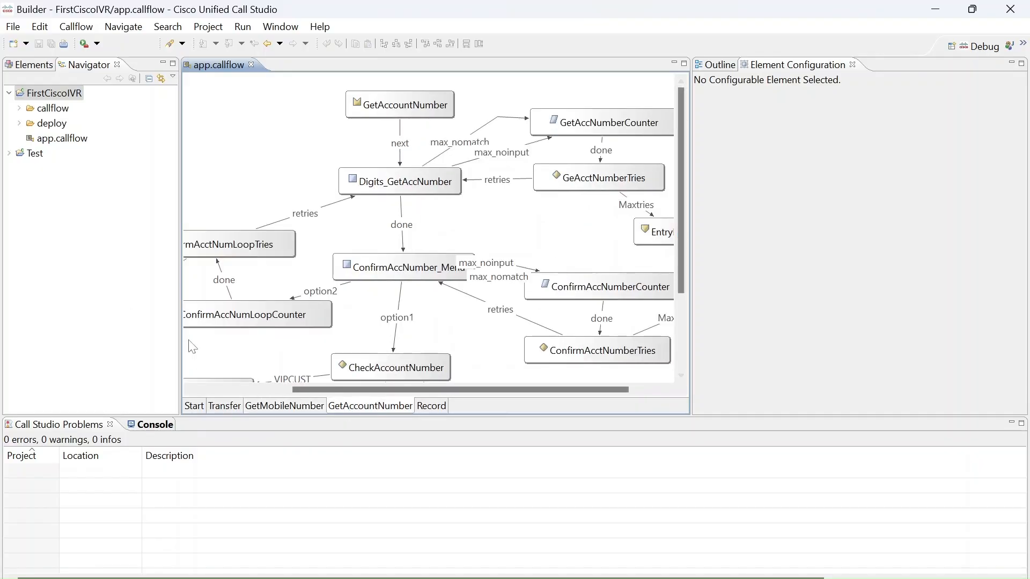
pyautogui.rightClick(52, 93)
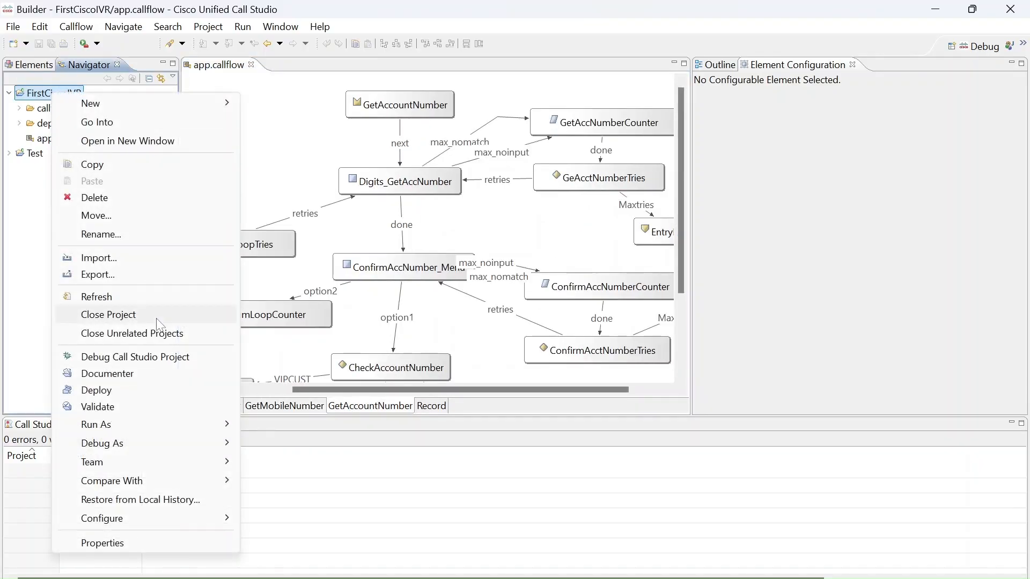
pyautogui.click(292, 153)
pyautogui.click(163, 427)
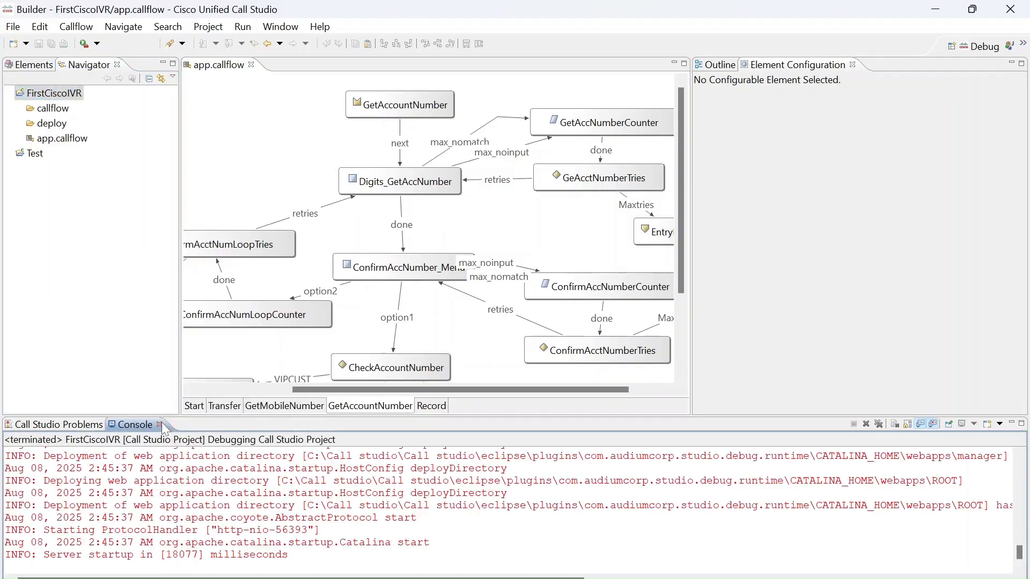
pyautogui.rightClick(79, 94)
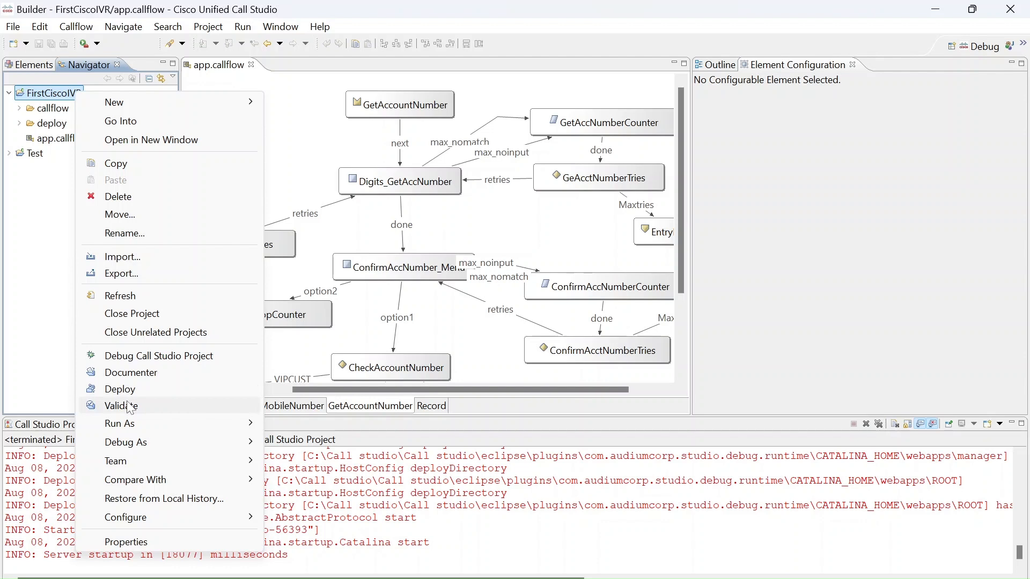
pyautogui.click(128, 407)
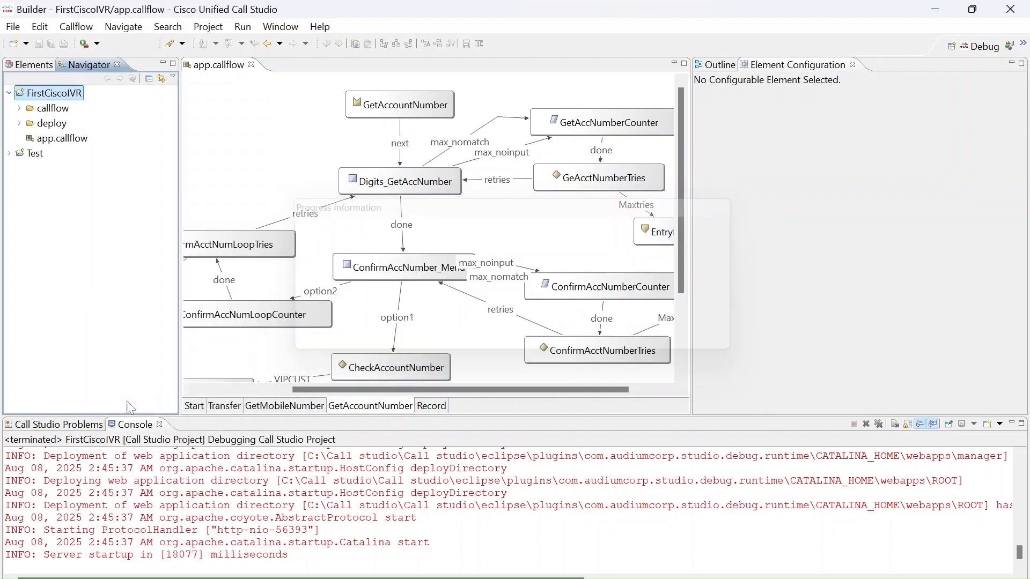
pyautogui.click(79, 426)
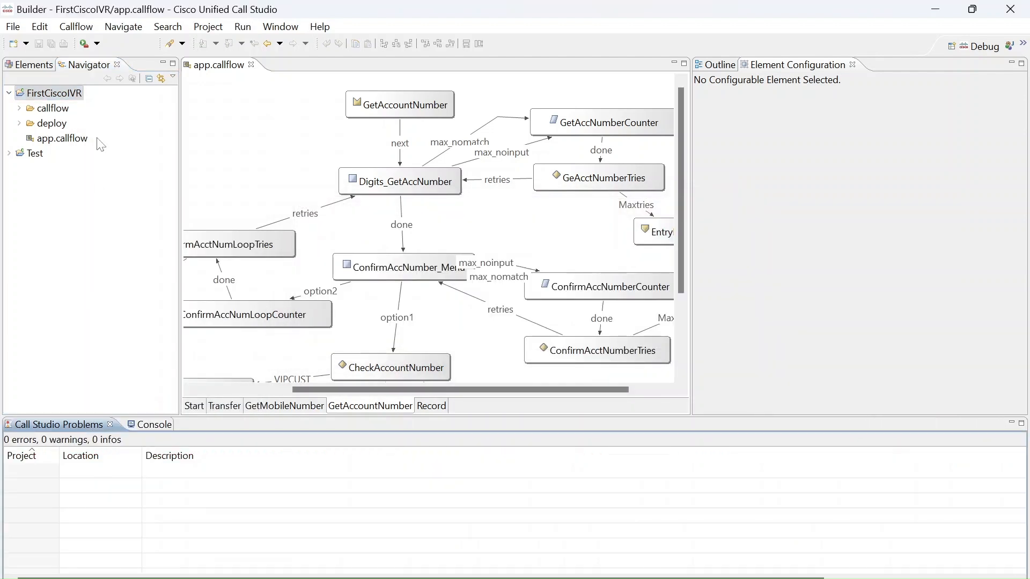
# Start debugging the FirstCiscoIVR Call Studio project and connect a test call to the voice application.
pyautogui.rightClick(75, 94)
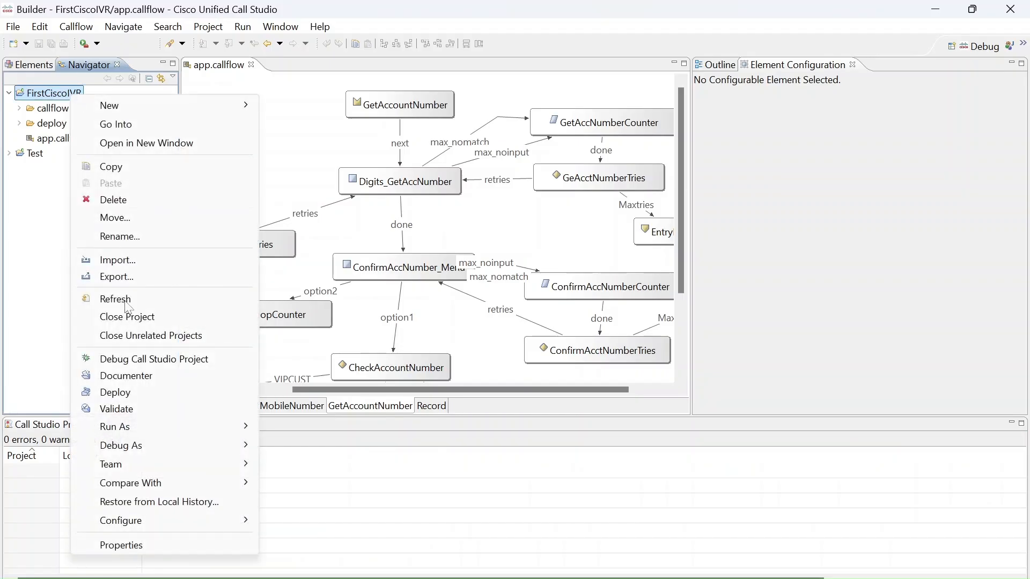
pyautogui.click(129, 360)
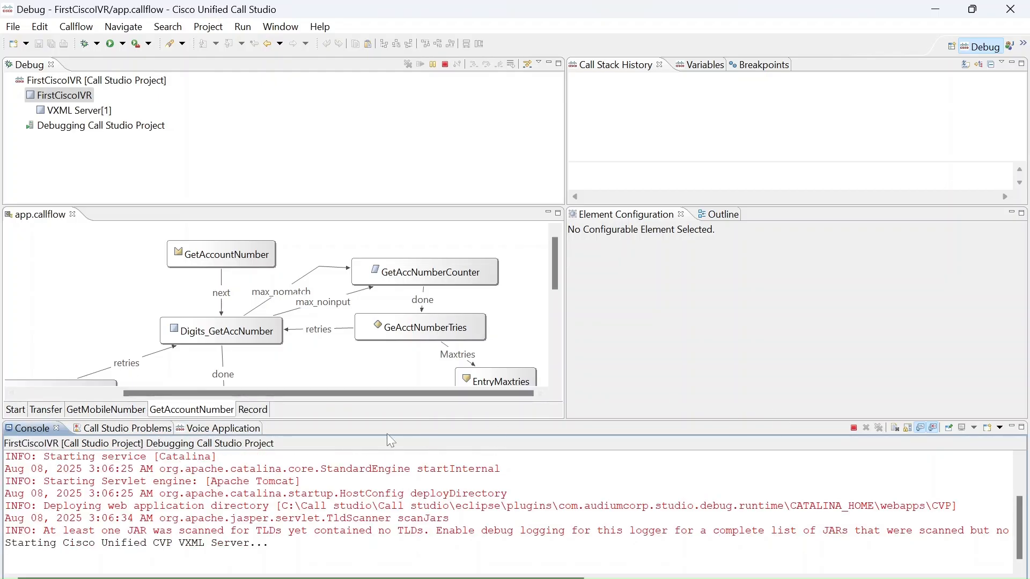
pyautogui.click(247, 432)
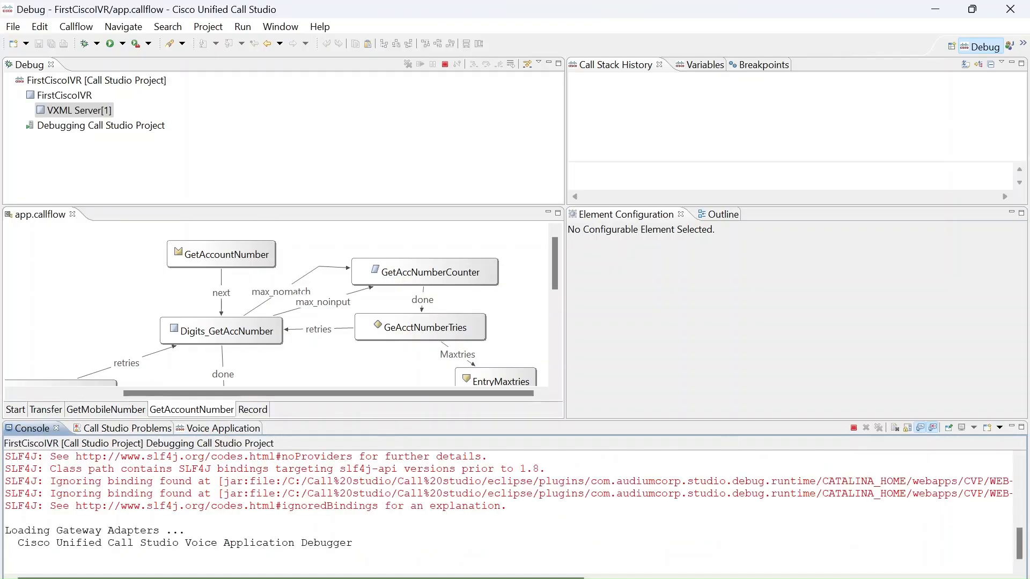
pyautogui.click(247, 432)
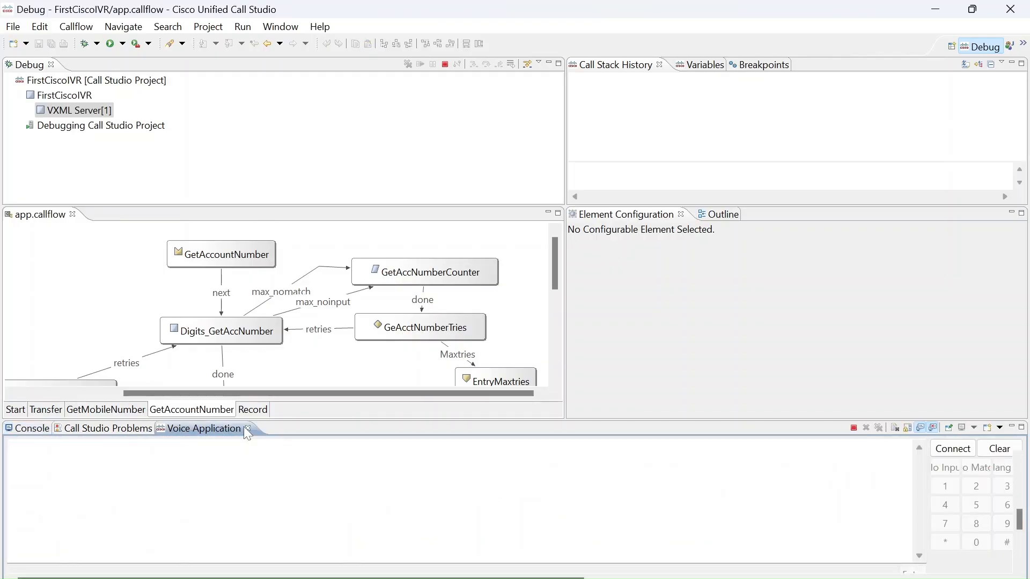
pyautogui.click(208, 432)
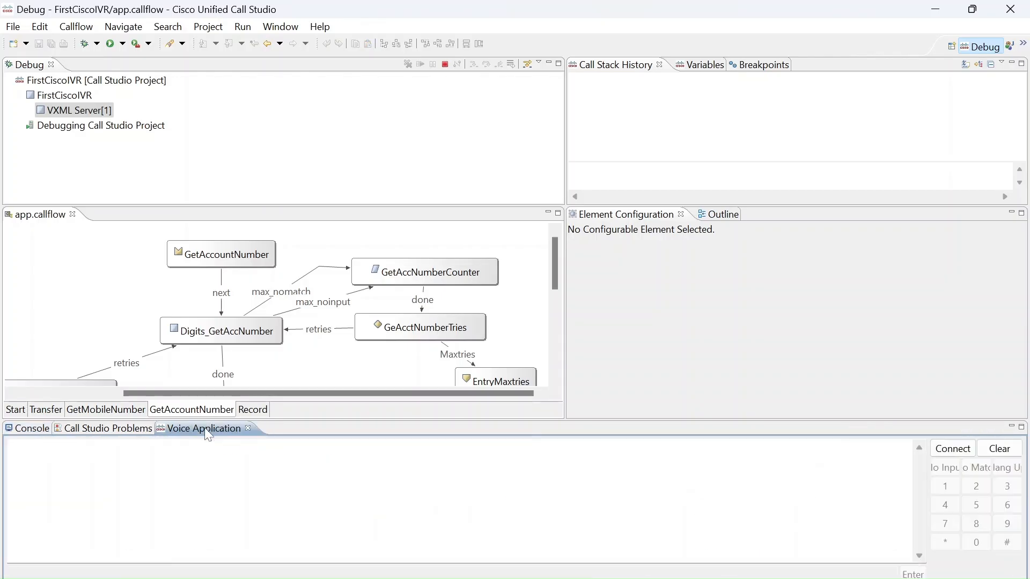
pyautogui.click(960, 451)
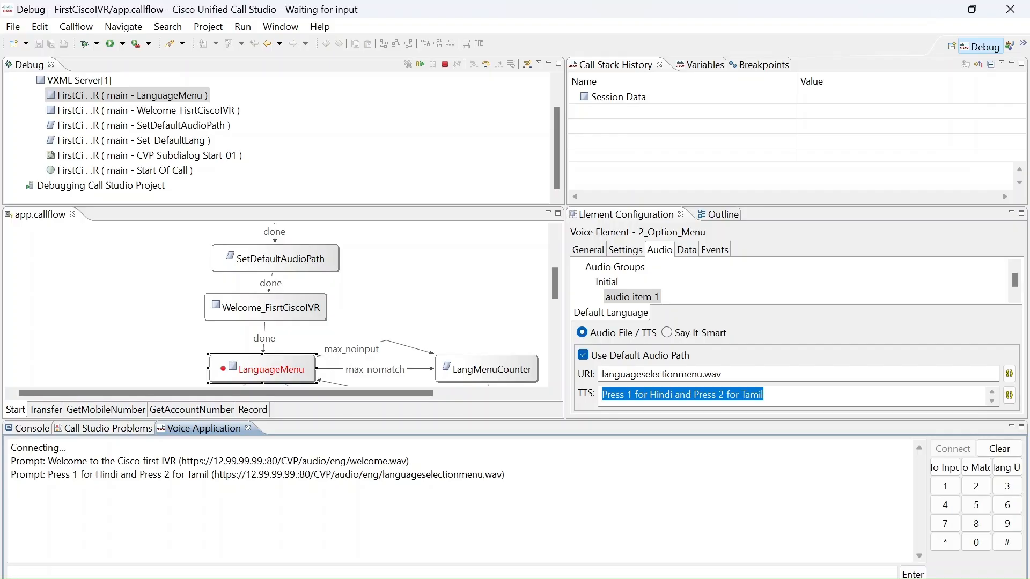
# Answer the test call's language menu with 2 and the store menu with 2 to reach Record_01.
pyautogui.click(977, 488)
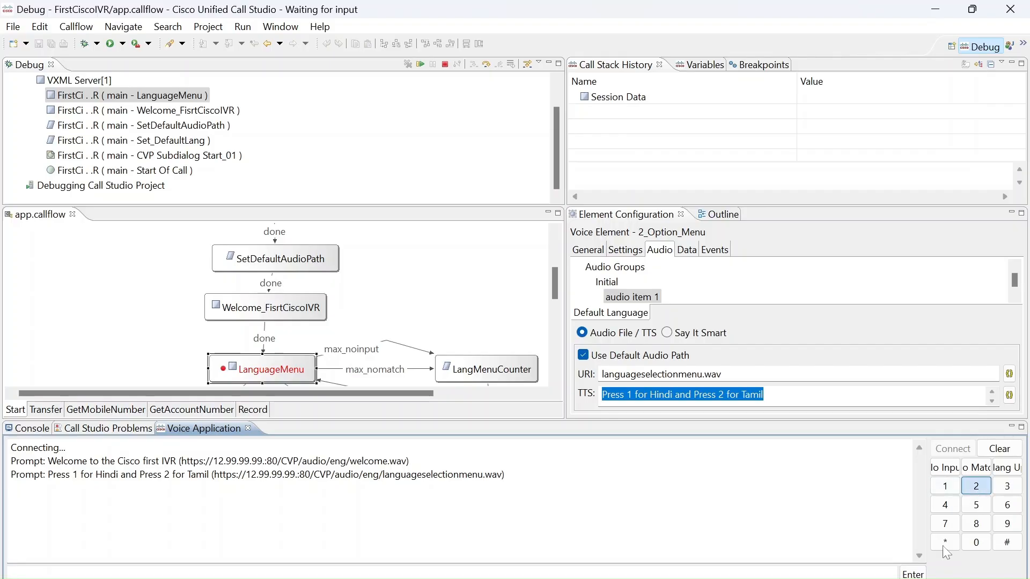
pyautogui.click(920, 574)
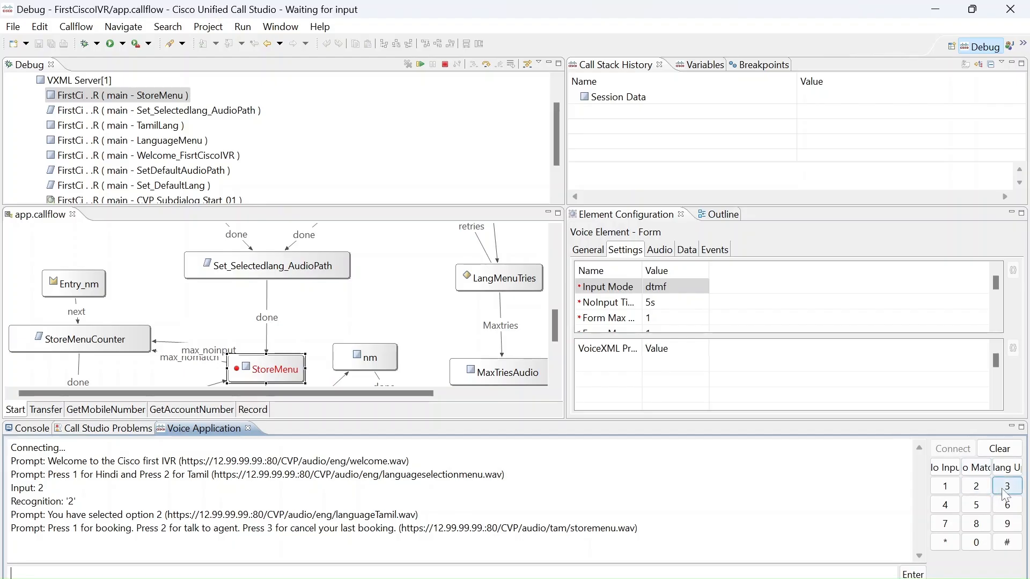
pyautogui.click(983, 488)
pyautogui.press('Return')
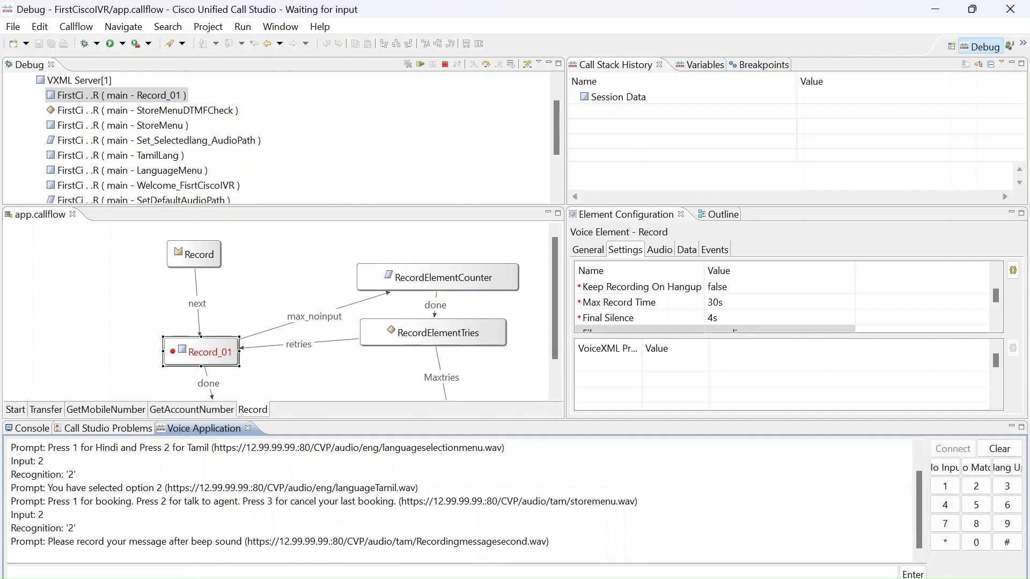
# Submit "recording" as the caller's message at the Record_01 prompt.
pyautogui.moveTo(416, 542); pyautogui.dragTo(541, 541)
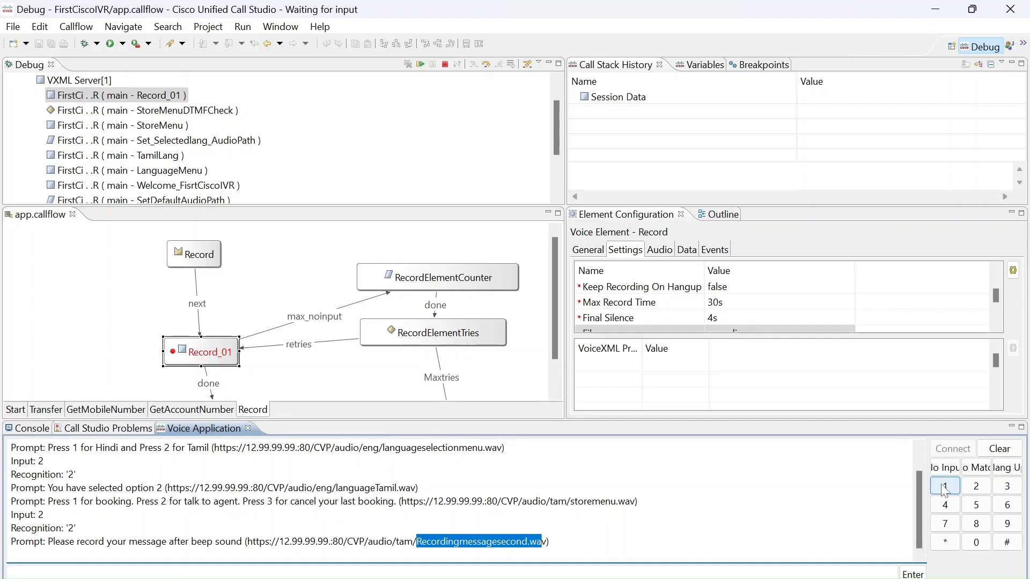
pyautogui.click(13, 574)
pyautogui.write('re')
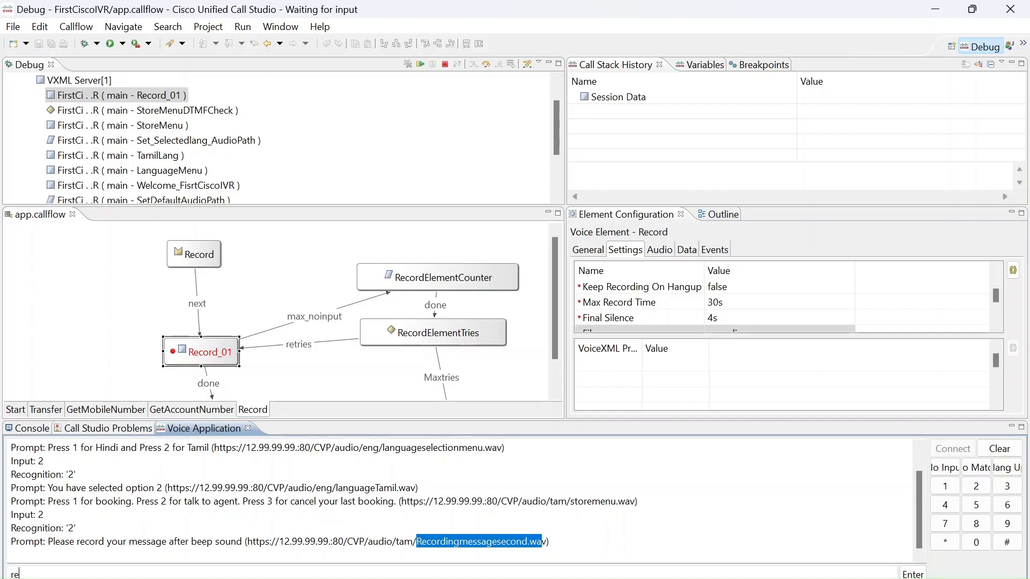
pyautogui.write('cording')
pyautogui.click(914, 574)
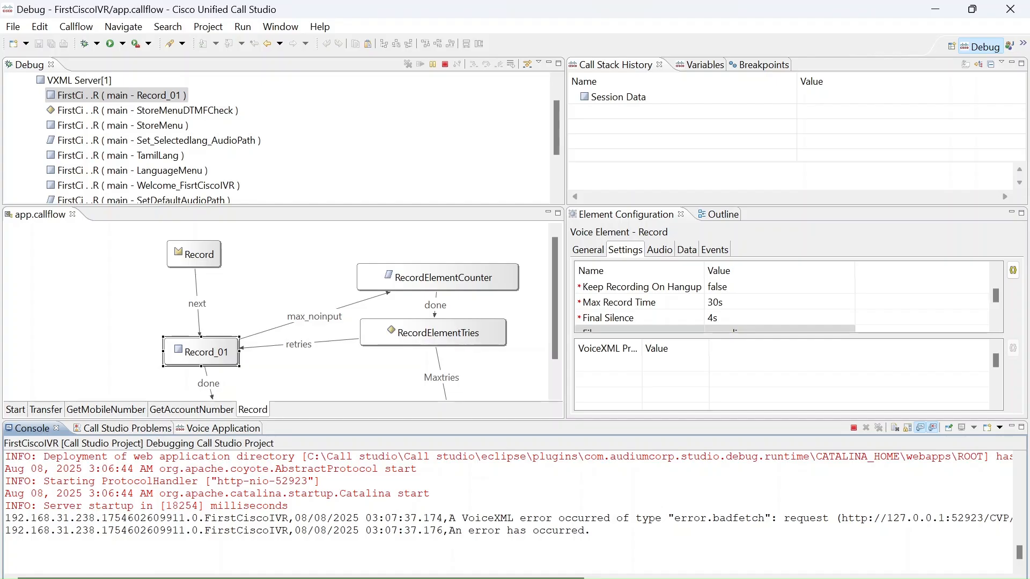
# Inspect the server request URL in the newest console entries and terminate the debug session.
pyautogui.moveTo(300, 578); pyautogui.dragTo(421, 578)
pyautogui.moveTo(848, 518); pyautogui.dragTo(629, 518)
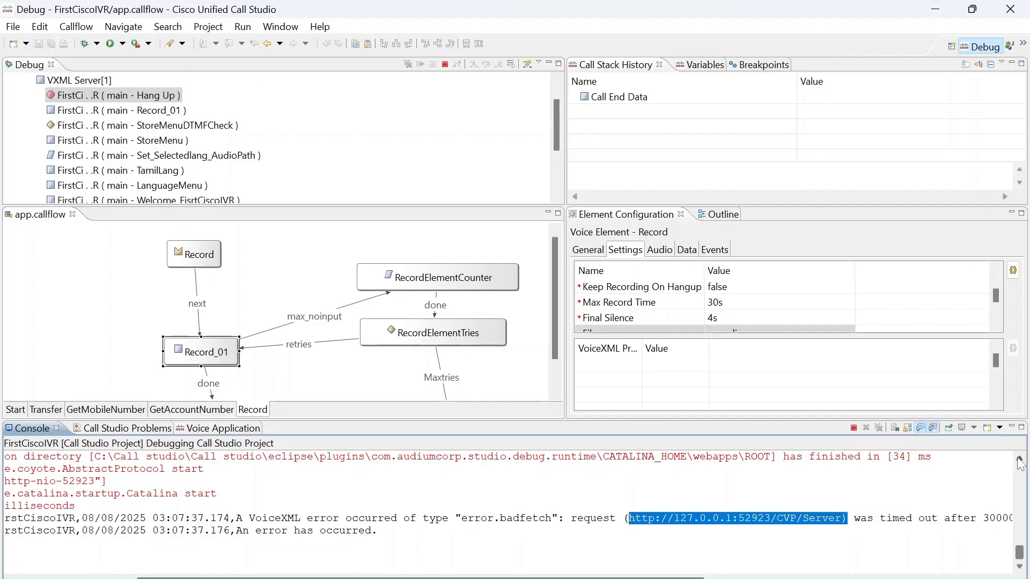
pyautogui.scroll(4, 1020, 462)
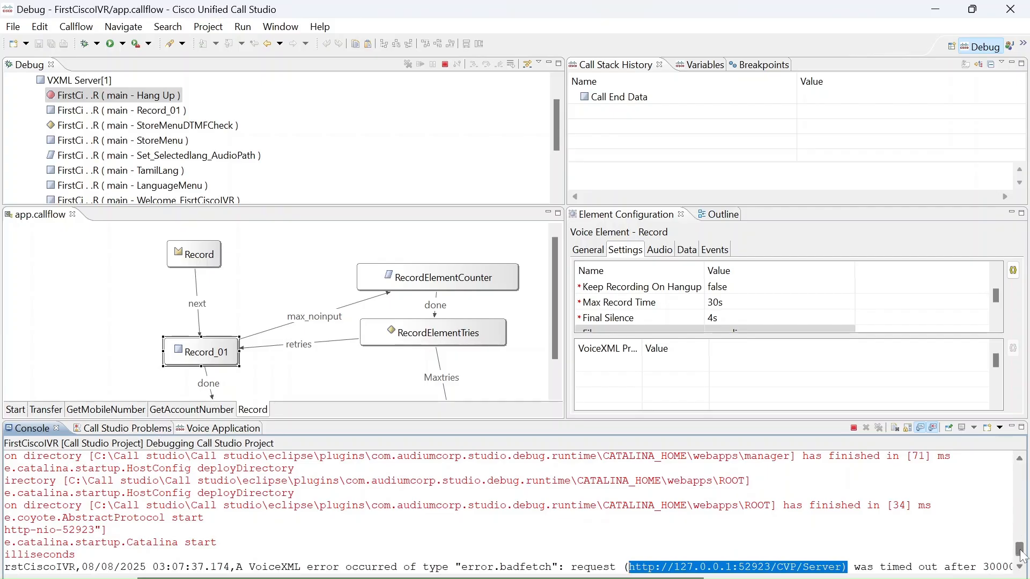
pyautogui.scroll(-1, 1020, 563)
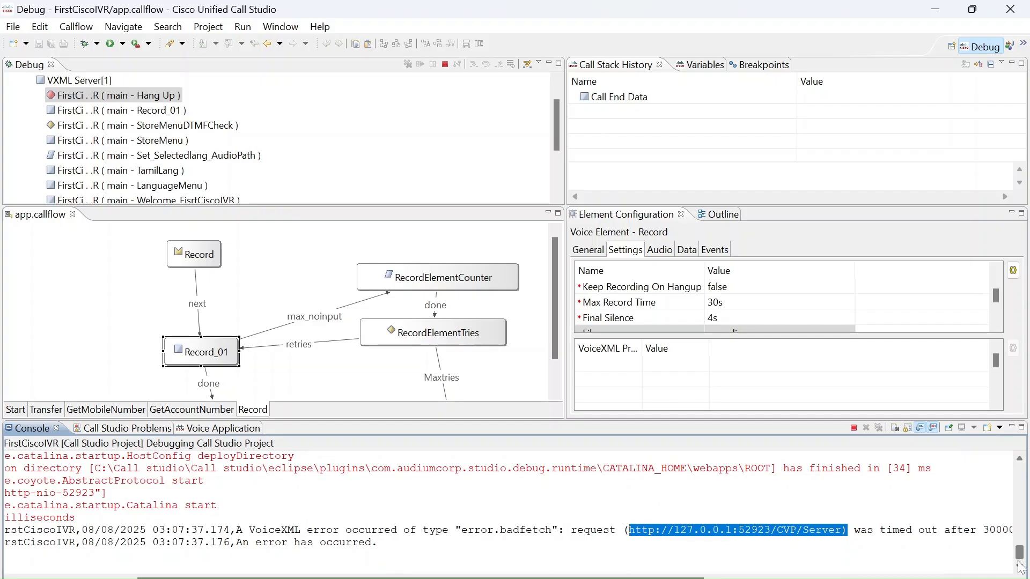
pyautogui.click(855, 428)
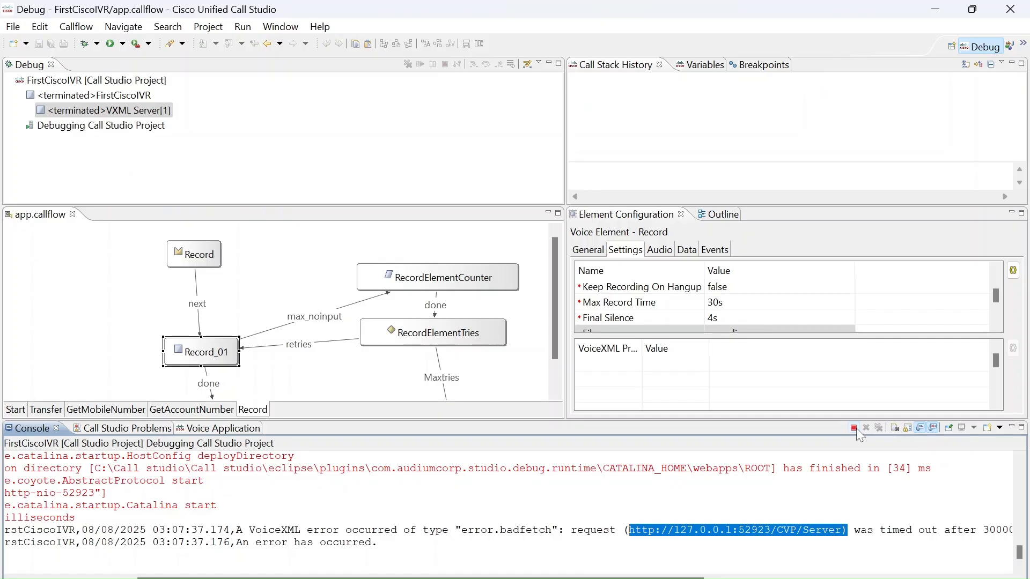
# Return to the Builder perspective and check the Call Studio Debug Preferences without changing them.
pyautogui.click(213, 30)
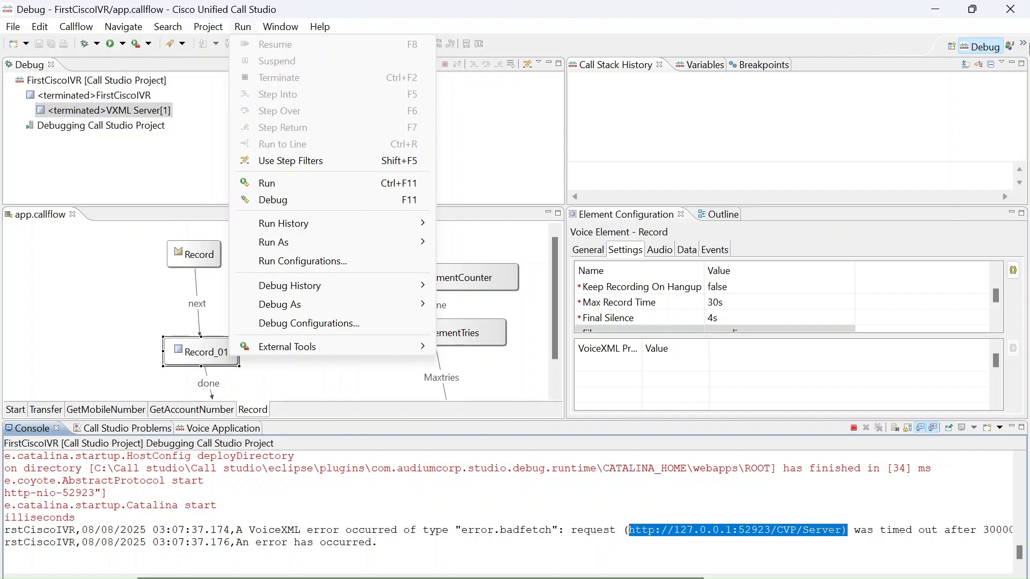
pyautogui.click(1023, 44)
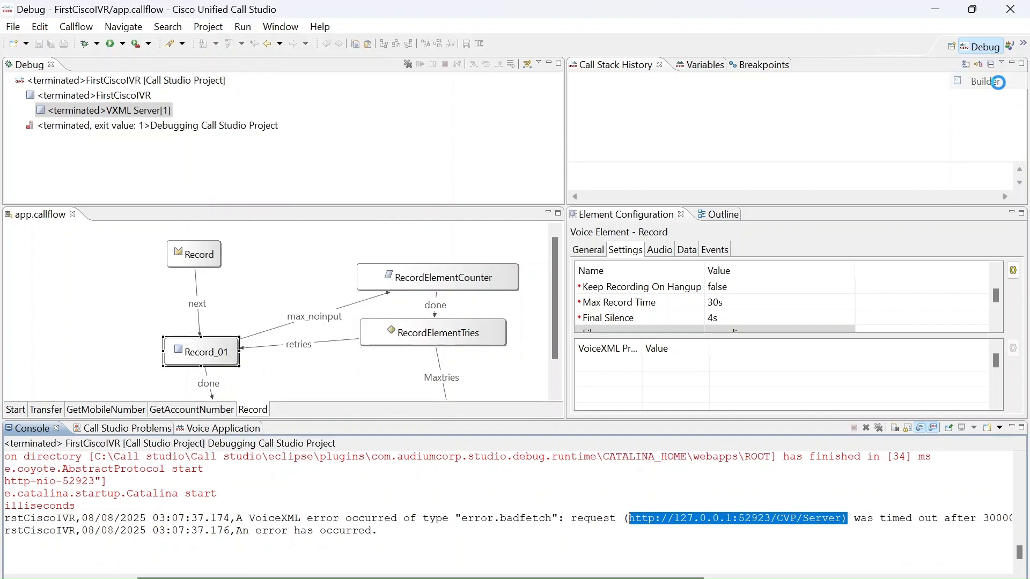
pyautogui.click(985, 81)
pyautogui.click(281, 27)
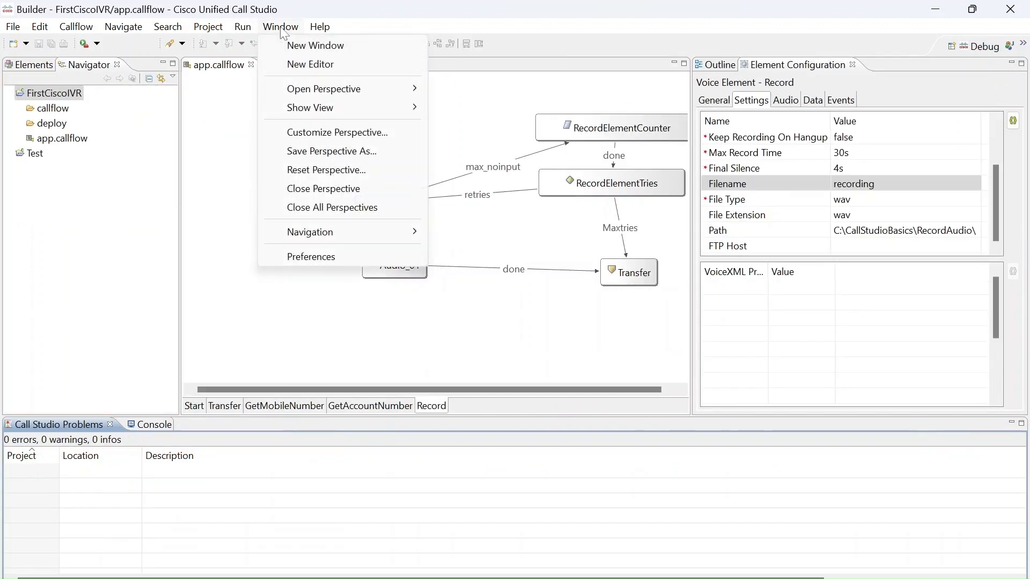
pyautogui.click(318, 258)
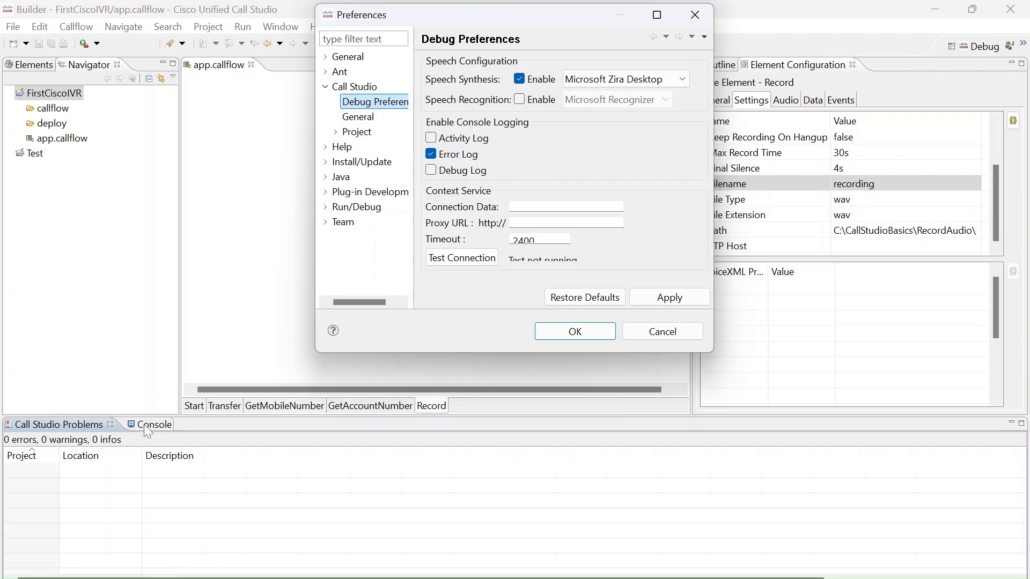
pyautogui.click(663, 332)
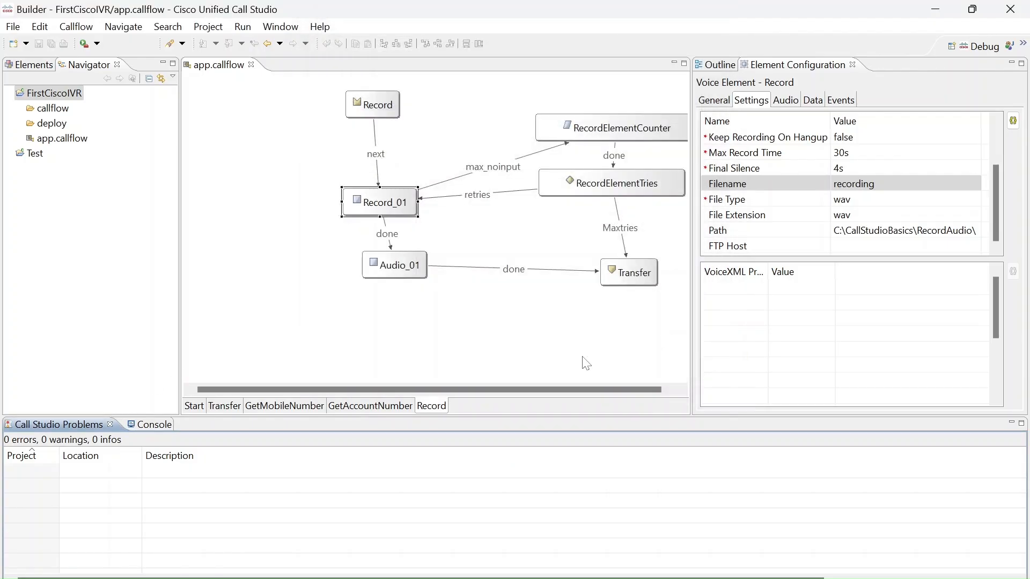
# Recheck the console output, switch to Notepad++ and reload voicebrowser.log with the latest call's entries.
pyautogui.click(163, 422)
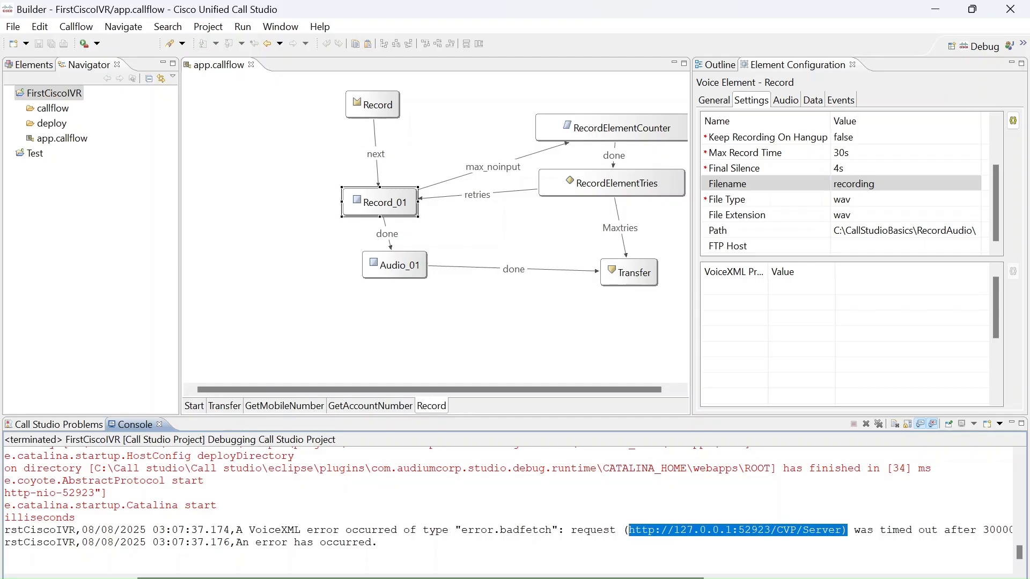
pyautogui.moveTo(1018, 552)
pyautogui.mouseDown()
pyautogui.moveTo(1022, 470)
pyautogui.moveTo(1027, 558)
pyautogui.mouseUp()
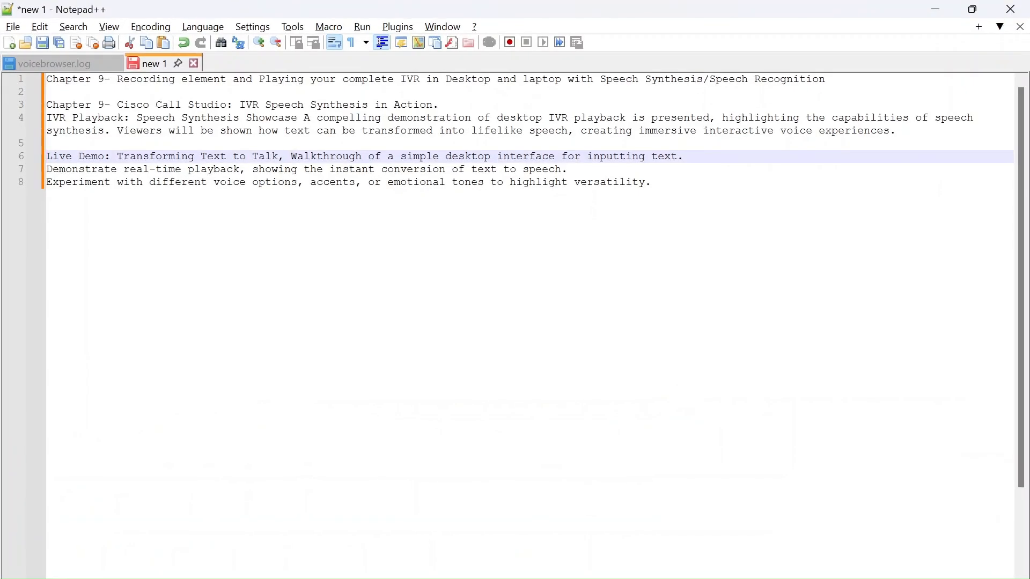
pyautogui.click(59, 64)
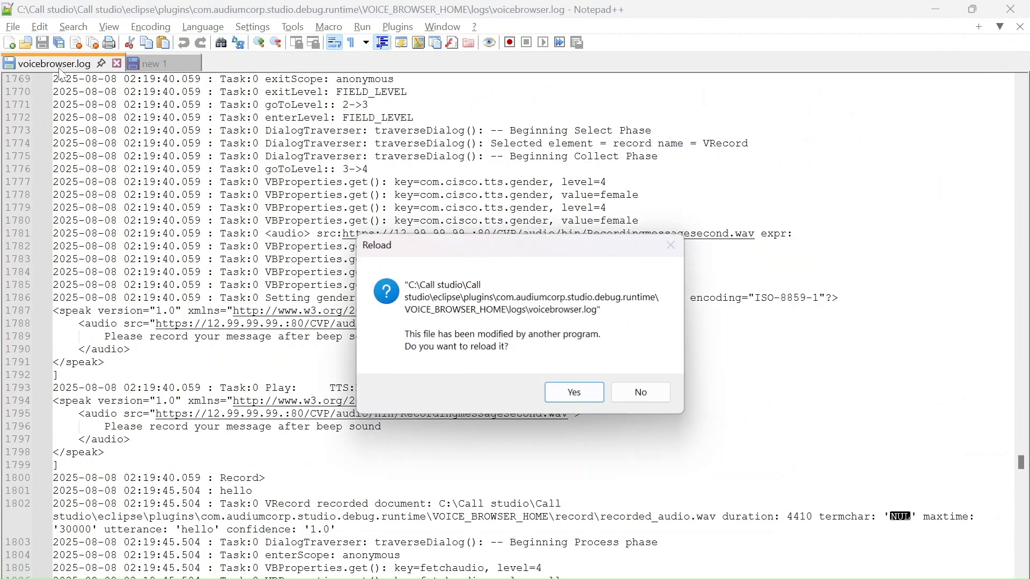
pyautogui.click(575, 397)
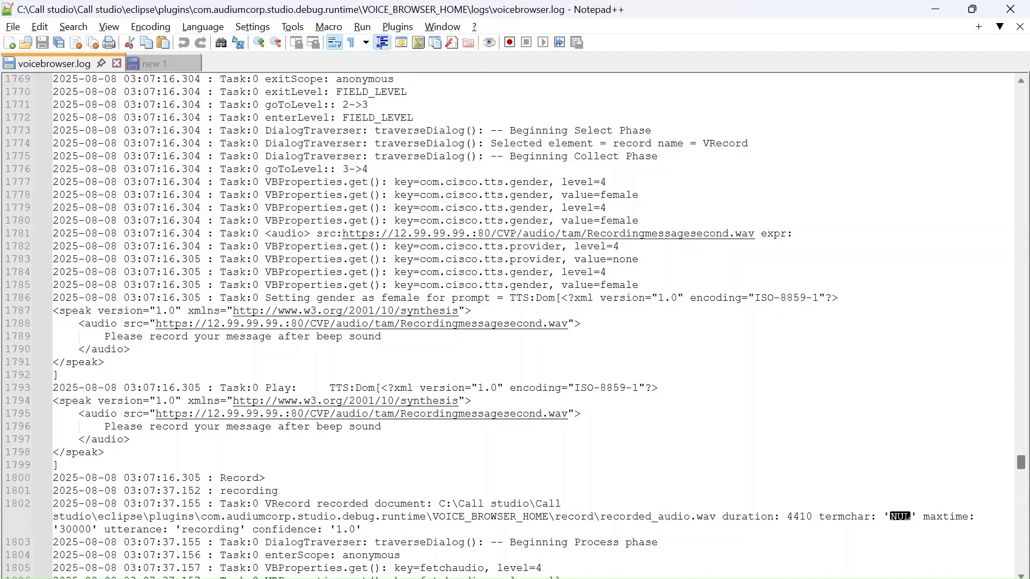
# Check the entries following the recording in voicebrowser.log and find all occurrences of ".wav" in the document.
pyautogui.moveTo(1023, 464); pyautogui.dragTo(1022, 499)
pyautogui.click(639, 336)
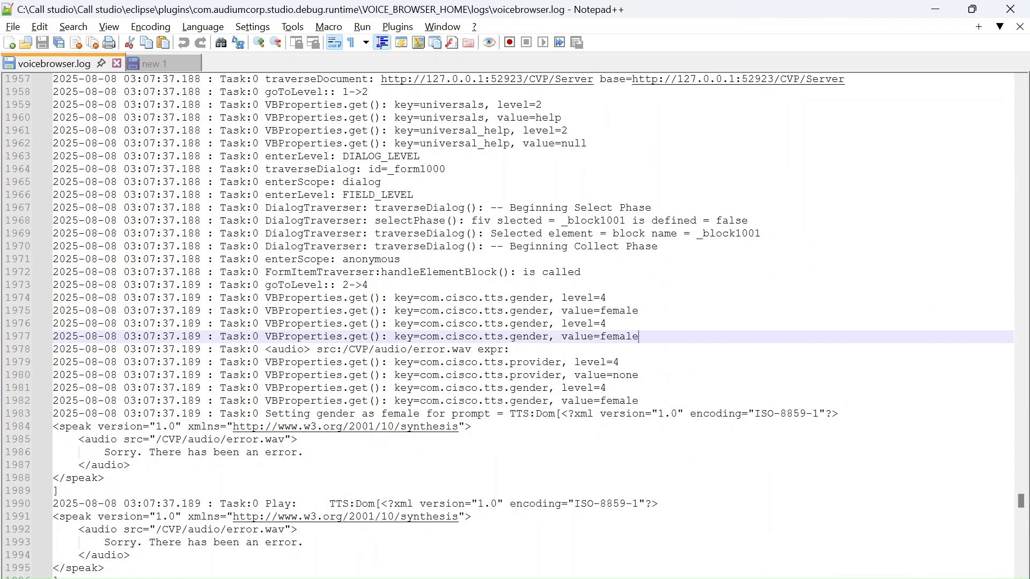
pyautogui.moveTo(304, 452); pyautogui.dragTo(168, 452)
pyautogui.click(617, 336)
pyautogui.hotkey('ctrl', 'f')
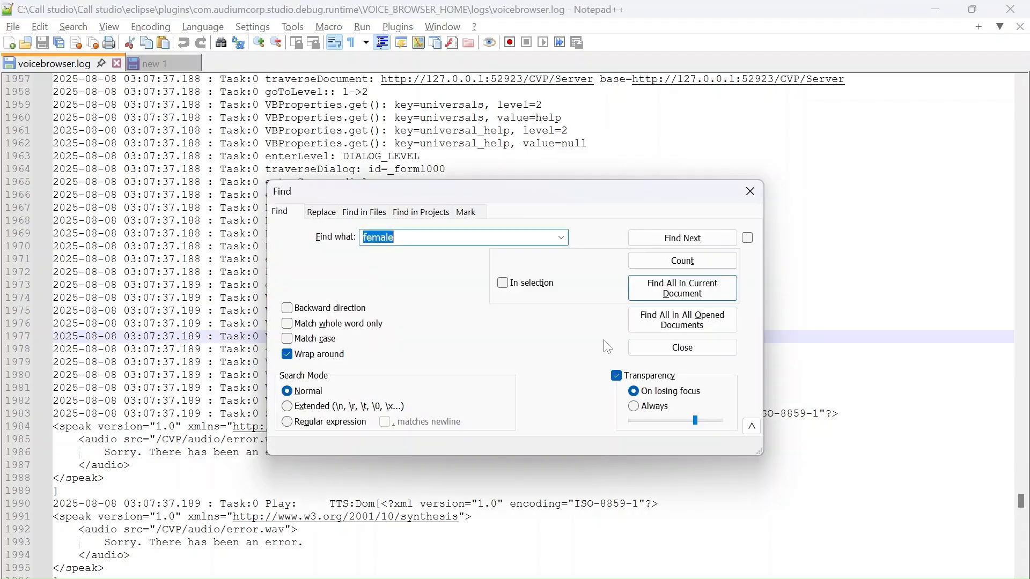
pyautogui.write('.wav')
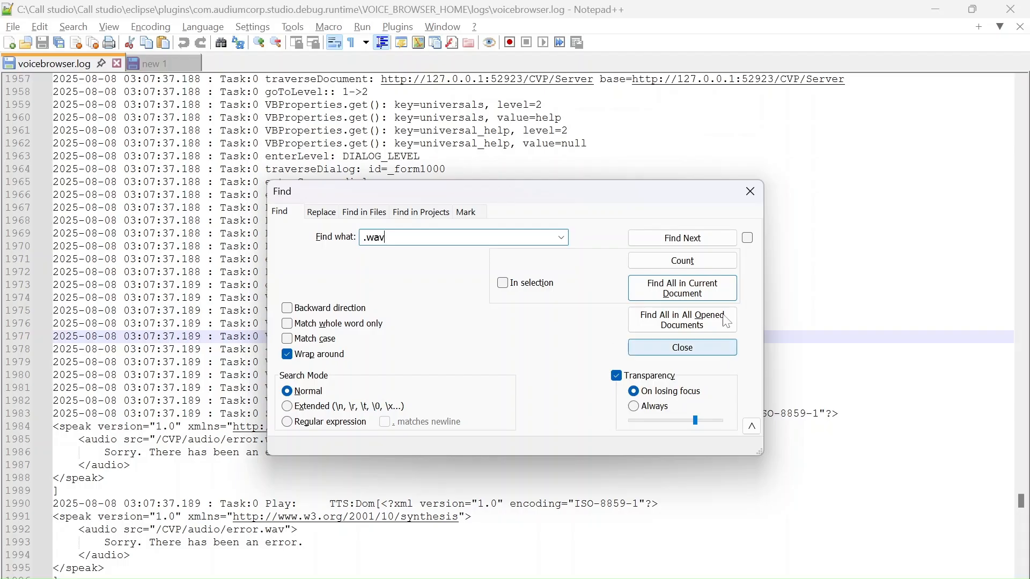
pyautogui.click(703, 289)
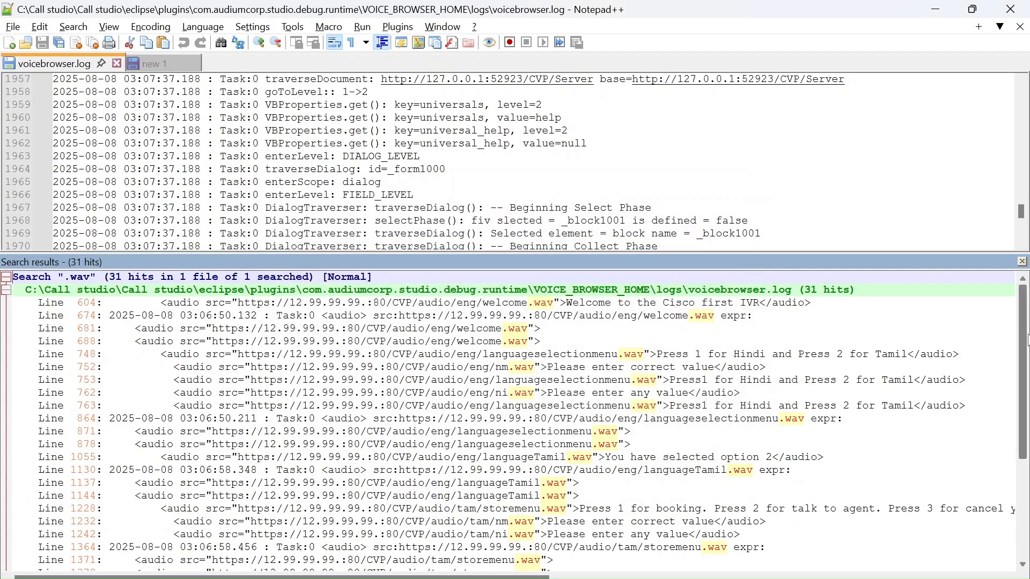
pyautogui.scroll(-5, 507, 418)
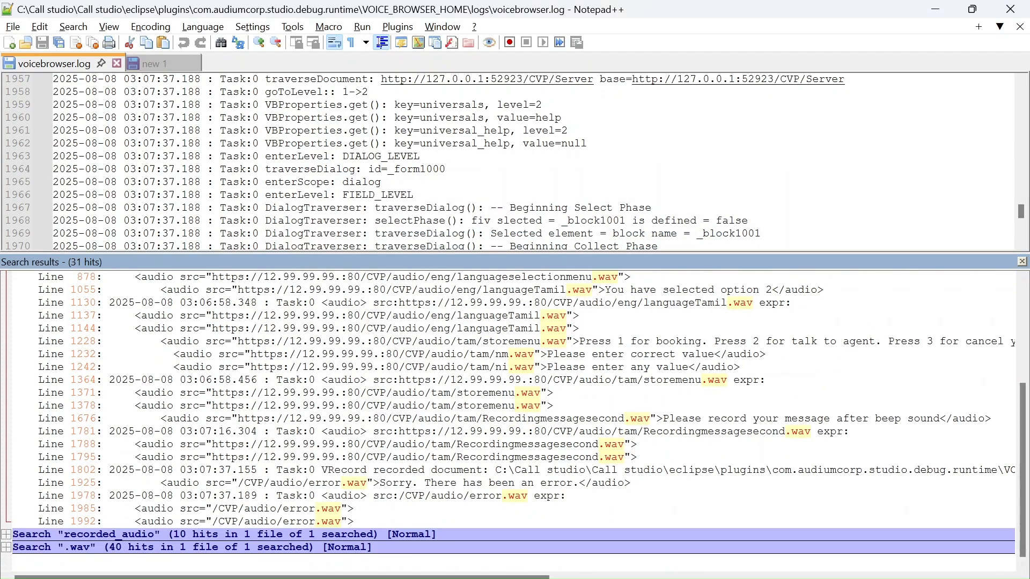
# Inspect the languageTamil.wav hit at line 1137 and the full recorded_audio.wav path at line 1802 in the search results.
pyautogui.moveTo(581, 316); pyautogui.dragTo(327, 317)
pyautogui.doubleClick(268, 319)
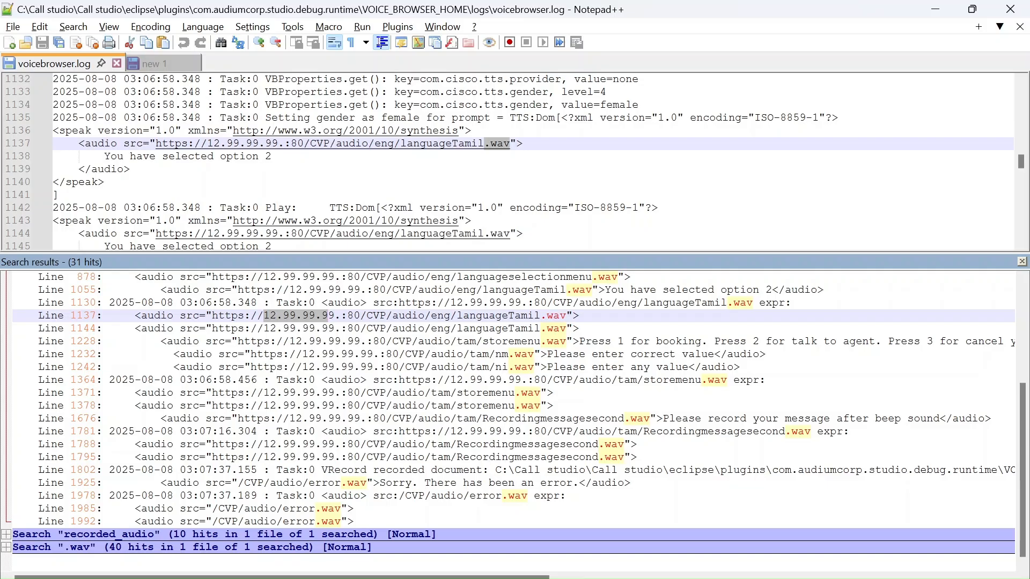
pyautogui.moveTo(407, 576); pyautogui.dragTo(752, 549)
pyautogui.moveTo(633, 470); pyautogui.dragTo(518, 470)
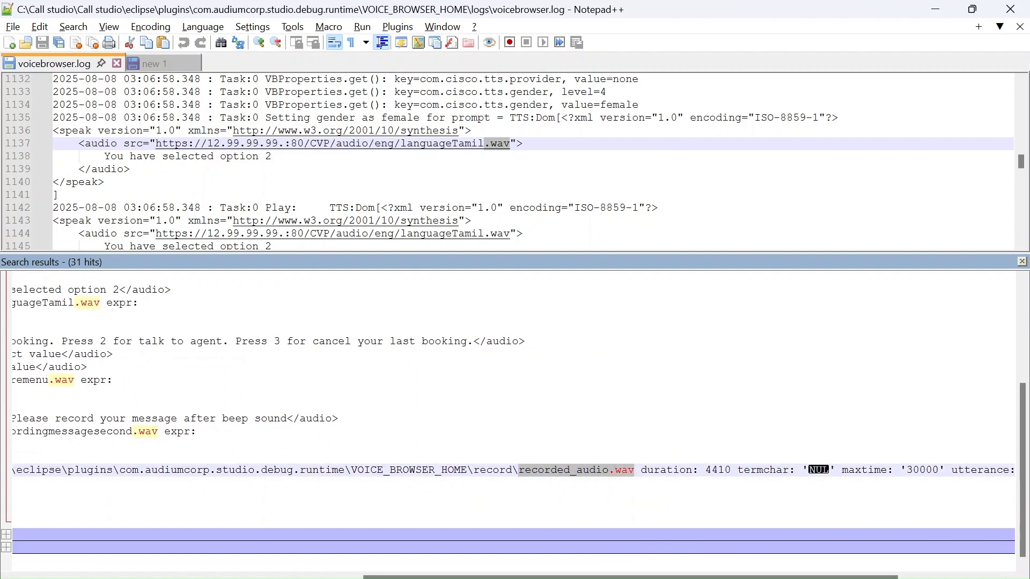
pyautogui.moveTo(536, 578); pyautogui.dragTo(188, 549)
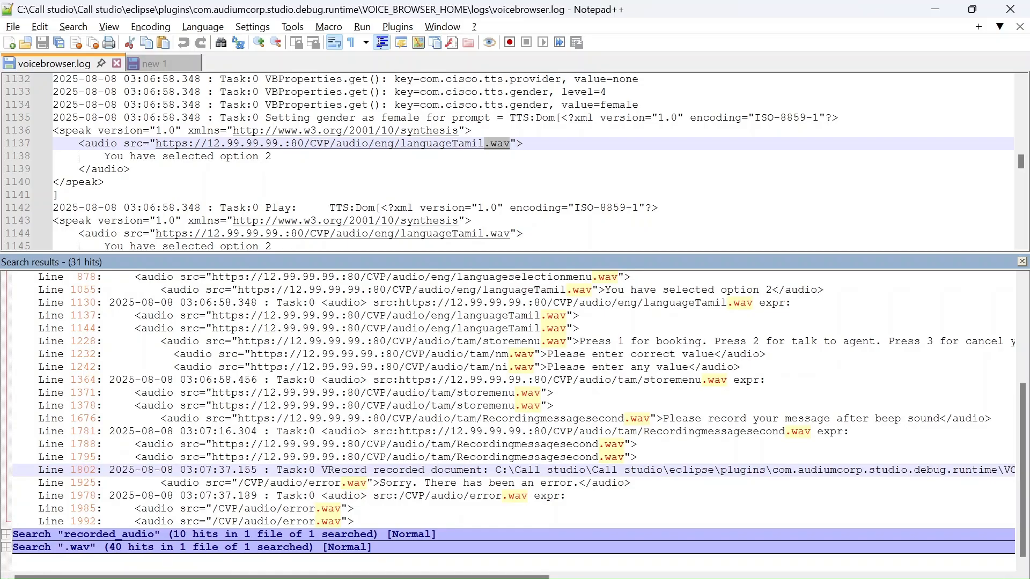
# Switch to File Explorer, check the CVP audio folder and go up to the com.audiumcorp.studio.debug.runtime folder.
pyautogui.hotkey('alt', 'Tab')
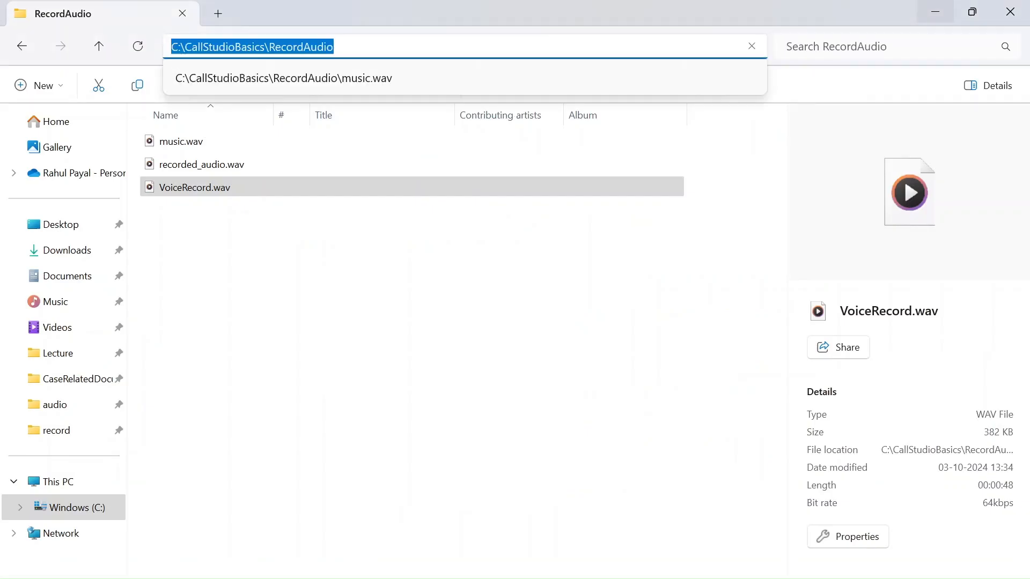
pyautogui.click(60, 411)
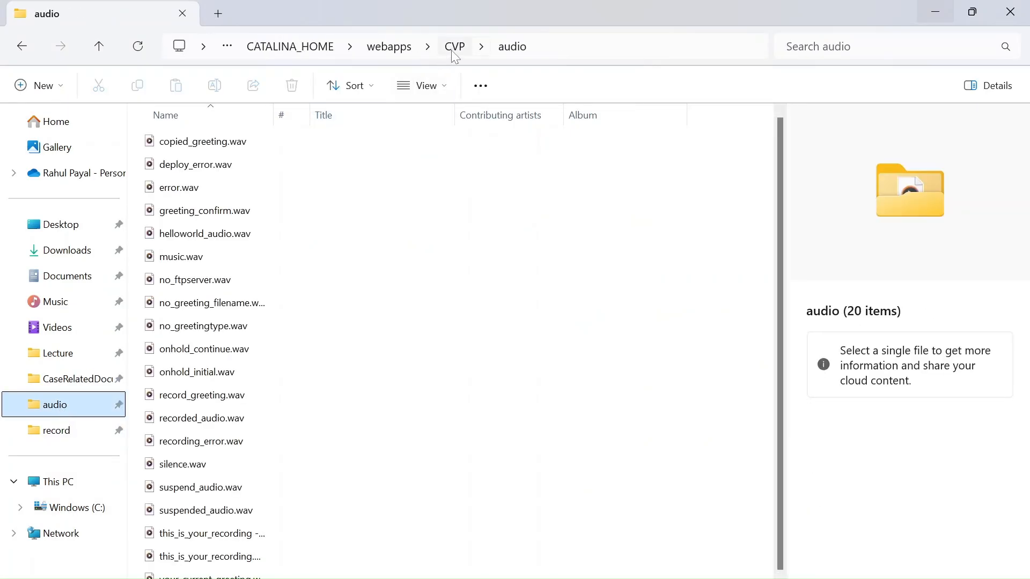
pyautogui.click(310, 52)
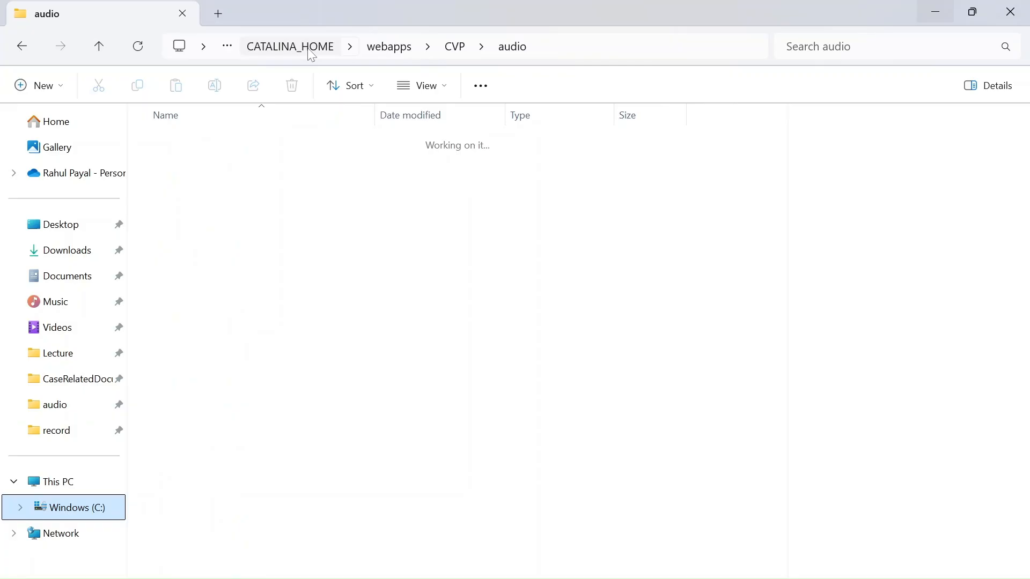
pyautogui.hotkey('alt', 'Tab')
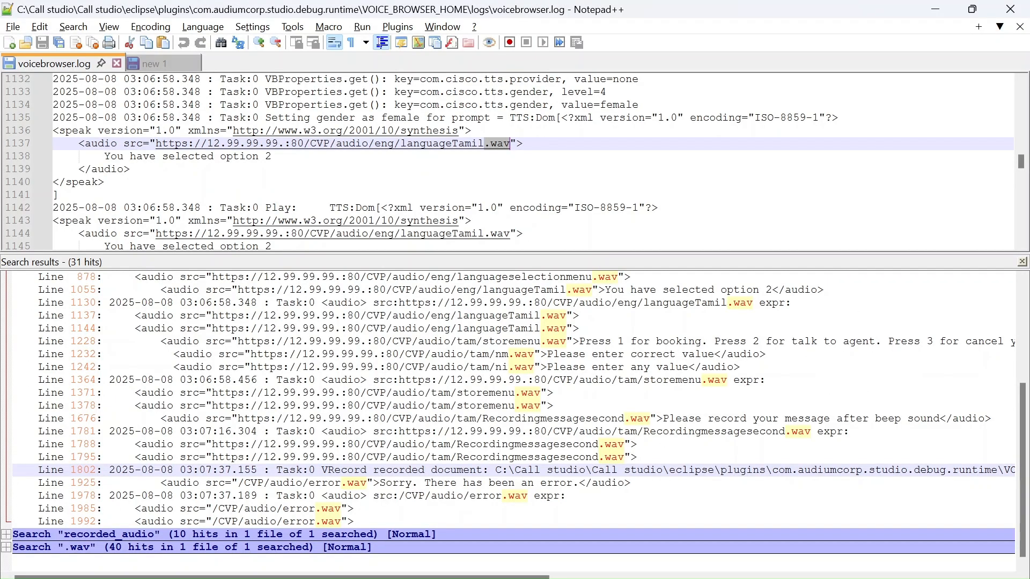
pyautogui.hotkey('alt', 'Tab')
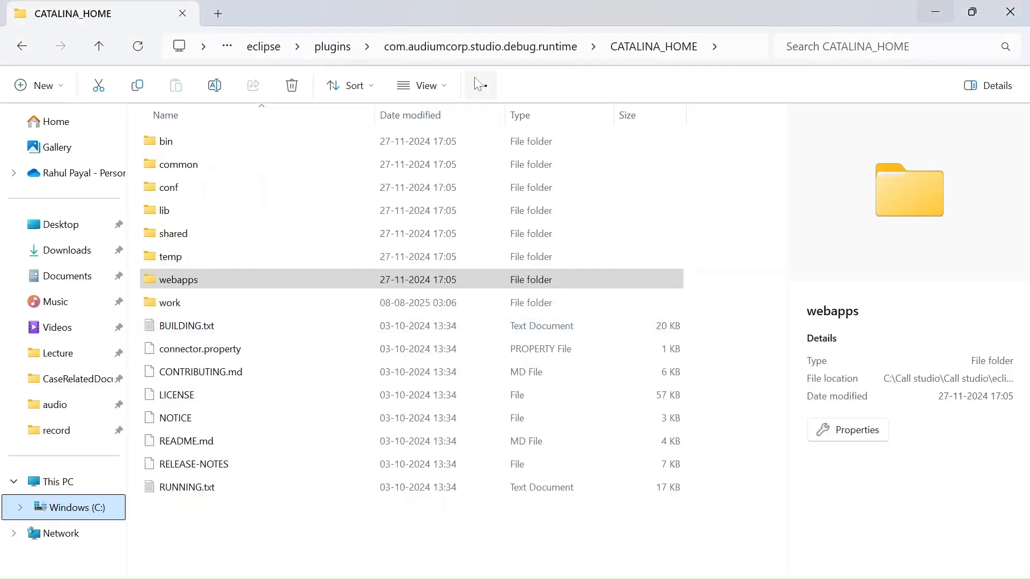
pyautogui.click(475, 53)
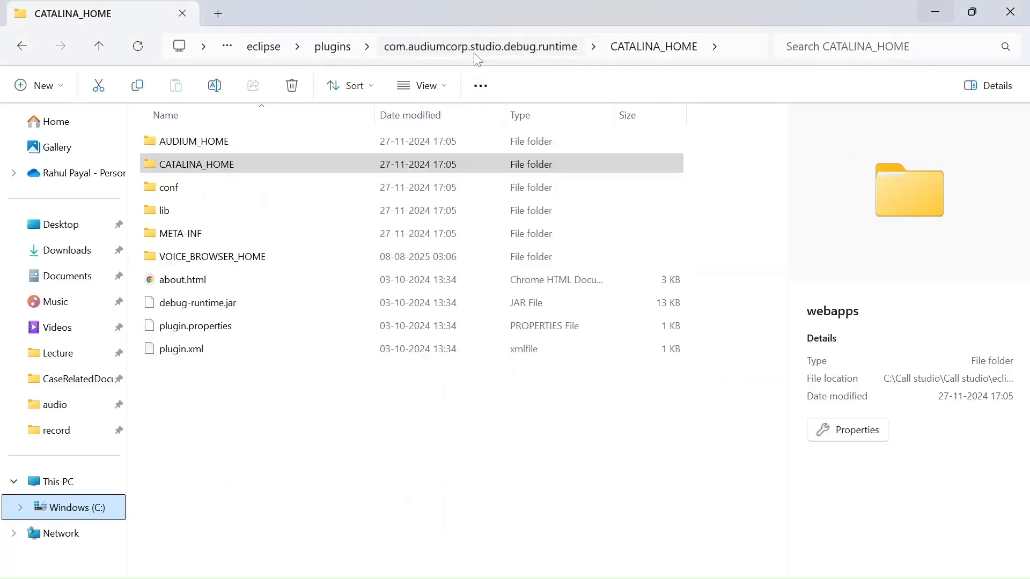
# Look into the logs folder of VOICE_BROWSER_HOME, and open and refresh its temp folder to check the audio files.
pyautogui.doubleClick(245, 260)
pyautogui.doubleClick(167, 164)
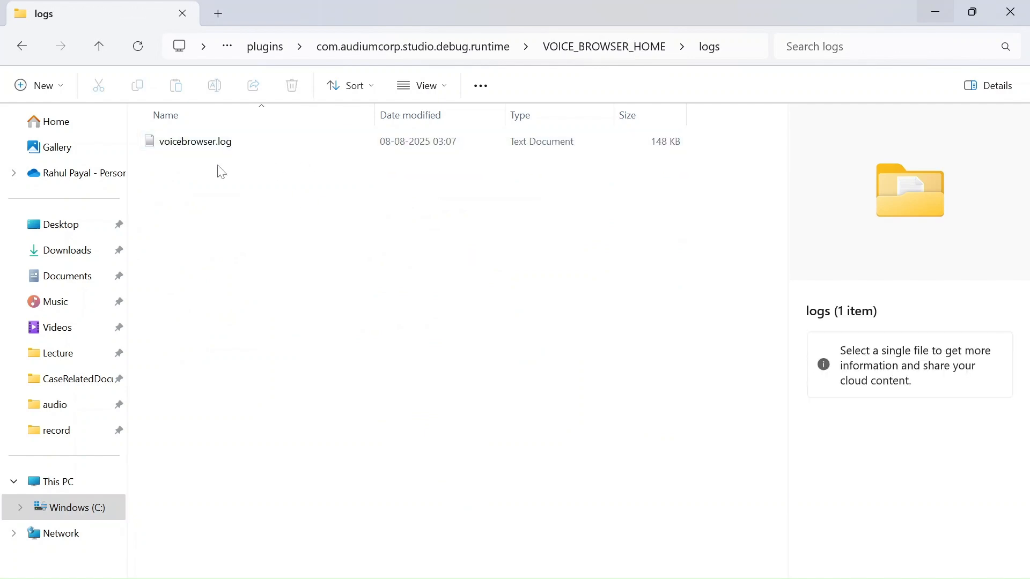
pyautogui.hotkey('alt', 'Left')
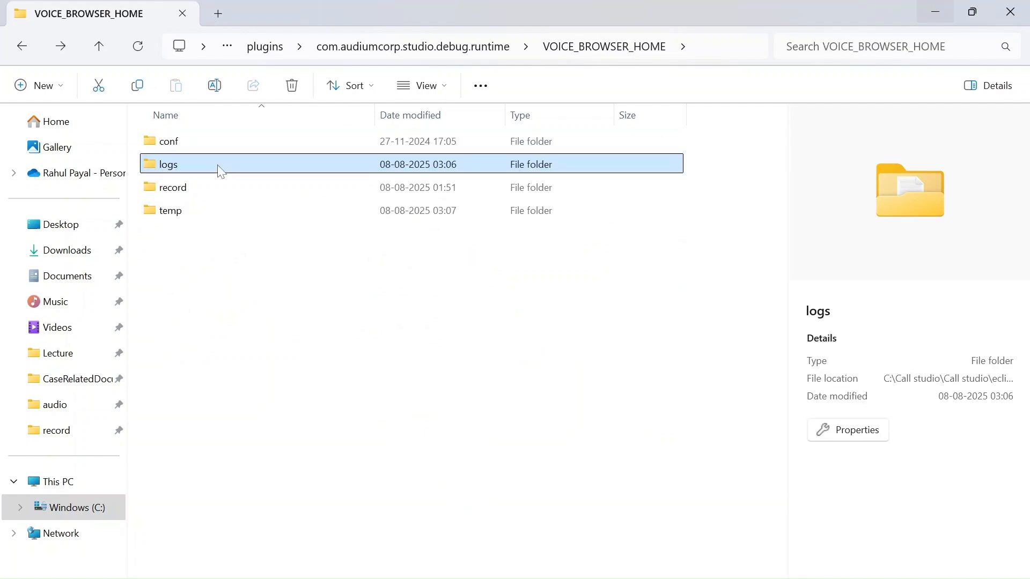
pyautogui.press('Down')
pyautogui.press('Down')
pyautogui.press('Return')
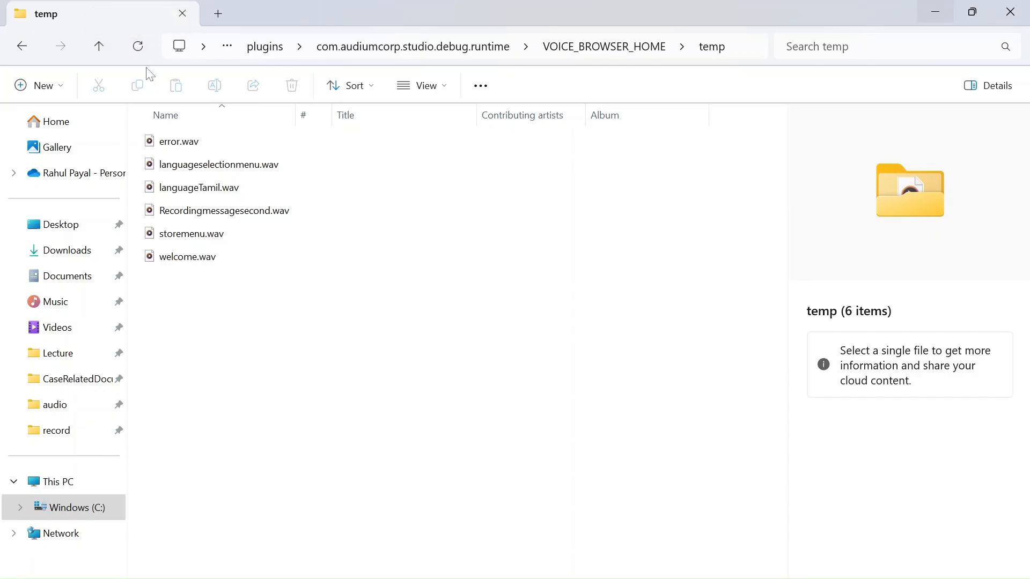
pyautogui.click(138, 52)
# Glance at Record_01's settings in Call Studio and return to Notepad++ to review the audio paths in the ".wav" search results.
pyautogui.moveTo(646, 578)
pyautogui.click(645, 576)
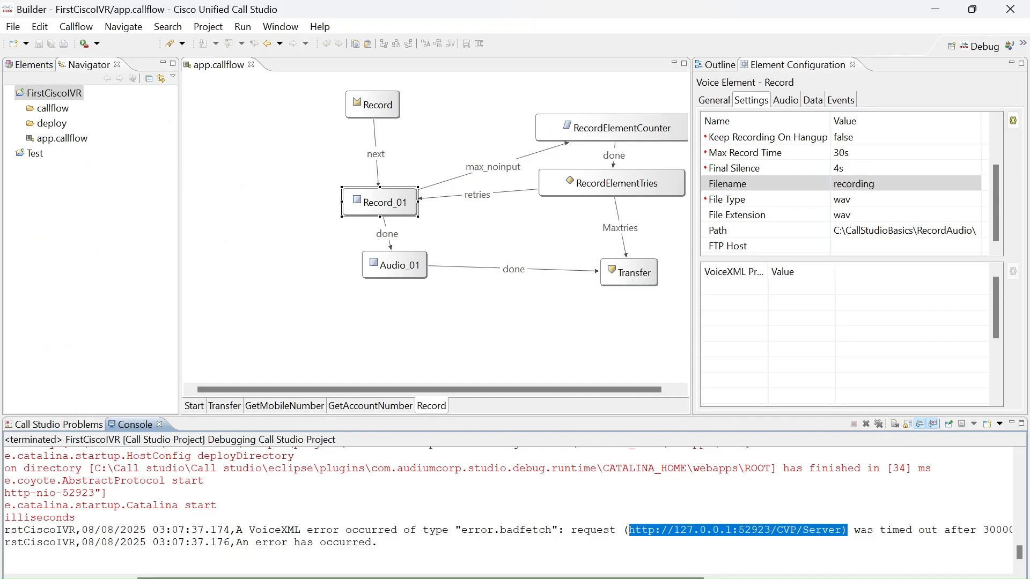
pyautogui.click(940, 8)
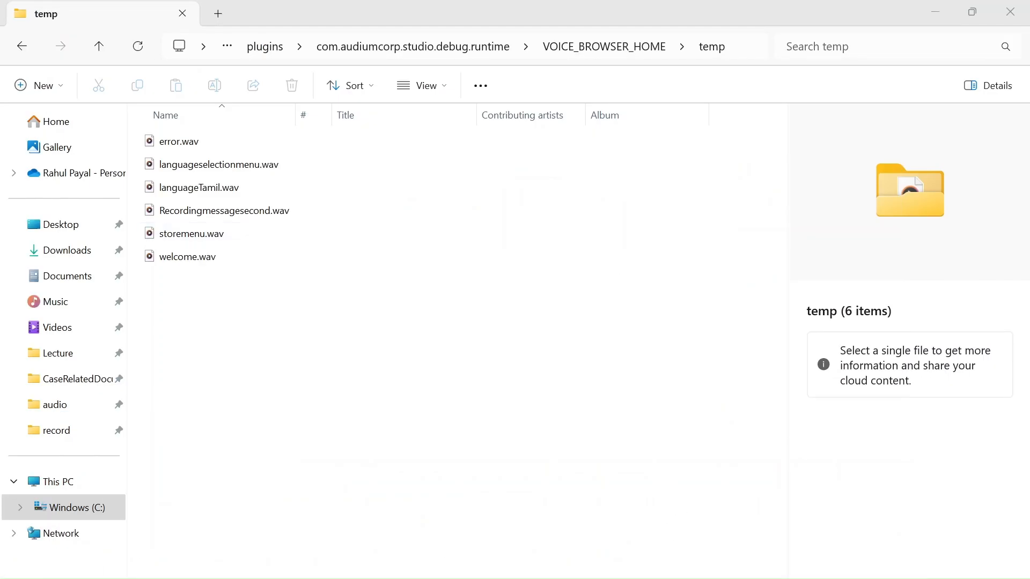
pyautogui.hotkey('alt', 'Tab')
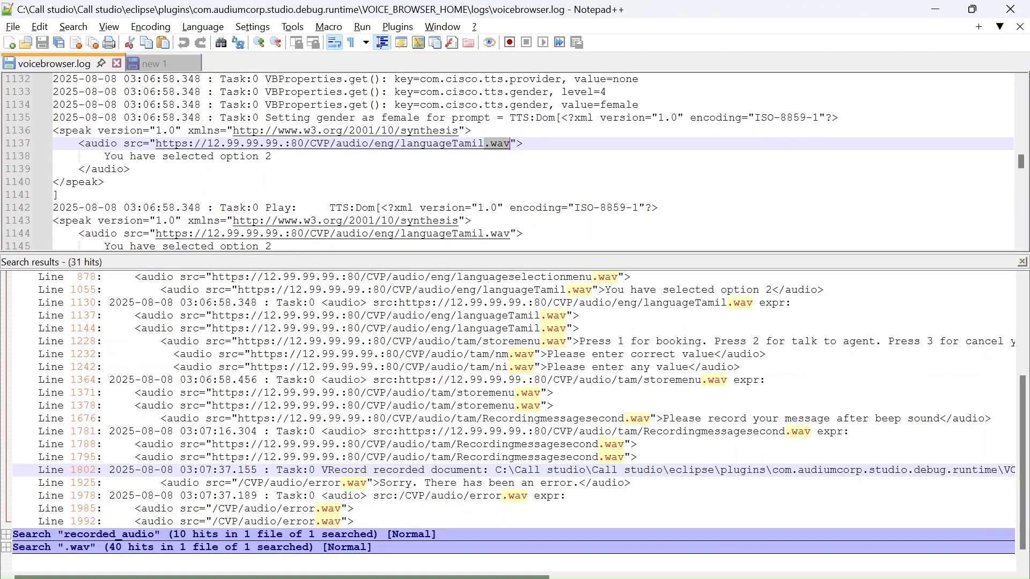
pyautogui.click(624, 277)
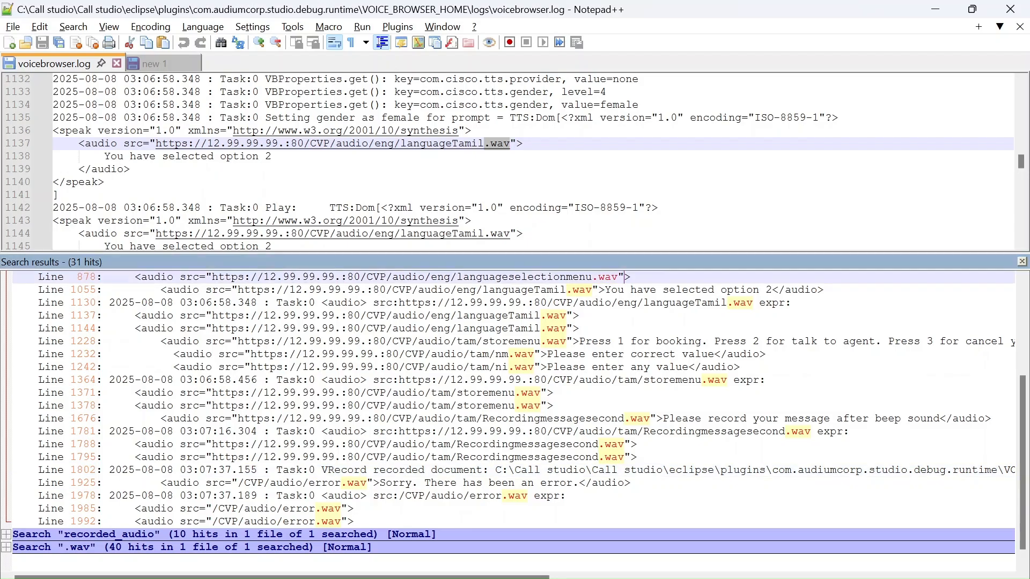
pyautogui.scroll(2, 624, 277)
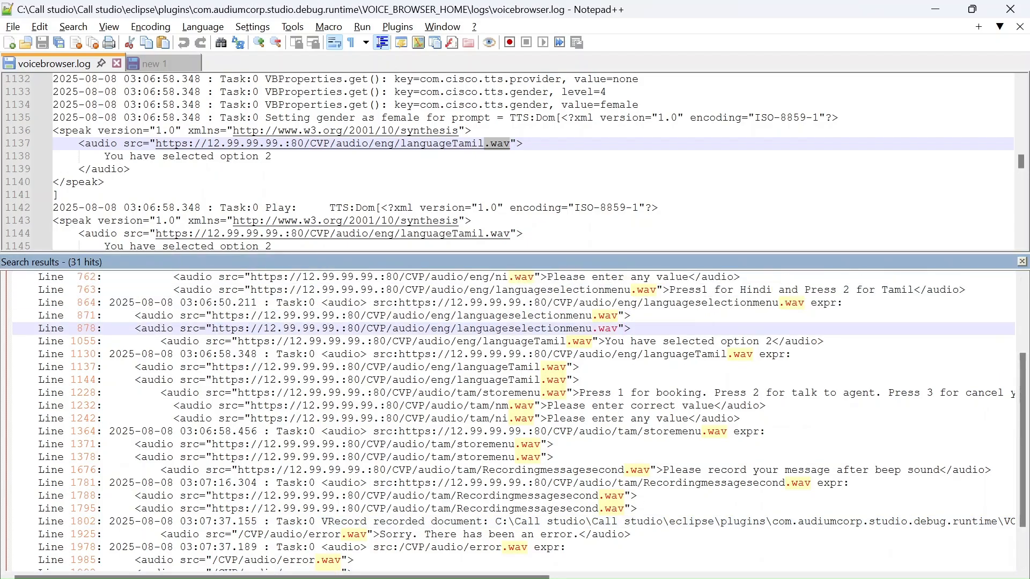
pyautogui.scroll(2, 1025, 283)
pyautogui.scroll(2, 1026, 283)
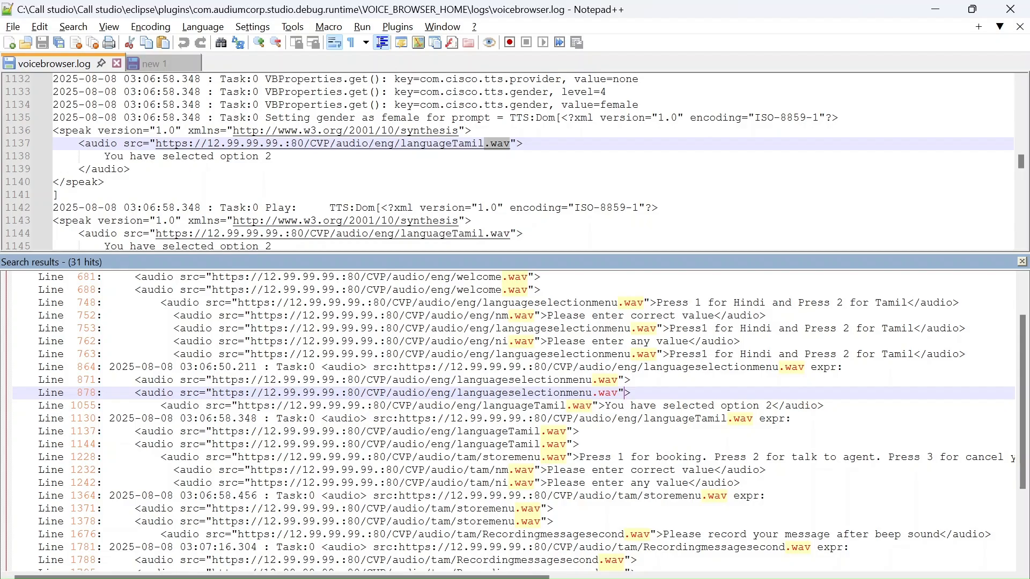
pyautogui.scroll(-2, 1025, 567)
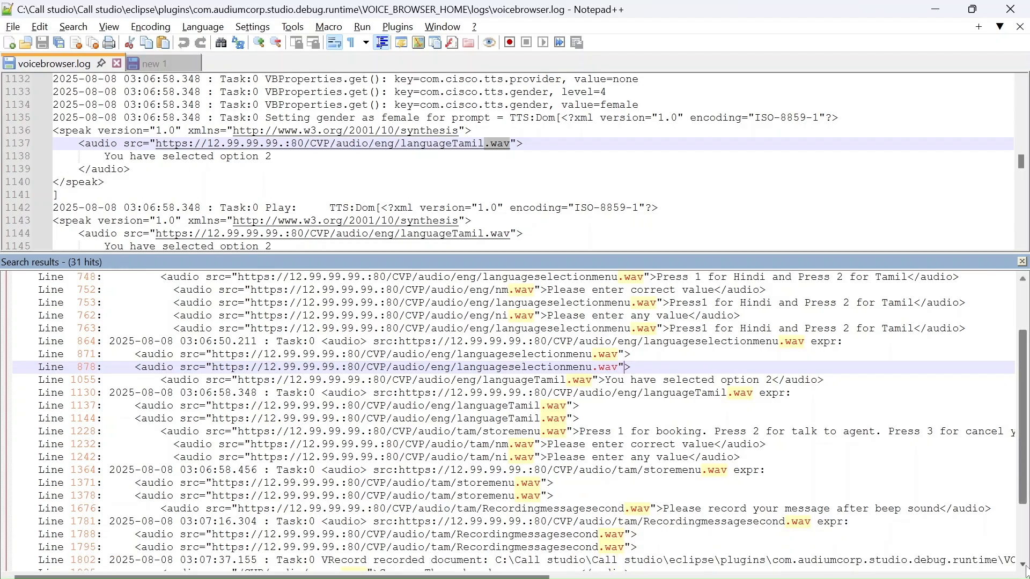
pyautogui.scroll(-3, 1026, 567)
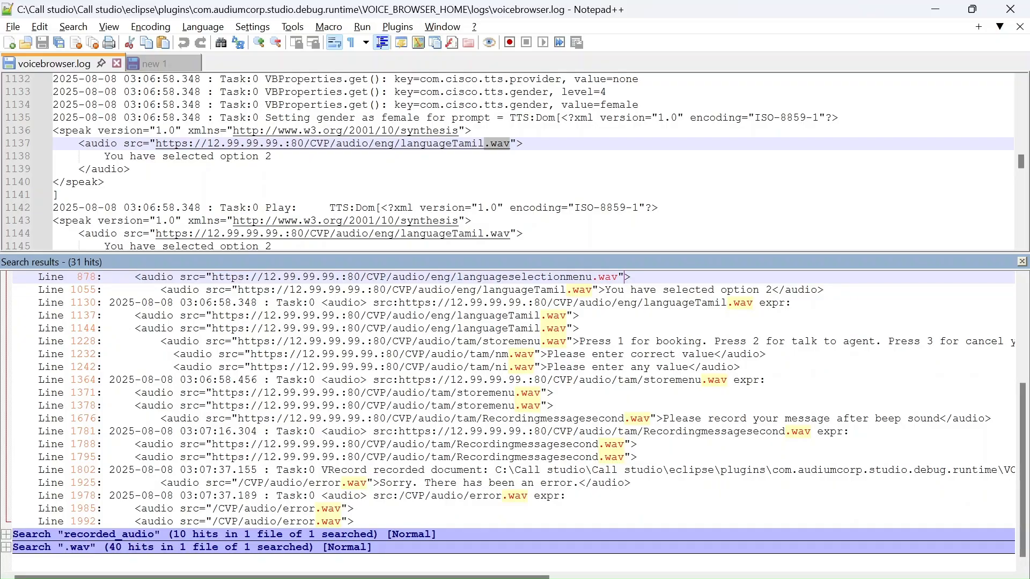
# Return to File Explorer and open the record folder of VOICE_BROWSER_HOME to check the saved recordings.
pyautogui.click(936, 9)
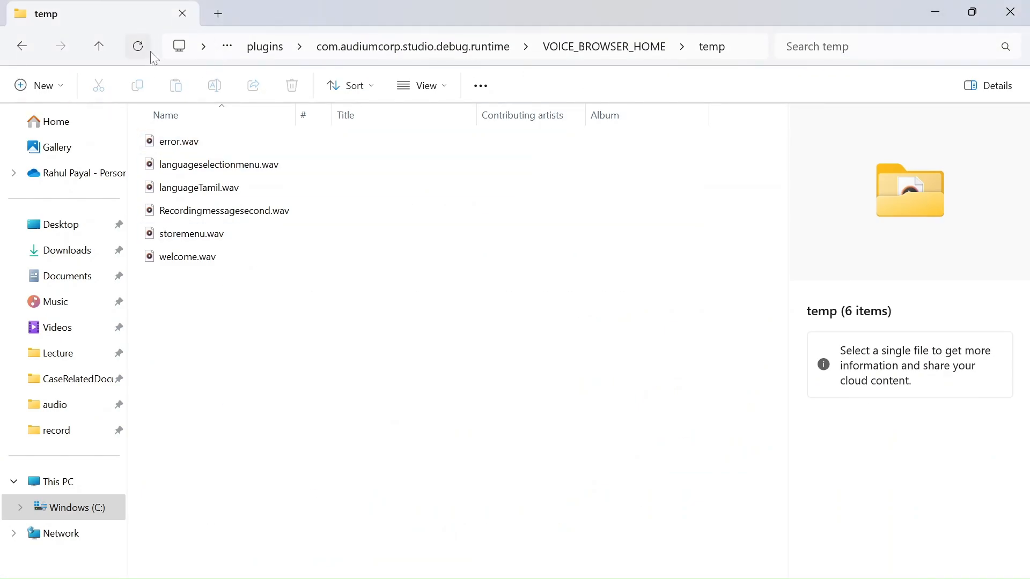
pyautogui.click(577, 49)
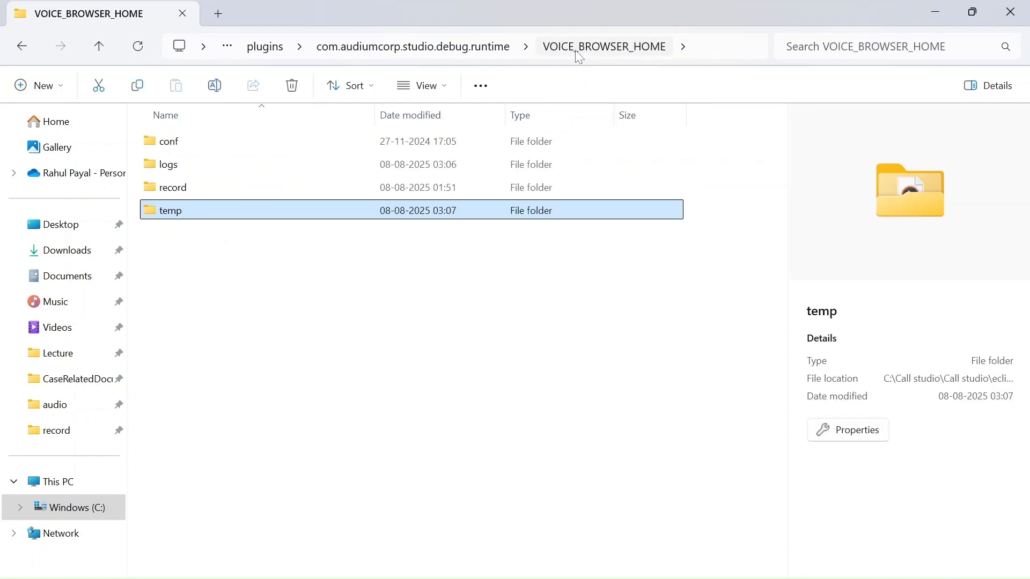
pyautogui.doubleClick(179, 193)
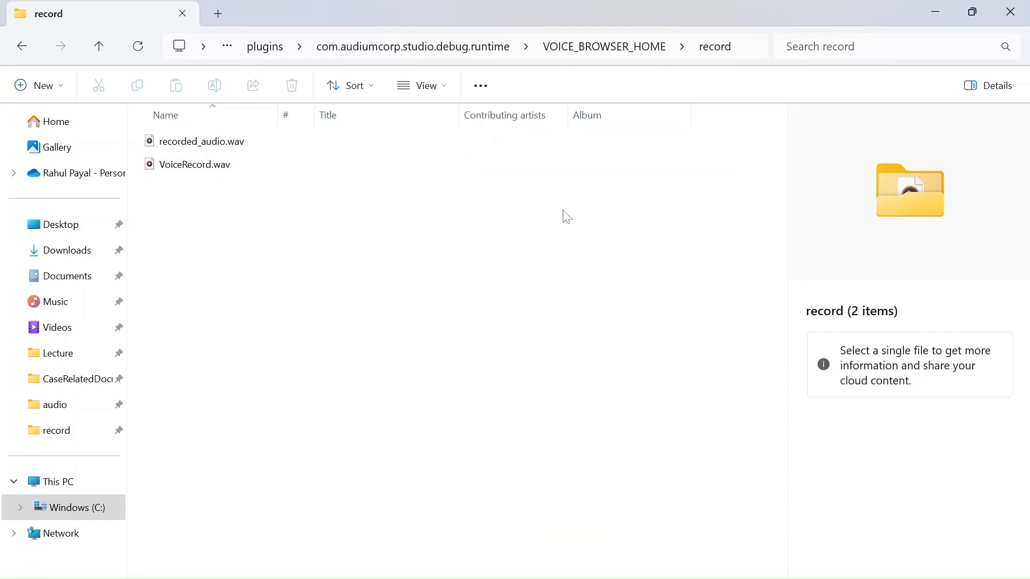
# Open the CATALINA_HOME\webapps\CVP\audio folder under com.audiumcorp.studio.debug.runtime and select error.wav.
pyautogui.click(372, 53)
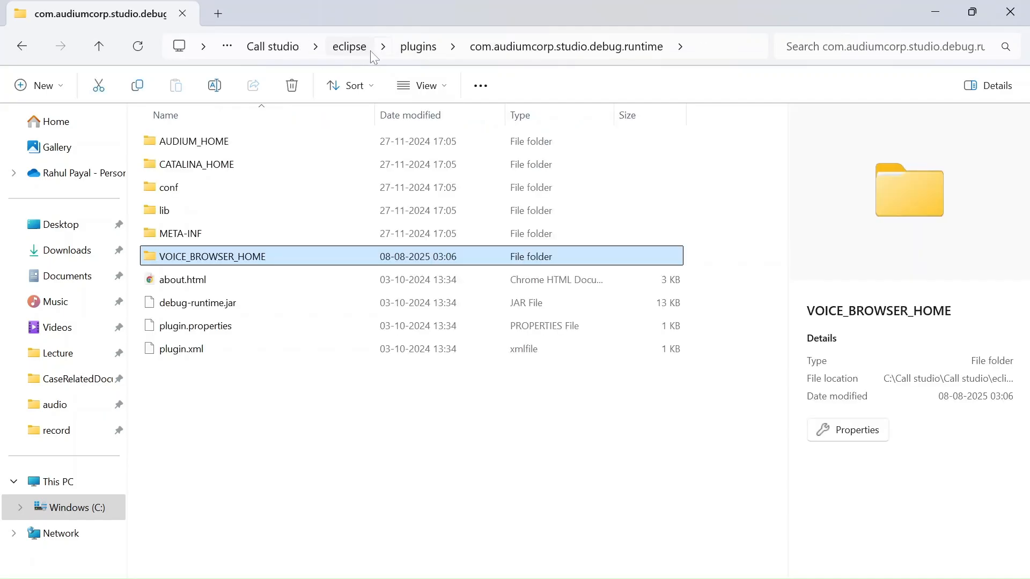
pyautogui.moveTo(240, 157)
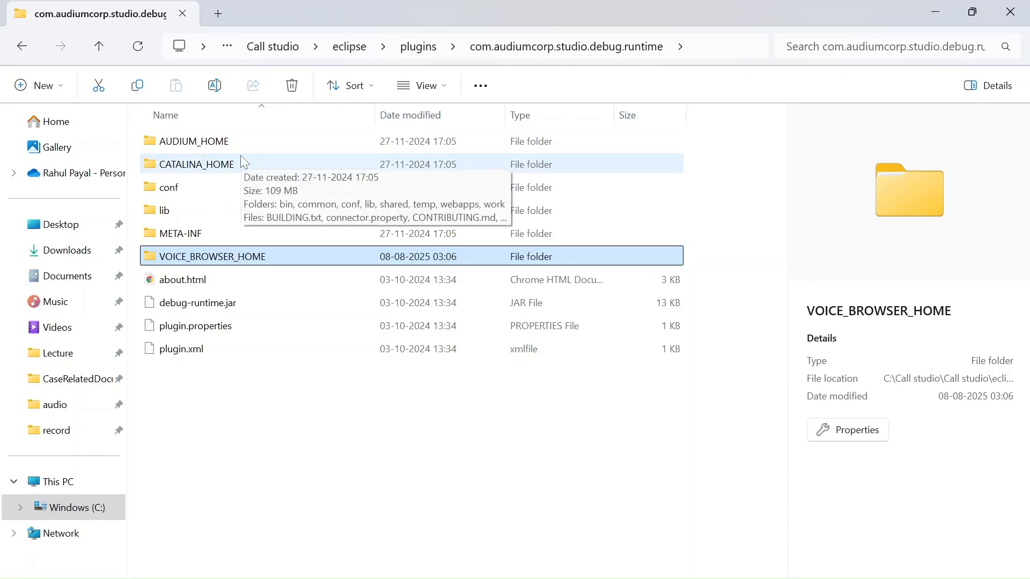
pyautogui.doubleClick(219, 164)
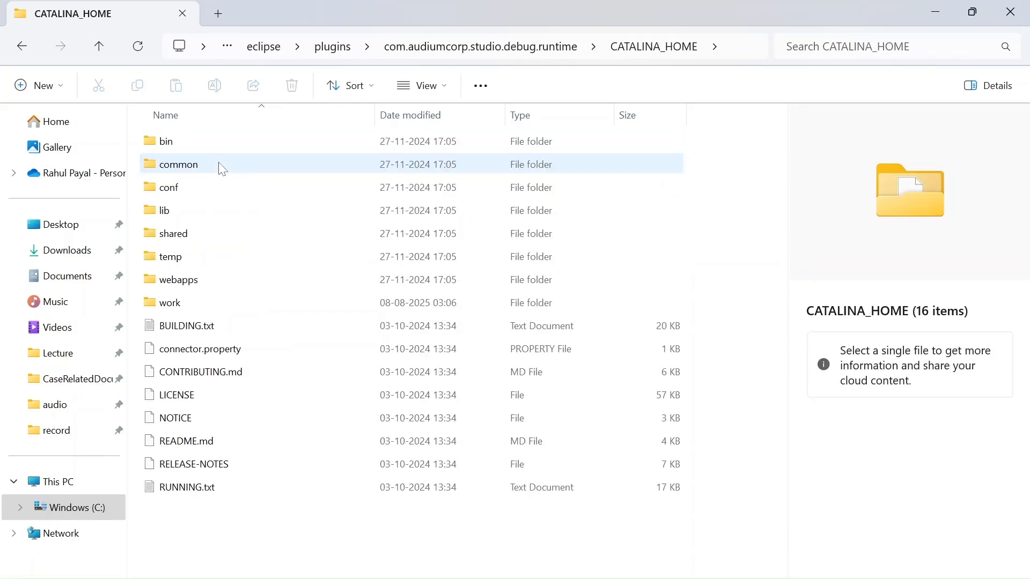
pyautogui.doubleClick(192, 279)
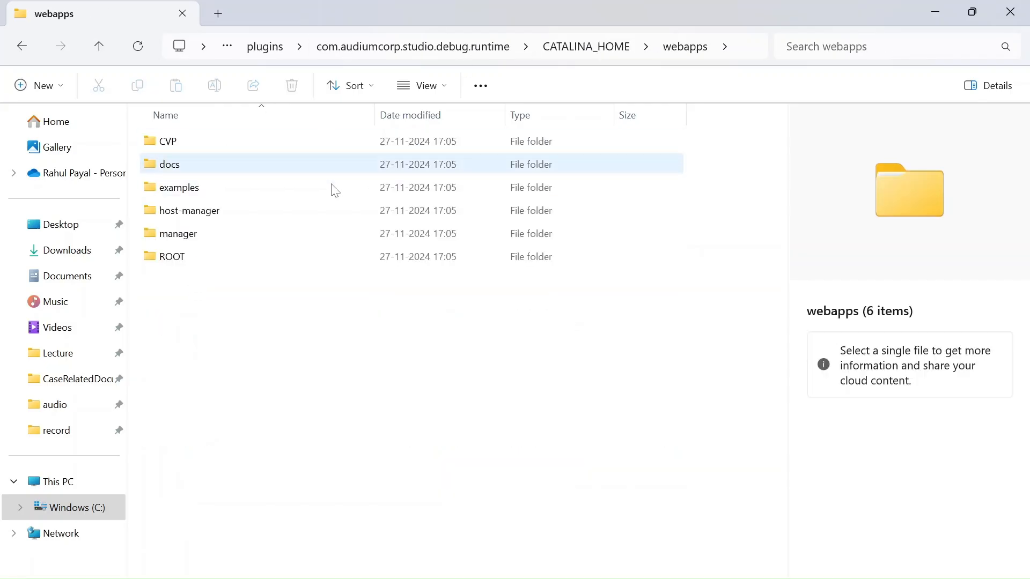
pyautogui.doubleClick(185, 142)
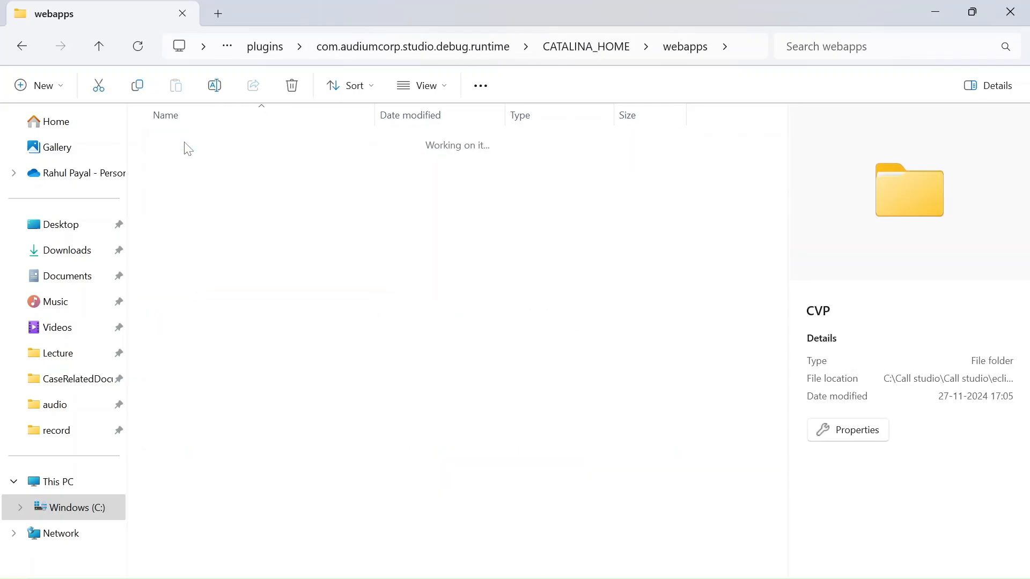
pyautogui.doubleClick(187, 149)
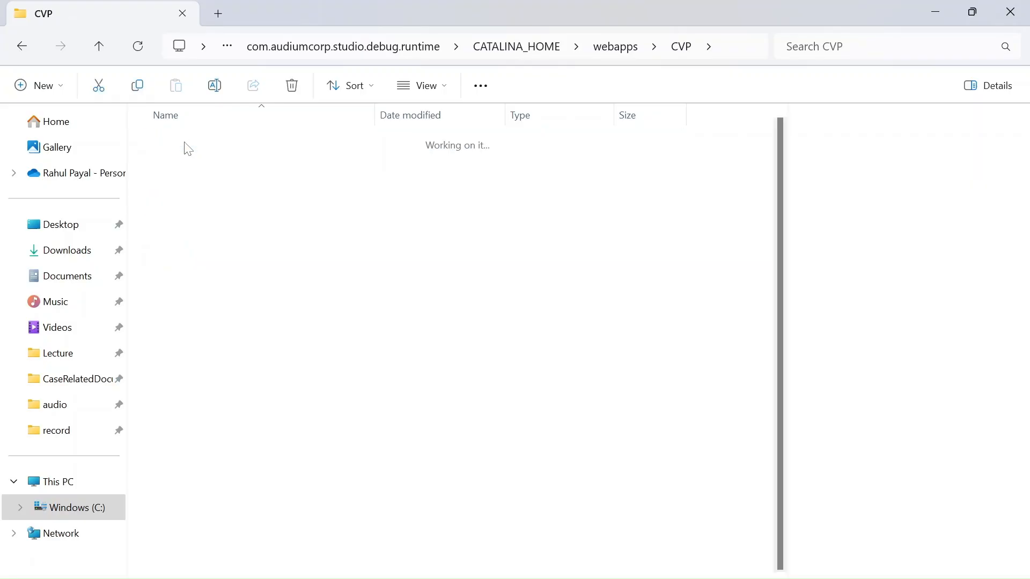
pyautogui.click(181, 191)
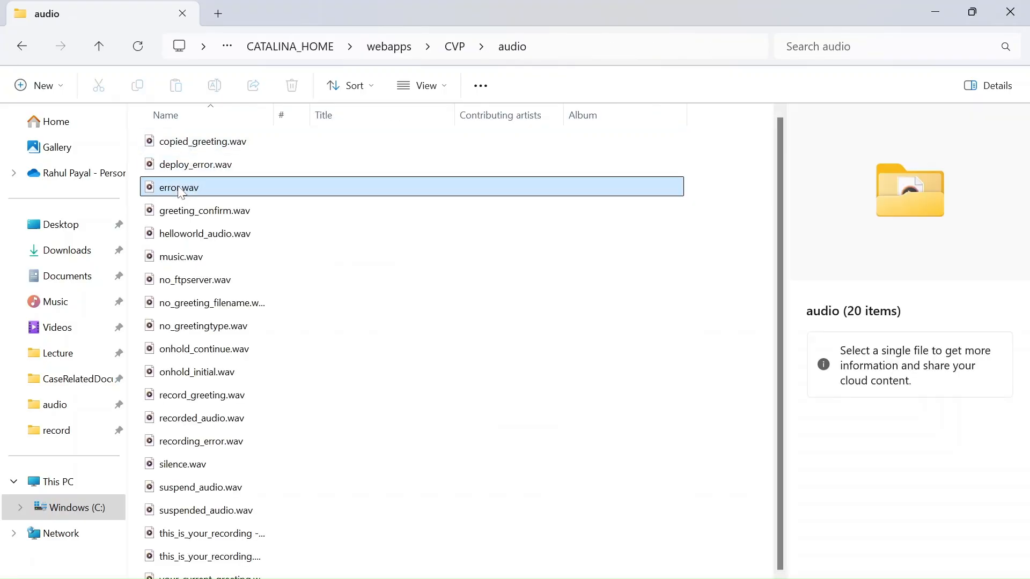
# Play error.wav to hear the prompt, close the player, and go back to the webapps folder.
pyautogui.doubleClick(181, 191)
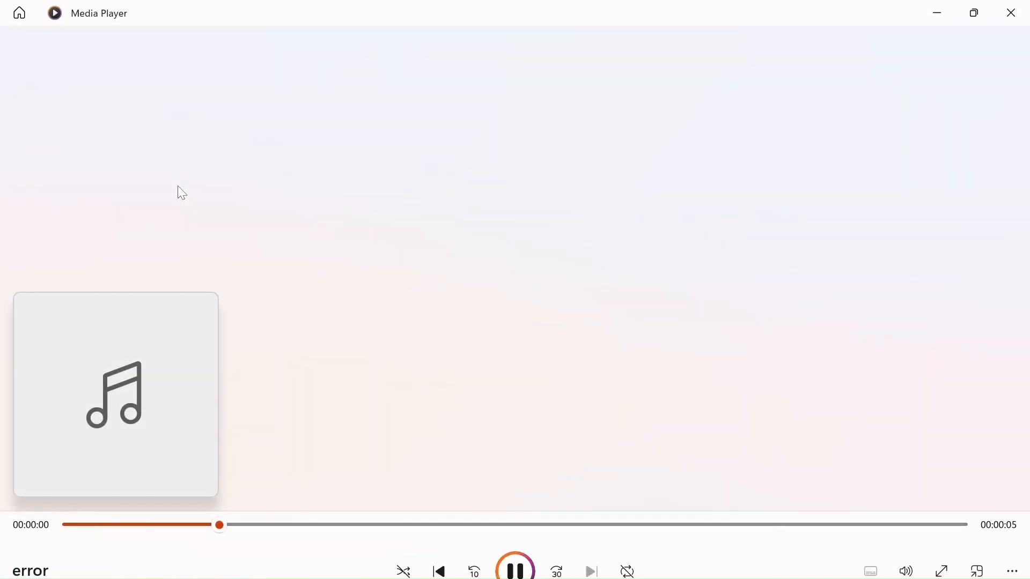
pyautogui.click(1013, 12)
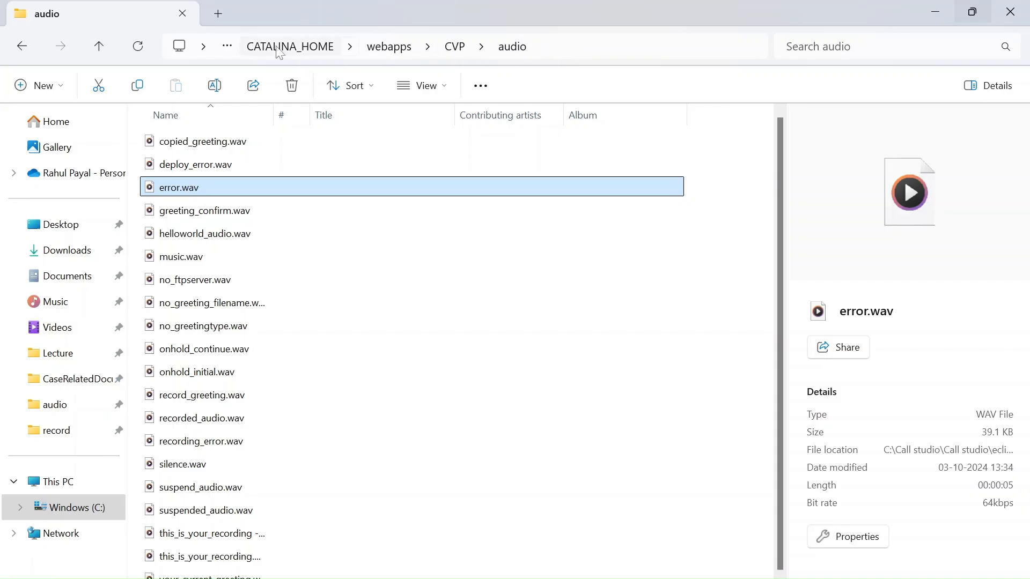
pyautogui.click(24, 47)
pyautogui.click(24, 47)
pyautogui.click(24, 48)
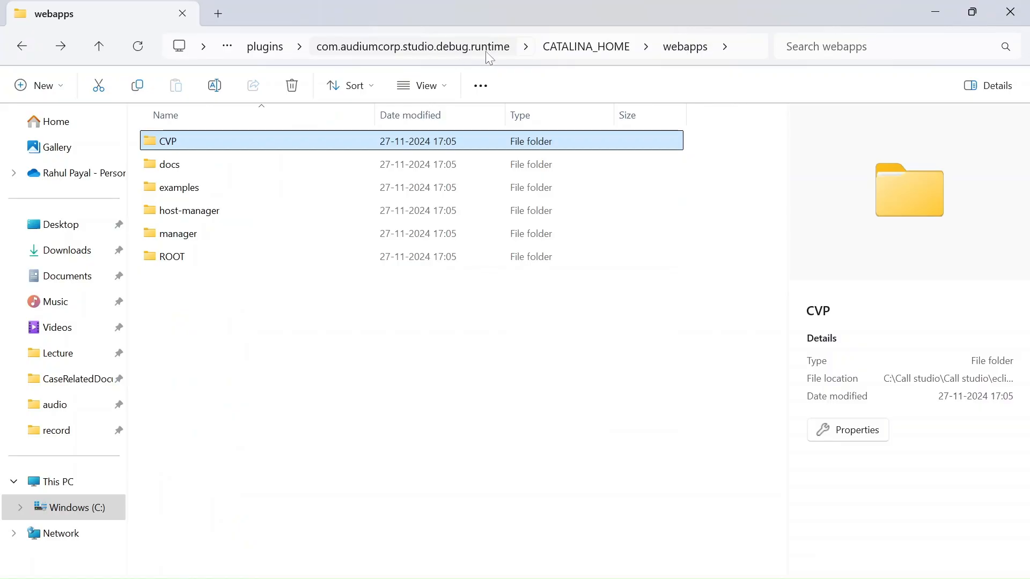
# Switch to Call Studio and view Record_01's settings on the Record page.
pyautogui.click(938, 12)
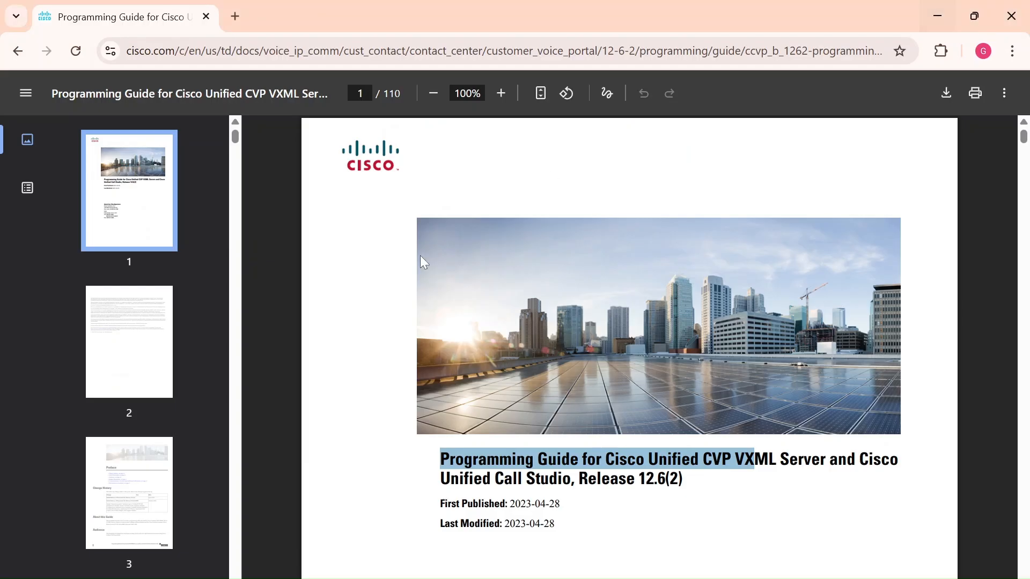
pyautogui.moveTo(645, 578)
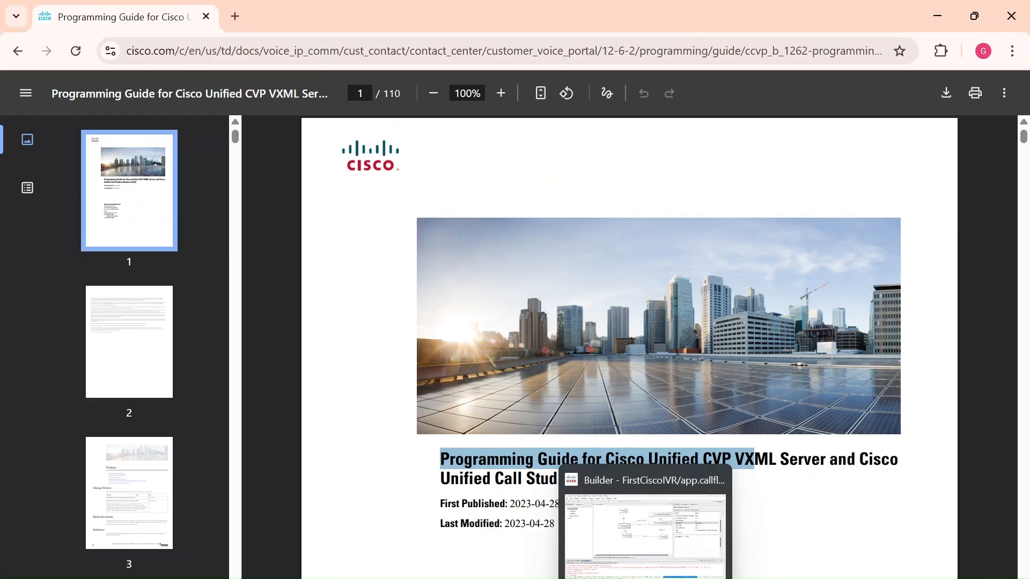
pyautogui.click(646, 578)
pyautogui.moveTo(533, 359); pyautogui.dragTo(490, 317)
pyautogui.click(395, 210)
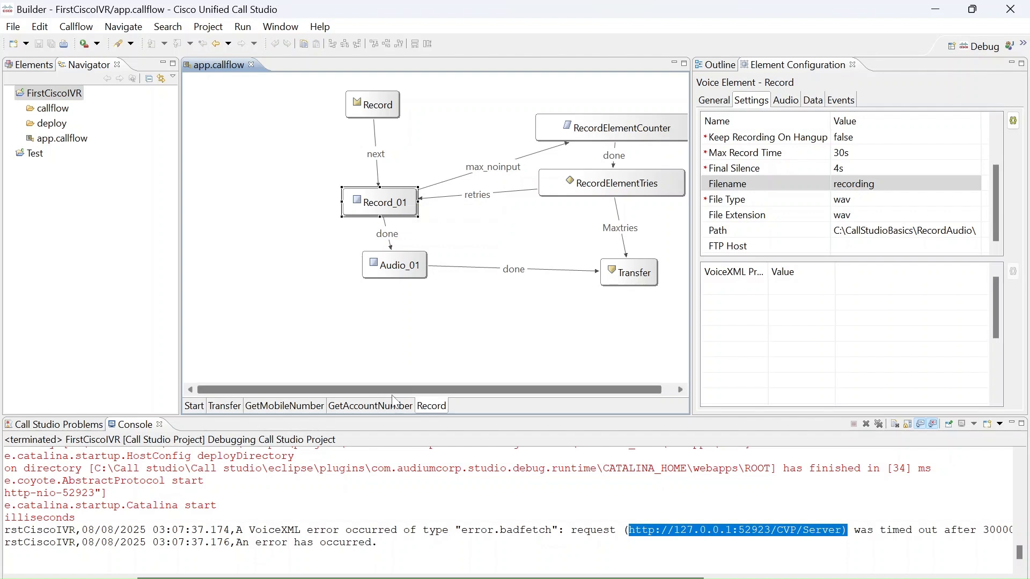
# Look over the GetAccountNumber page and browse the list of available elements, ending back on the Record page.
pyautogui.click(391, 406)
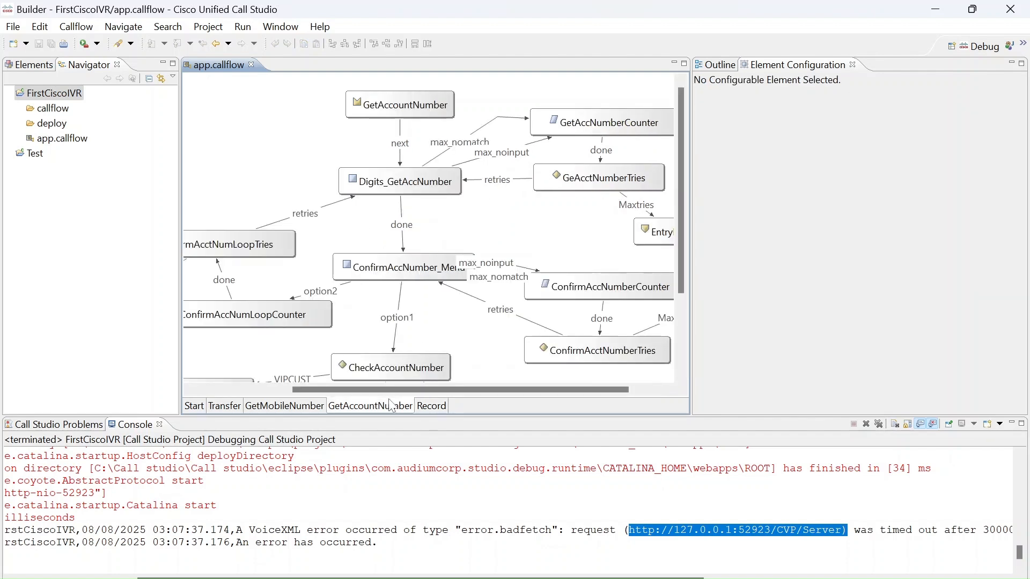
pyautogui.click(45, 68)
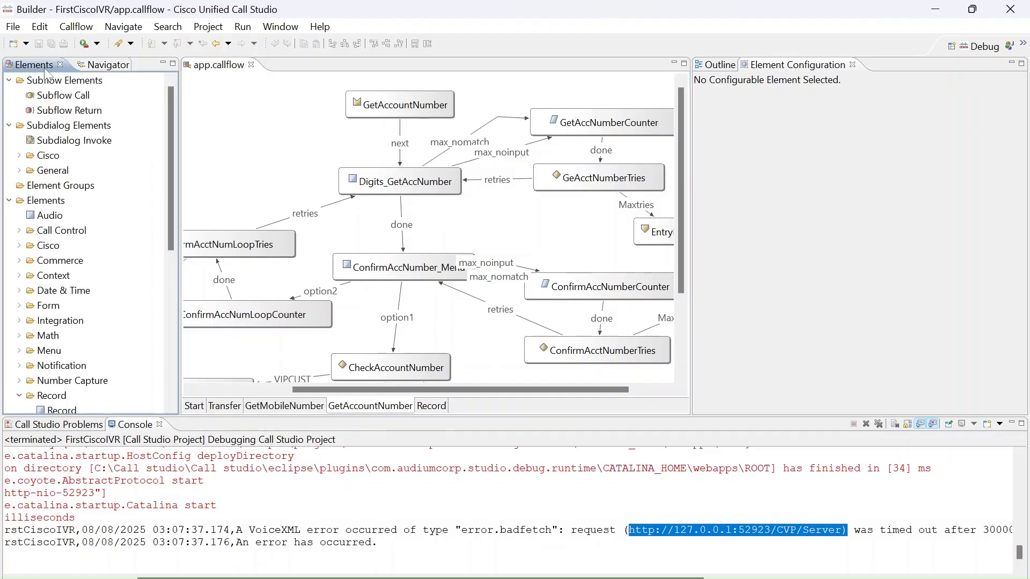
pyautogui.moveTo(172, 149); pyautogui.dragTo(163, 295)
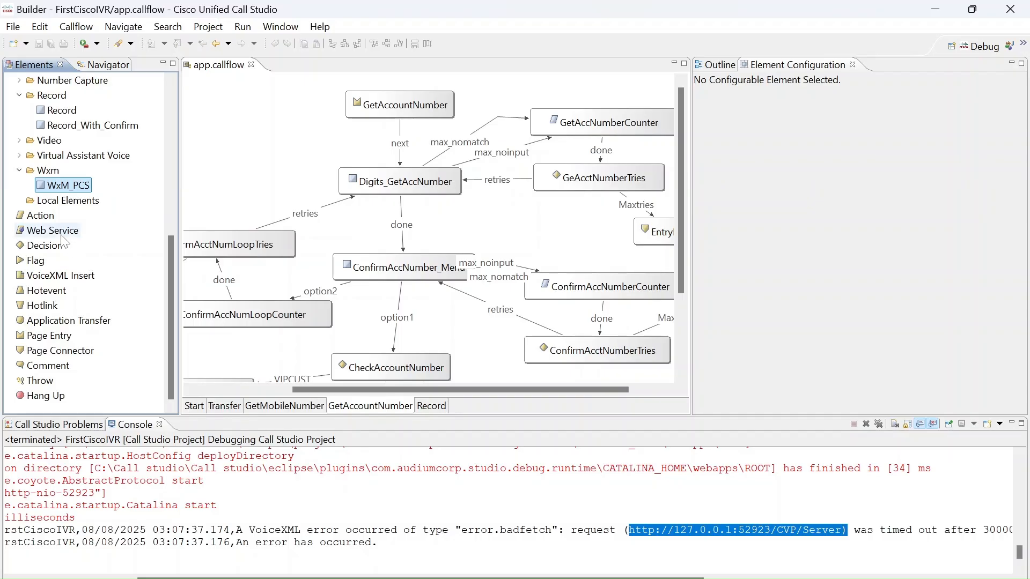
pyautogui.click(427, 404)
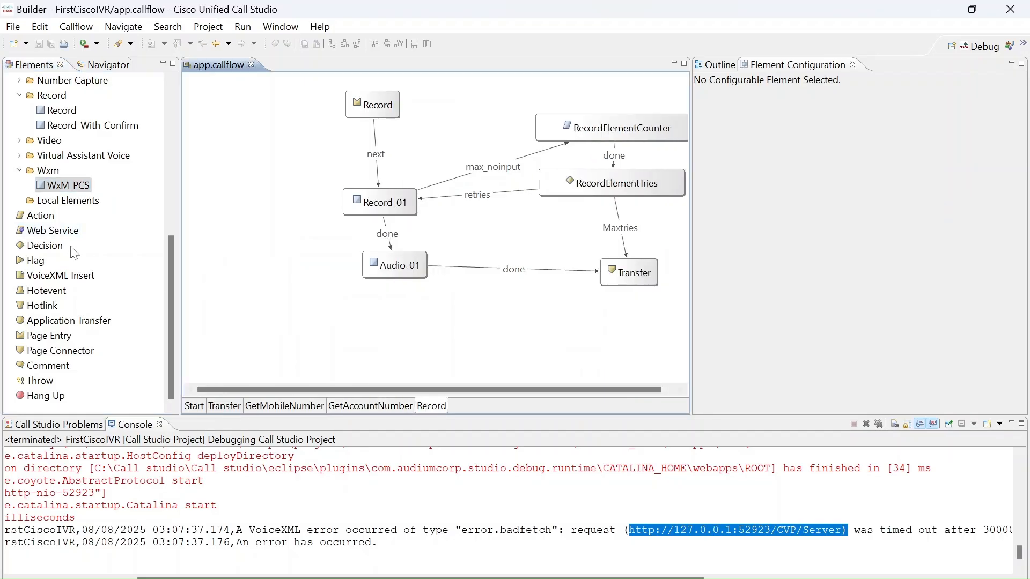
# Add a Web Service element to the Record page and position it in the empty area below Audio_01.
pyautogui.moveTo(66, 237); pyautogui.dragTo(362, 380)
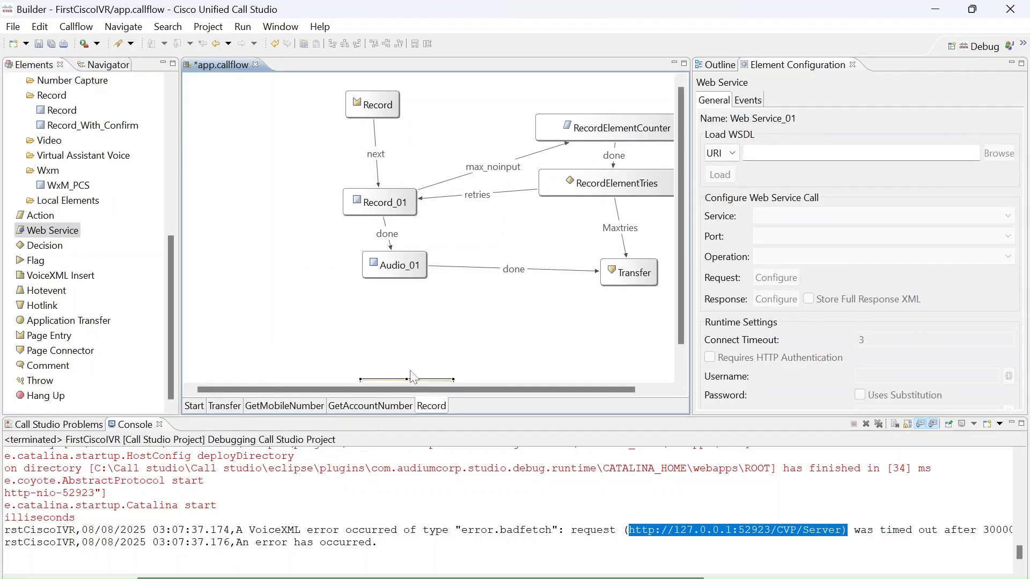
pyautogui.click(349, 338)
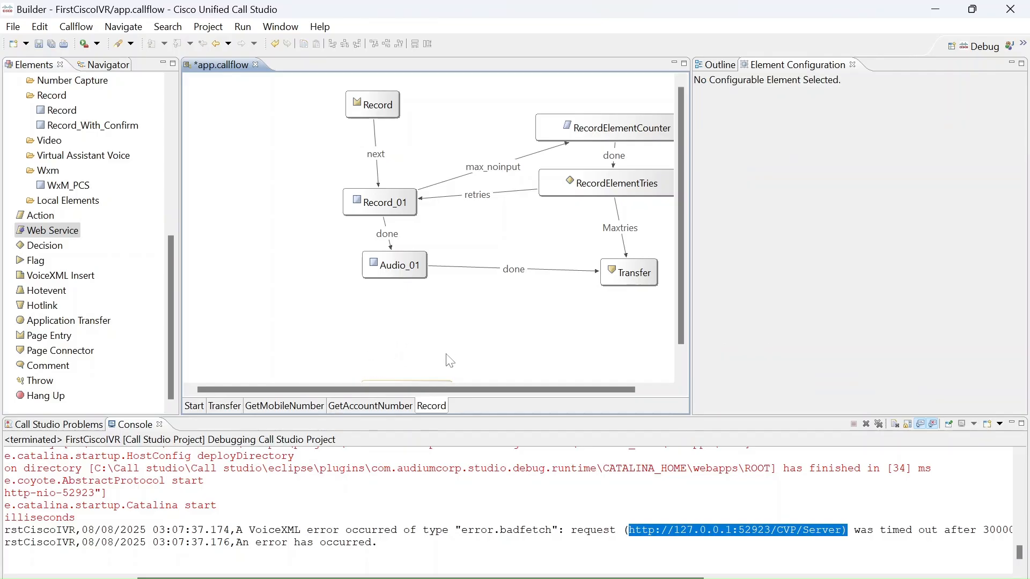
pyautogui.moveTo(681, 274); pyautogui.dragTo(687, 332)
pyautogui.moveTo(378, 372); pyautogui.dragTo(325, 336)
# Try the File option as Web Service_01's WSDL source and set the source back to URI.
pyautogui.click(798, 153)
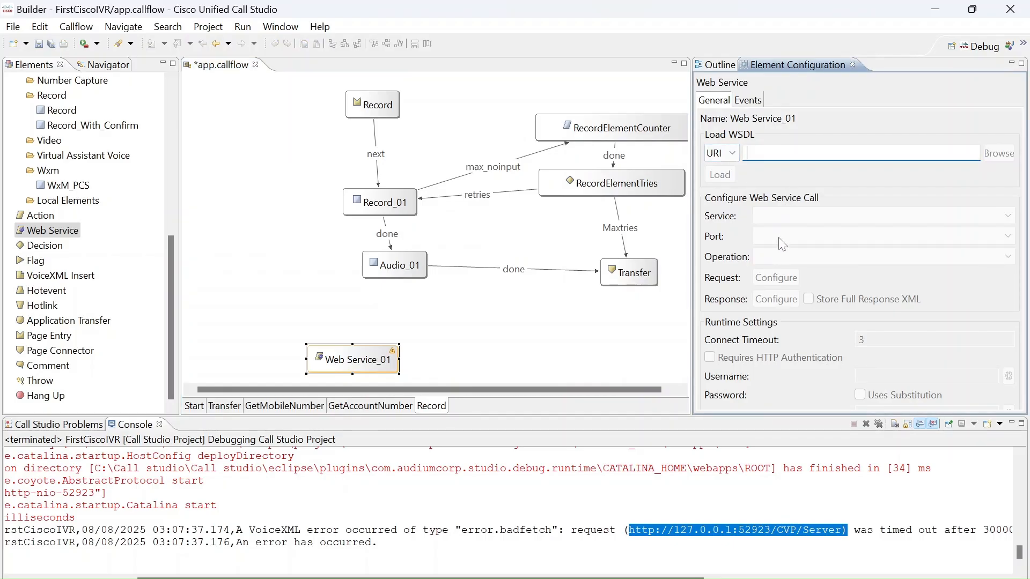
pyautogui.click(731, 152)
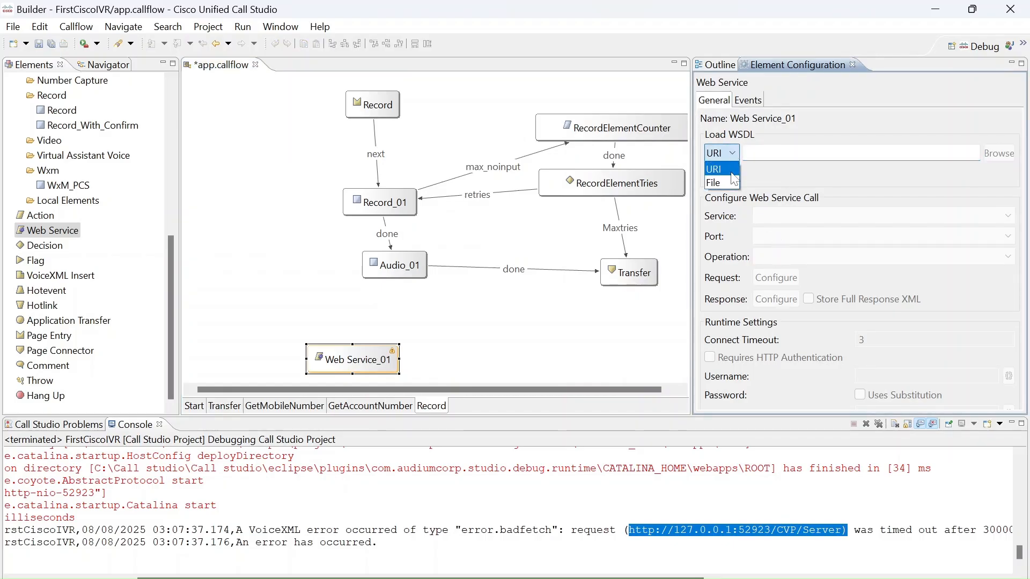
pyautogui.click(729, 180)
pyautogui.click(732, 155)
pyautogui.click(723, 168)
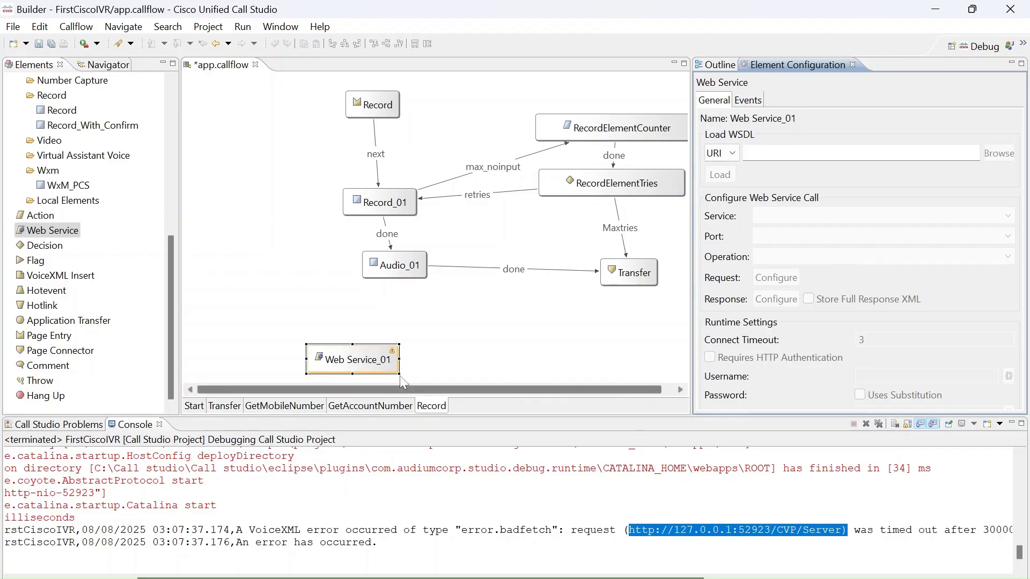
# Delete the Web Service_01 element from the Record page.
pyautogui.click(316, 319)
pyautogui.click(360, 354)
pyautogui.press('Delete')
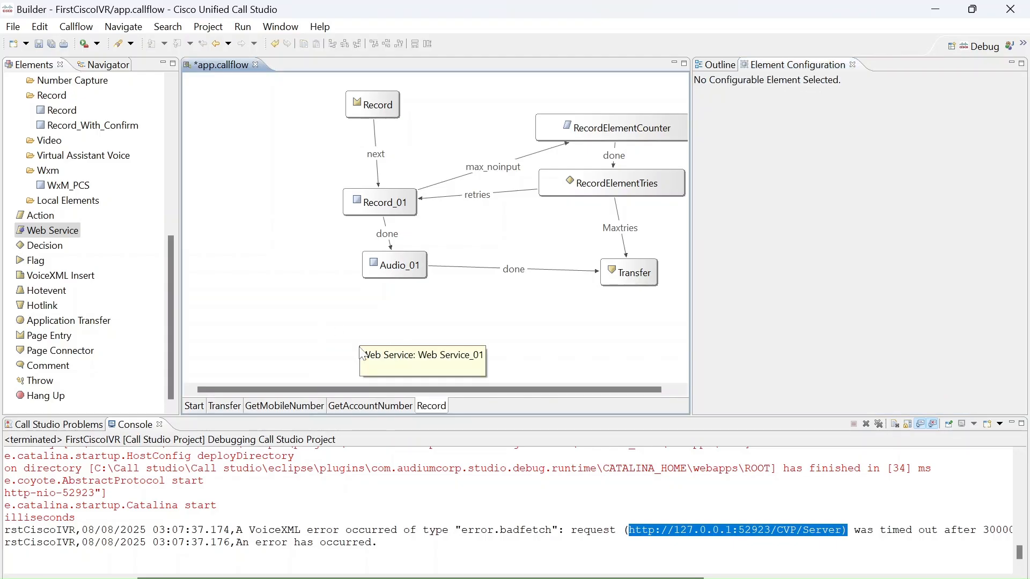
# Add a VoiceXML Insert element below Audio_01 on the Record page and save the callflow.
pyautogui.click(80, 271)
pyautogui.moveTo(66, 277); pyautogui.dragTo(294, 308)
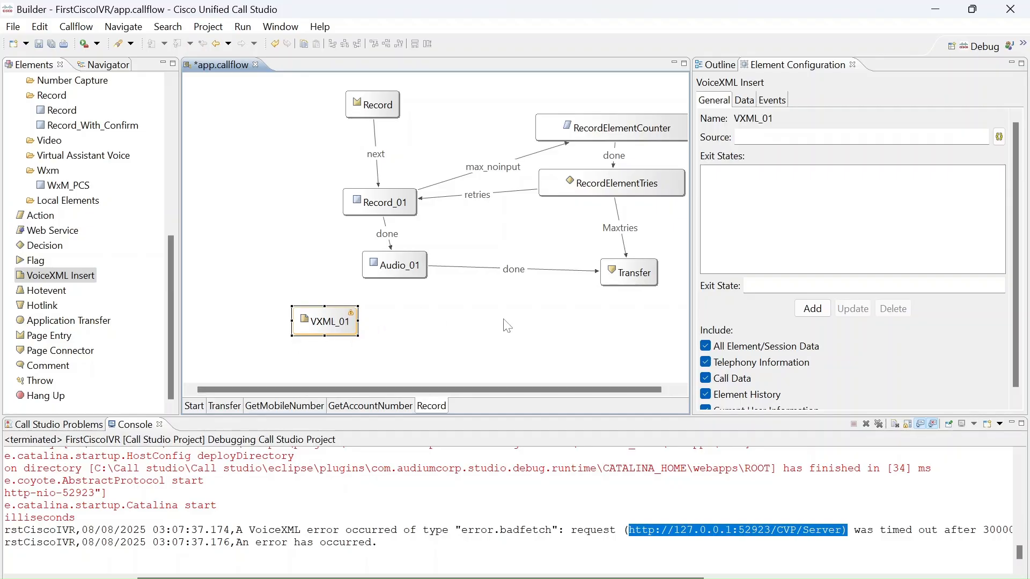
pyautogui.hotkey('ctrl', 's')
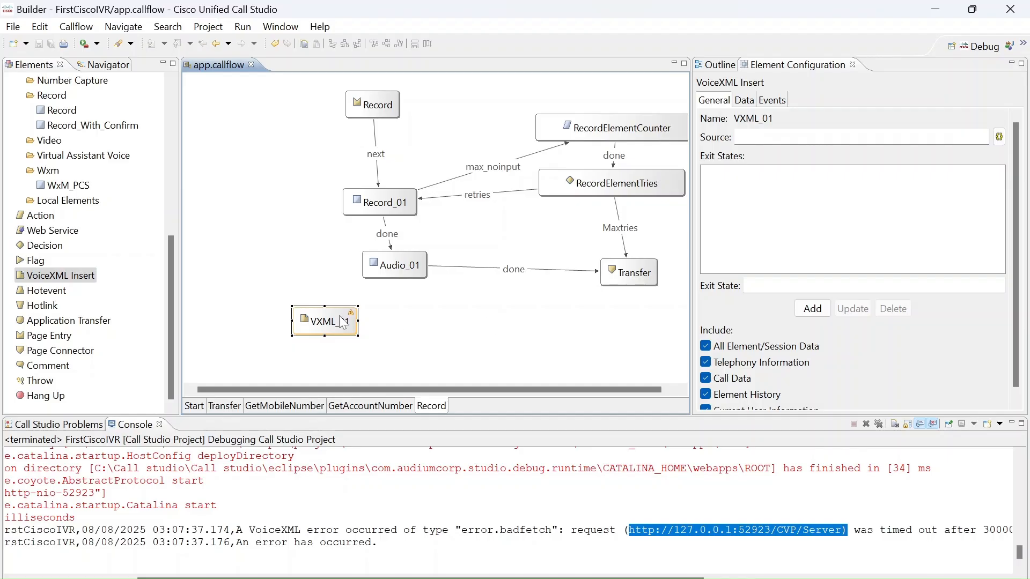
# Review VXML_01's general, data and event settings, including its source, exit states and include options.
pyautogui.click(474, 308)
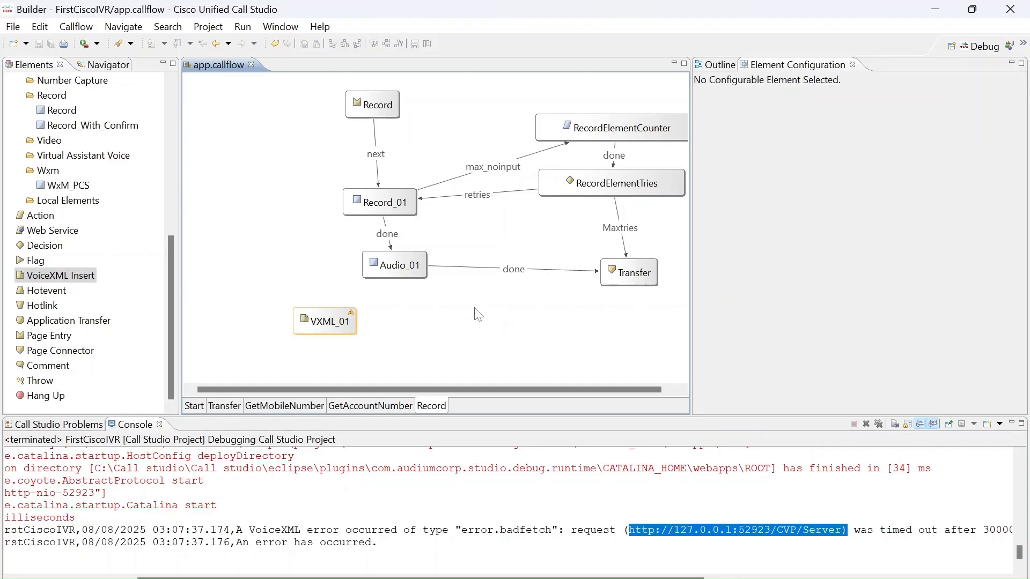
pyautogui.click(348, 315)
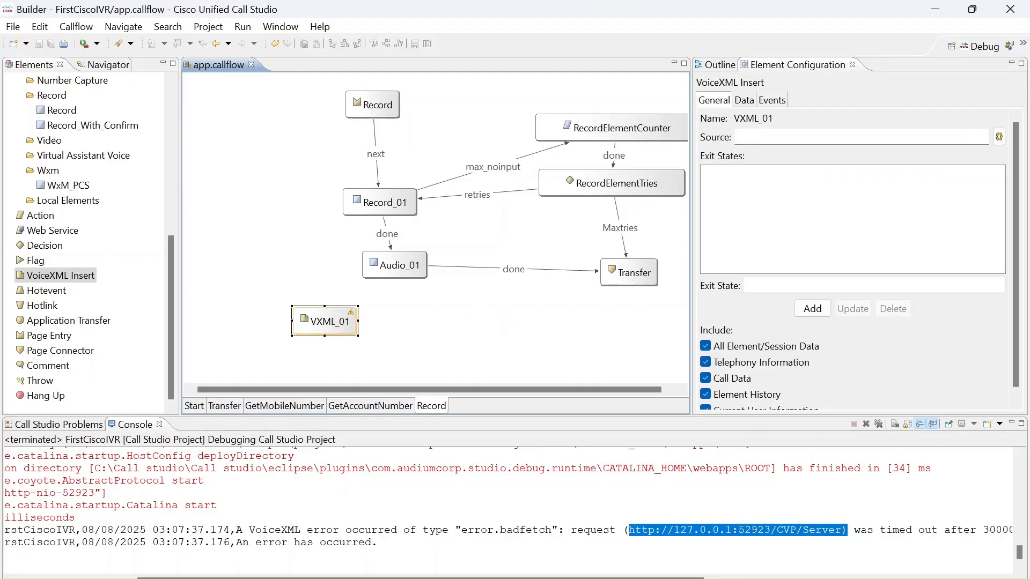
pyautogui.click(738, 137)
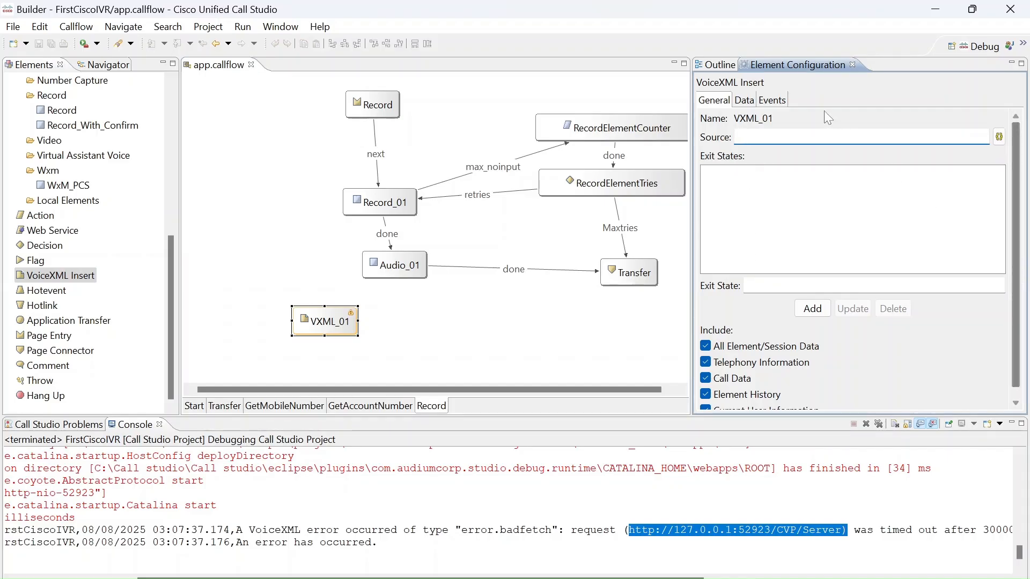
pyautogui.click(754, 101)
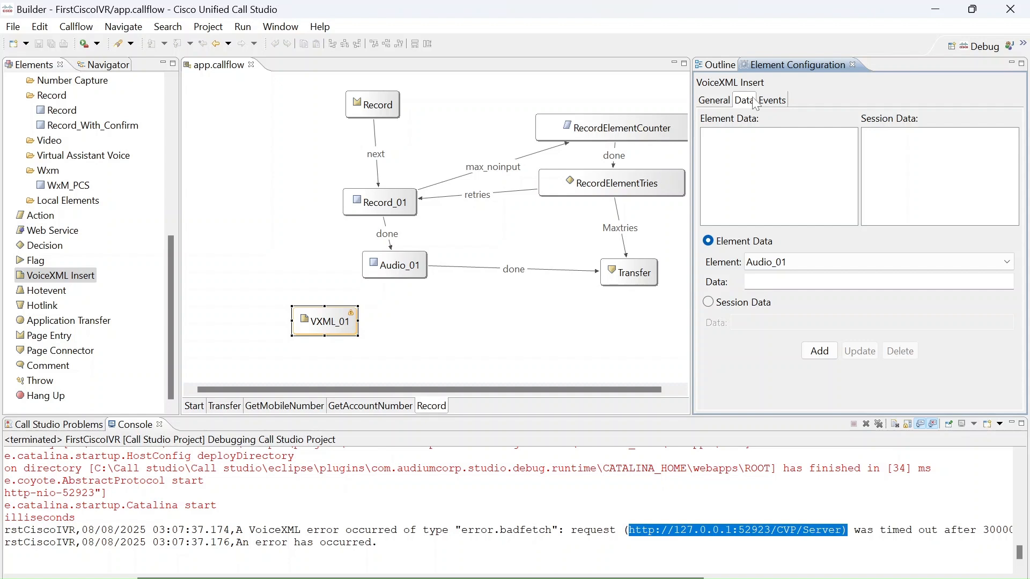
pyautogui.click(782, 101)
pyautogui.click(724, 102)
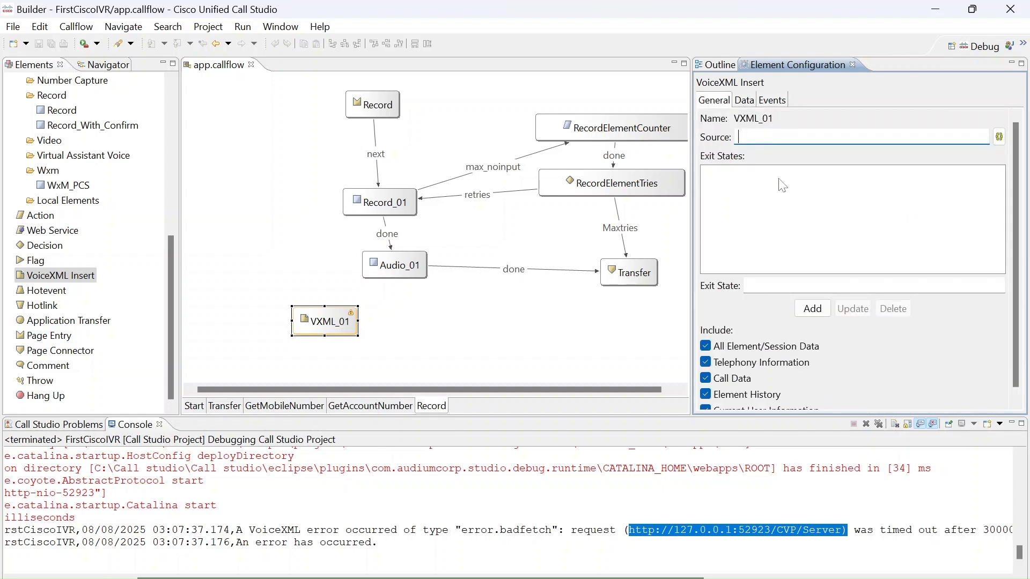
pyautogui.moveTo(1014, 230); pyautogui.dragTo(1015, 198)
# Delete the VXML_01 element from the Record page.
pyautogui.click(428, 350)
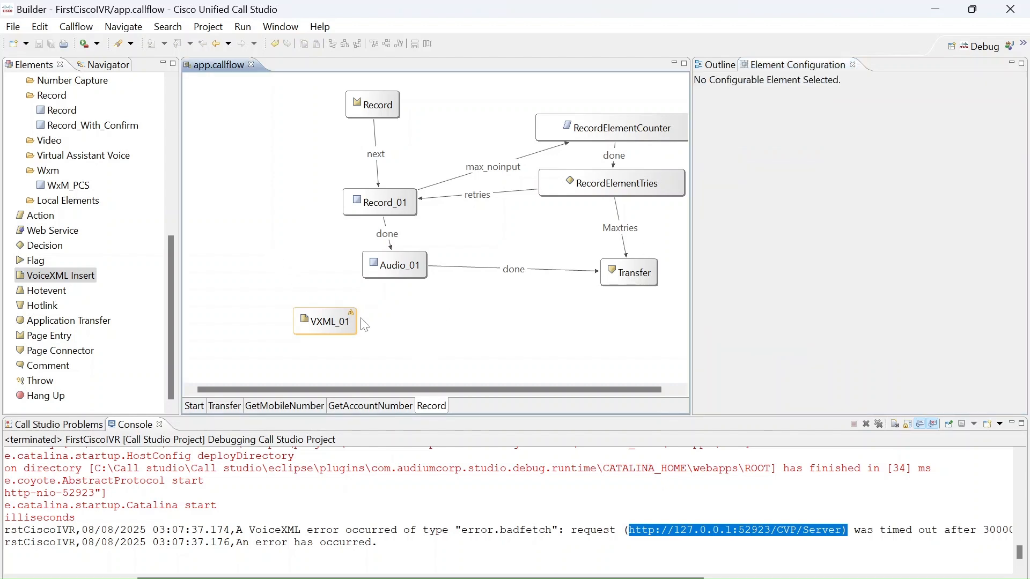
pyautogui.click(329, 317)
pyautogui.press('Delete')
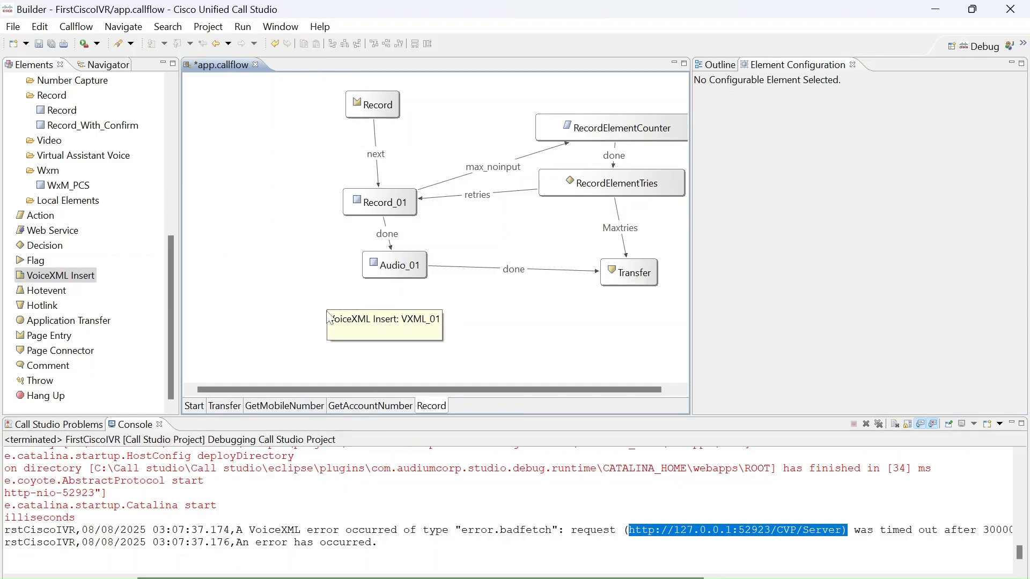
# Add a Hotevent element below Audio_01, and look at the event settings of Audio_01.
pyautogui.moveTo(47, 290); pyautogui.dragTo(320, 304)
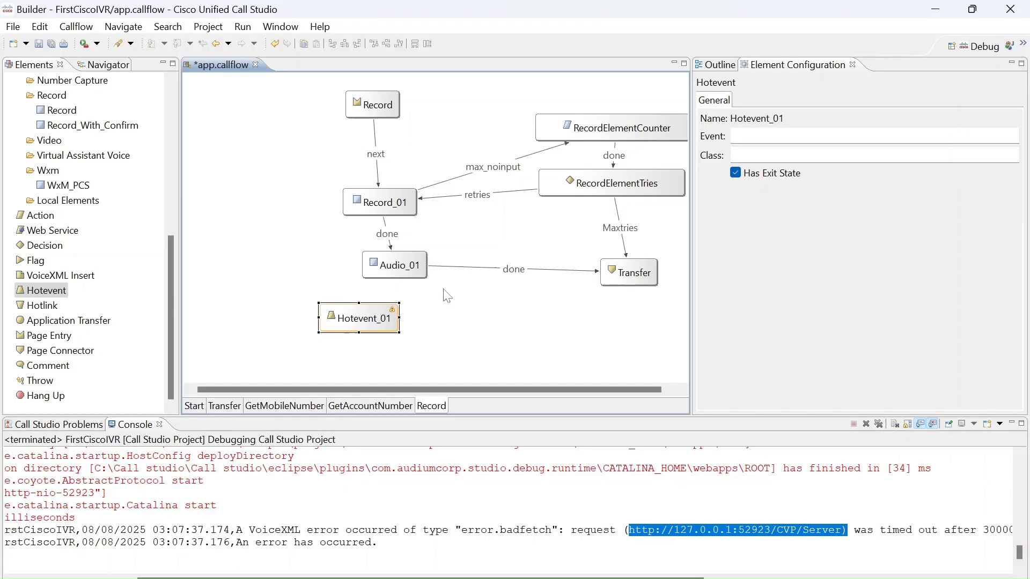
pyautogui.click(399, 199)
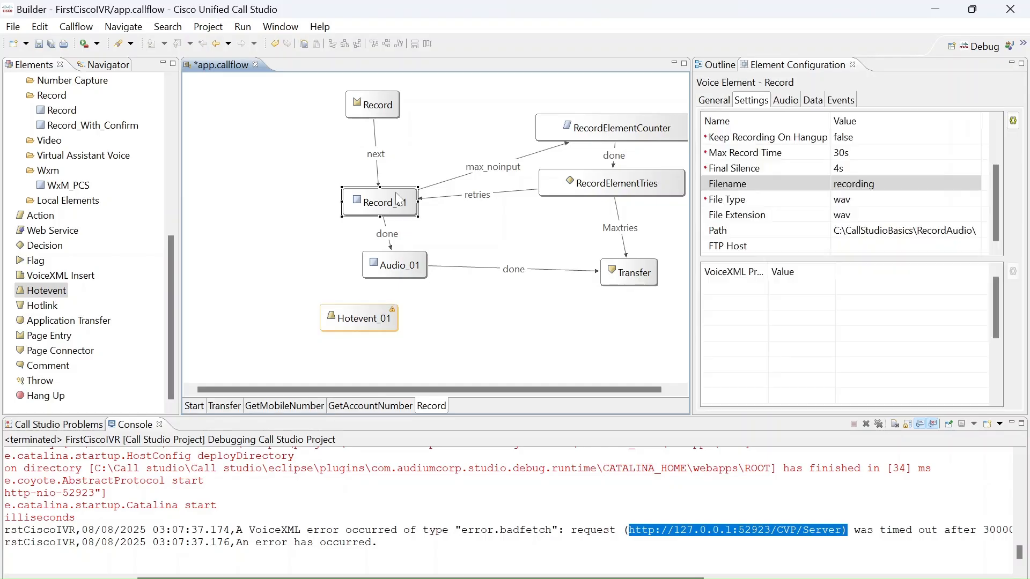
pyautogui.click(405, 269)
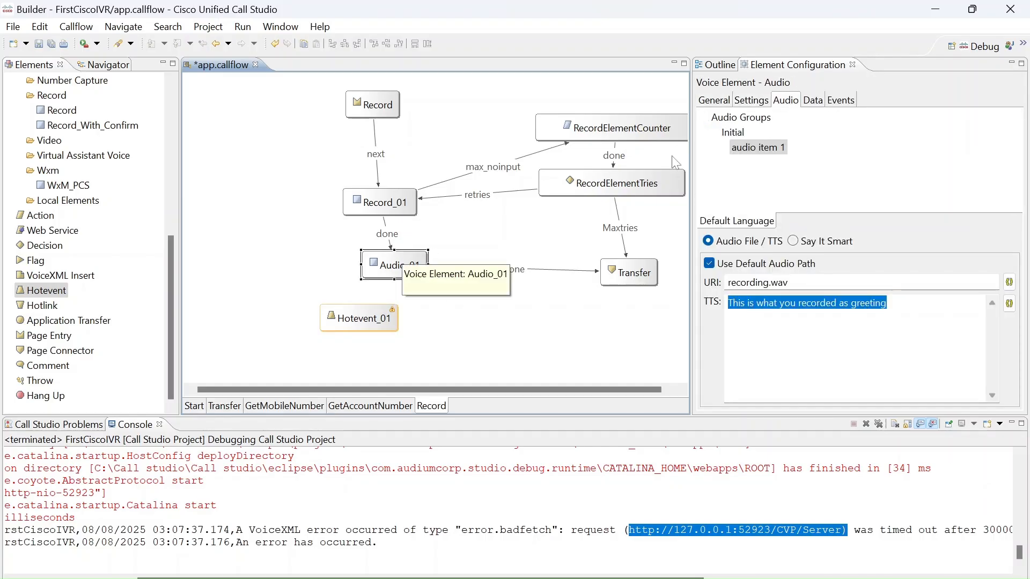
pyautogui.click(841, 101)
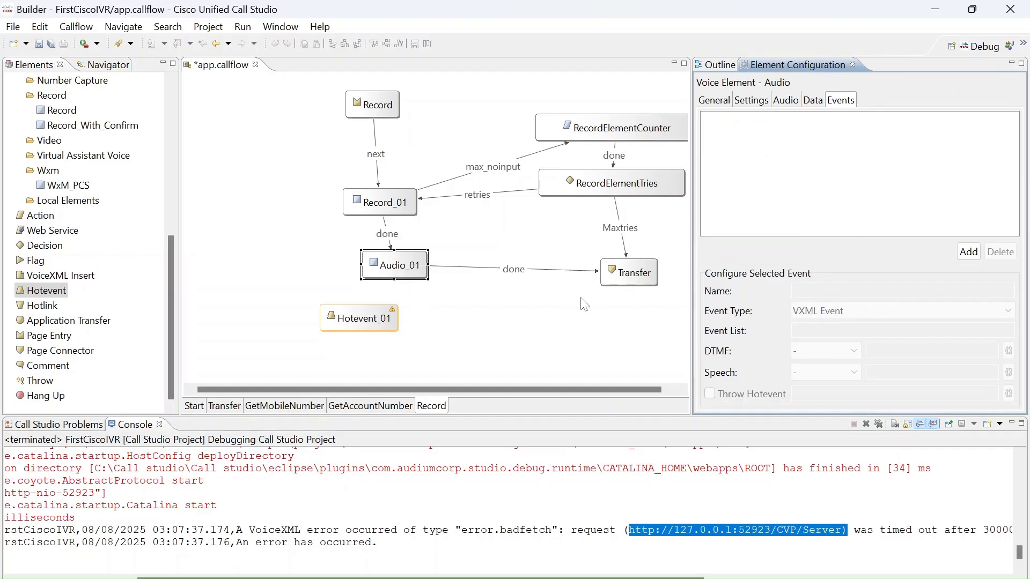
# Move Hotevent_01 to the left, away from Audio_01, and look at its available exit states.
pyautogui.moveTo(379, 324); pyautogui.dragTo(300, 320)
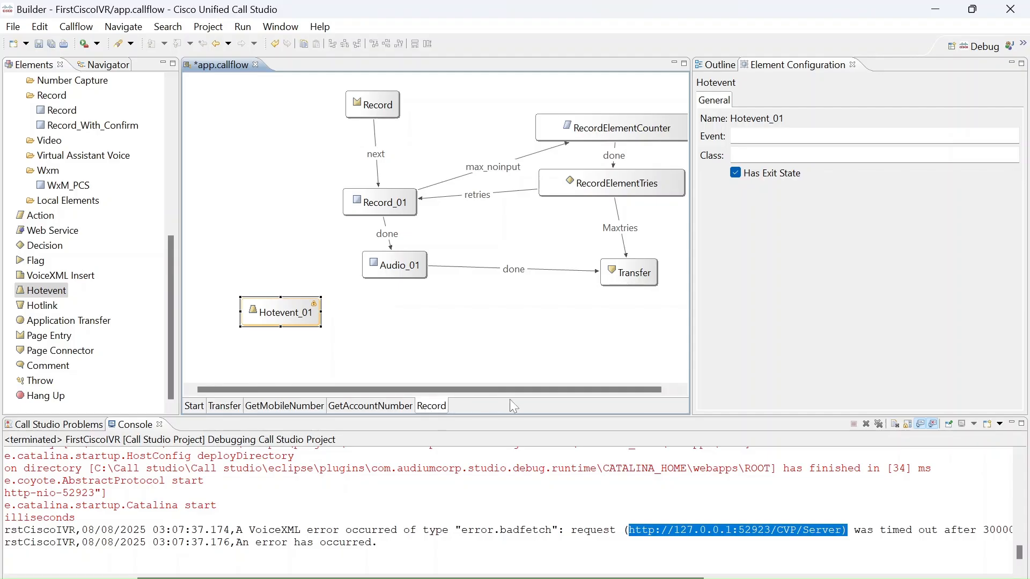
pyautogui.rightClick(286, 321)
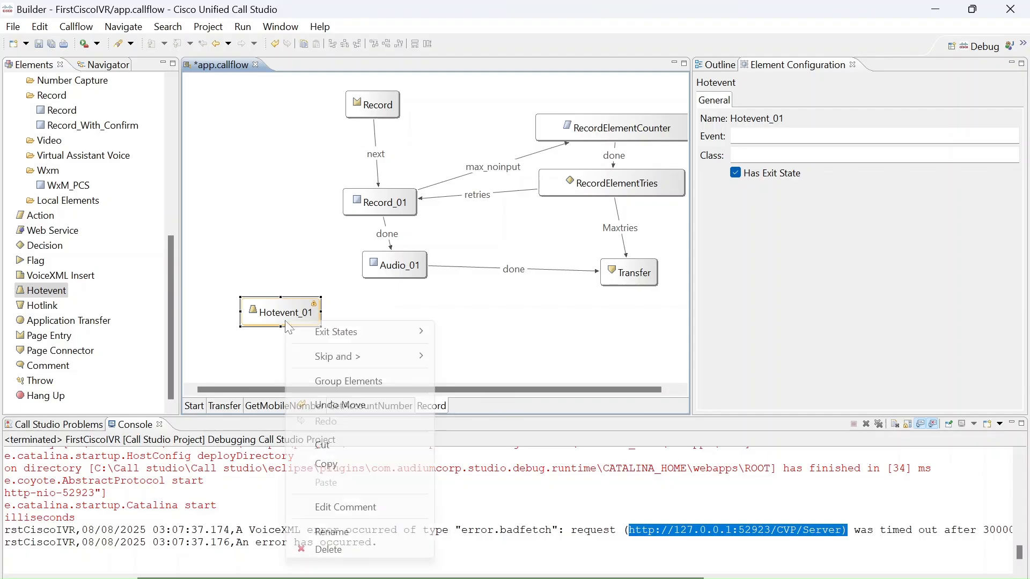
pyautogui.moveTo(344, 344)
pyautogui.moveTo(372, 358)
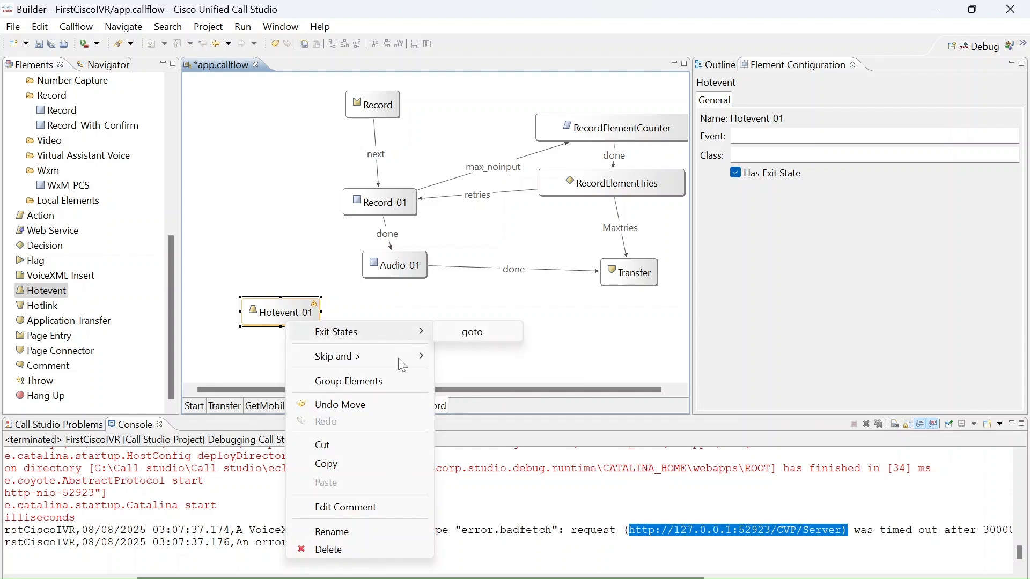
pyautogui.click(279, 296)
# Delete the Hotevent_01 element from the Record page and save the callflow.
pyautogui.click(291, 307)
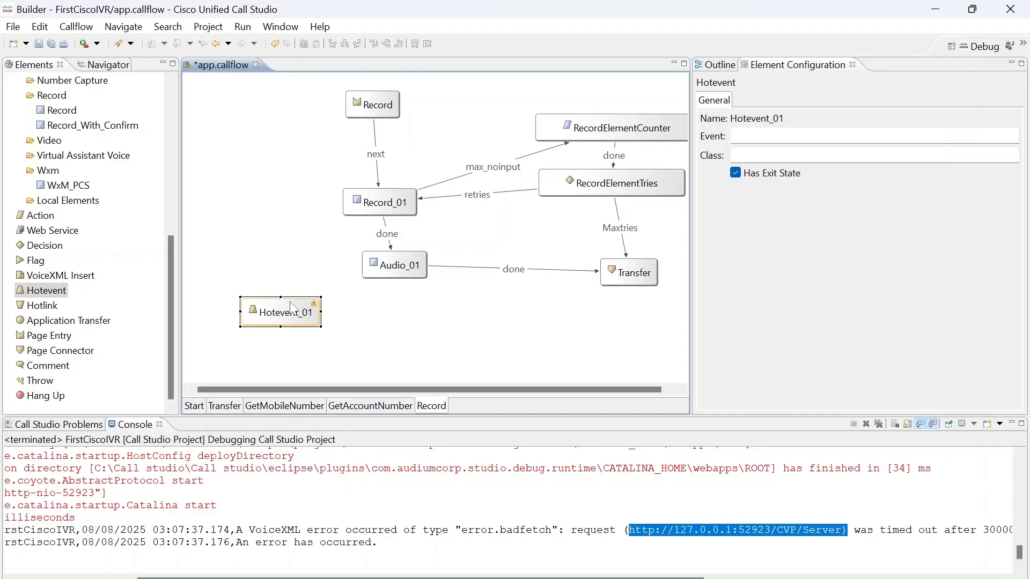
pyautogui.press('Delete')
pyautogui.hotkey('ctrl', 's')
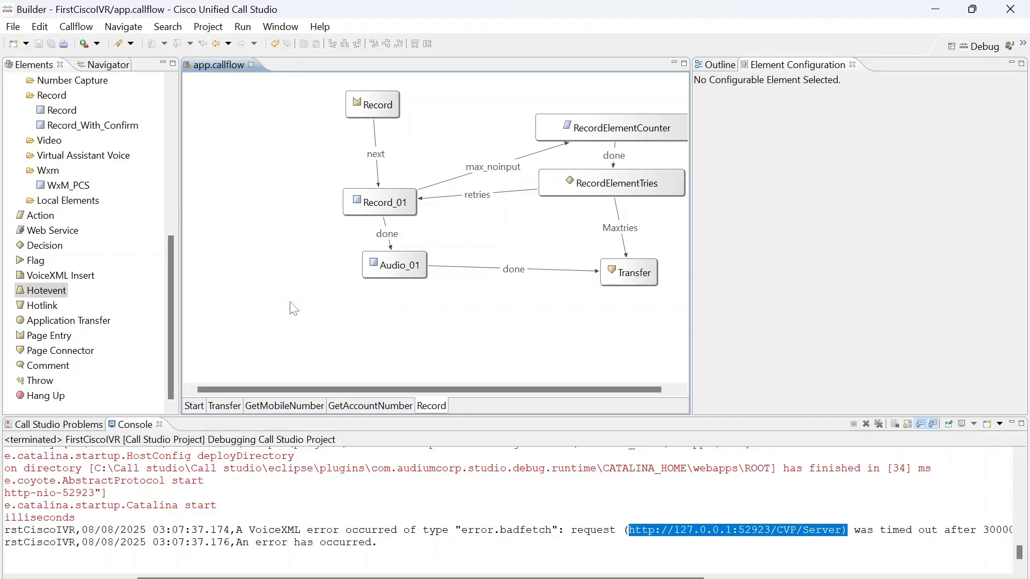
pyautogui.click(175, 305)
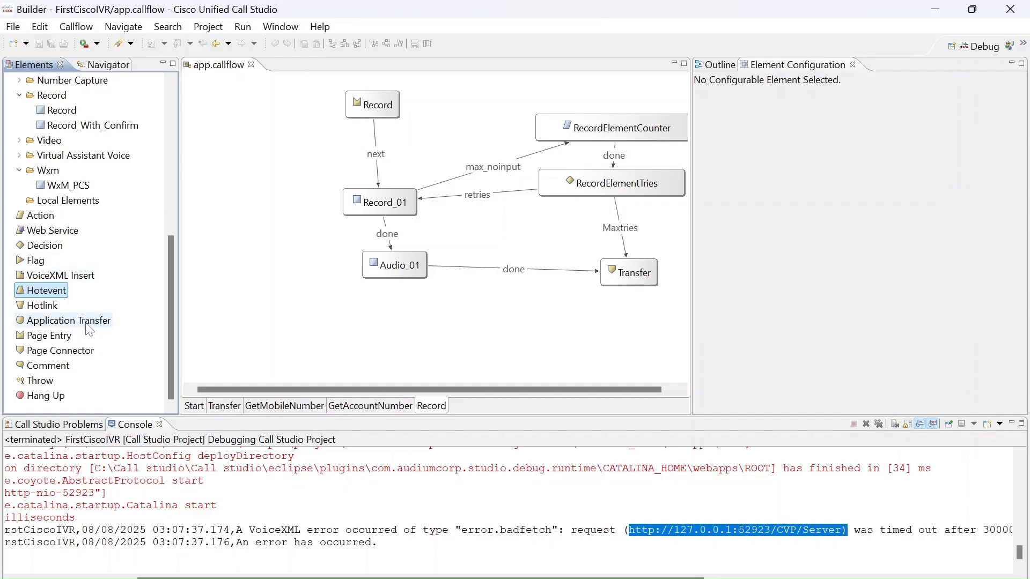
# Add an Application Transfer element below Audio_01 on the Record page, and look at its destination options and the workspace projects.
pyautogui.moveTo(87, 324); pyautogui.dragTo(327, 324)
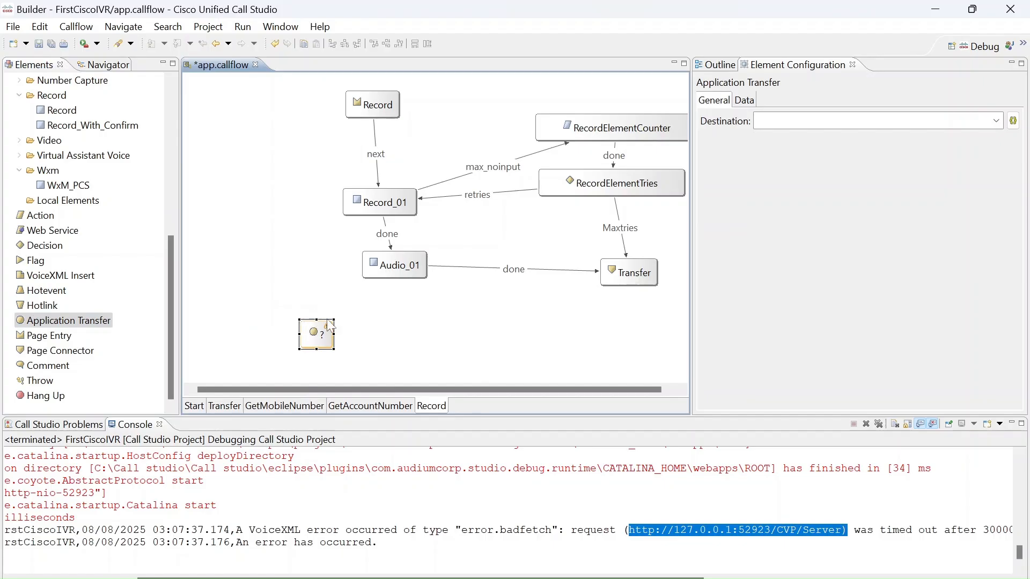
pyautogui.click(997, 121)
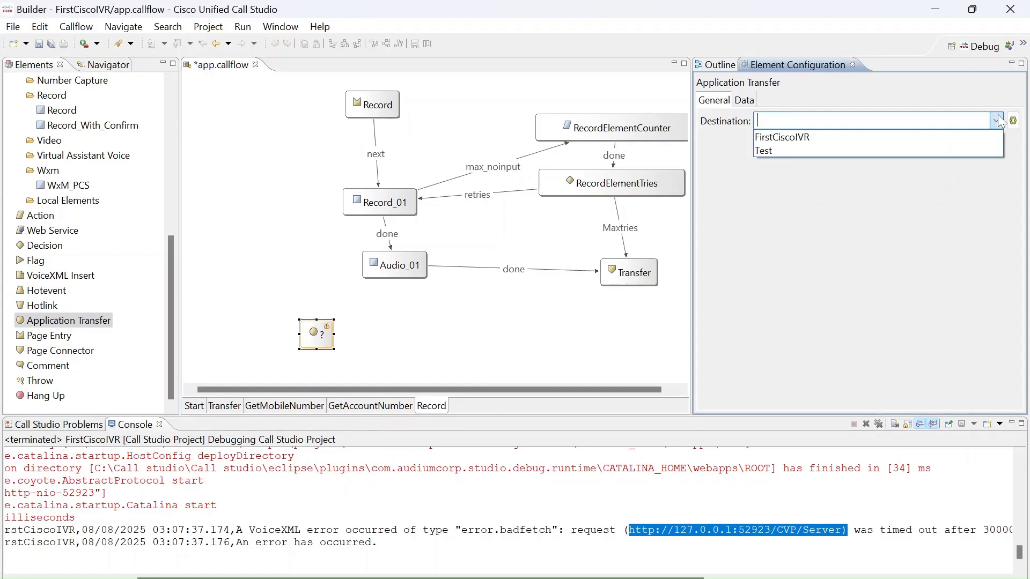
pyautogui.click(464, 320)
pyautogui.click(246, 290)
pyautogui.click(314, 328)
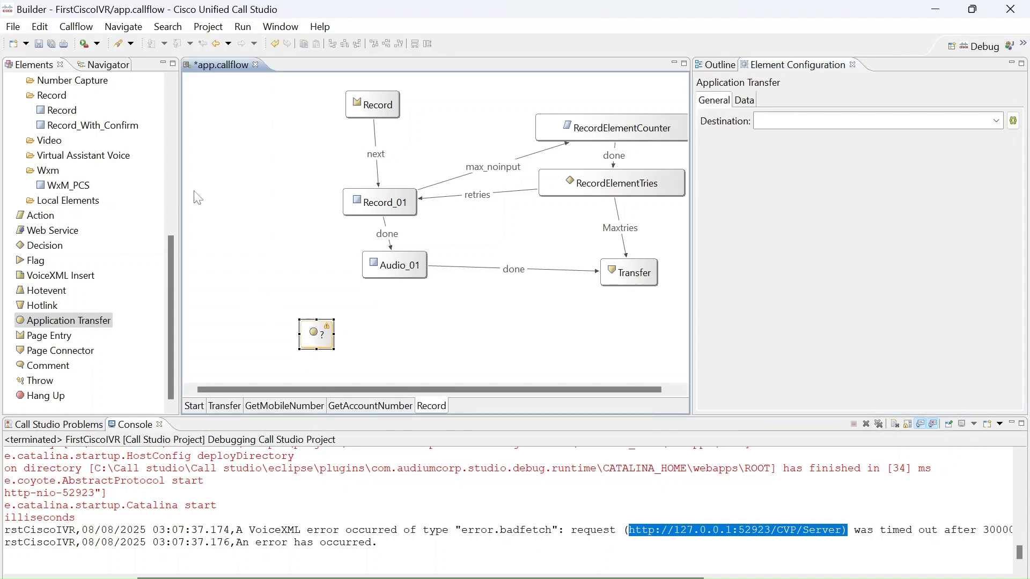
pyautogui.click(113, 64)
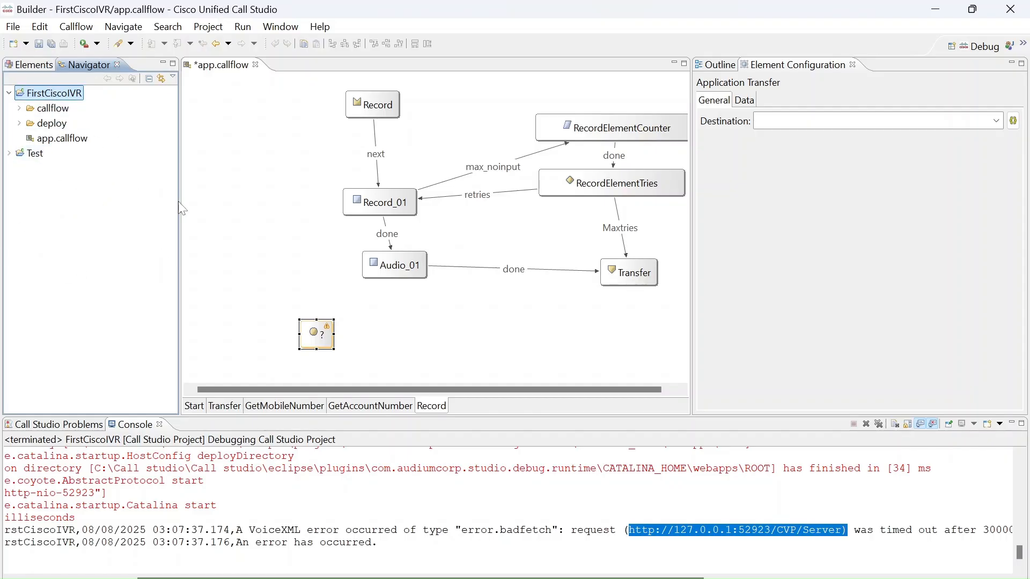
pyautogui.click(27, 64)
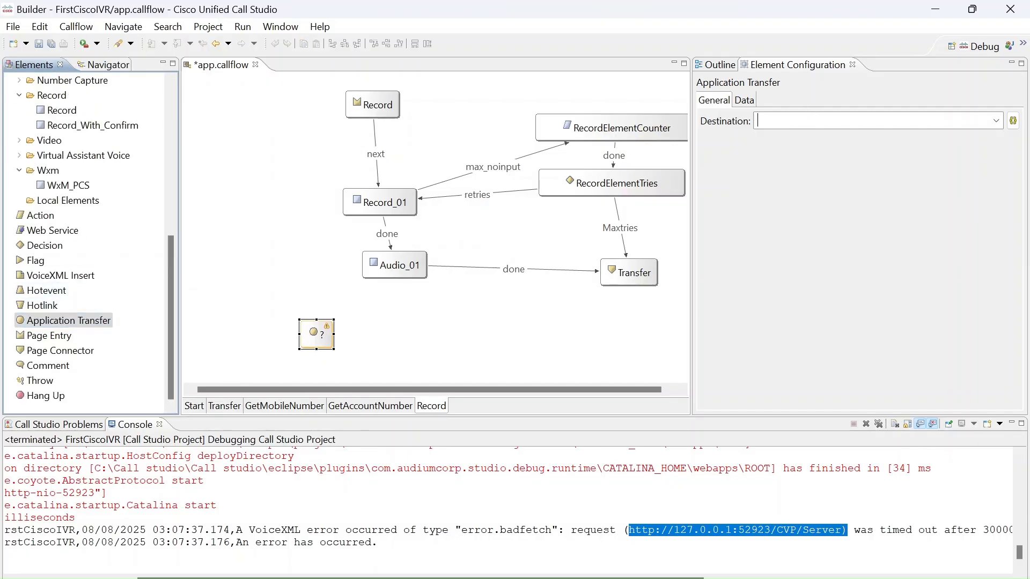
# Set the Application Transfer's destination to Test, and look at its element and session data settings.
pyautogui.click(811, 120)
pyautogui.click(995, 121)
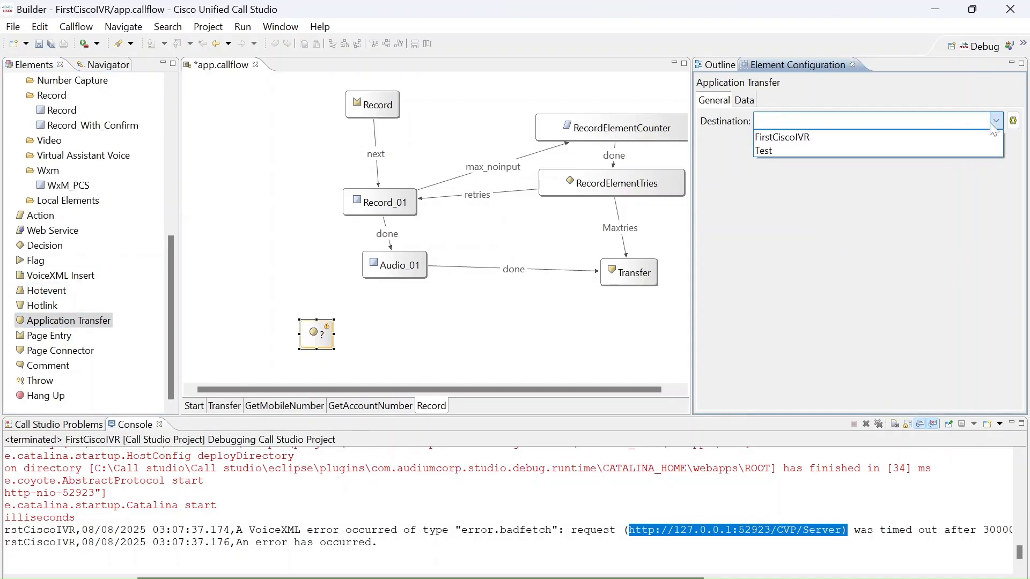
pyautogui.click(973, 150)
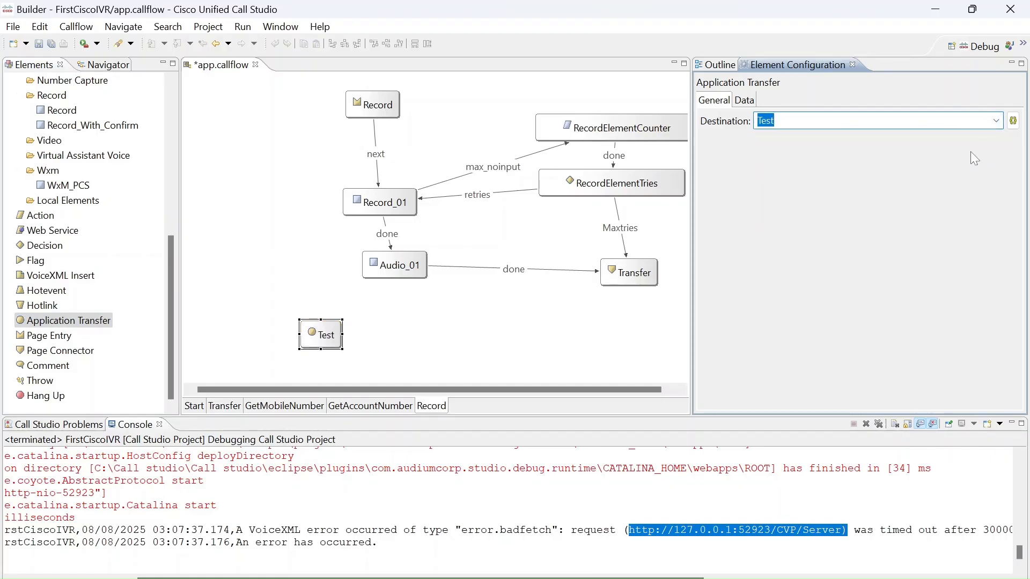
pyautogui.click(745, 101)
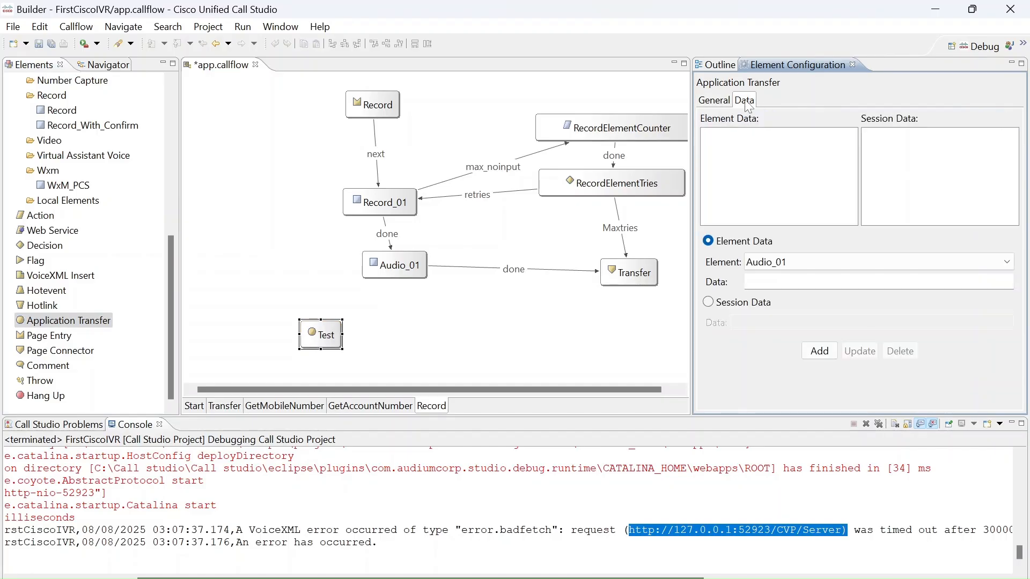
pyautogui.click(717, 105)
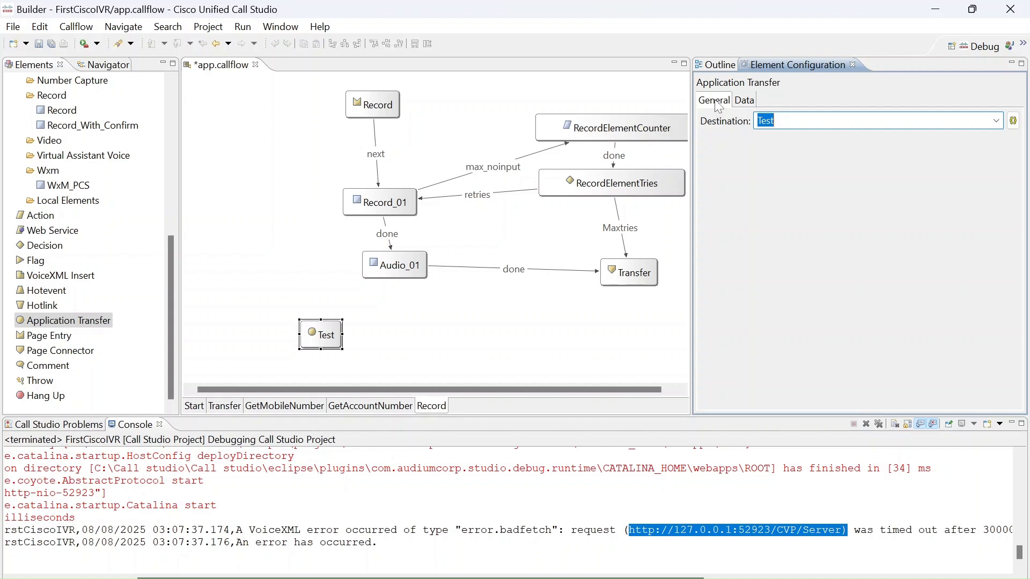
# Look at the Set_DefaultLang and CVP Subdialog Start_01 configurations on the Start page, and save the callflow.
pyautogui.click(193, 407)
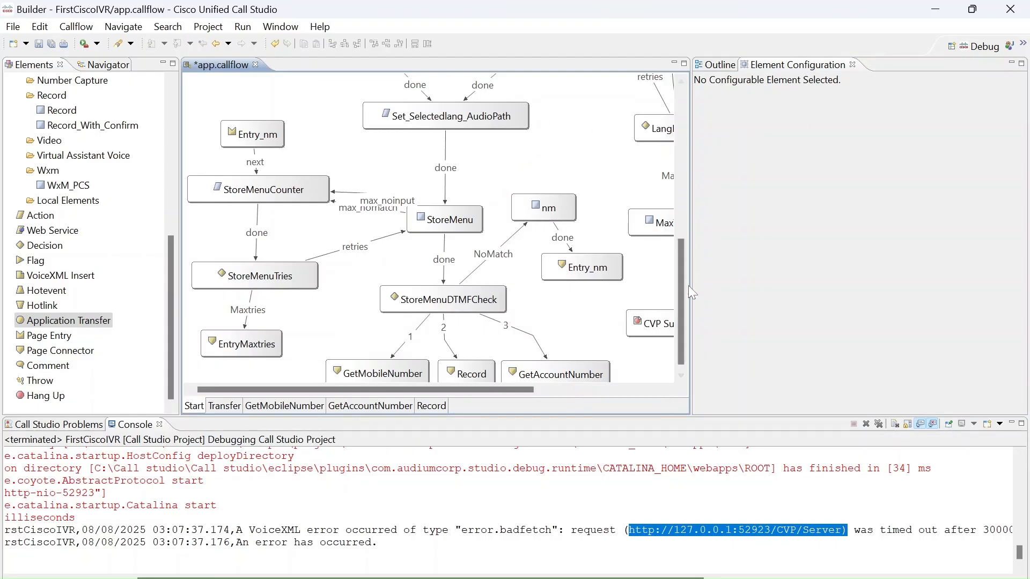
pyautogui.moveTo(682, 285); pyautogui.dragTo(660, 116)
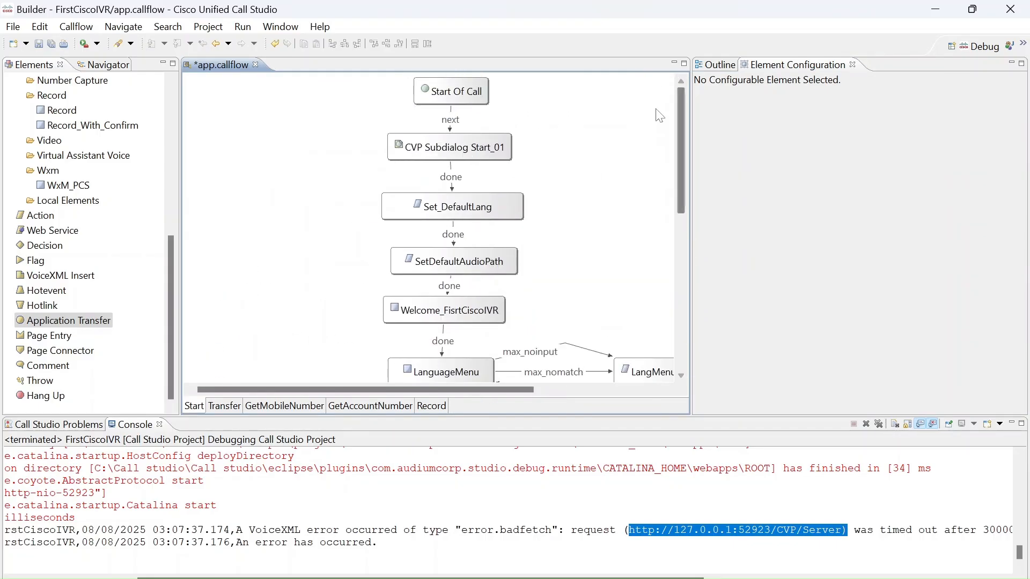
pyautogui.click(489, 214)
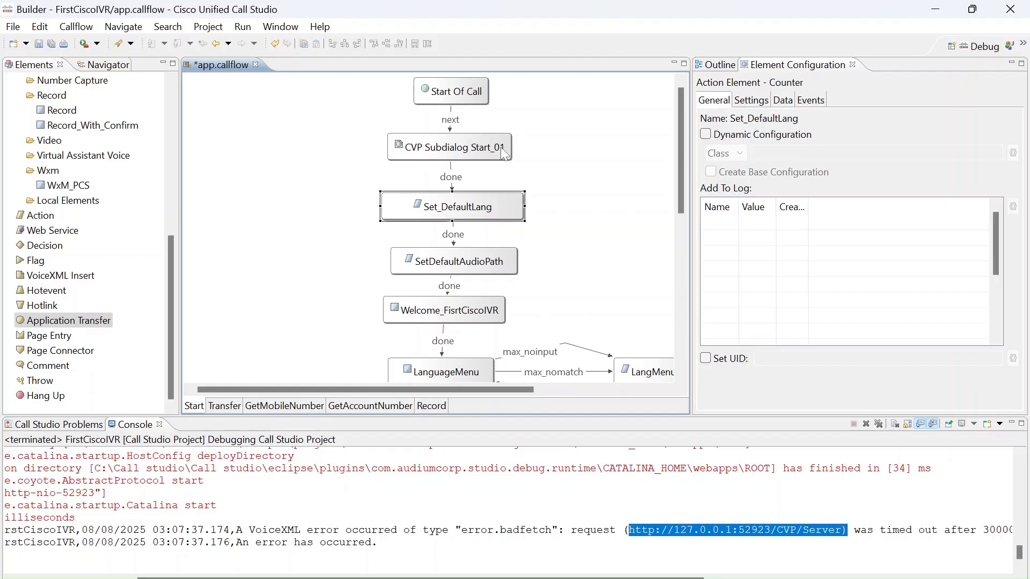
pyautogui.click(504, 155)
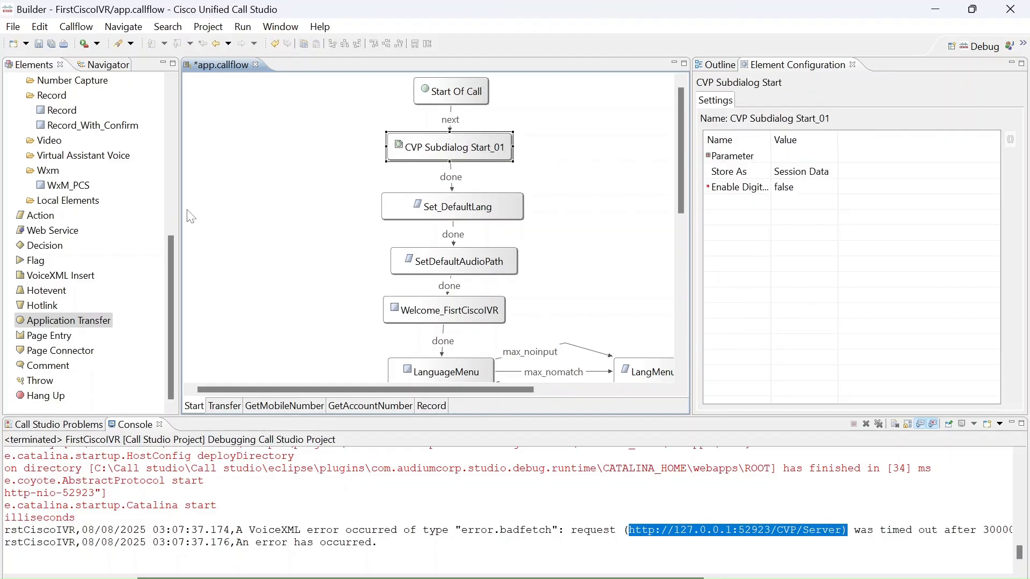
pyautogui.hotkey('ctrl', 's')
# Delete the Test application transfer element from the Record page.
pyautogui.click(436, 407)
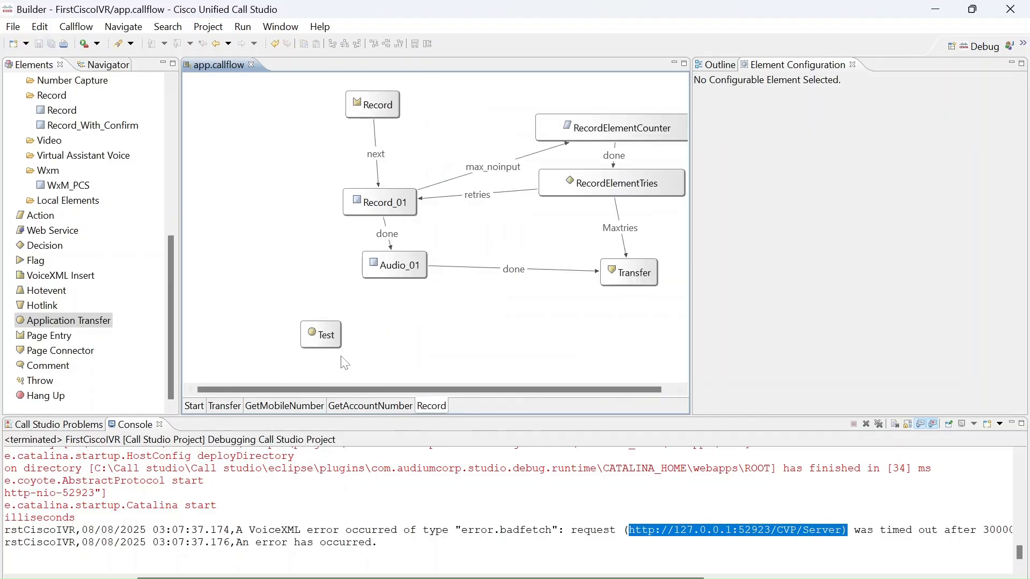
pyautogui.click(331, 345)
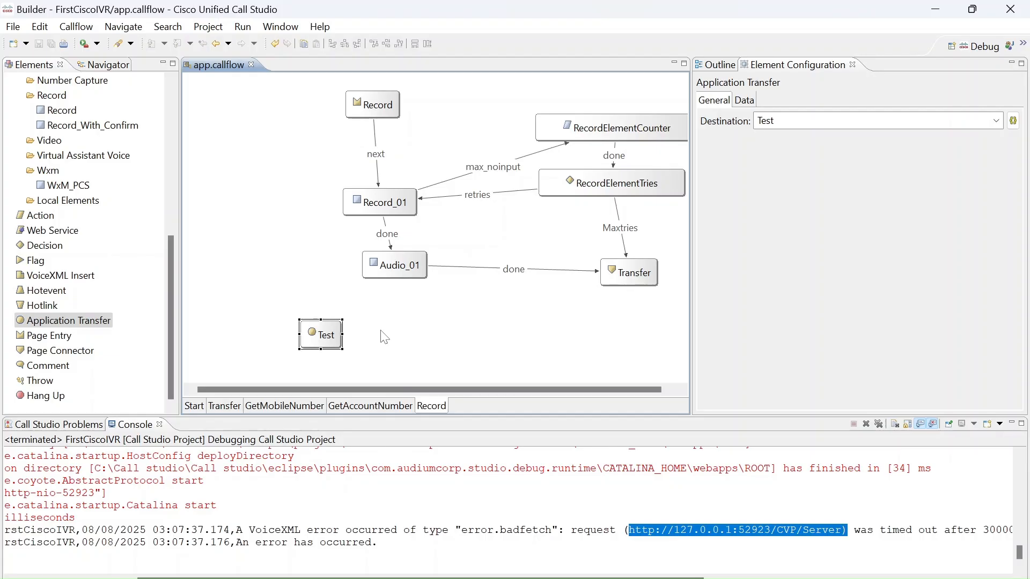
pyautogui.press('Delete')
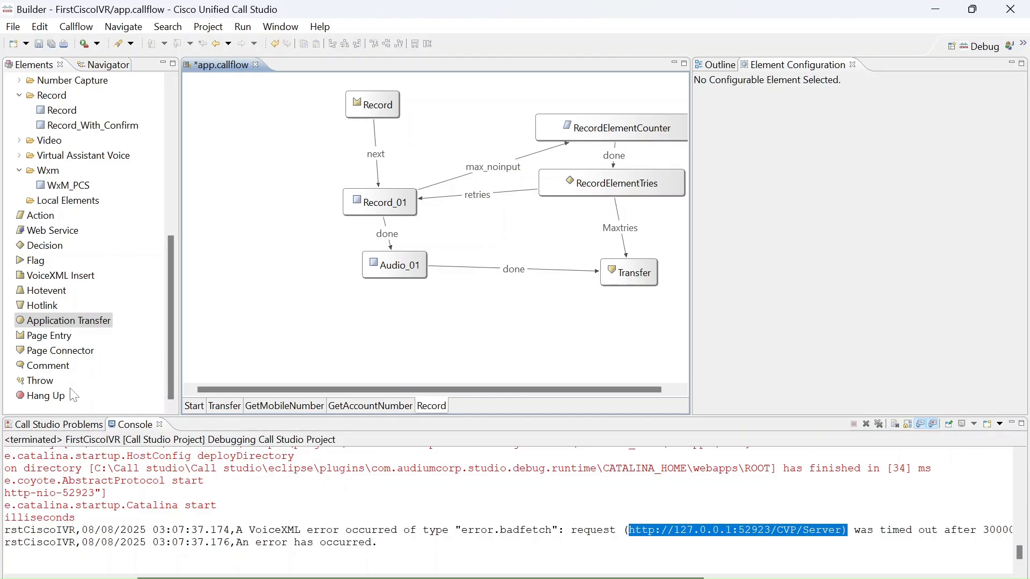
# Add a Hang Up element below the Audio_01 to Transfer connection, and delete it again.
pyautogui.moveTo(60, 402); pyautogui.dragTo(490, 339)
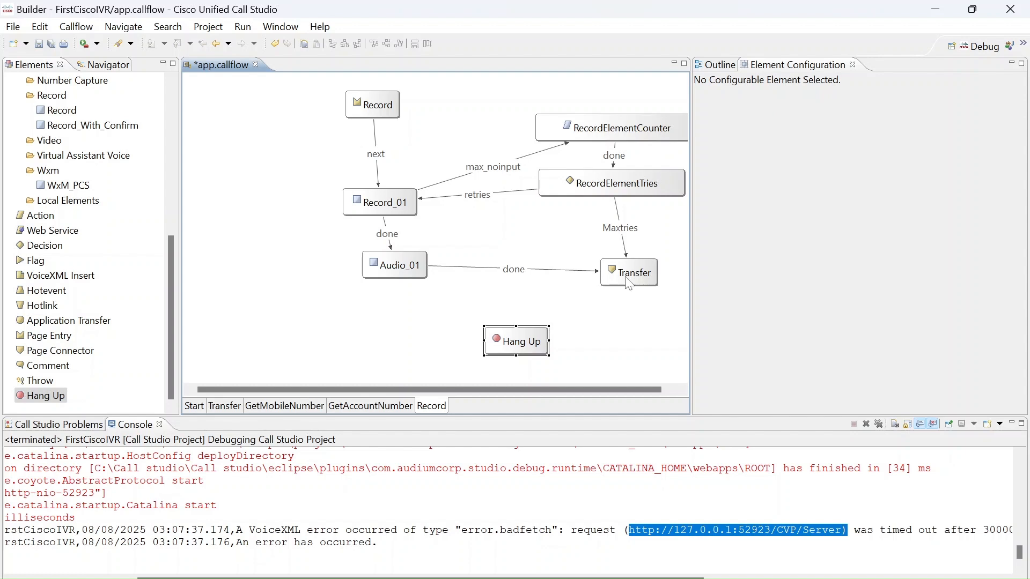
pyautogui.press('Delete')
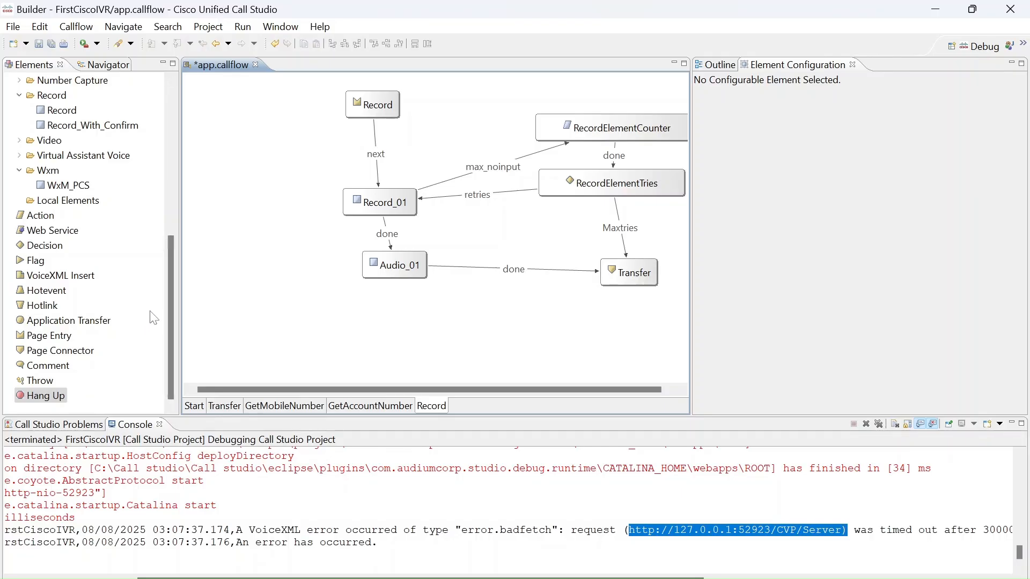
# Add a Subflow Call element to the Record page, look at its subflow name options, and save the callflow.
pyautogui.click(170, 307)
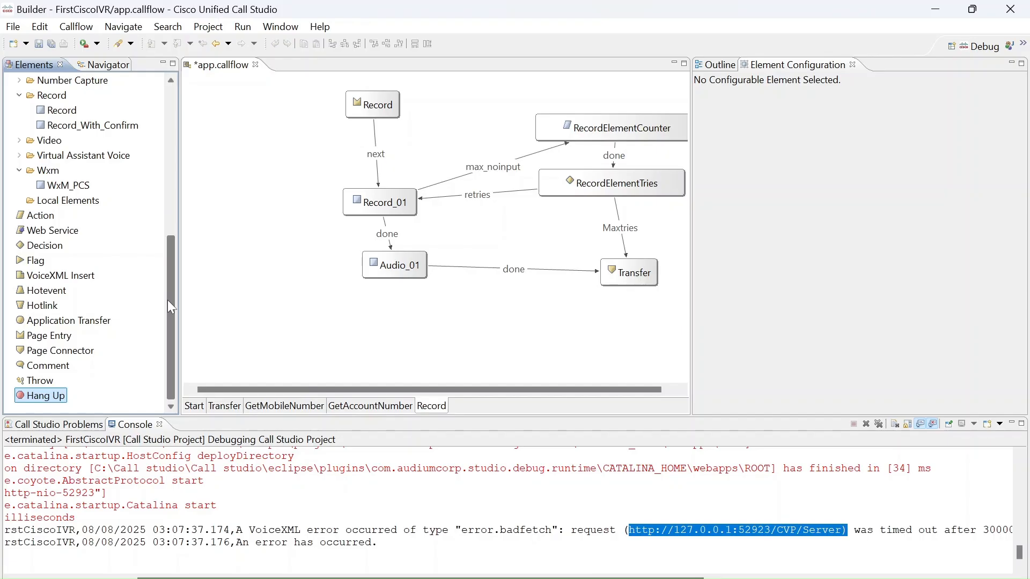
pyautogui.moveTo(167, 301); pyautogui.dragTo(151, 153)
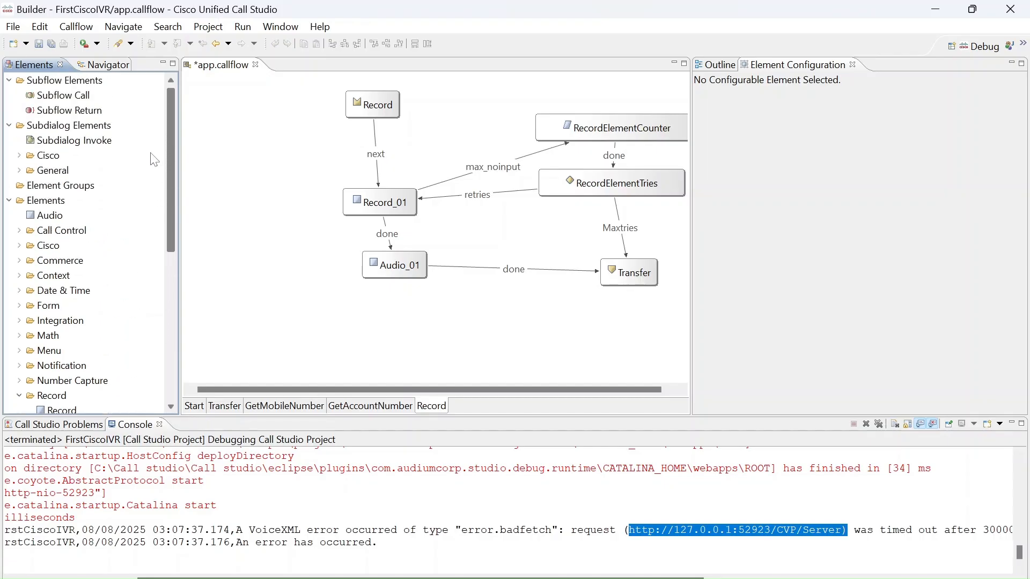
pyautogui.click(10, 201)
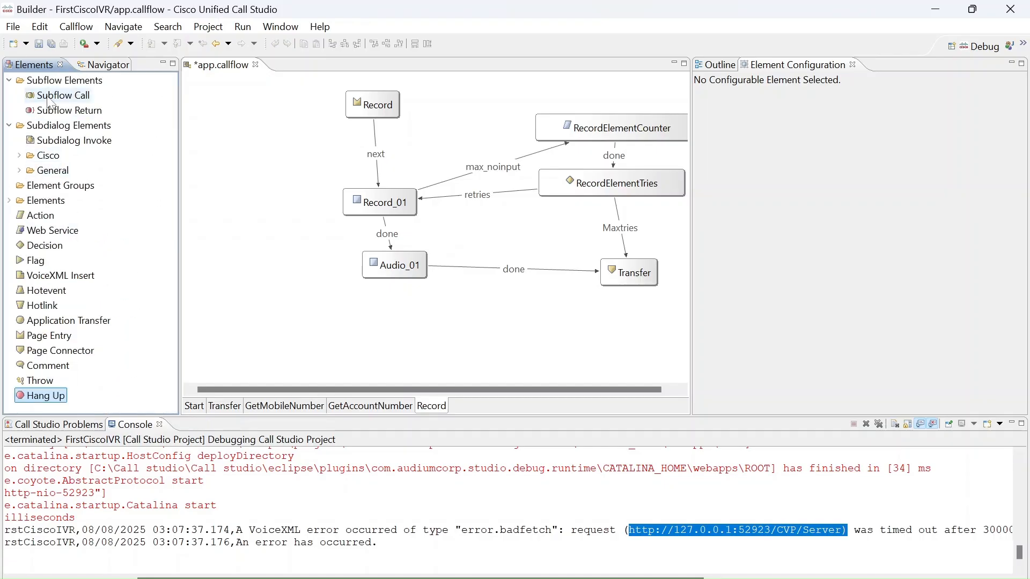
pyautogui.moveTo(47, 99); pyautogui.dragTo(262, 296)
pyautogui.click(1010, 120)
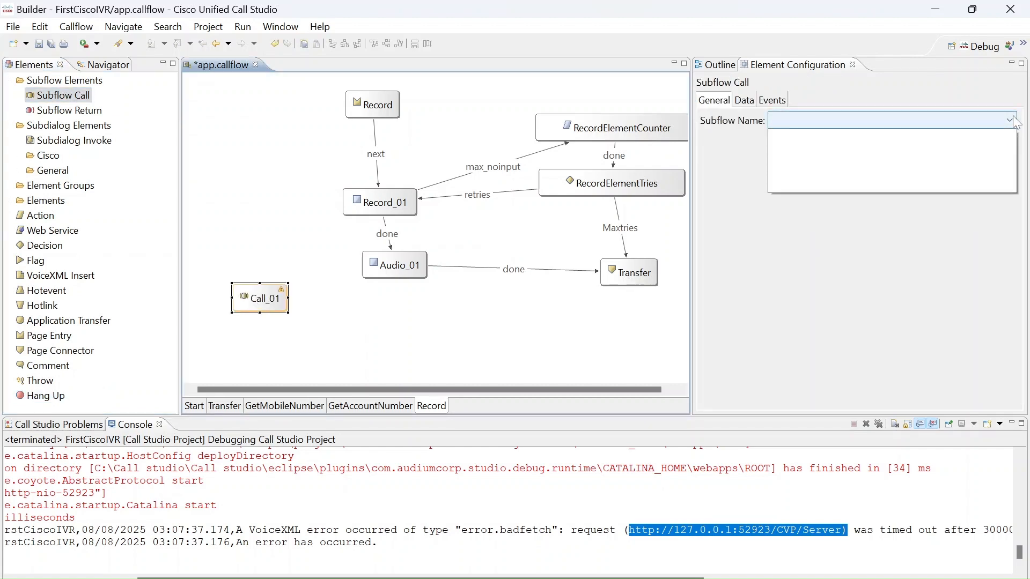
pyautogui.click(852, 231)
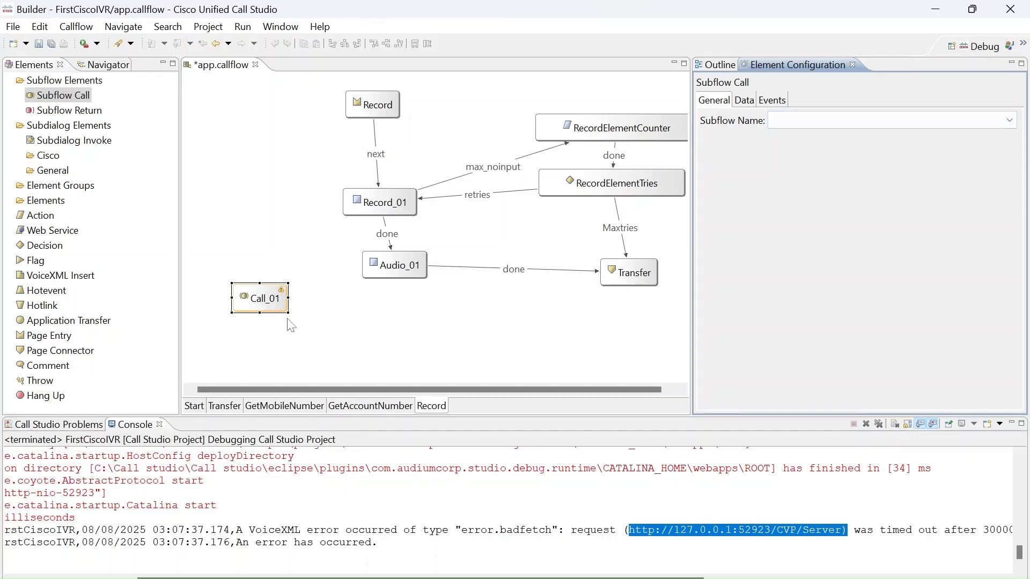
pyautogui.click(237, 247)
pyautogui.hotkey('ctrl', 's')
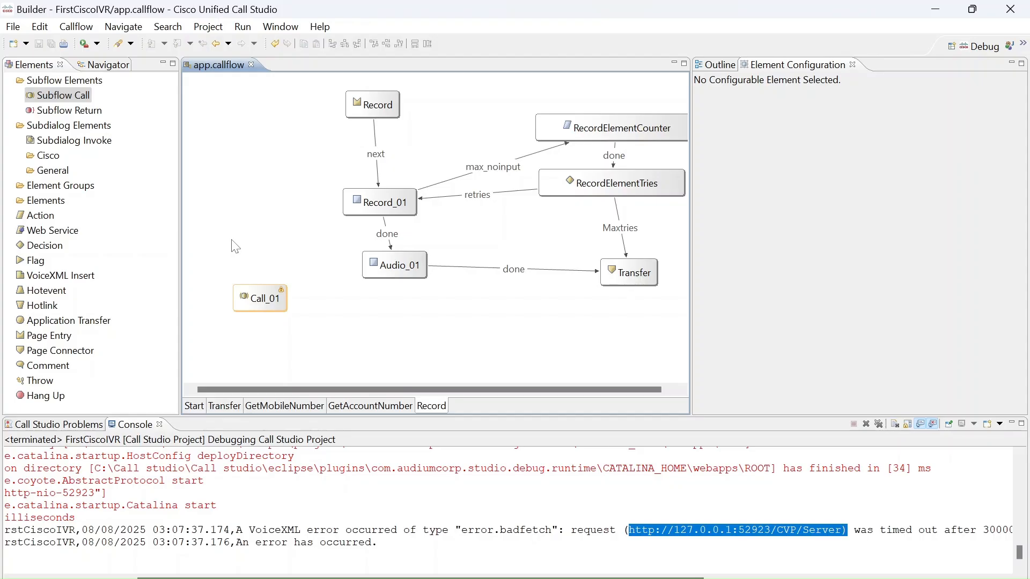
# Look at the subflow name and data settings of the Call_01 element.
pyautogui.click(281, 295)
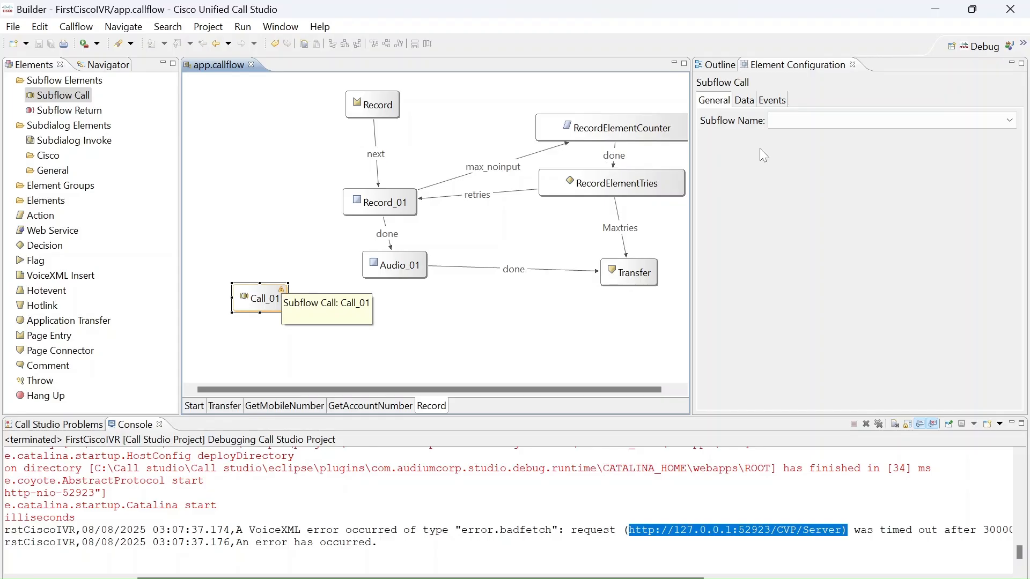
pyautogui.click(964, 122)
pyautogui.click(964, 123)
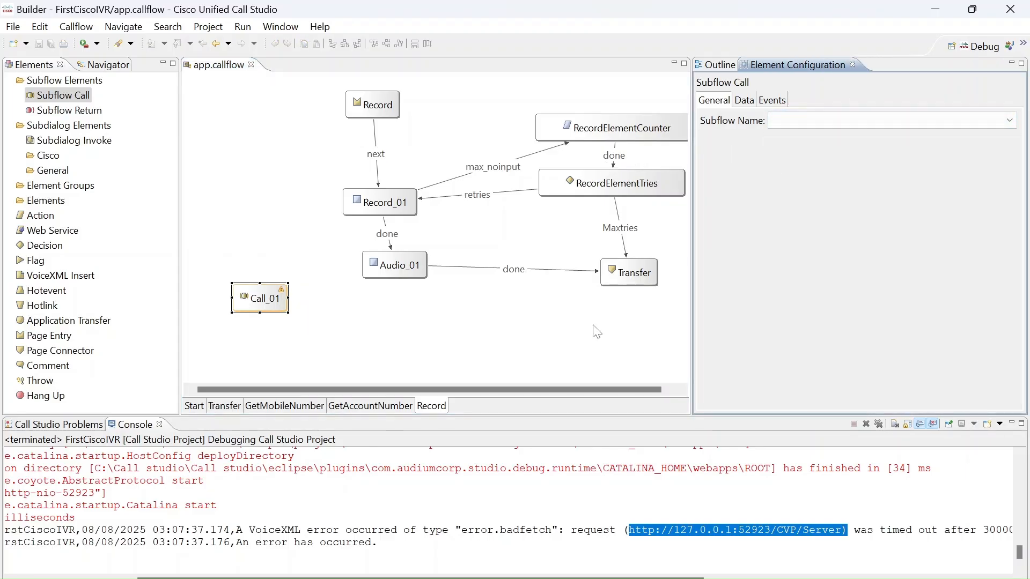
pyautogui.click(744, 102)
pyautogui.click(716, 102)
# Delete the Call_01 subflow call element from the Record page.
pyautogui.click(279, 310)
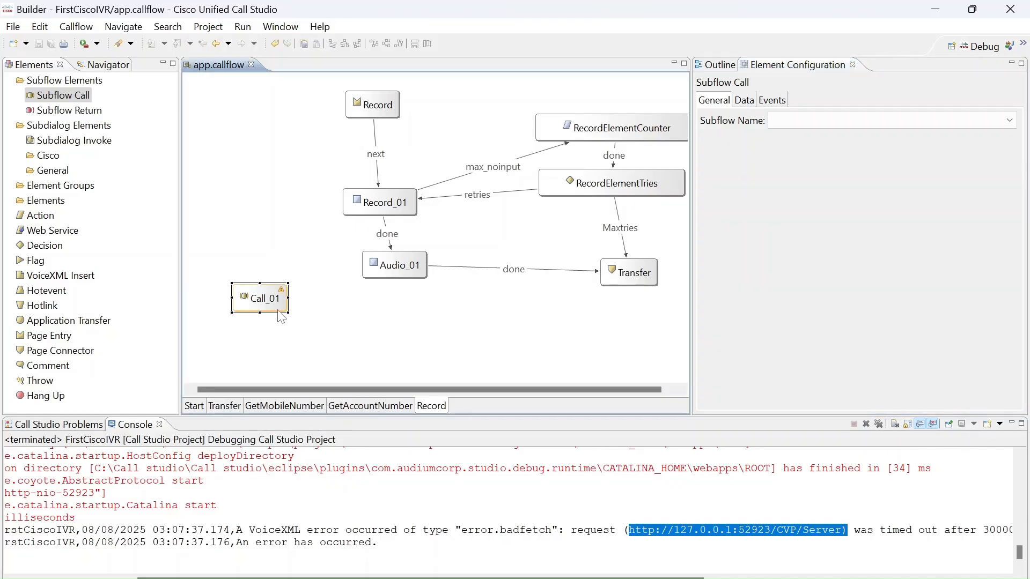
pyautogui.press('BackSpace')
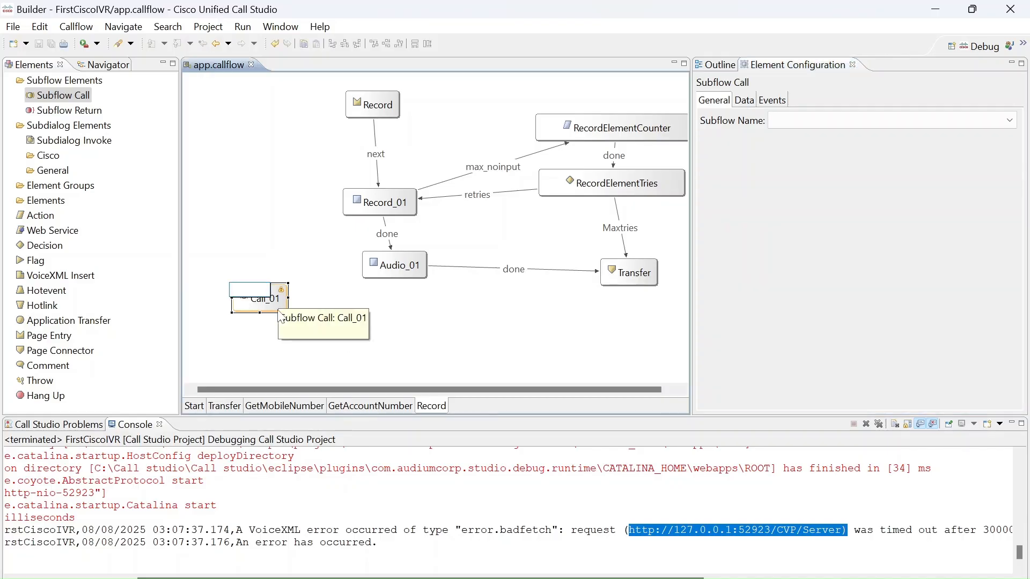
pyautogui.click(255, 231)
pyautogui.click(693, 317)
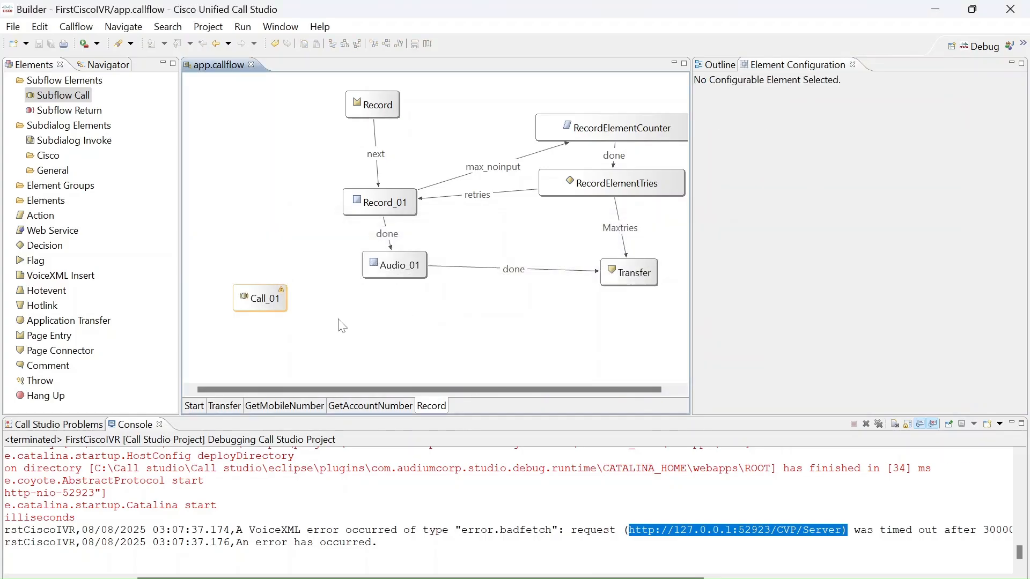
pyautogui.click(277, 313)
pyautogui.press('Delete')
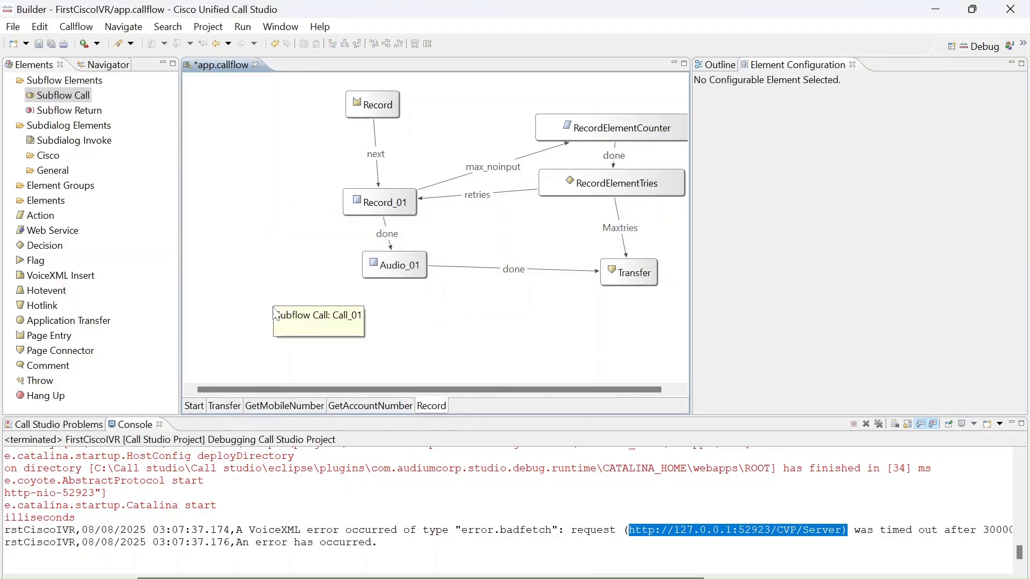
# Try to add a Subflow Return element to the Record page, and dismiss the message.
pyautogui.click(69, 110)
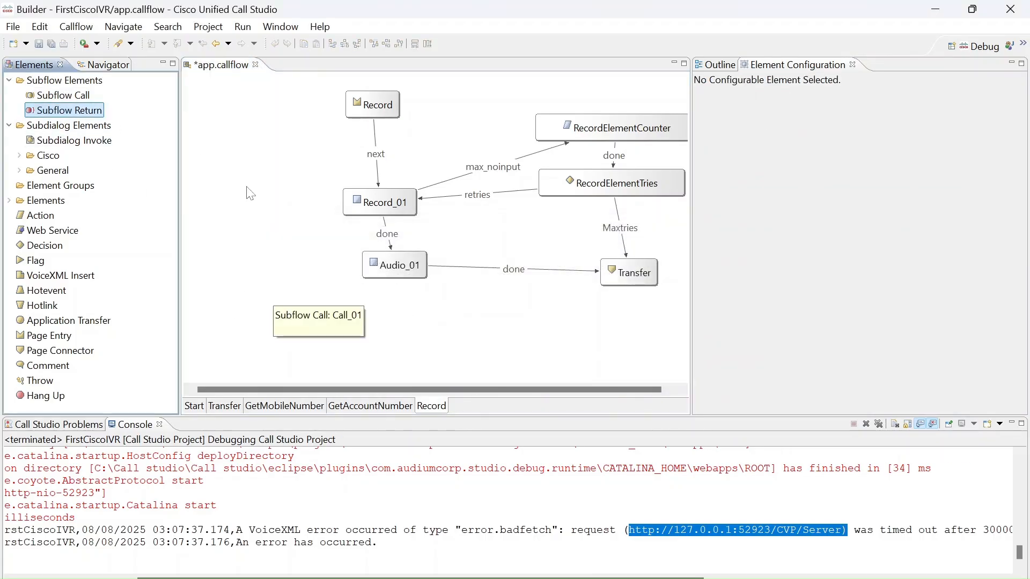
pyautogui.click(91, 125)
pyautogui.click(82, 114)
pyautogui.click(83, 122)
pyautogui.click(72, 111)
pyautogui.moveTo(62, 111); pyautogui.dragTo(329, 221)
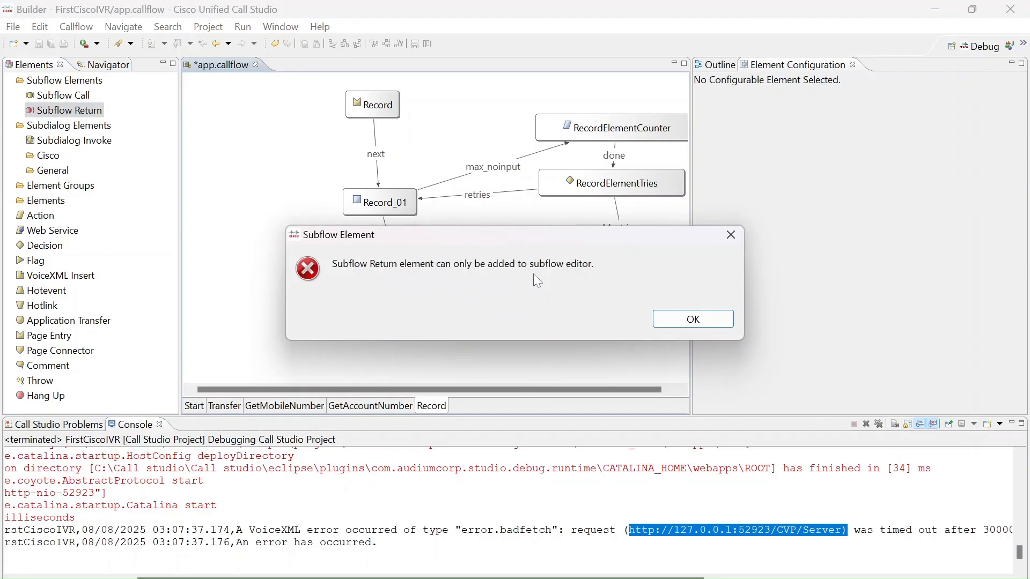
pyautogui.click(697, 319)
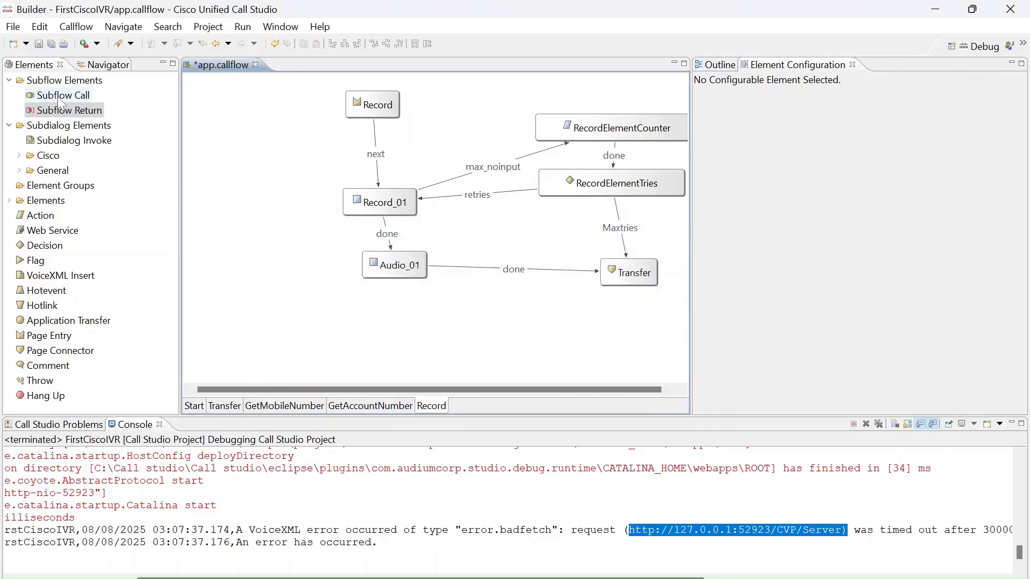
# Open app.callflow from the FirstCiscoIVR project with the Callflow Editor and save it.
pyautogui.click(55, 99)
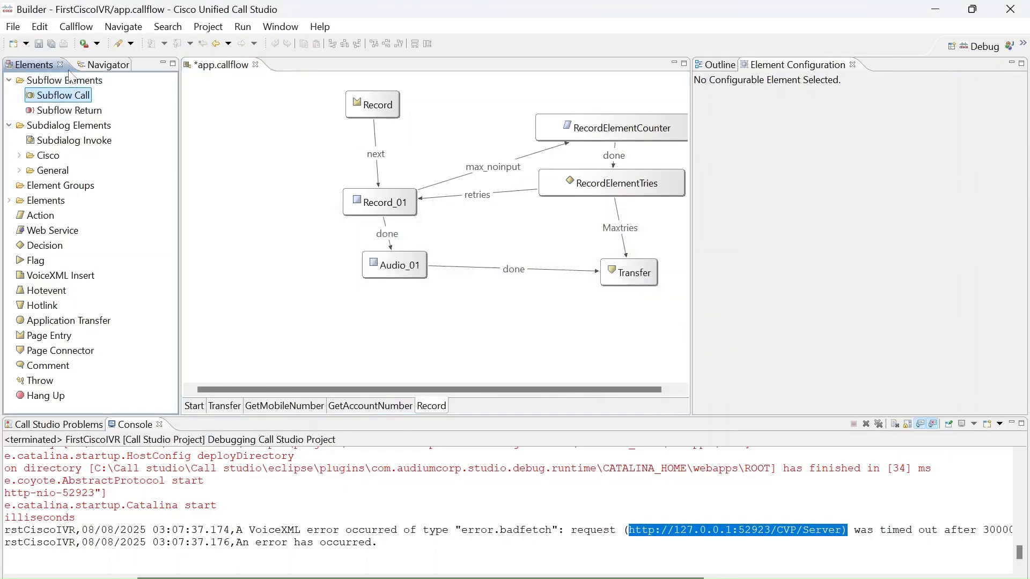
pyautogui.click(102, 64)
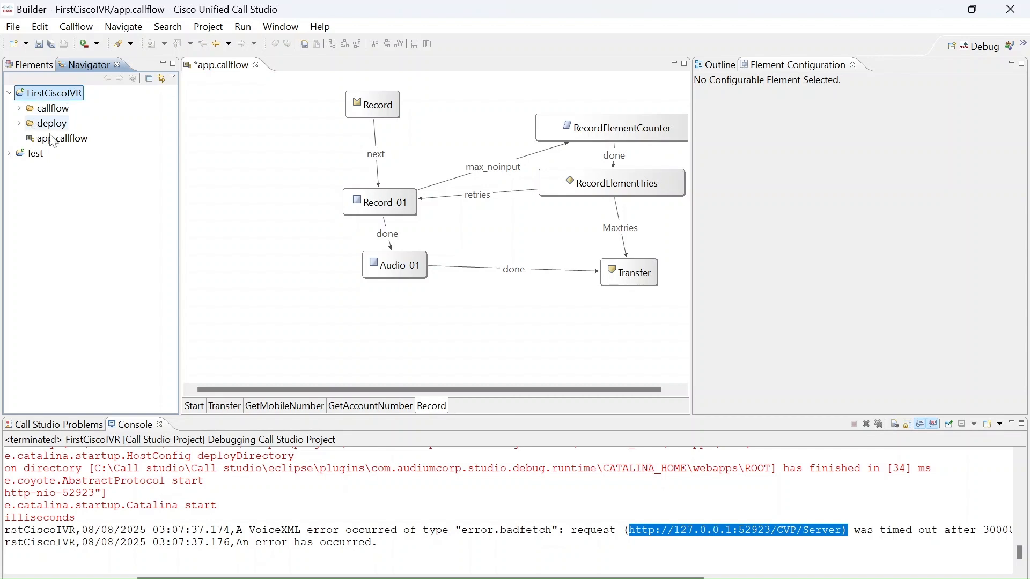
pyautogui.click(70, 141)
pyautogui.rightClick(69, 141)
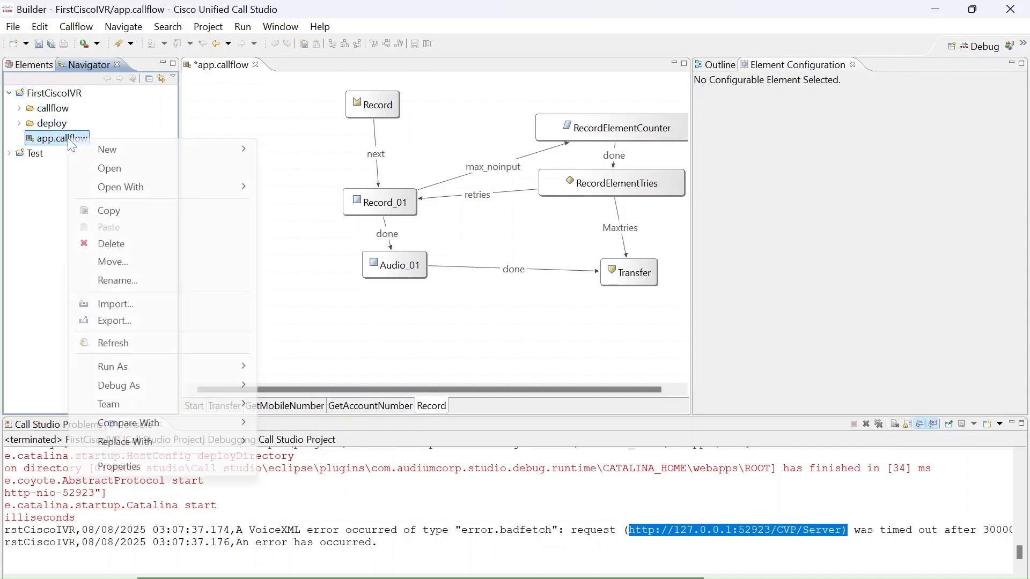
pyautogui.moveTo(122, 142)
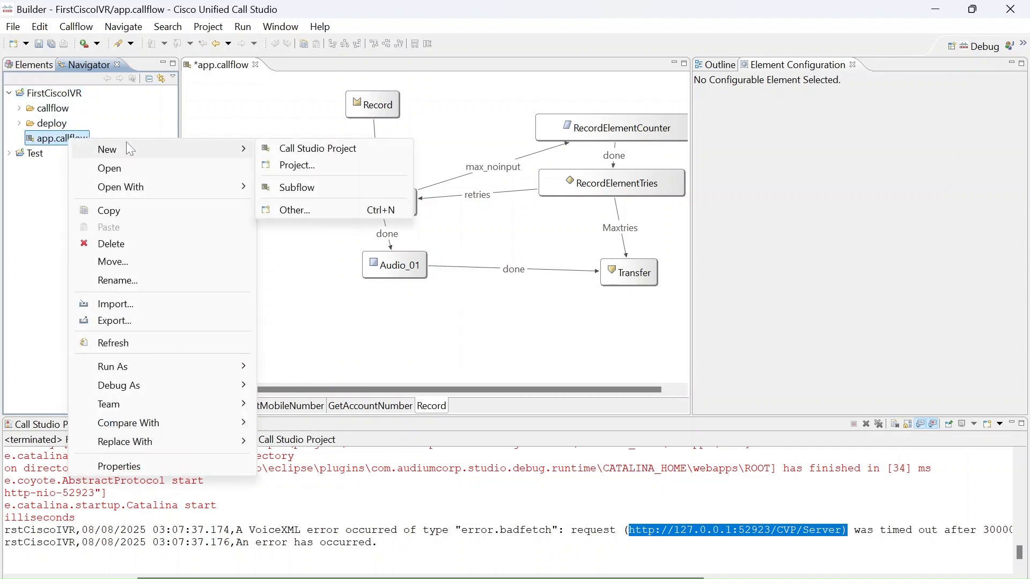
pyautogui.moveTo(154, 189)
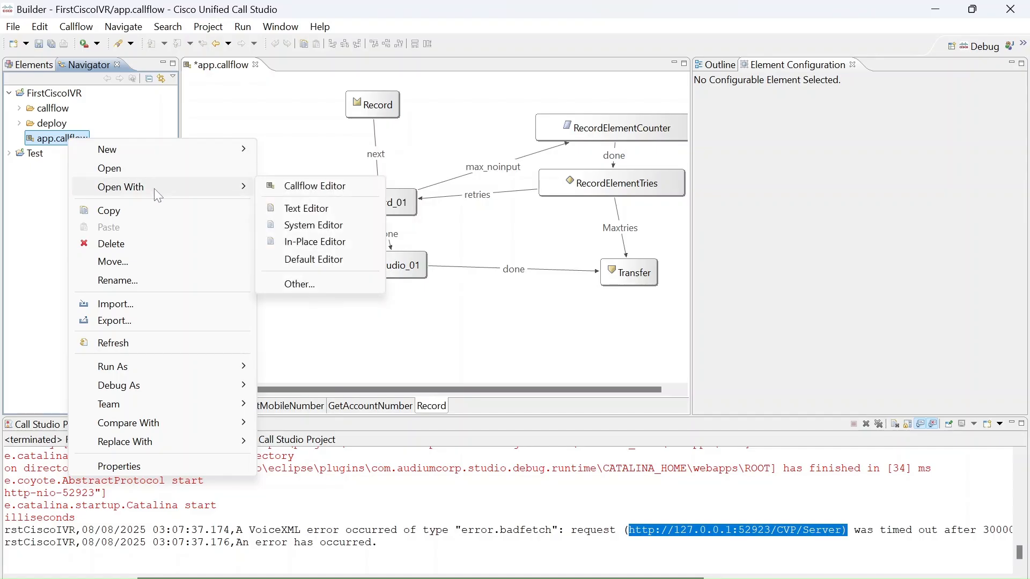
pyautogui.click(313, 190)
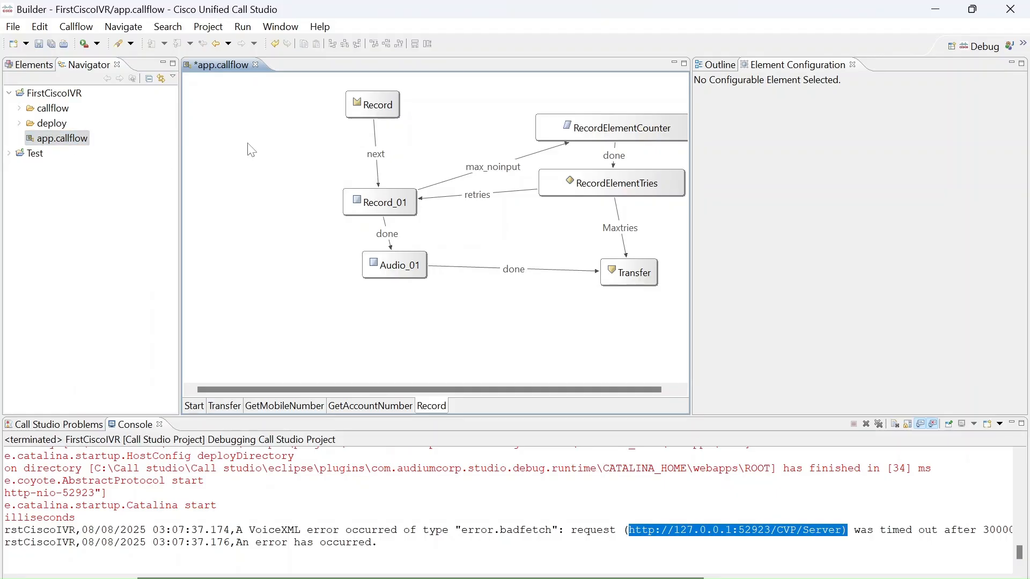
pyautogui.hotkey('ctrl', 's')
# Create a new subflow named Test in the FirstCiscoIVR project.
pyautogui.click(85, 141)
pyautogui.rightClick(86, 143)
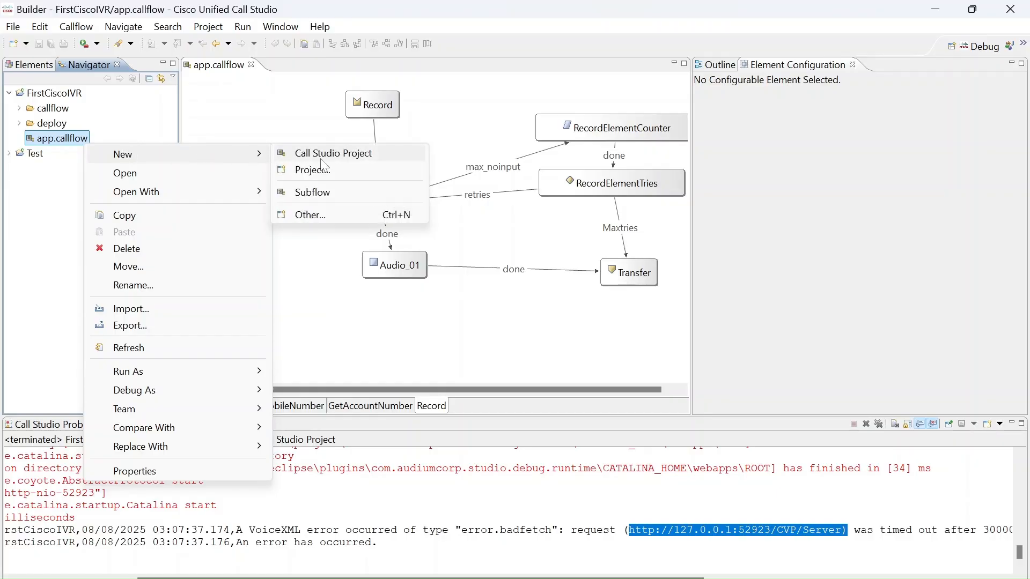
pyautogui.click(326, 197)
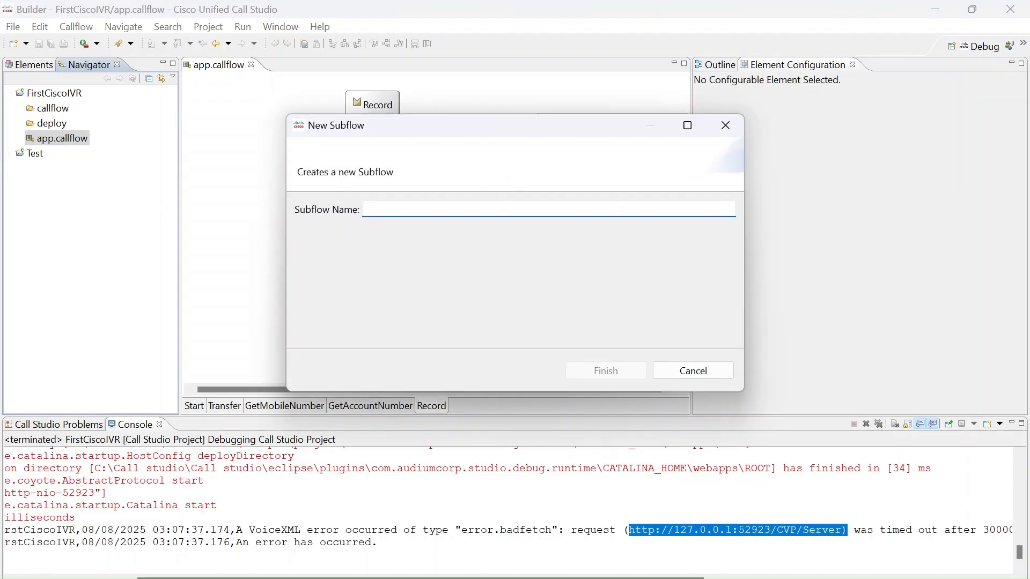
pyautogui.write('Test')
pyautogui.press('Return')
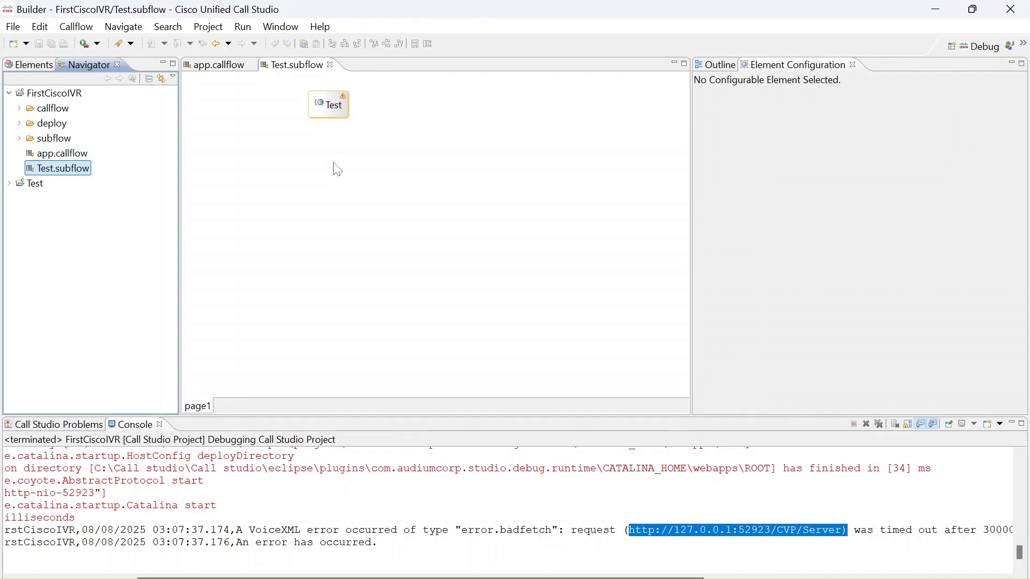
# Add a Subflow Return element below the start element of the Test subflow, and save the subflow.
pyautogui.rightClick(32, 62)
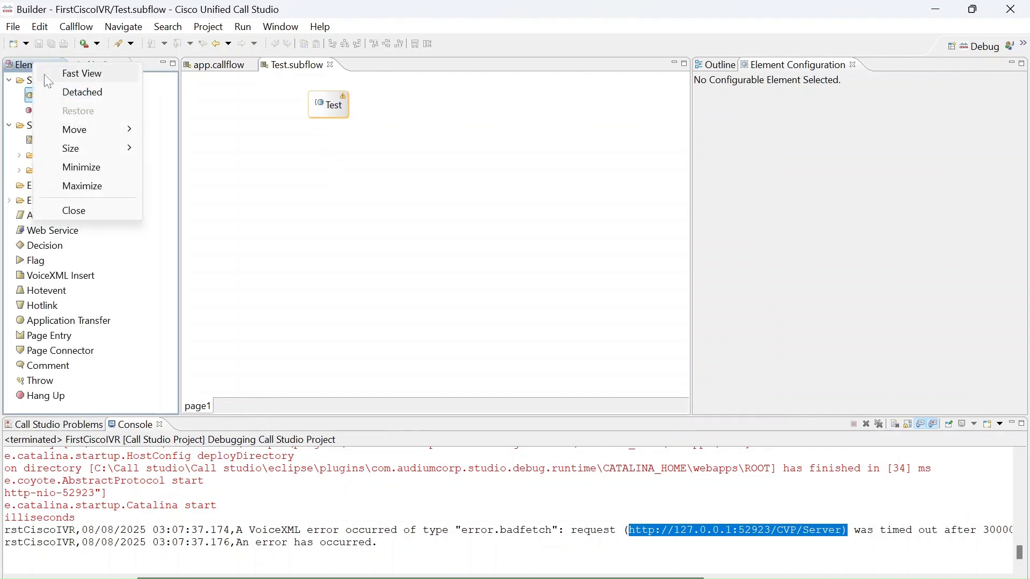
pyautogui.click(484, 231)
pyautogui.moveTo(64, 110); pyautogui.dragTo(374, 247)
pyautogui.moveTo(436, 255); pyautogui.dragTo(320, 231)
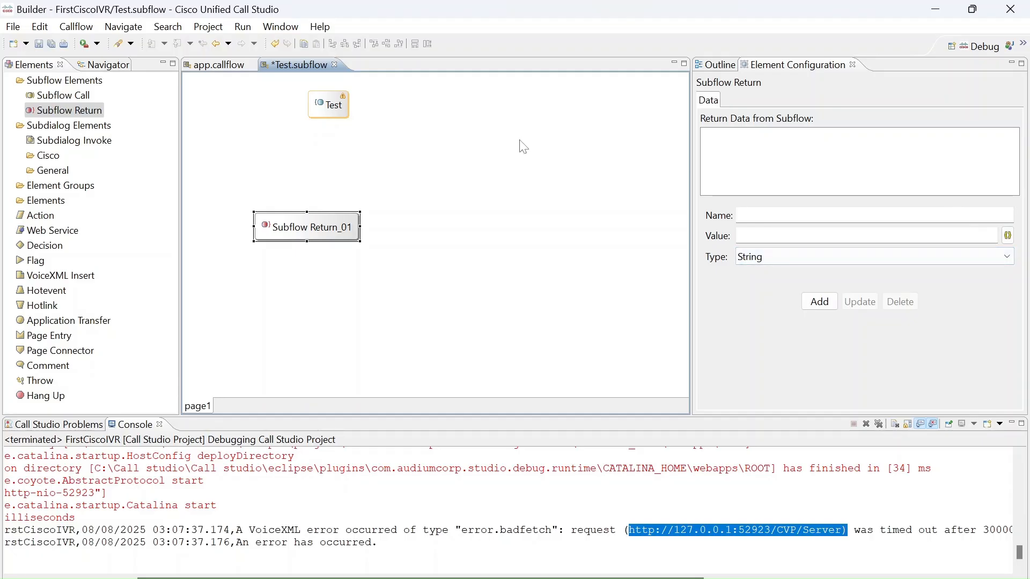
pyautogui.click(766, 185)
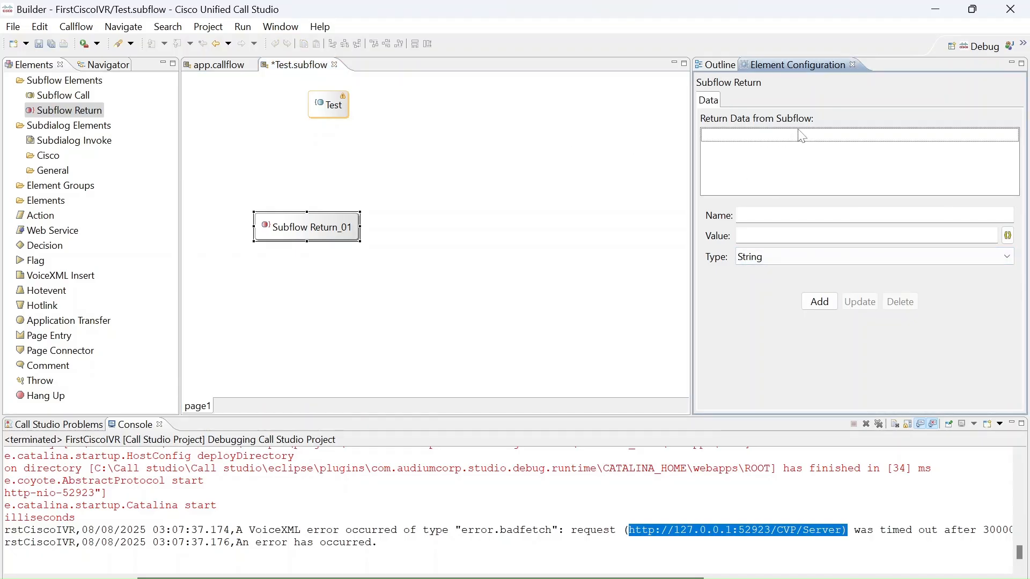
pyautogui.hotkey('ctrl', 's')
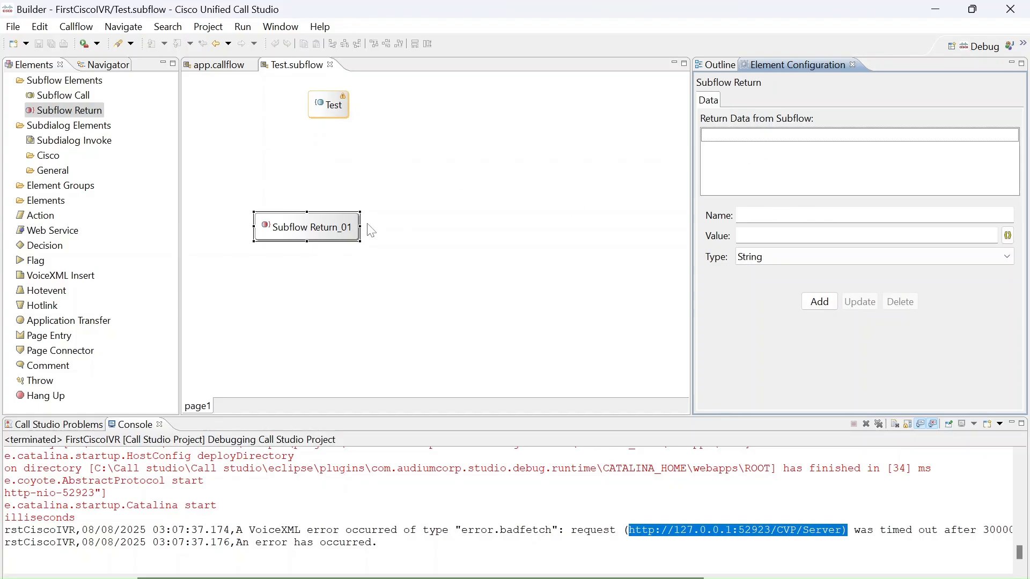
pyautogui.click(343, 240)
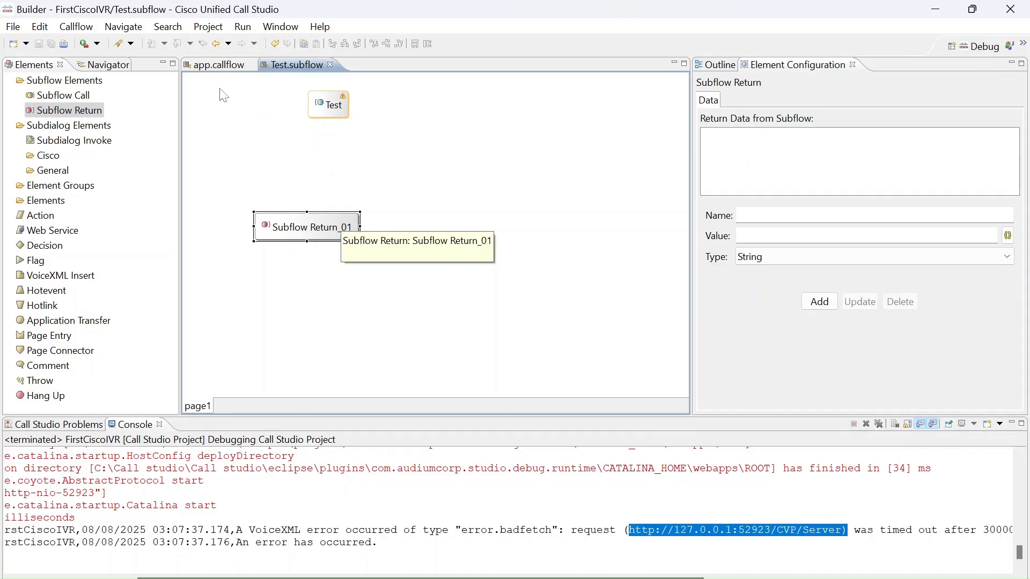
# Add a Subflow Call element below Audio_01 on the Record page and set its subflow name to Test.
pyautogui.click(218, 65)
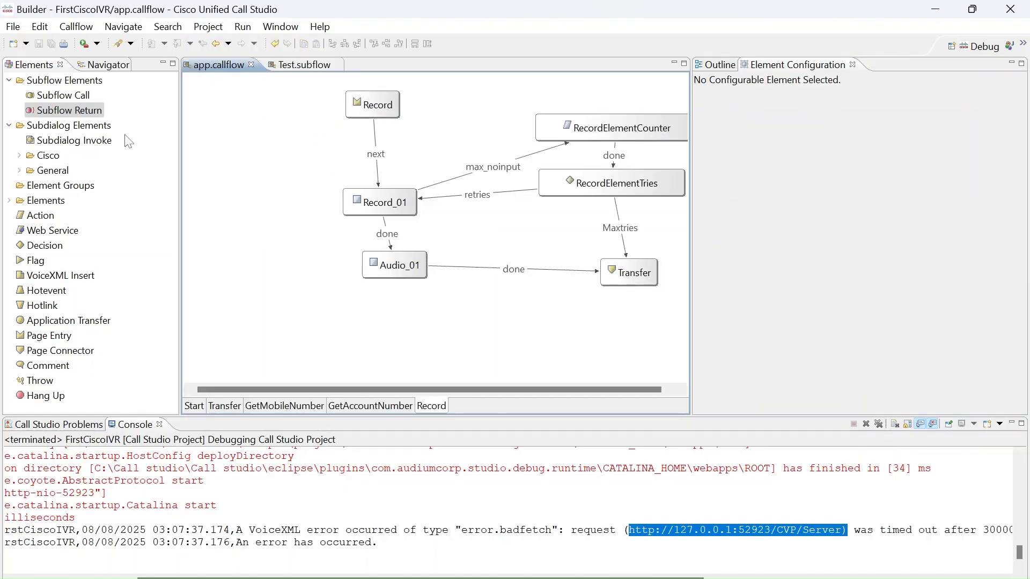
pyautogui.moveTo(75, 98); pyautogui.dragTo(277, 310)
pyautogui.click(924, 122)
pyautogui.click(899, 137)
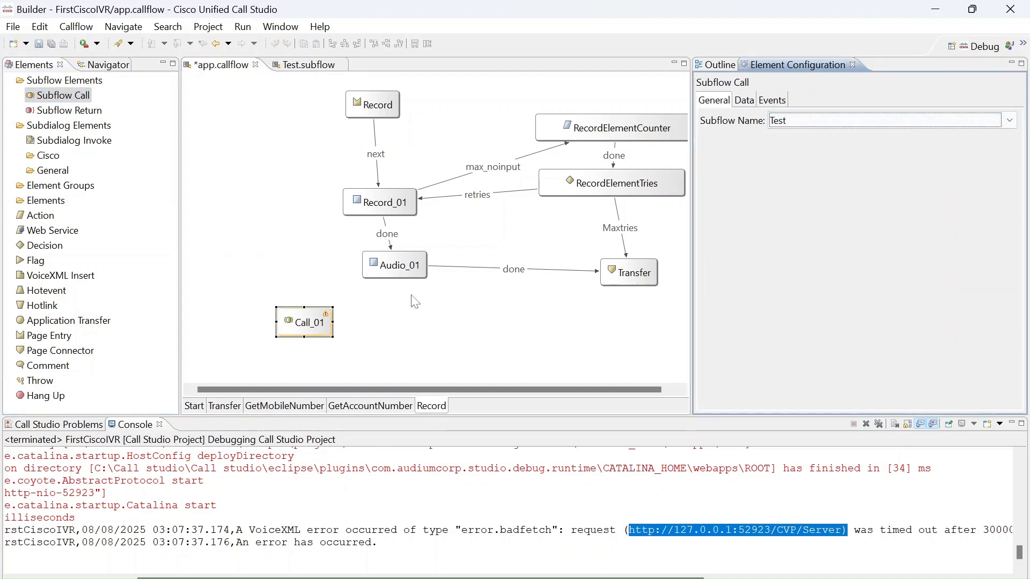
# Open the subflow linked to the Call_01 element, and return to app.callflow and save it.
pyautogui.doubleClick(315, 329)
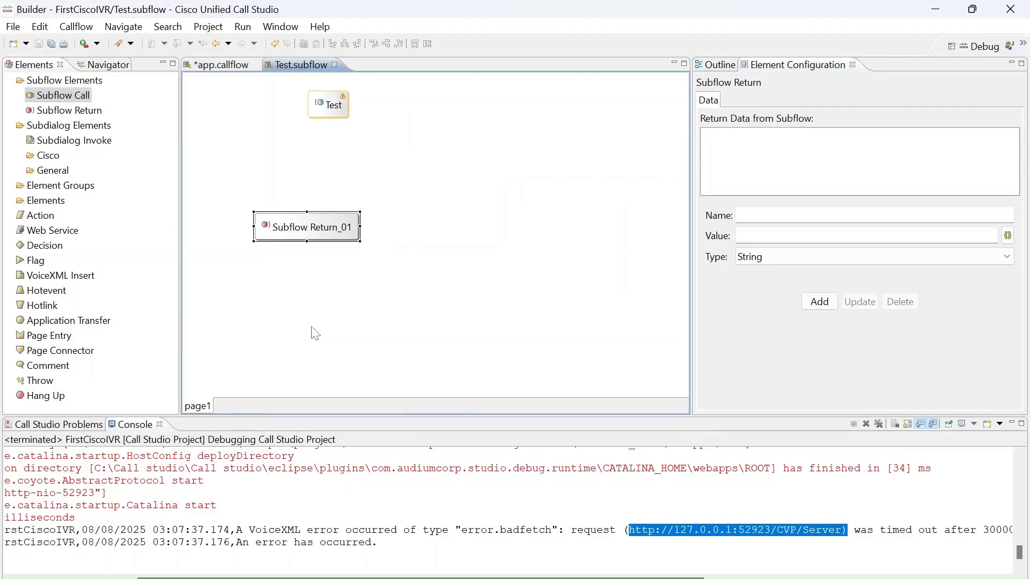
pyautogui.click(227, 66)
pyautogui.hotkey('ctrl', 's')
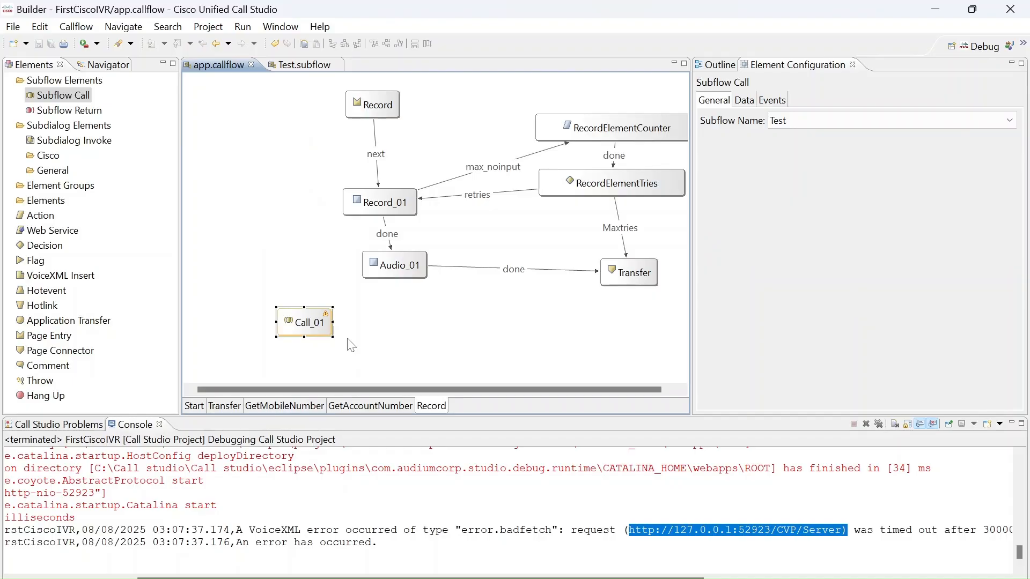
# Look at the exit states of the Call_01 element, and delete the element from the Record page.
pyautogui.rightClick(311, 314)
pyautogui.moveTo(476, 320)
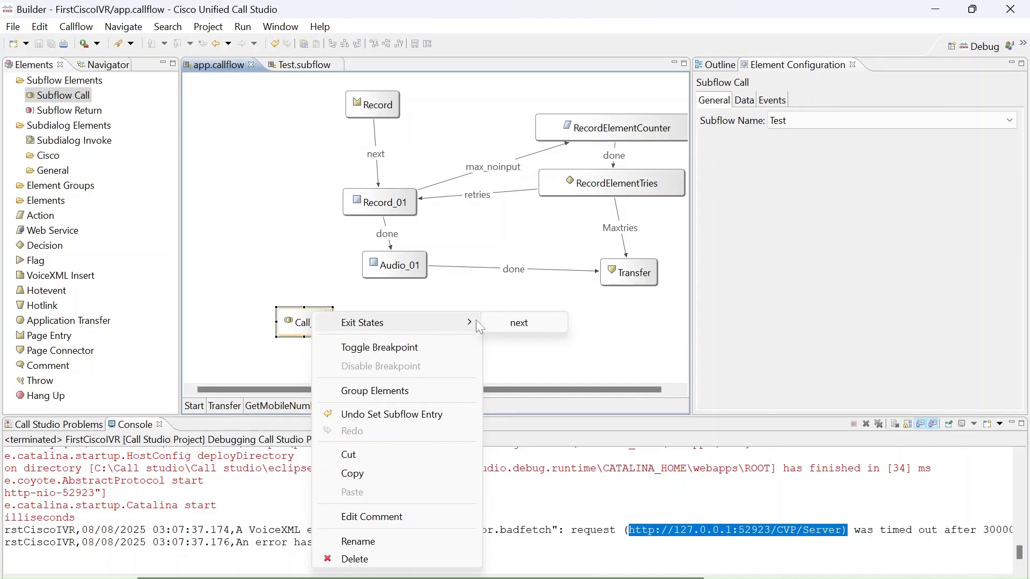
pyautogui.click(360, 296)
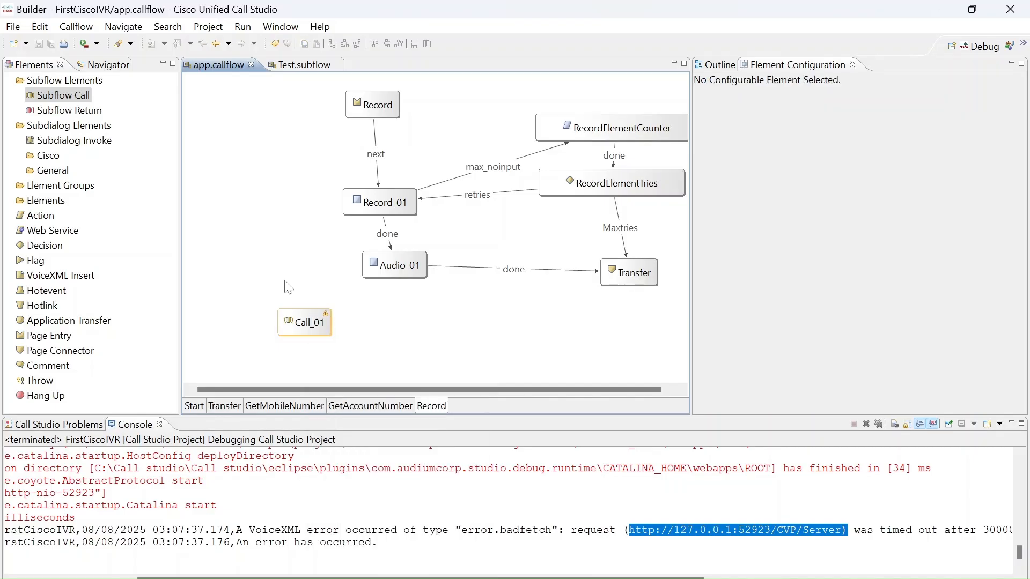
pyautogui.click(318, 321)
pyautogui.press('Delete')
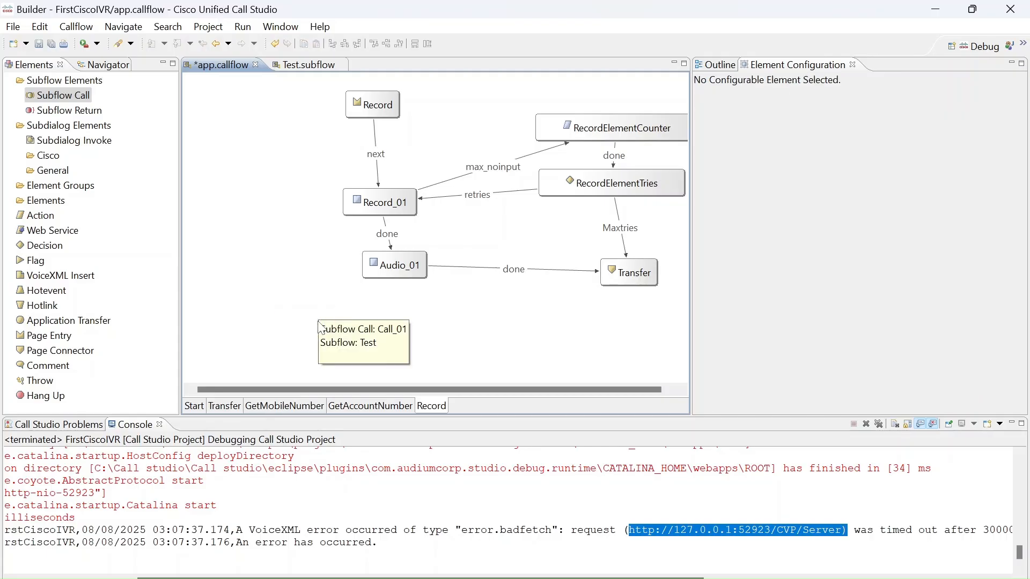
# Open Test.subflow and connect the start element's next exit state to the Subflow Return element.
pyautogui.click(78, 142)
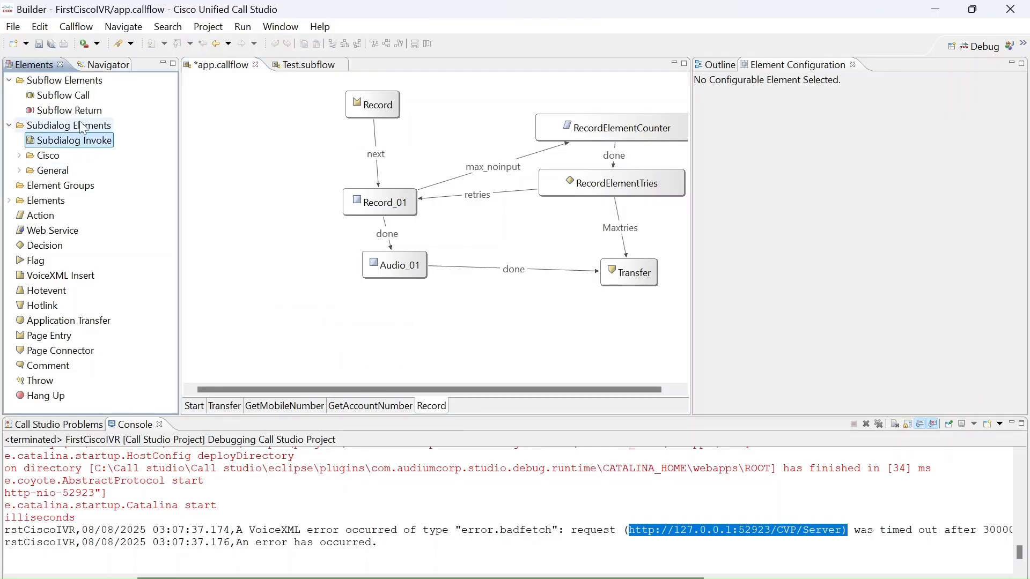
pyautogui.click(111, 66)
pyautogui.doubleClick(80, 168)
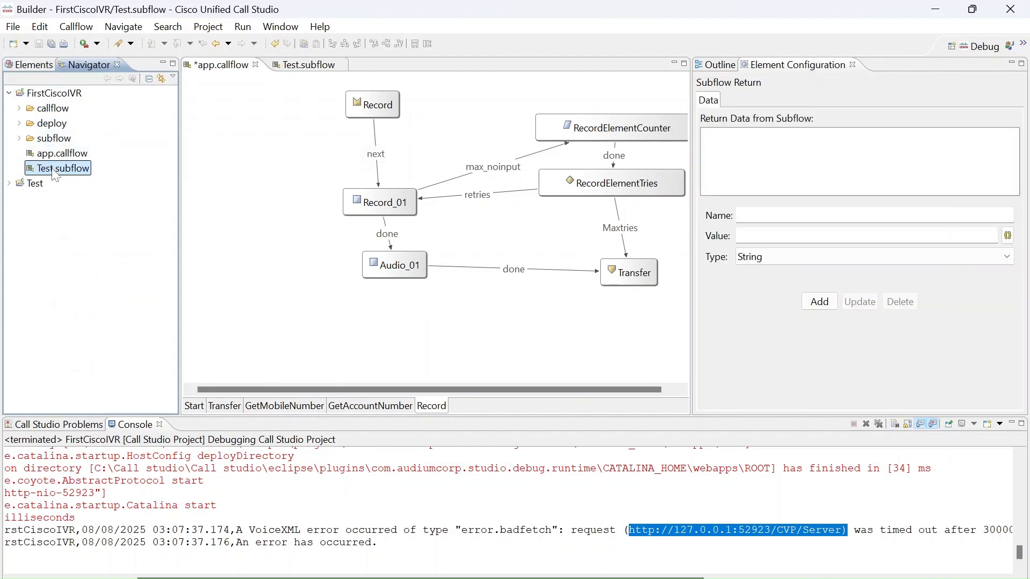
pyautogui.rightClick(333, 113)
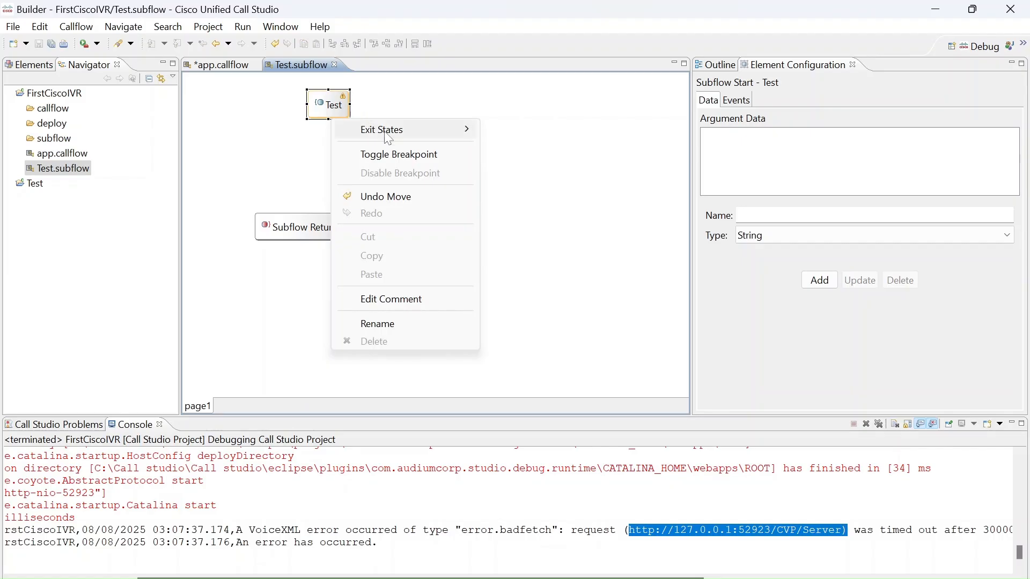
pyautogui.moveTo(418, 130)
pyautogui.click(516, 130)
pyautogui.click(347, 226)
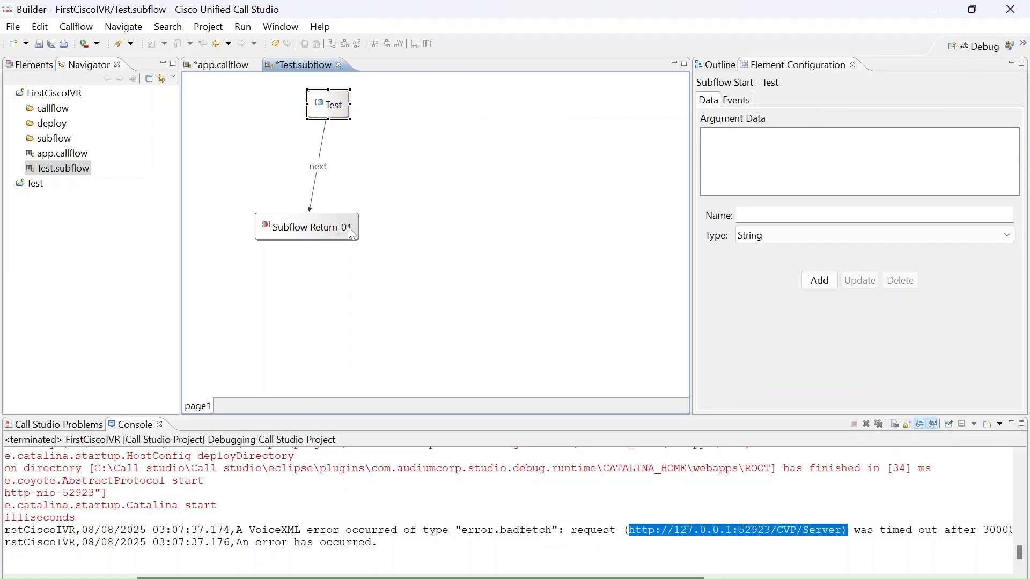
# Validate the FirstCiscoIVR project and dismiss the validation message.
pyautogui.rightClick(51, 93)
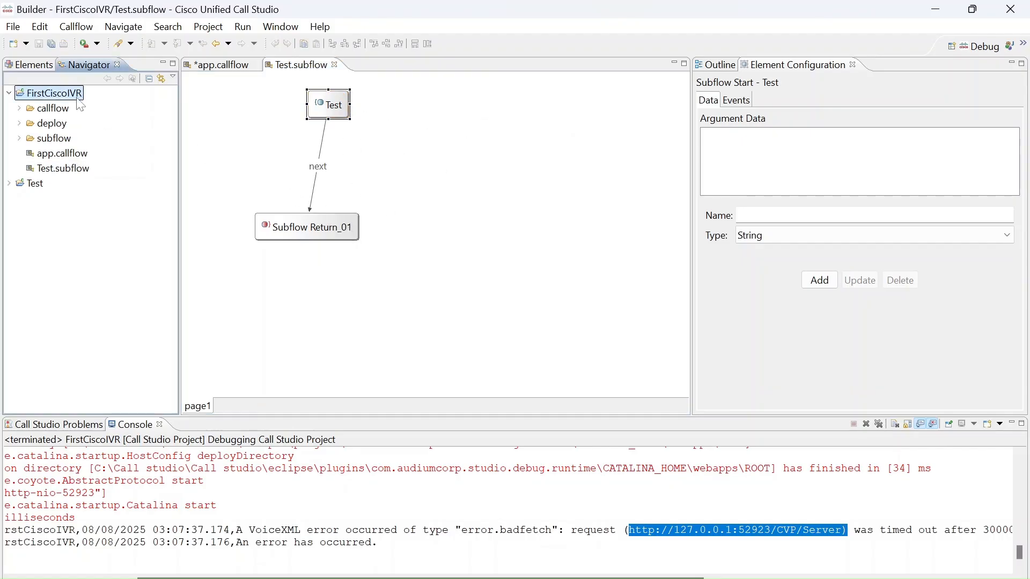
pyautogui.click(138, 412)
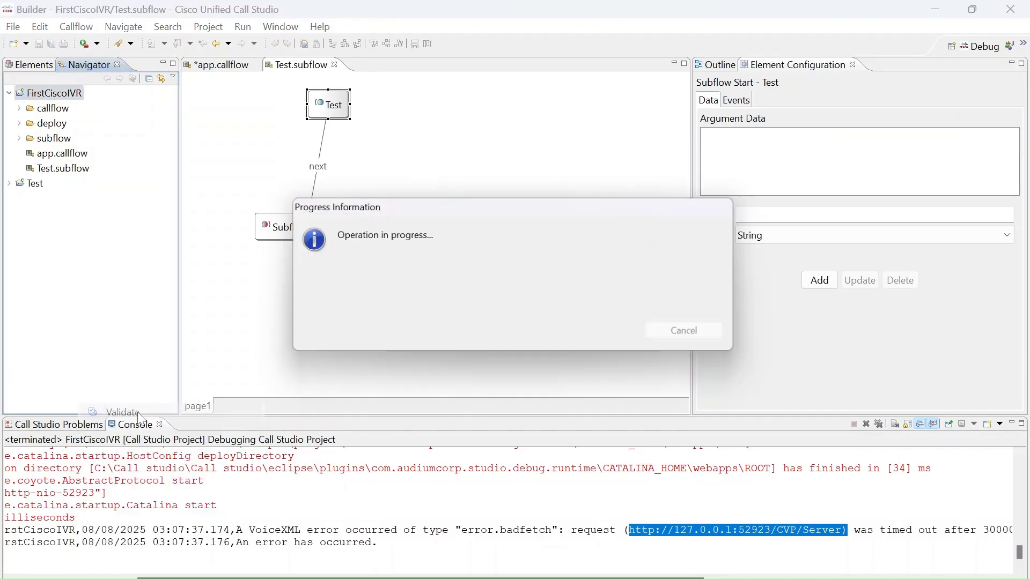
pyautogui.click(676, 320)
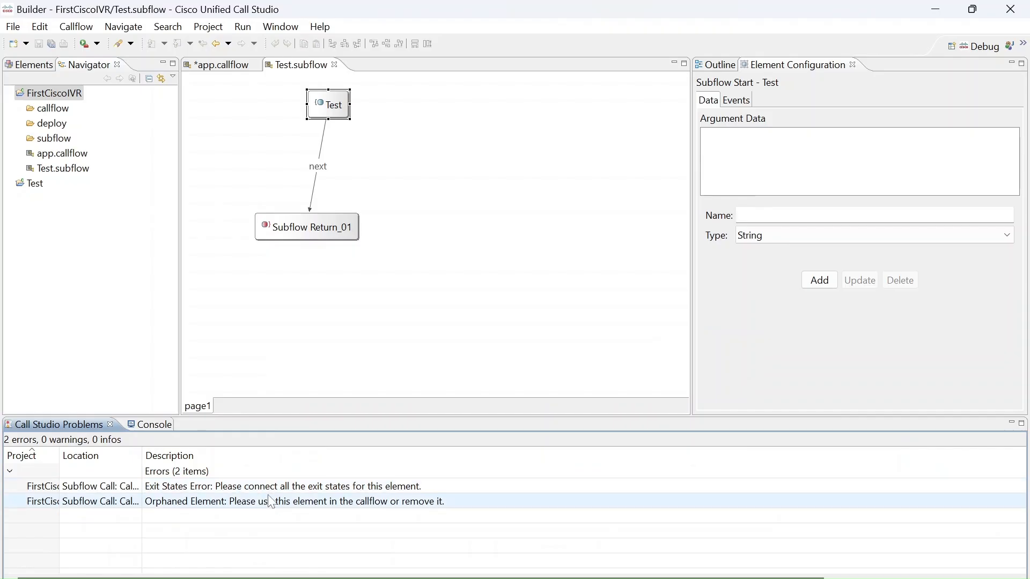
# Go to the callflow page referenced by the exit states error, and save app.callflow.
pyautogui.doubleClick(313, 486)
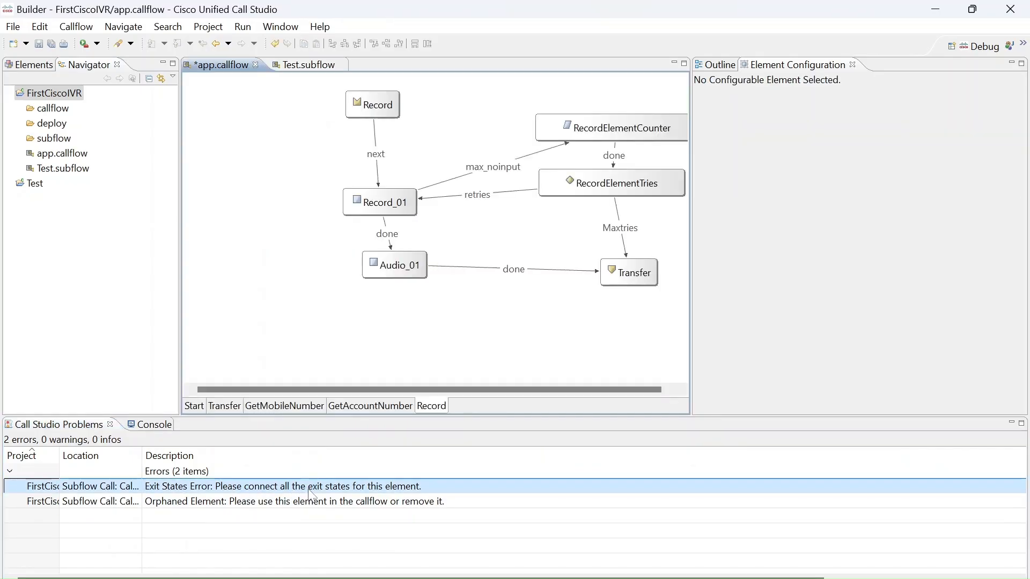
pyautogui.click(356, 294)
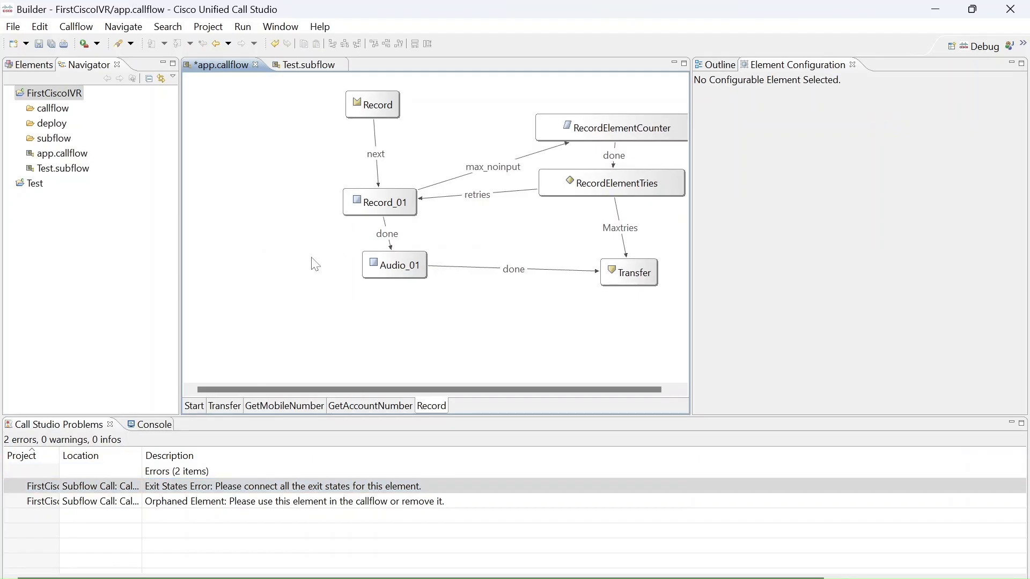
pyautogui.hotkey('ctrl', 's')
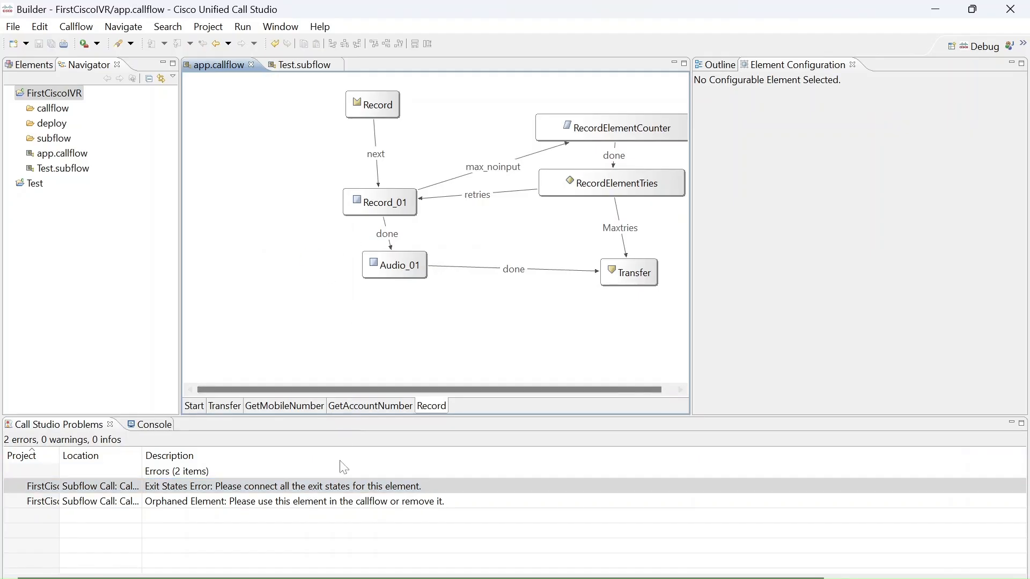
# Examine the orphaned element error with a wider Location column, and compare the Record page with the Test subflow.
pyautogui.click(333, 502)
pyautogui.click(343, 256)
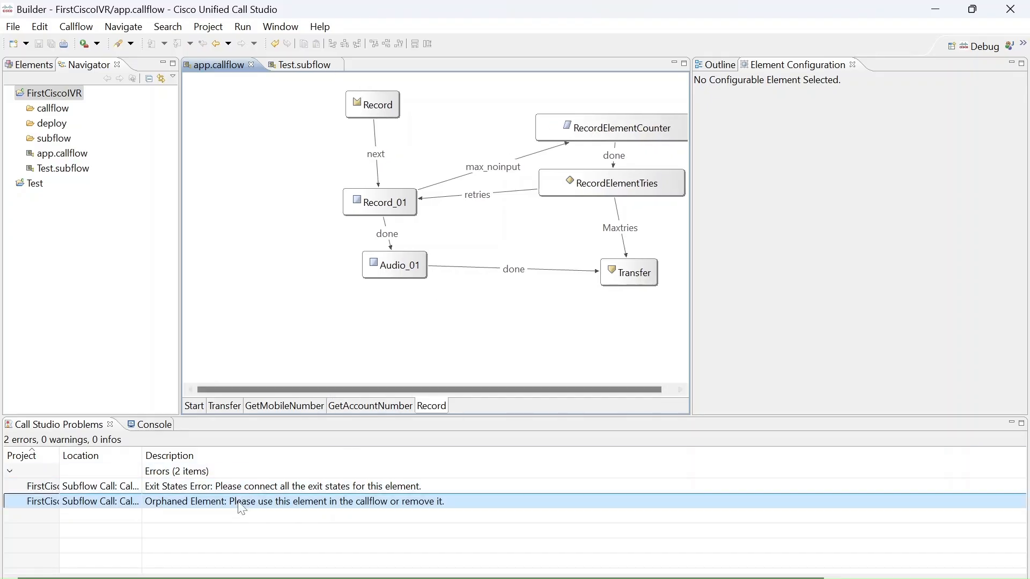
pyautogui.moveTo(146, 455); pyautogui.dragTo(155, 455)
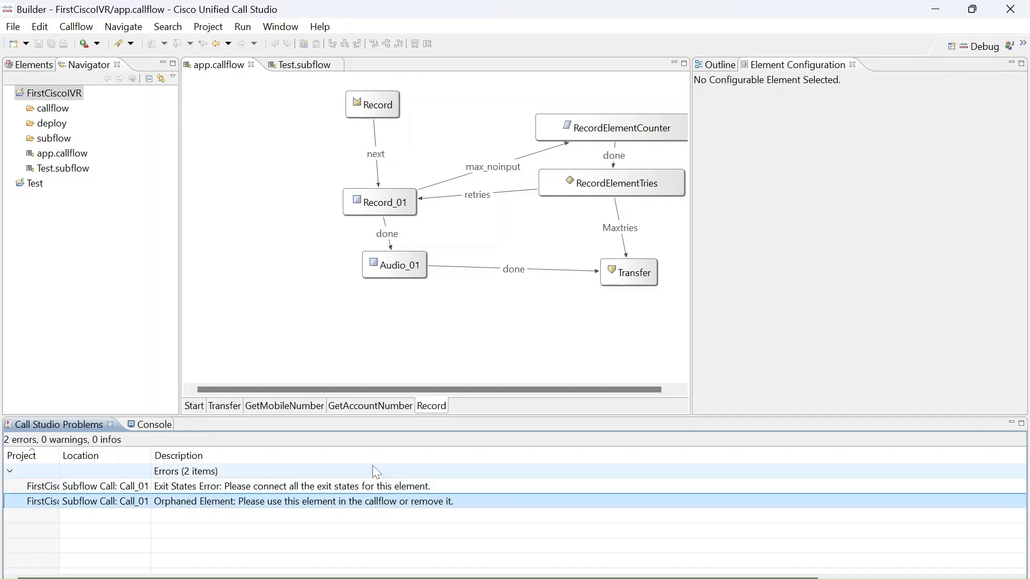
pyautogui.click(273, 290)
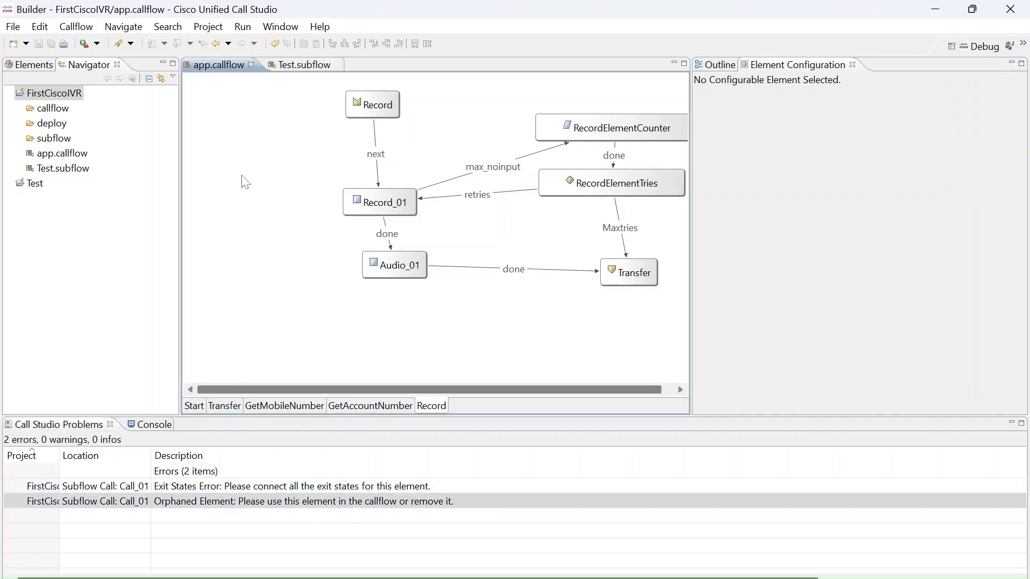
pyautogui.click(310, 65)
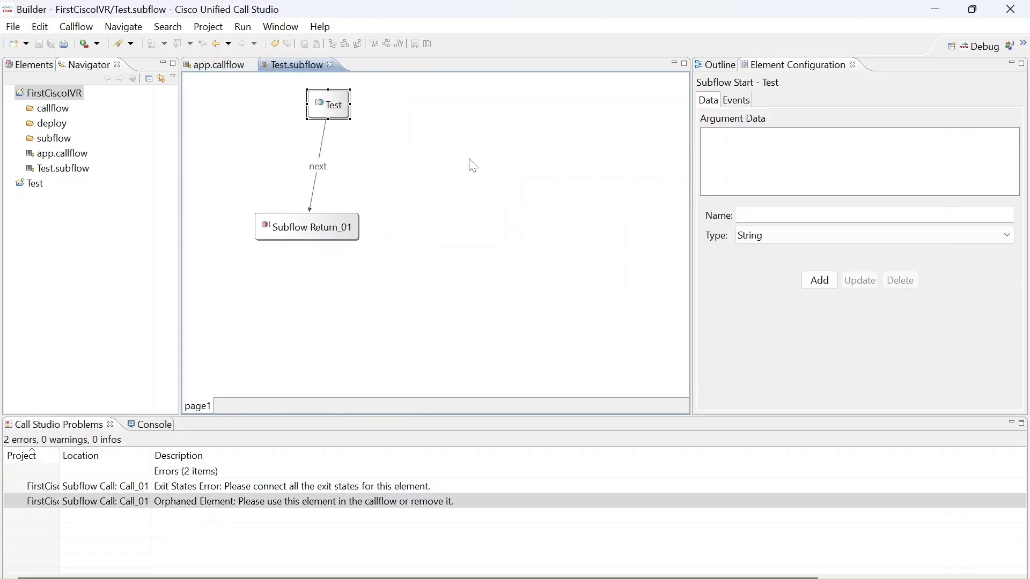
# Go to the location of both listed Subflow Call errors, and close the Test subflow.
pyautogui.doubleClick(254, 486)
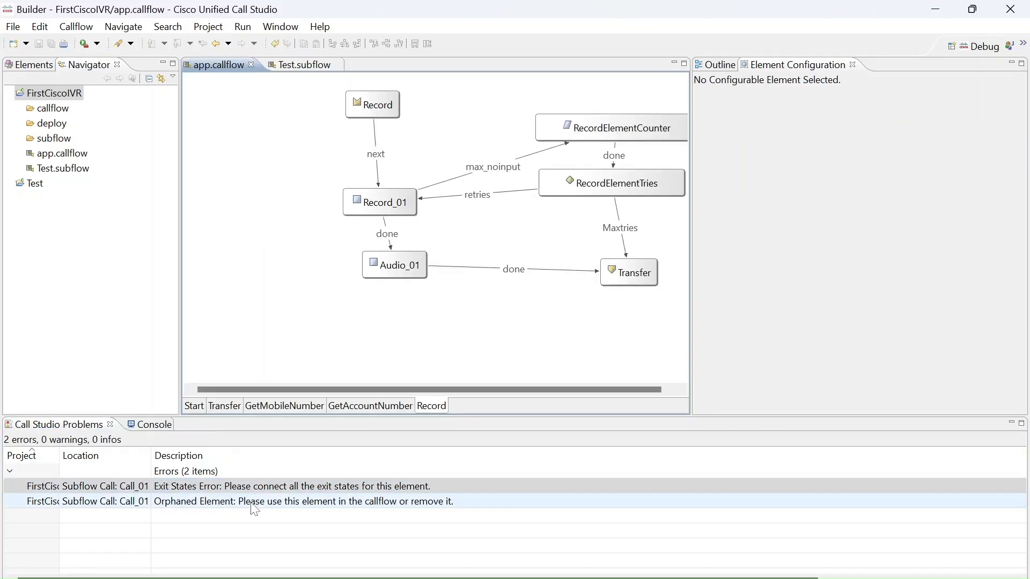
pyautogui.doubleClick(254, 502)
pyautogui.click(309, 69)
pyautogui.click(338, 64)
# Delete Test.subflow from the file system and validate the FirstCiscoIVR project again.
pyautogui.click(80, 170)
pyautogui.rightClick(81, 170)
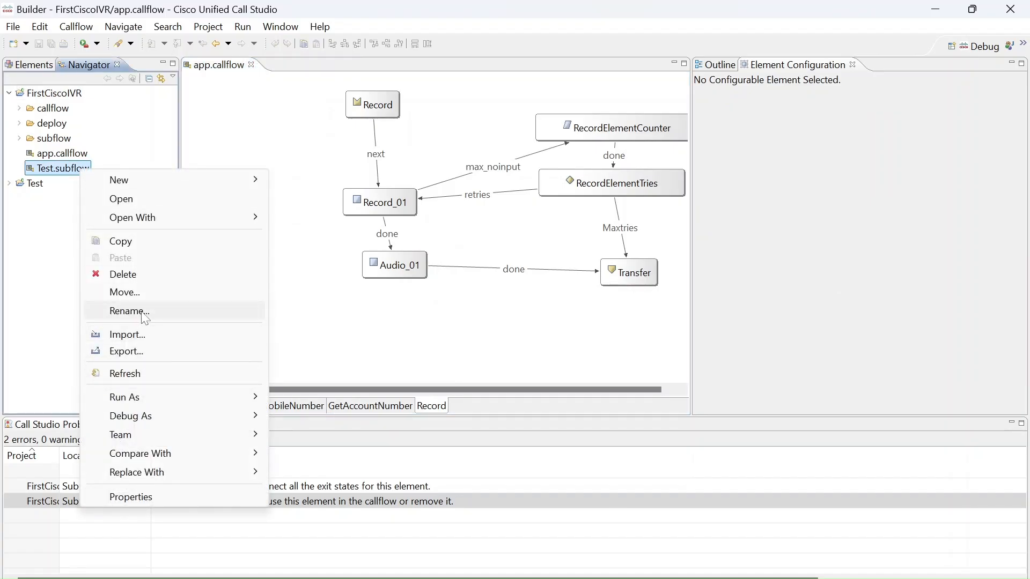
pyautogui.click(127, 274)
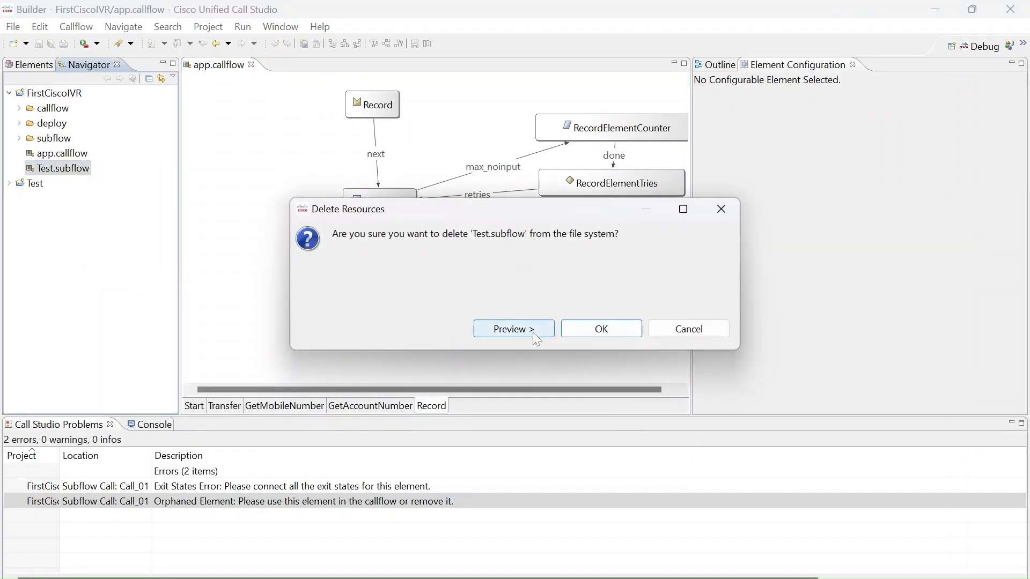
pyautogui.click(590, 327)
pyautogui.click(555, 344)
pyautogui.rightClick(75, 94)
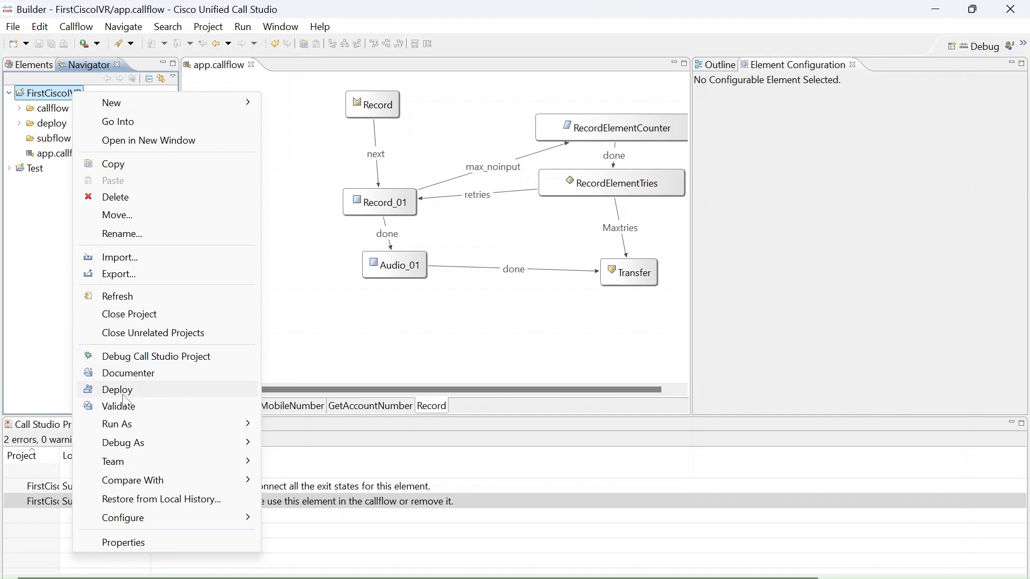
pyautogui.click(123, 403)
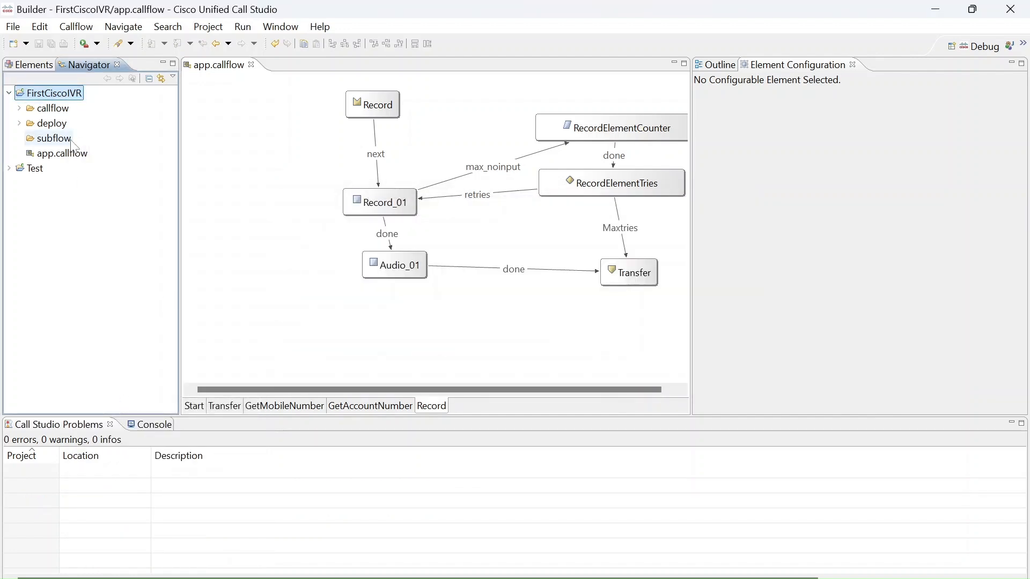
# Expand the Cisco and General subdialog element groups, and place a Subdialog Start element beside Audio_01 on the Record page.
pyautogui.click(44, 66)
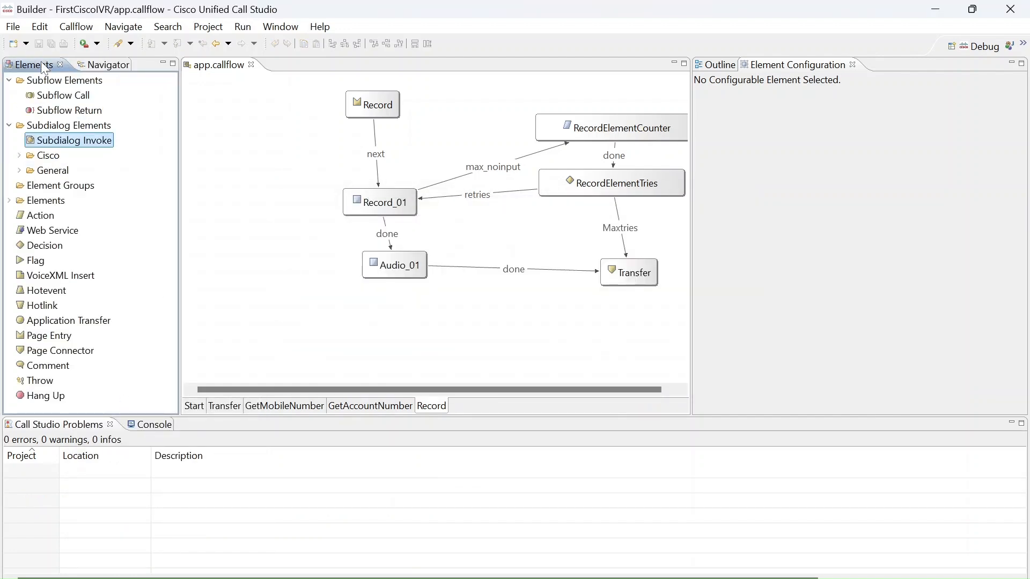
pyautogui.click(20, 155)
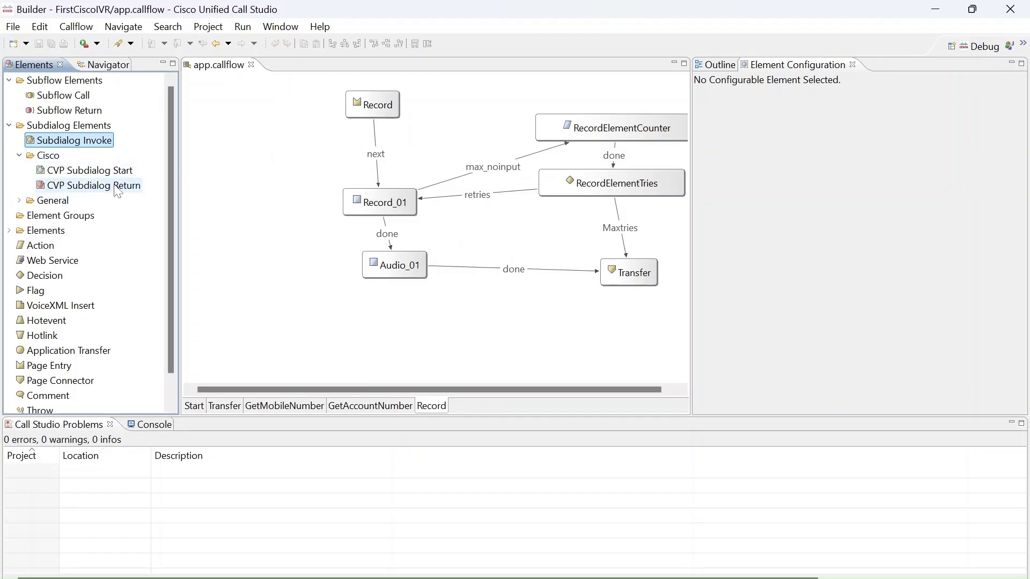
pyautogui.click(19, 201)
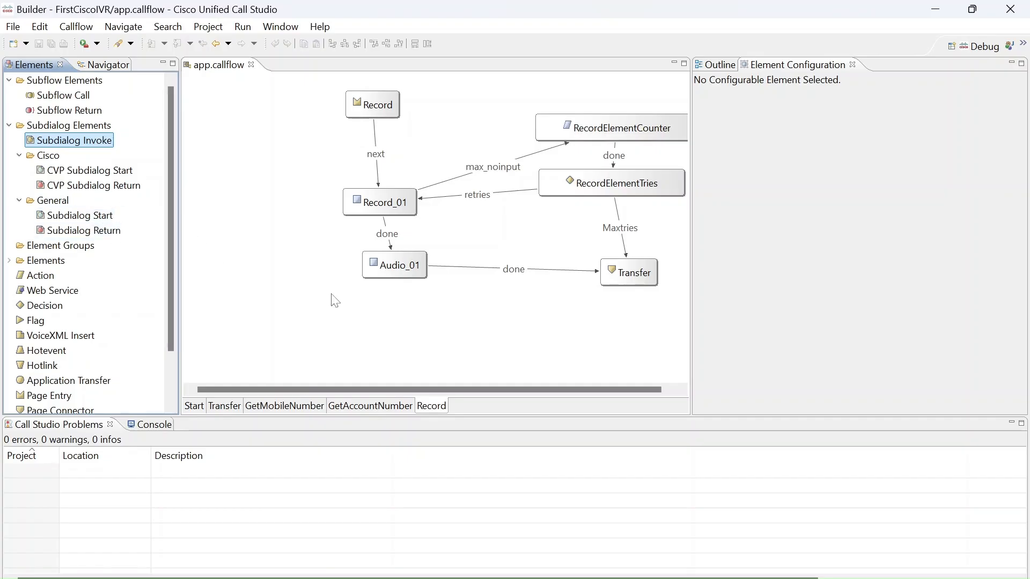
pyautogui.moveTo(80, 216); pyautogui.dragTo(269, 279)
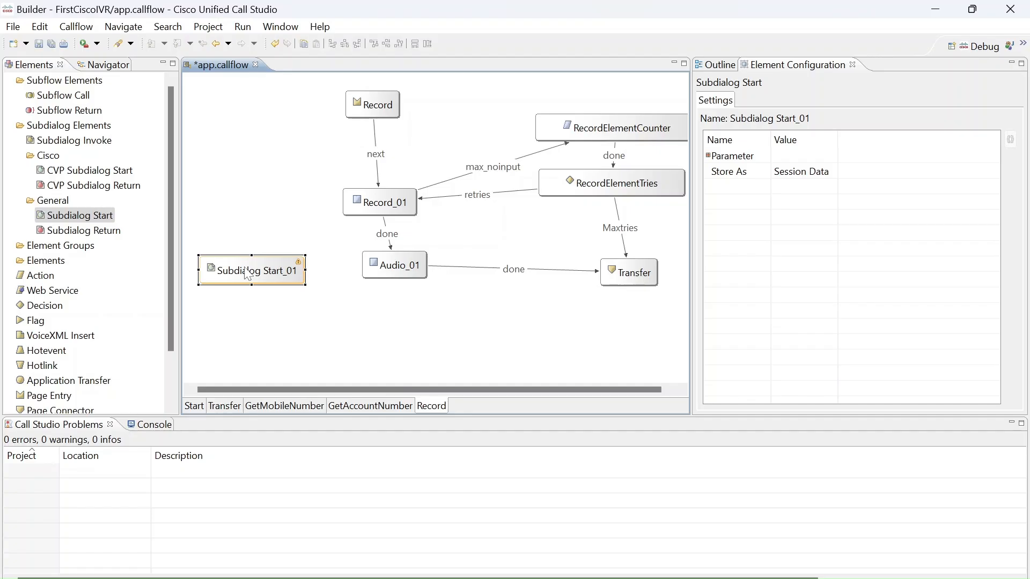
# Check what can be newly created from app.callflow, viewing the New Call Studio Project and New Subflow wizards and cancelling both.
pyautogui.click(104, 64)
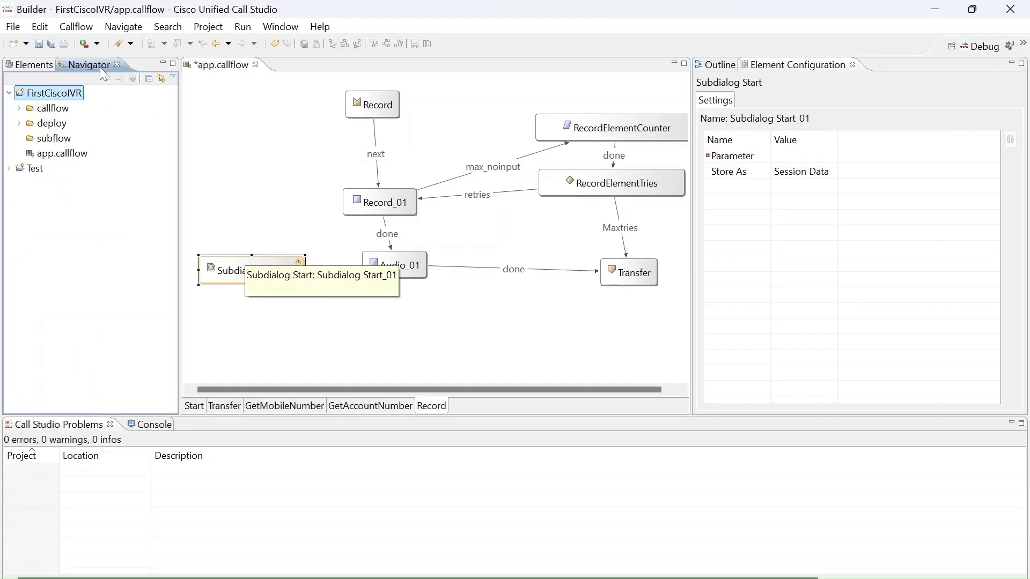
pyautogui.rightClick(60, 154)
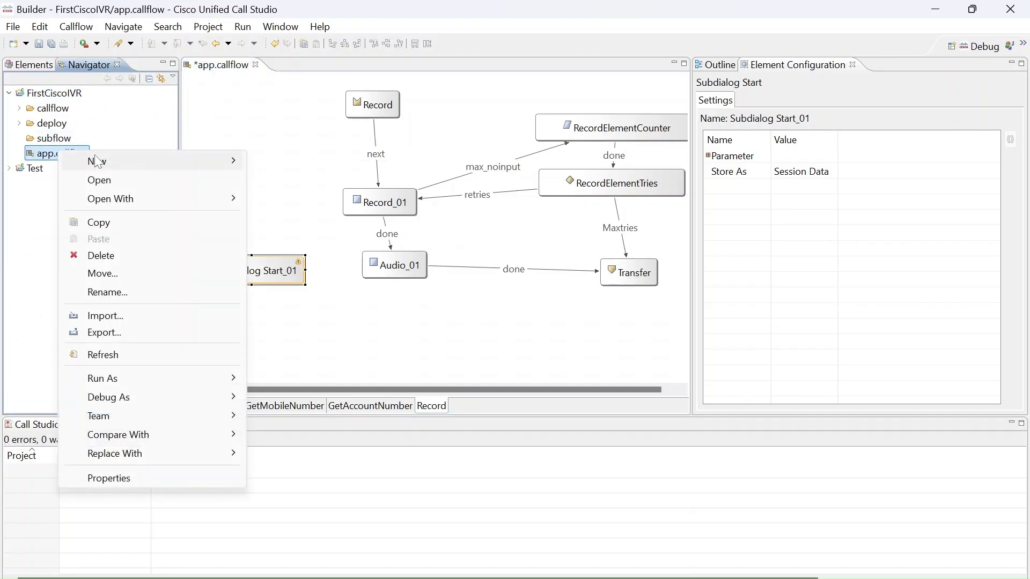
pyautogui.moveTo(97, 161)
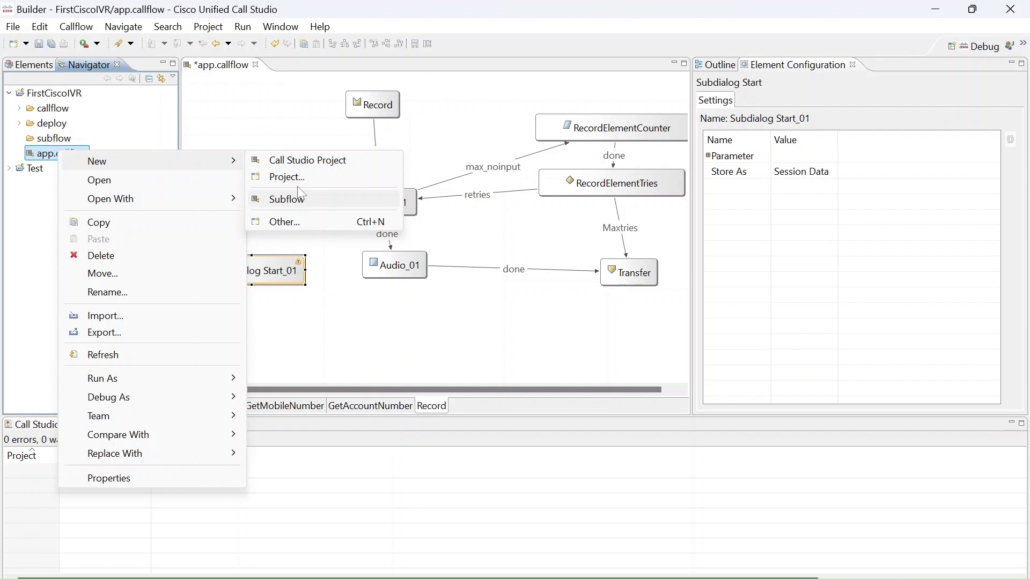
pyautogui.click(312, 163)
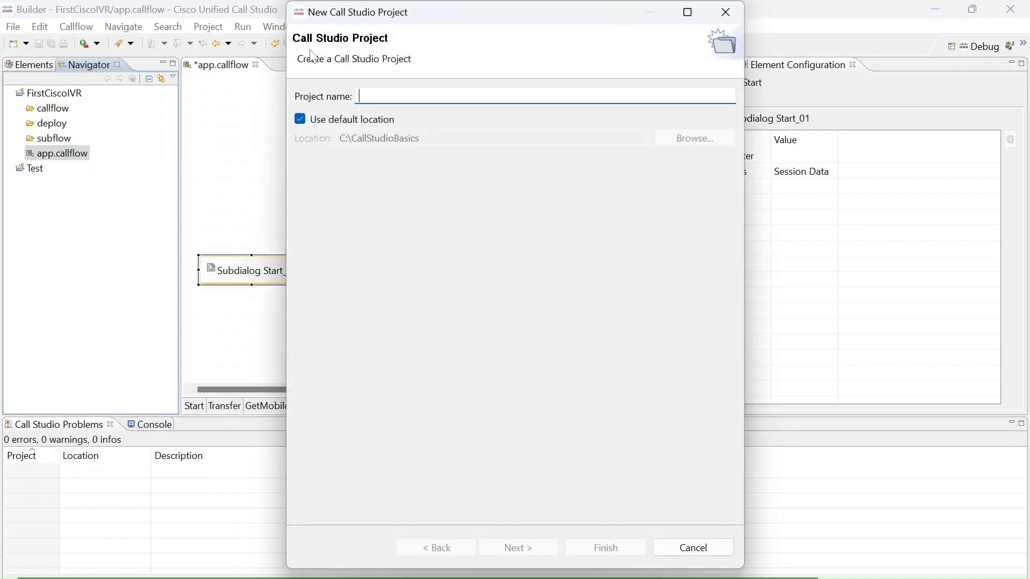
pyautogui.click(694, 549)
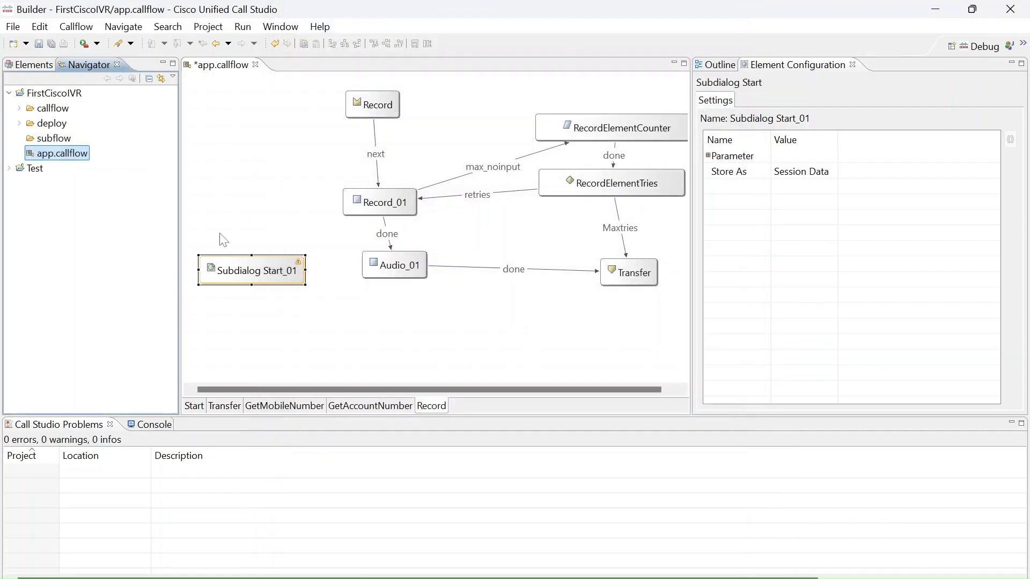
pyautogui.click(72, 159)
pyautogui.rightClick(73, 160)
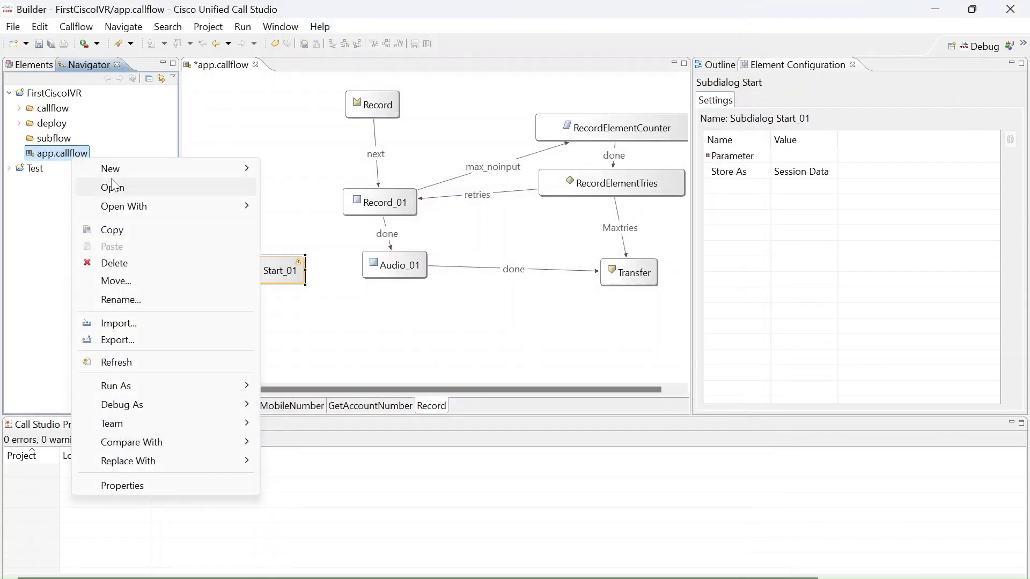
pyautogui.moveTo(163, 178)
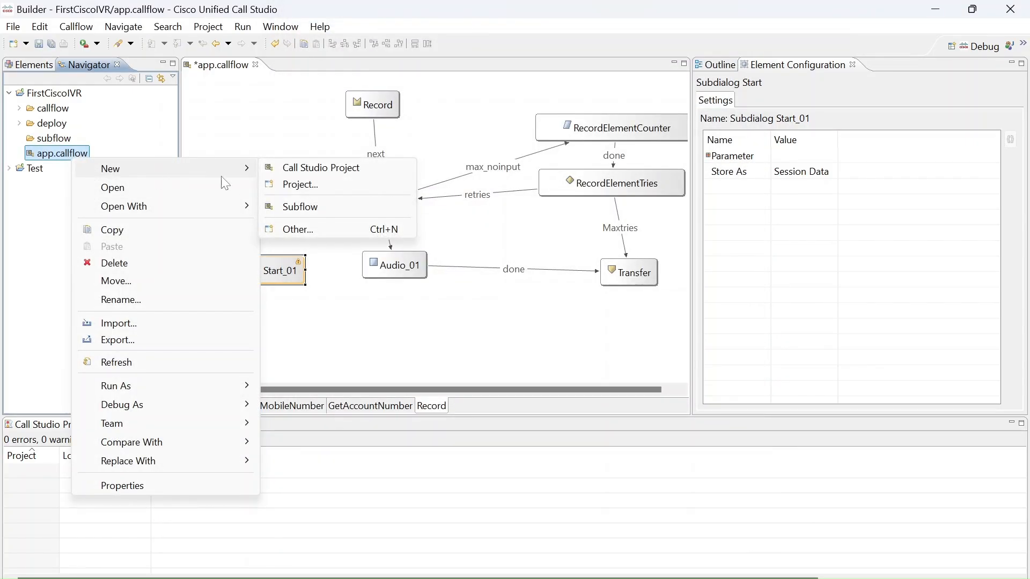
pyautogui.click(284, 207)
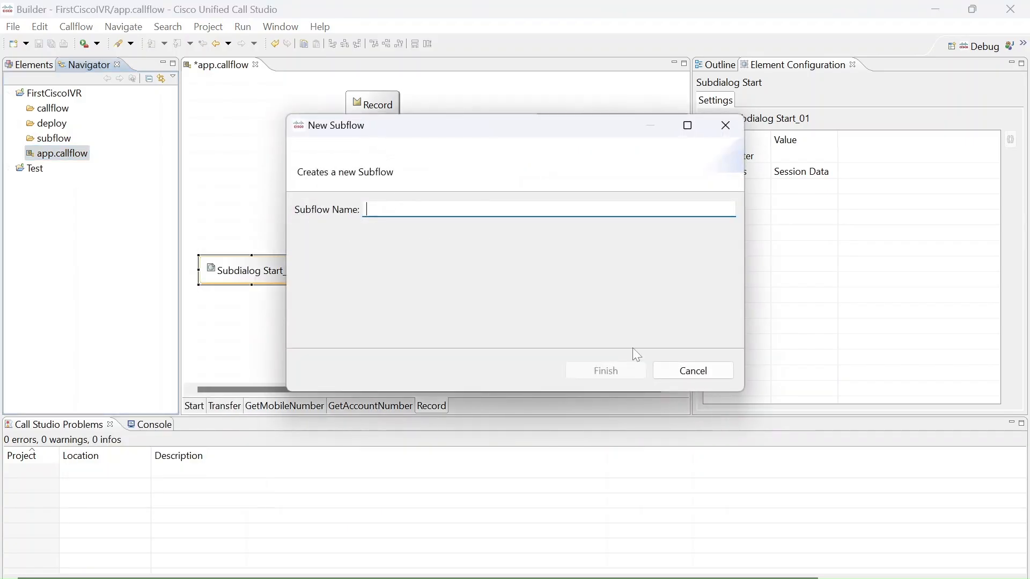
pyautogui.click(728, 372)
# Delete the Subdialog Start element from the Record page.
pyautogui.click(294, 245)
pyautogui.click(279, 273)
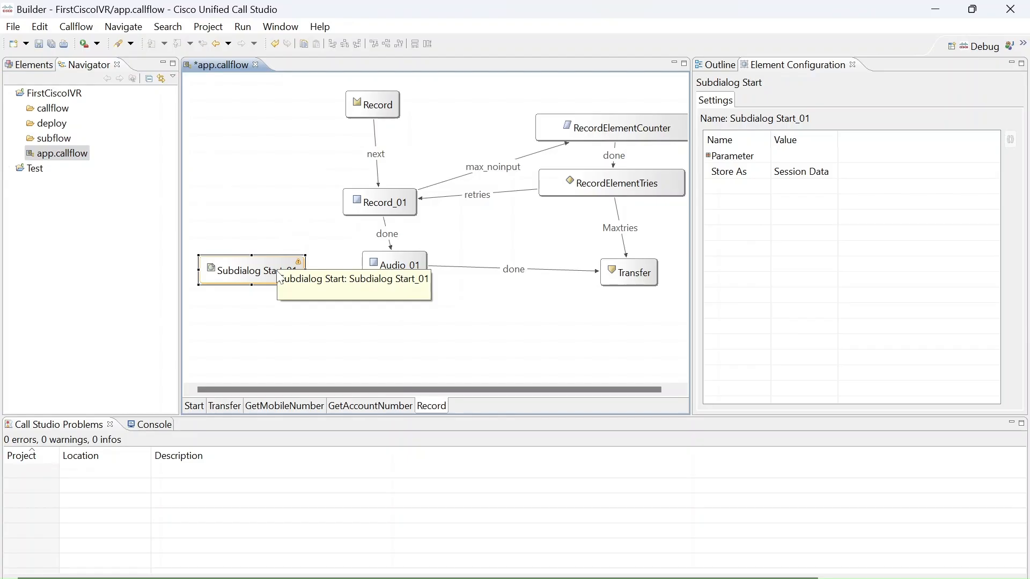
pyautogui.press('Delete')
# Examine the CVP Subdialog Start element and the Call Control, Cisco, Callback and Context Service groups in the element library.
pyautogui.click(34, 65)
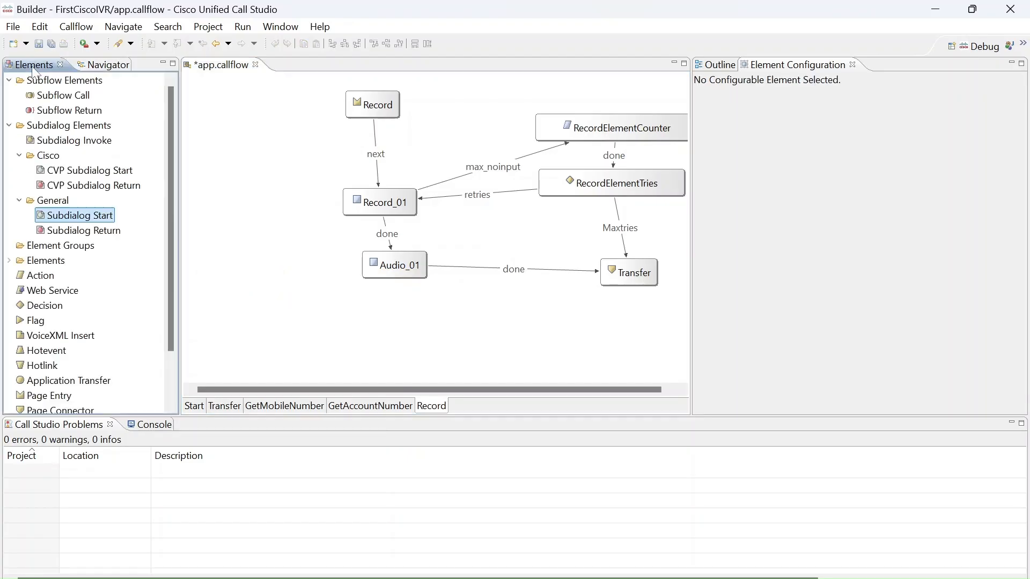
pyautogui.click(85, 172)
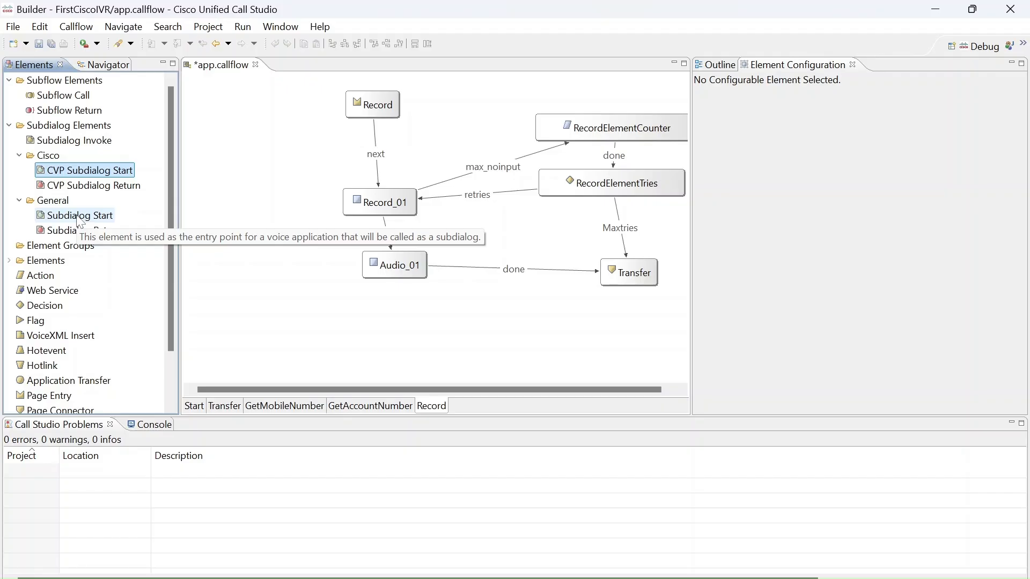
pyautogui.click(10, 261)
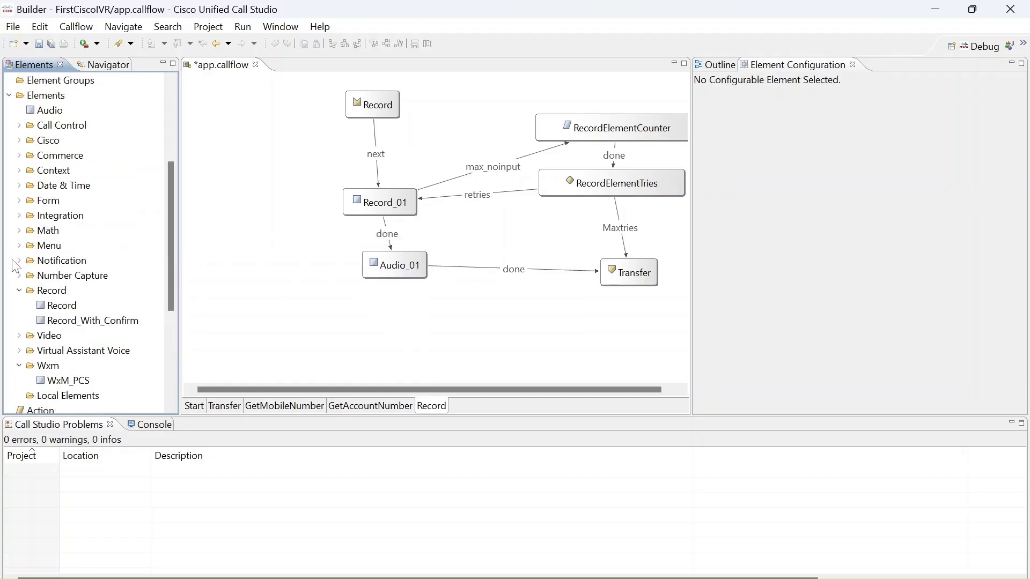
pyautogui.click(9, 95)
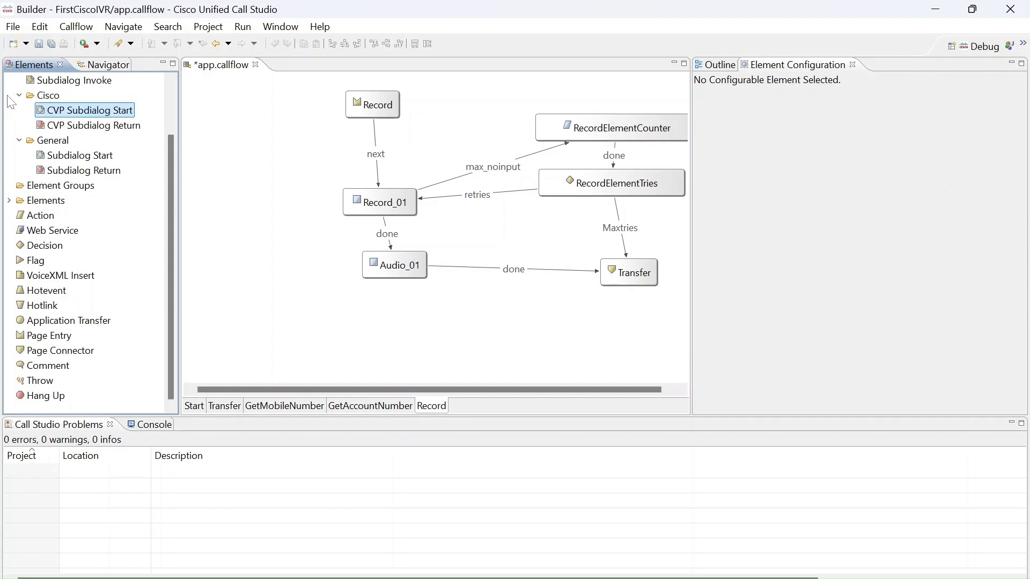
pyautogui.click(10, 200)
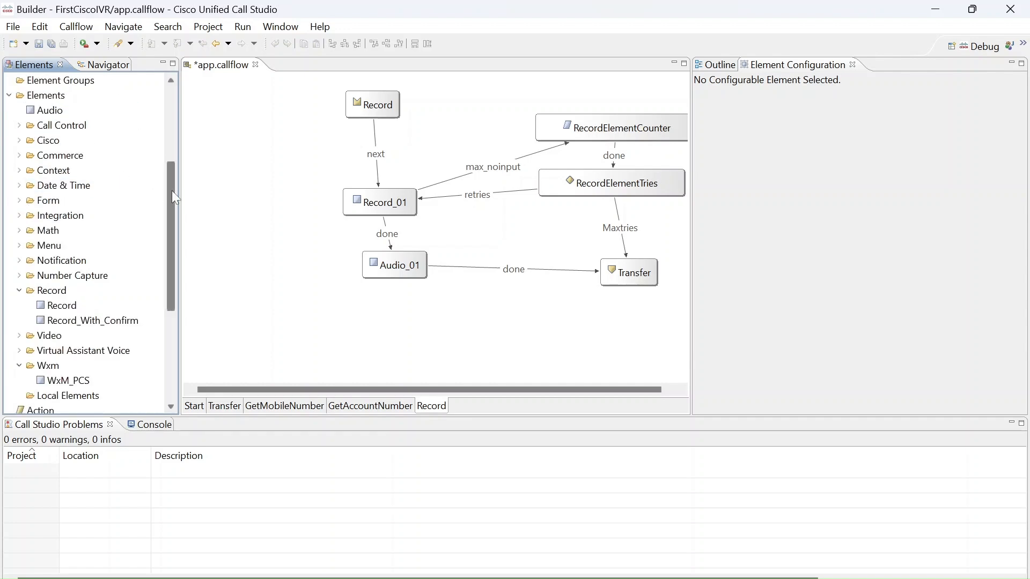
pyautogui.moveTo(171, 189); pyautogui.dragTo(172, 153)
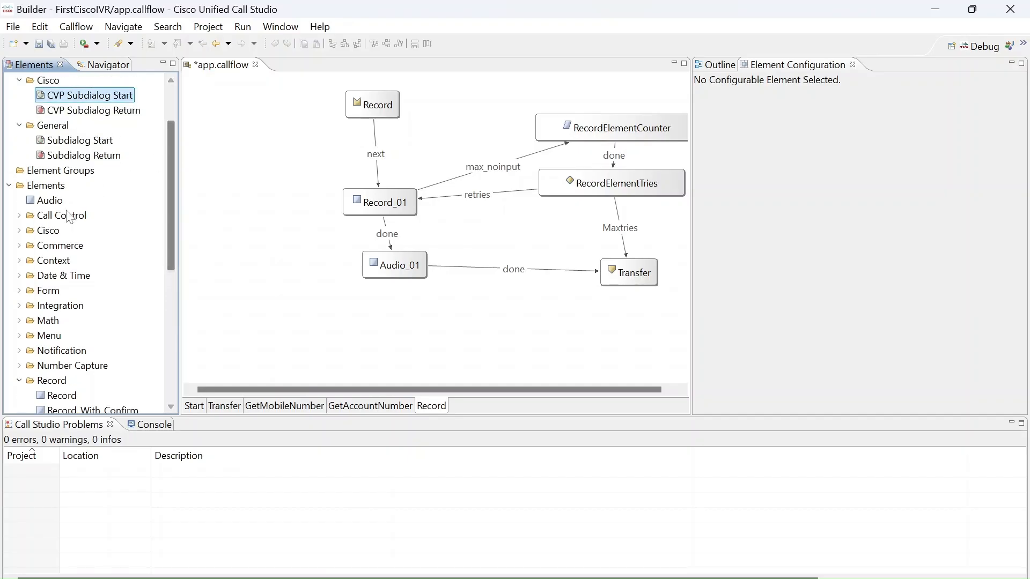
pyautogui.click(18, 215)
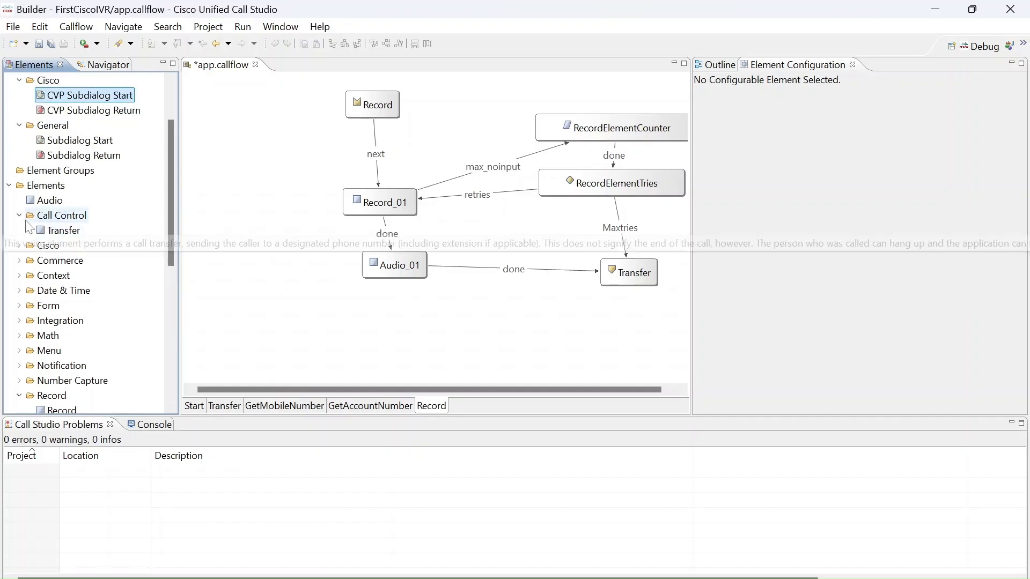
pyautogui.click(18, 246)
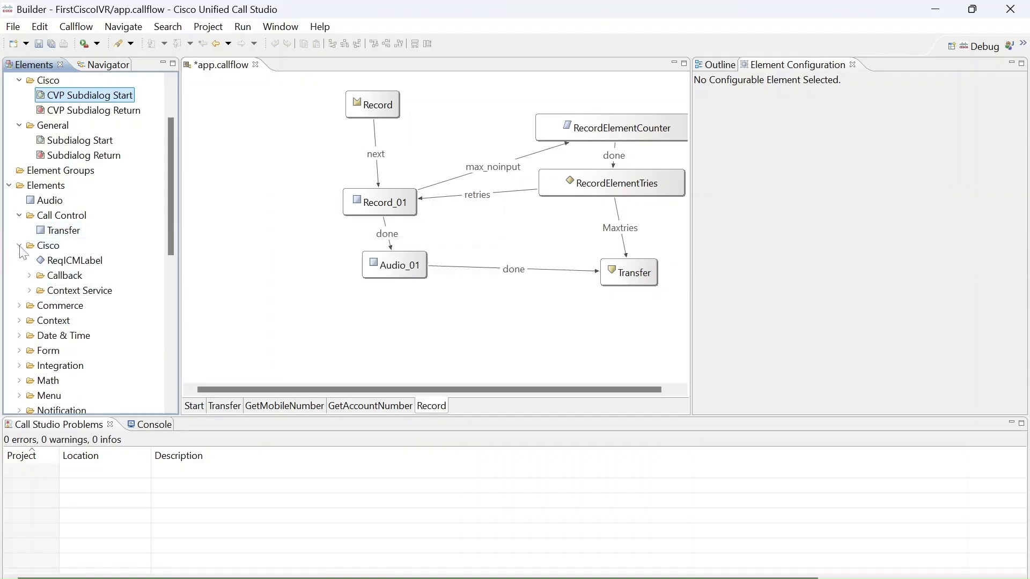
pyautogui.click(29, 275)
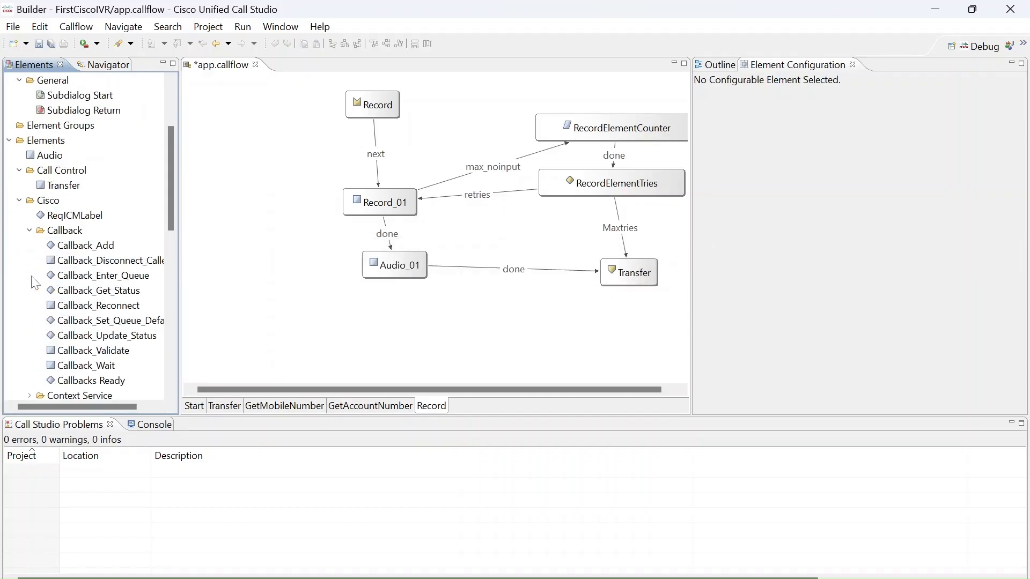
pyautogui.click(29, 232)
pyautogui.click(29, 246)
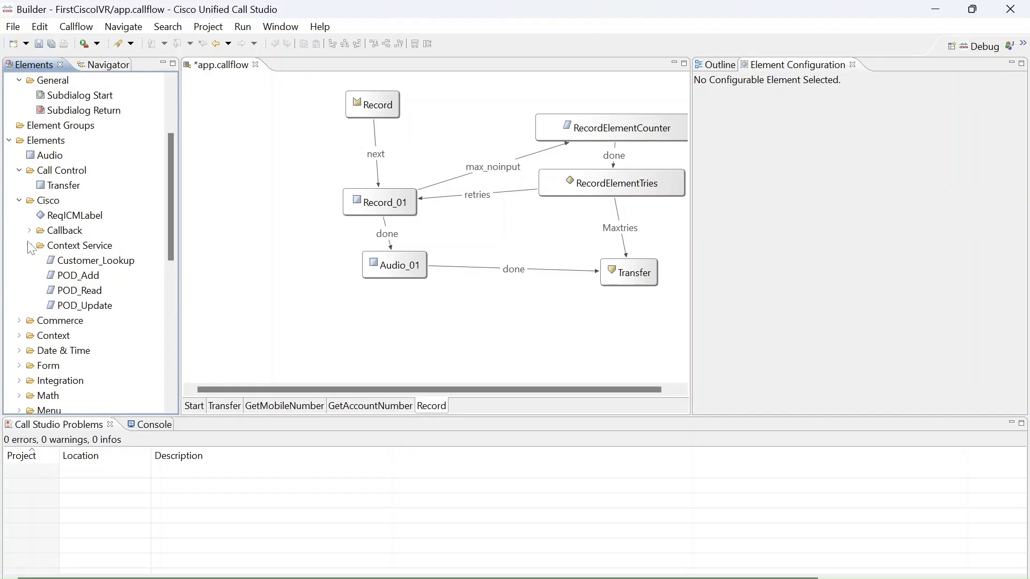
# Place a Customer_Lookup element on the Record page below Audio_01 to view its general settings, and delete it.
pyautogui.click(73, 260)
pyautogui.moveTo(73, 260); pyautogui.dragTo(284, 290)
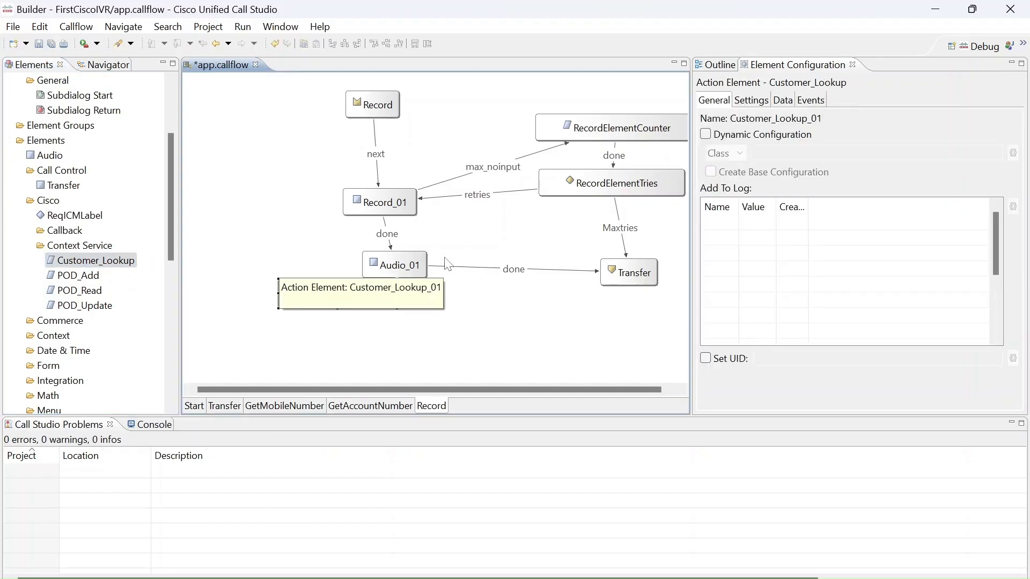
pyautogui.click(494, 360)
pyautogui.moveTo(365, 296); pyautogui.dragTo(283, 322)
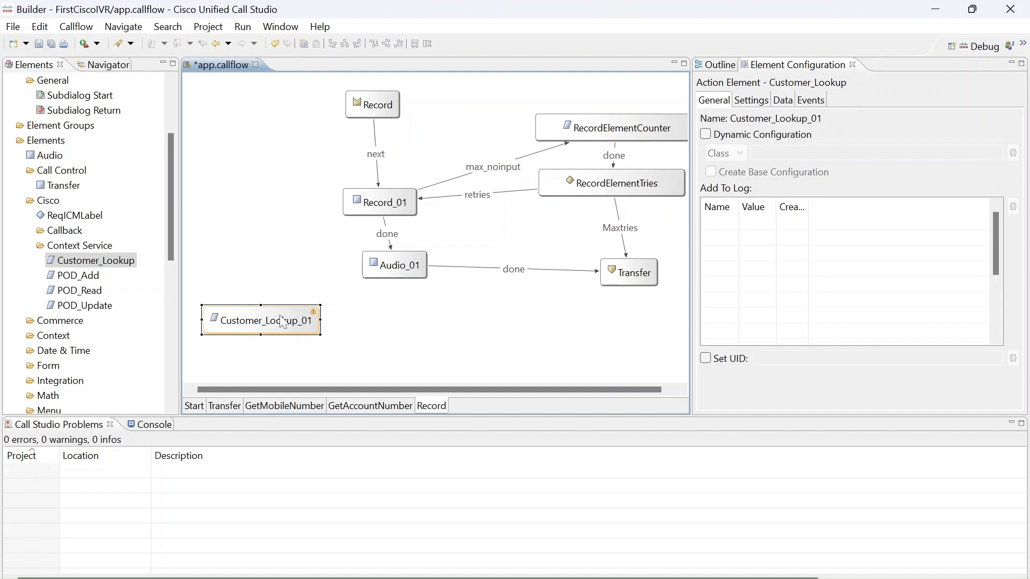
pyautogui.click(285, 300)
pyautogui.click(288, 323)
pyautogui.press('Delete')
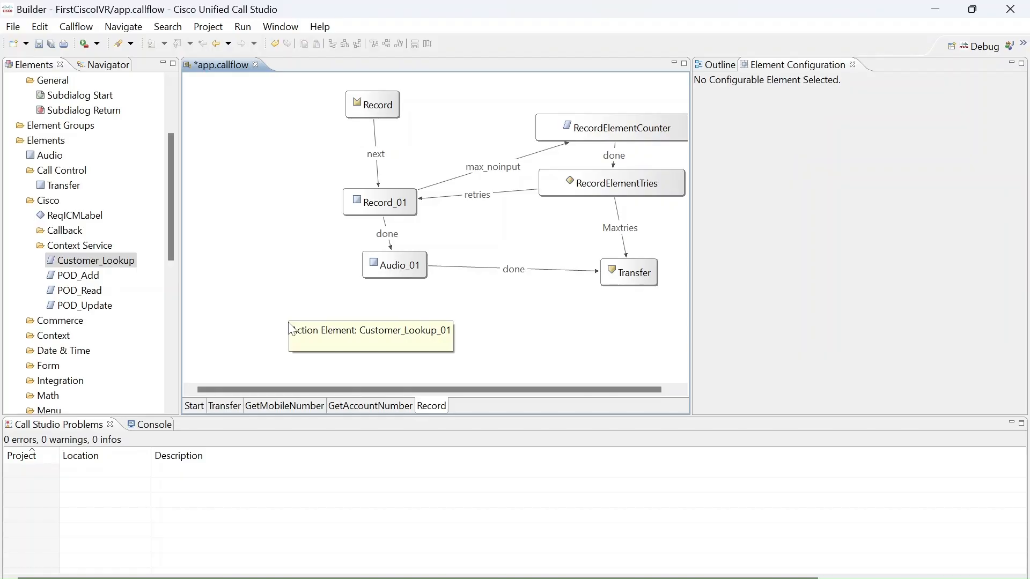
# Place an Action element on the Record page, view its source types while keeping Class, and delete the element.
pyautogui.moveTo(168, 204); pyautogui.dragTo(184, 350)
pyautogui.moveTo(40, 215); pyautogui.dragTo(279, 304)
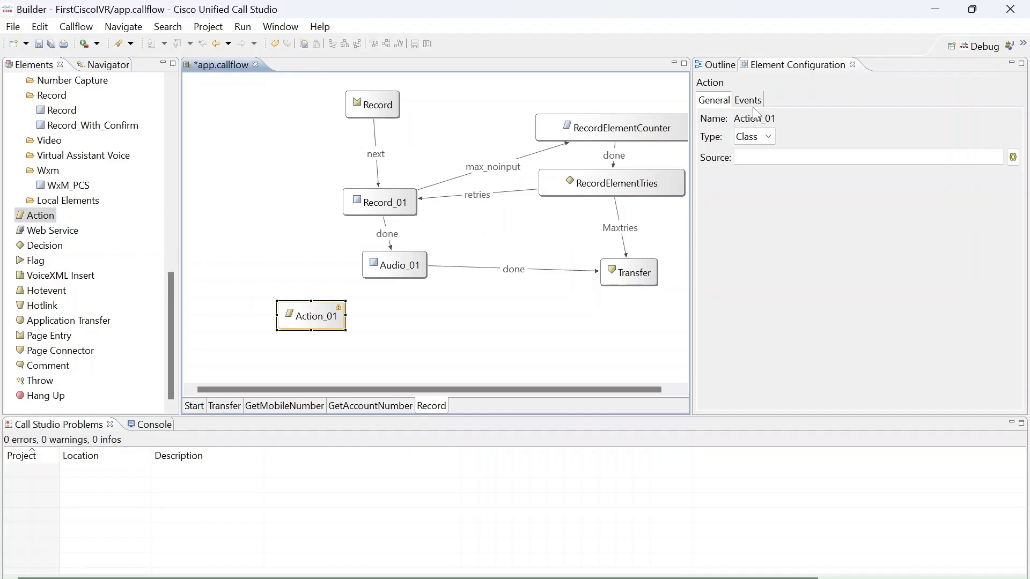
pyautogui.click(767, 138)
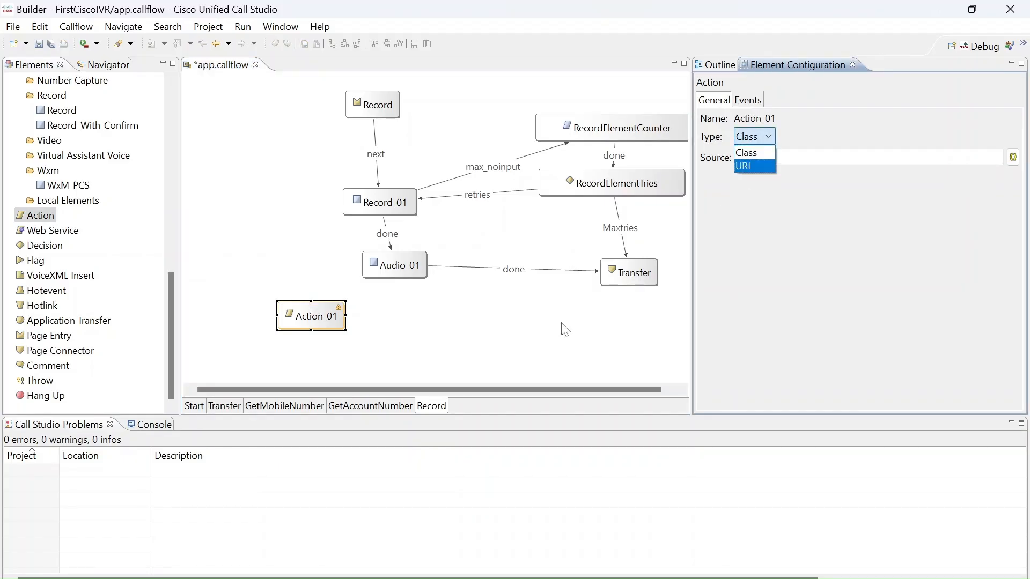
pyautogui.click(751, 153)
pyautogui.click(385, 294)
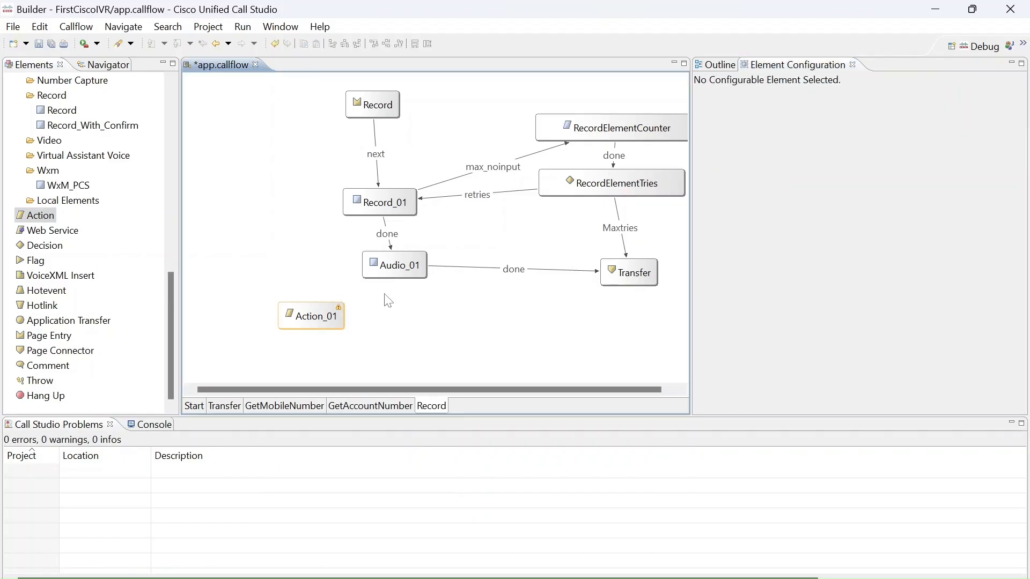
pyautogui.click(322, 315)
pyautogui.press('Delete')
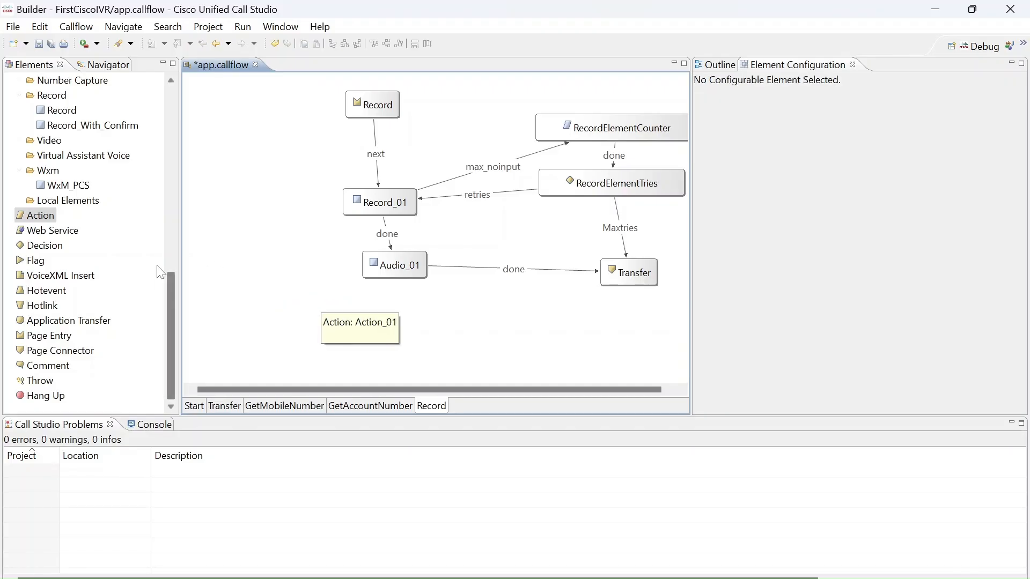
# Examine the elements in the Callback group of the Cisco element library.
pyautogui.moveTo(168, 292); pyautogui.dragTo(153, 157)
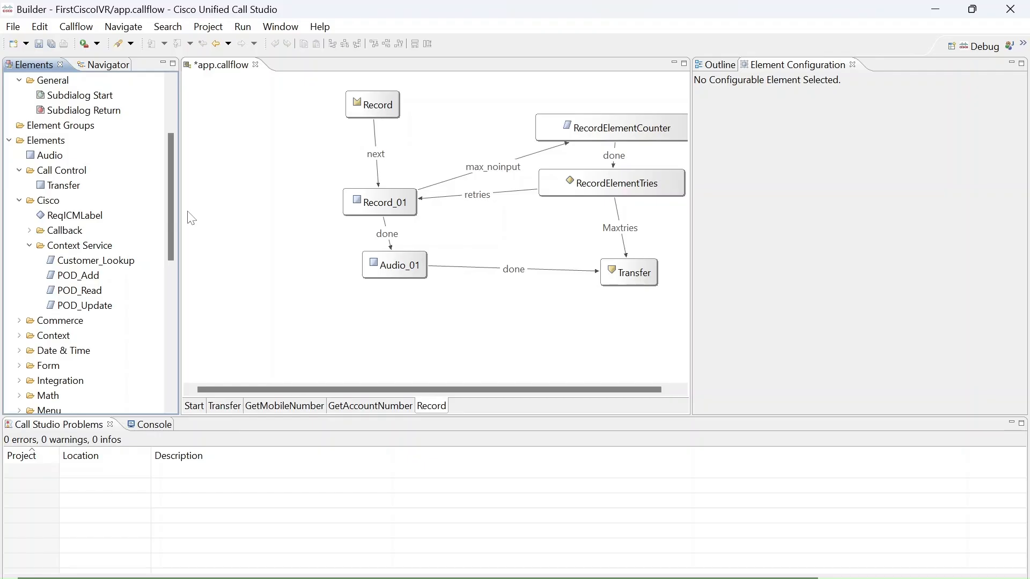
pyautogui.click(31, 231)
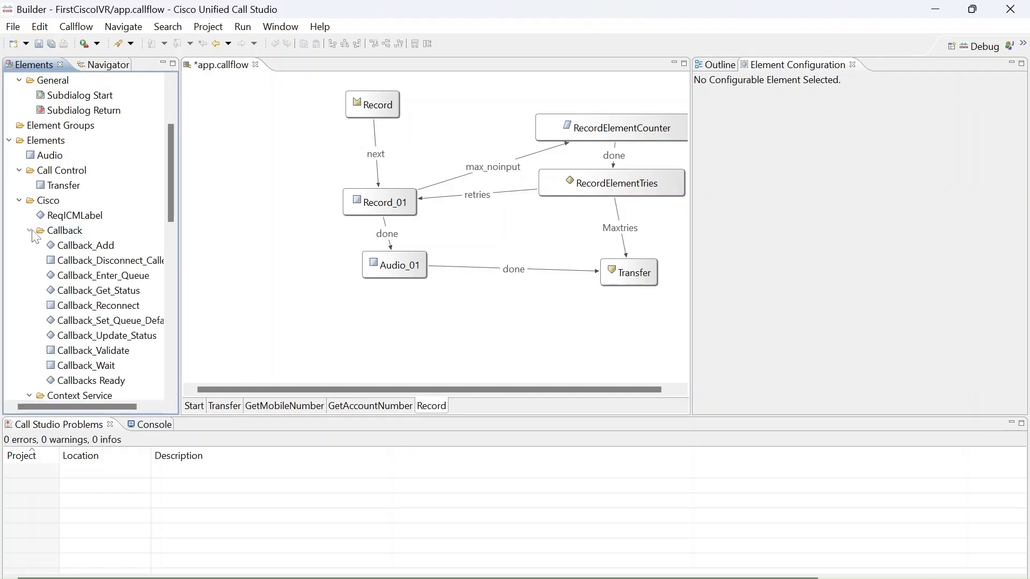
pyautogui.click(30, 231)
# Place a Customer_Lookup element on the Record page below Audio_01 and view its settings, data and events configuration.
pyautogui.moveTo(95, 260); pyautogui.dragTo(269, 325)
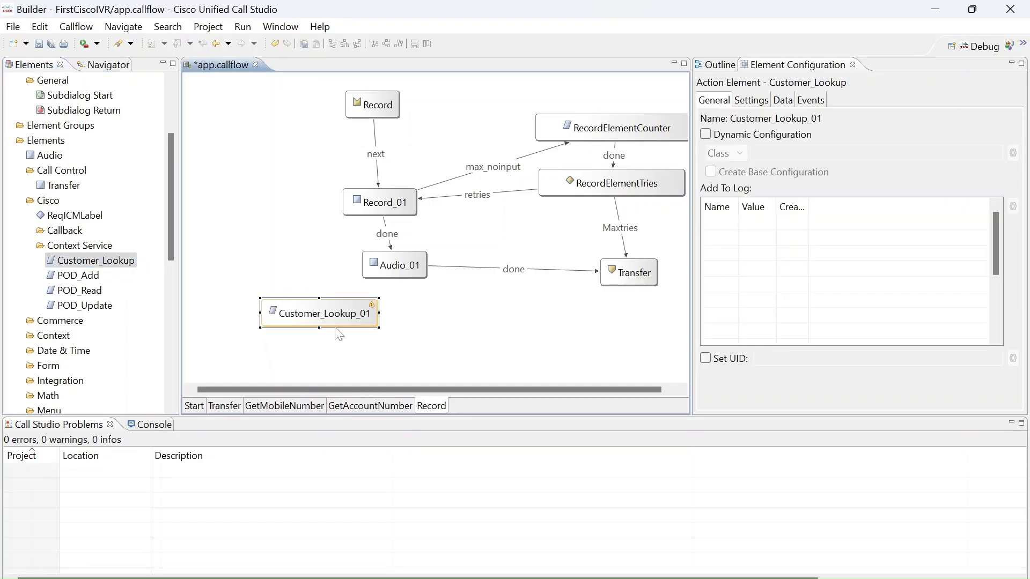
pyautogui.click(750, 102)
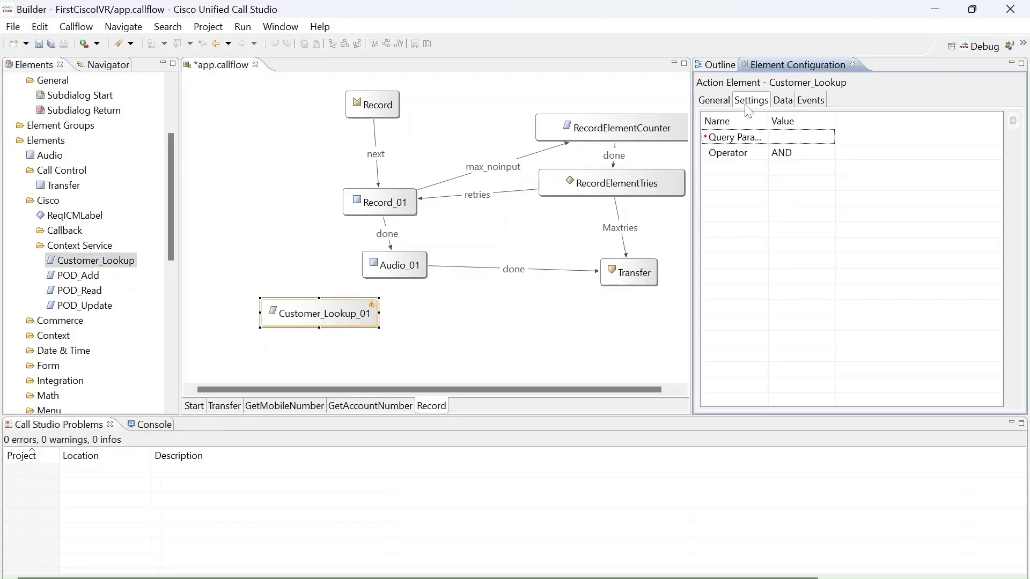
pyautogui.click(796, 105)
pyautogui.click(815, 104)
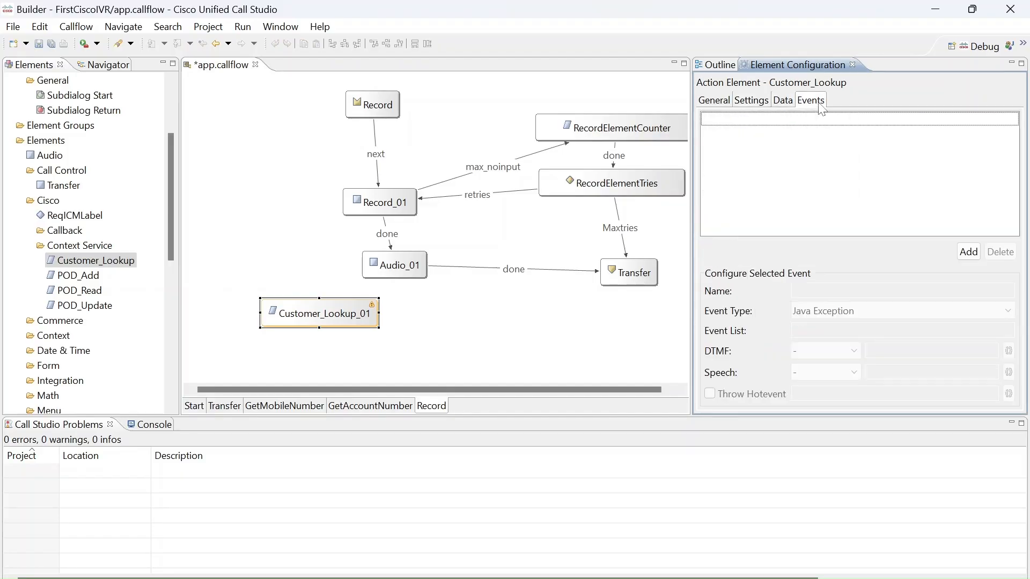
# View the available exit states of the Customer_Lookup element without choosing one.
pyautogui.click(371, 310)
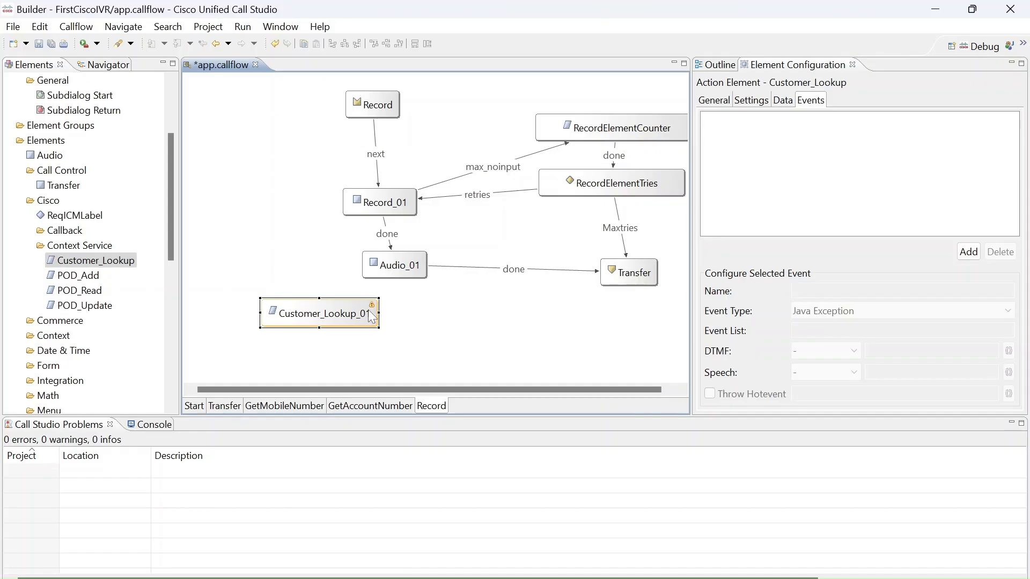
pyautogui.rightClick(370, 313)
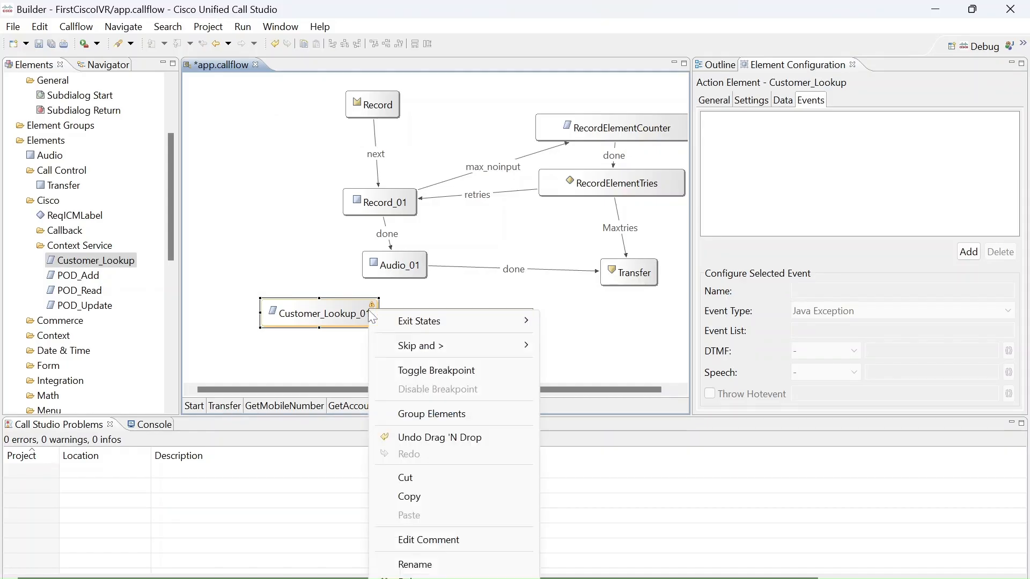
pyautogui.moveTo(398, 321)
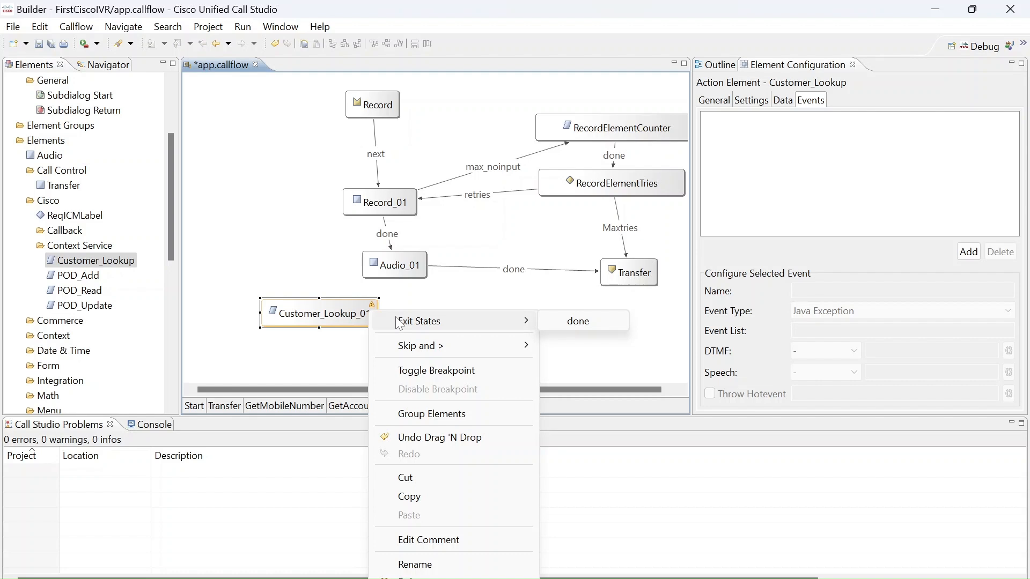
pyautogui.click(473, 302)
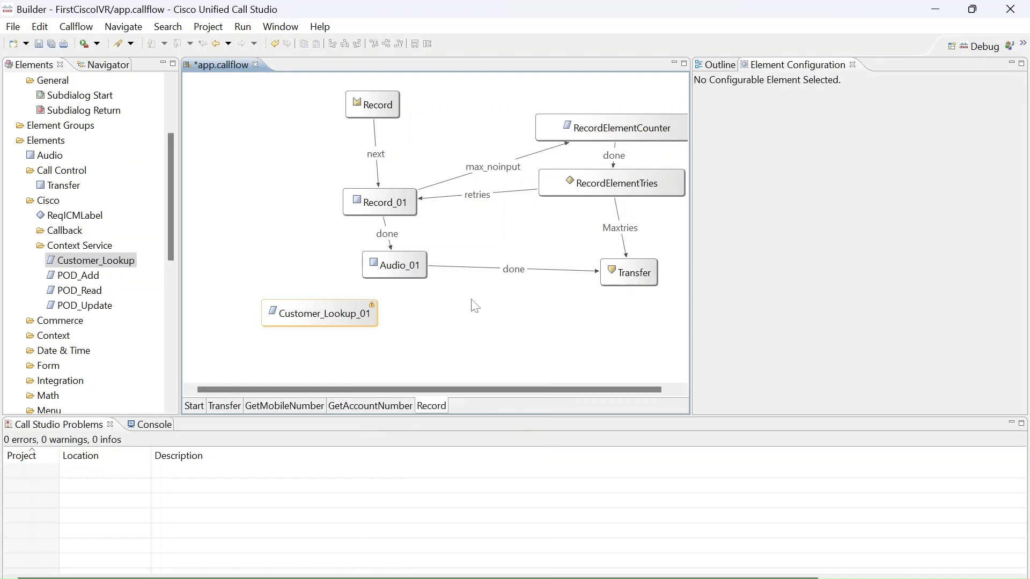
# Delete the Customer_Lookup element from the Record page and save the callflow.
pyautogui.click(371, 313)
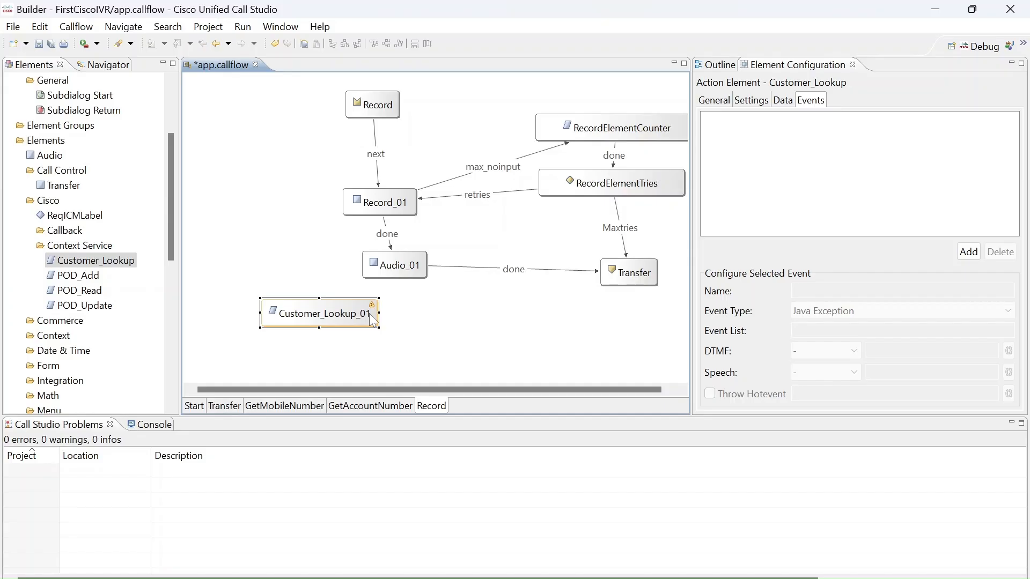
pyautogui.press('Delete')
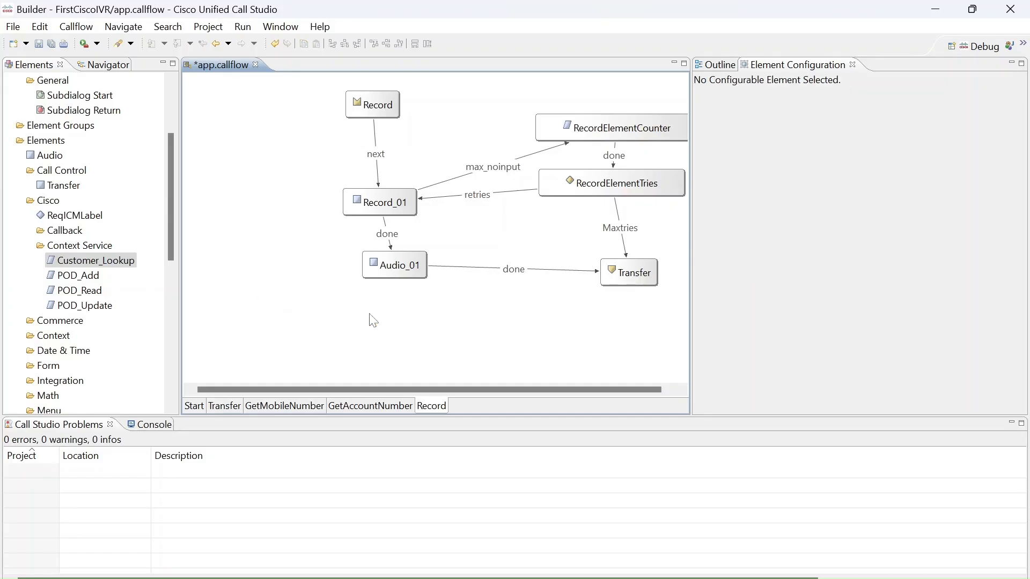
pyautogui.click(165, 211)
pyautogui.hotkey('ctrl', 's')
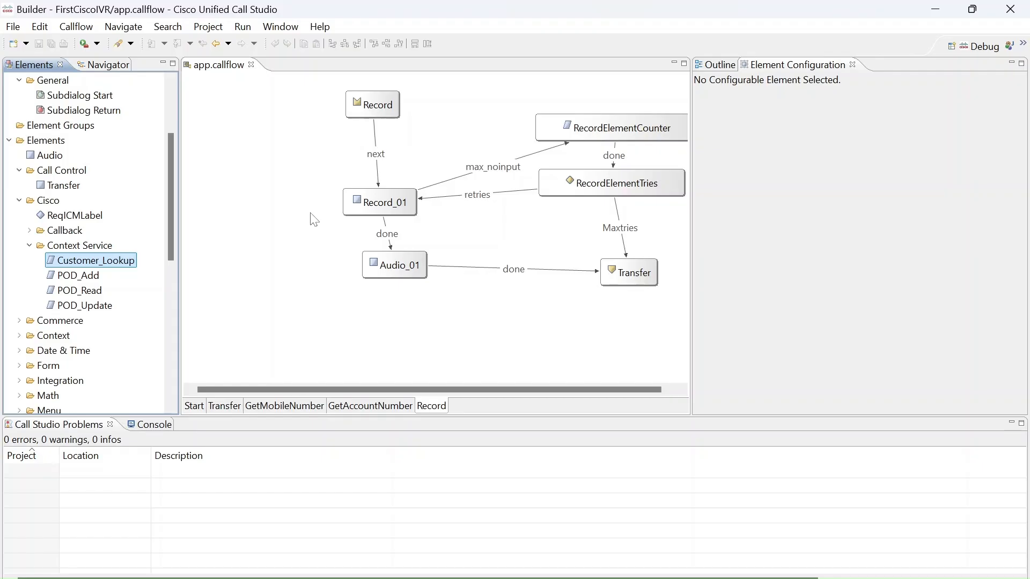
# View the audio and endpoint settings in the FirstCiscoIVR project properties, and close them without saving changes.
pyautogui.click(122, 68)
pyautogui.rightClick(68, 92)
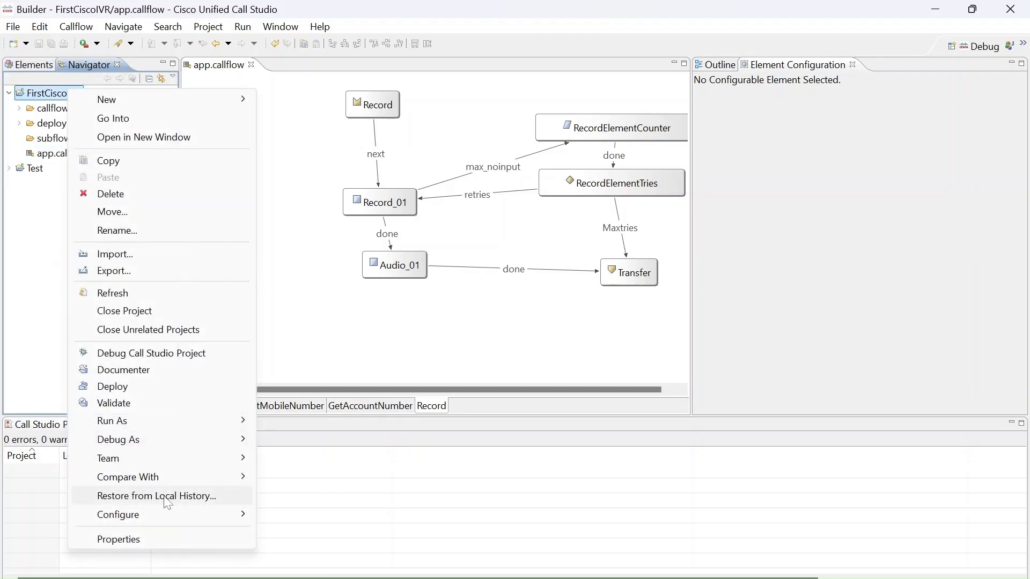
pyautogui.click(118, 538)
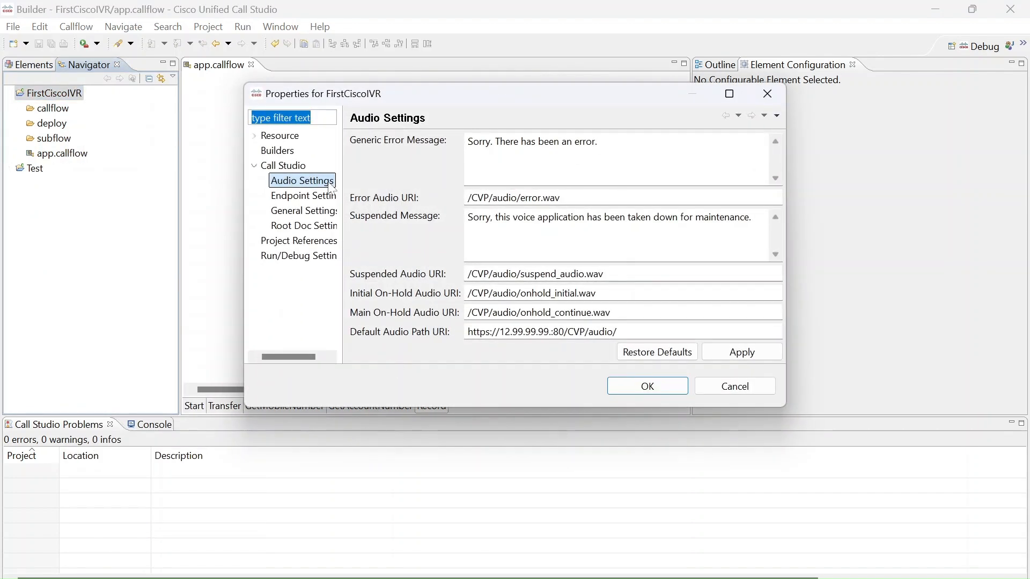
pyautogui.click(321, 194)
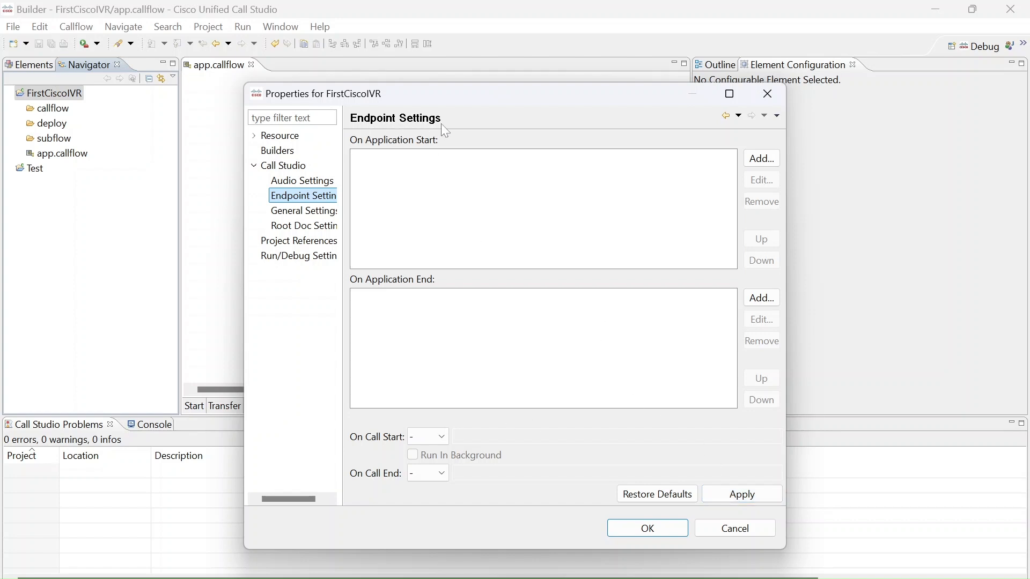
pyautogui.click(738, 534)
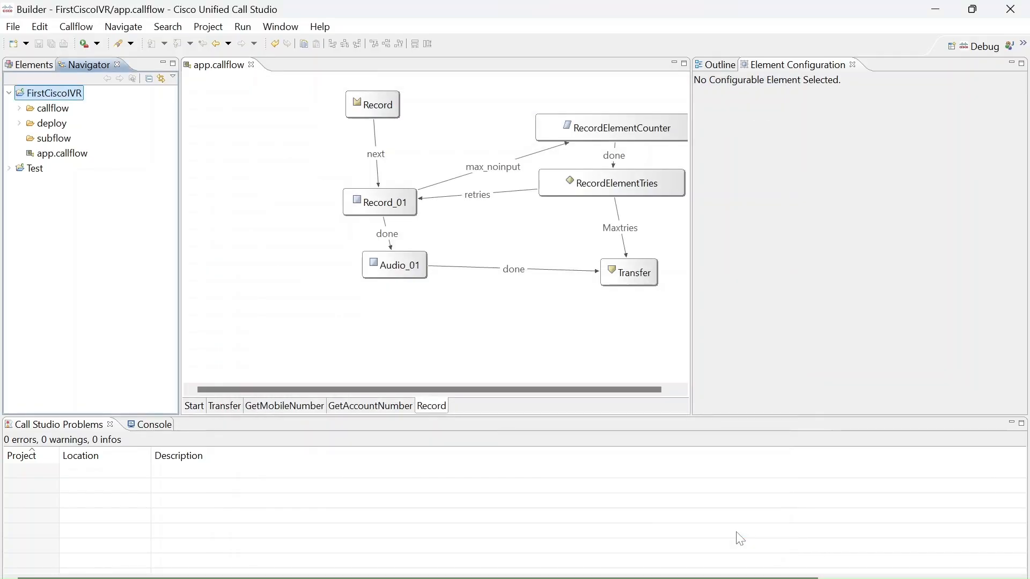